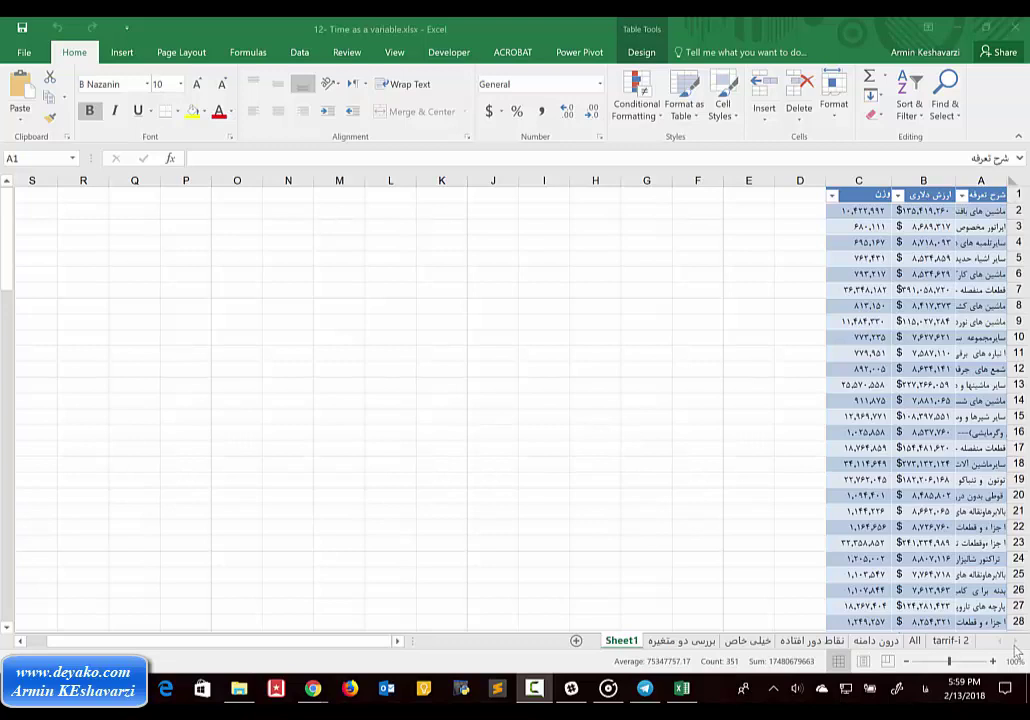
Browse the tariff table's description, dollar-value and weight columns, then open Windows Ink Workspace
click(923, 180)
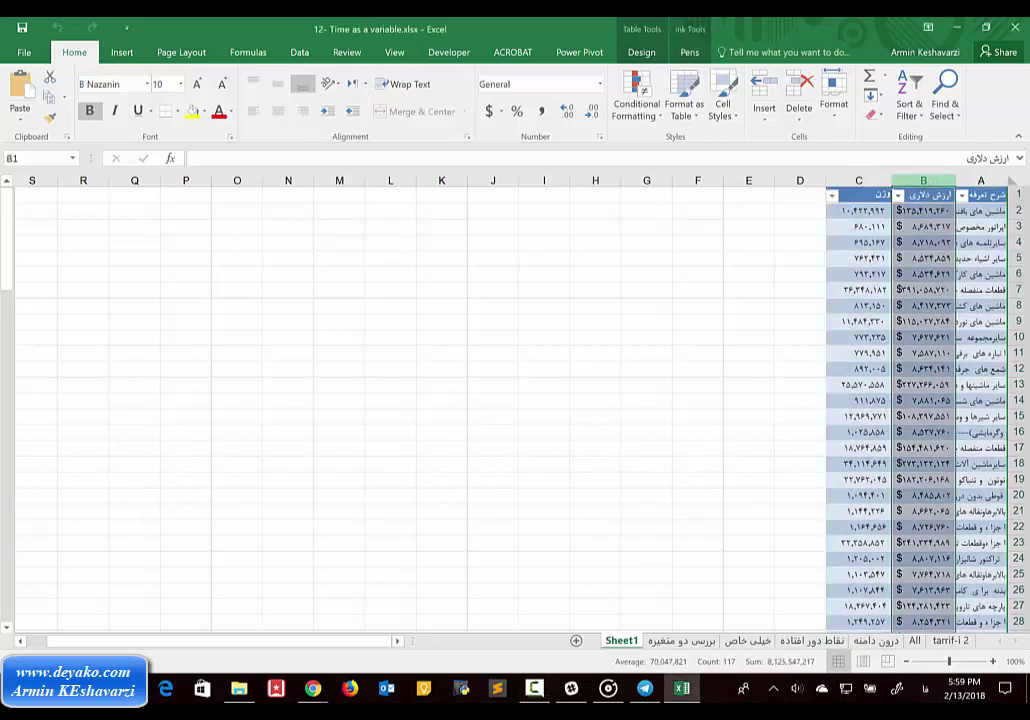
click(858, 180)
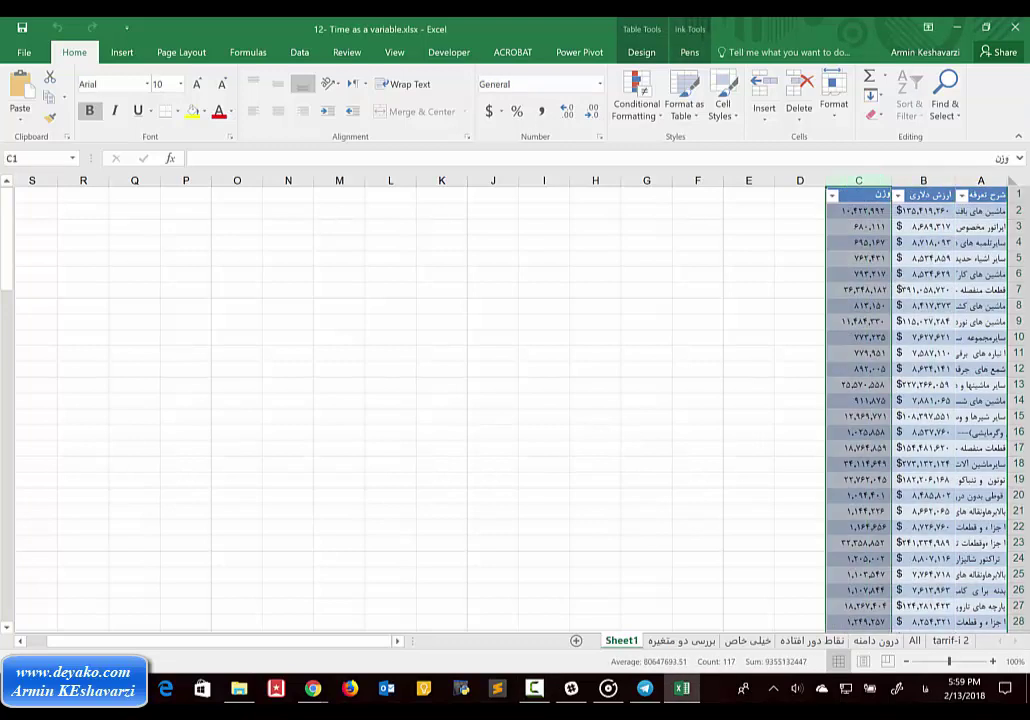
click(983, 216)
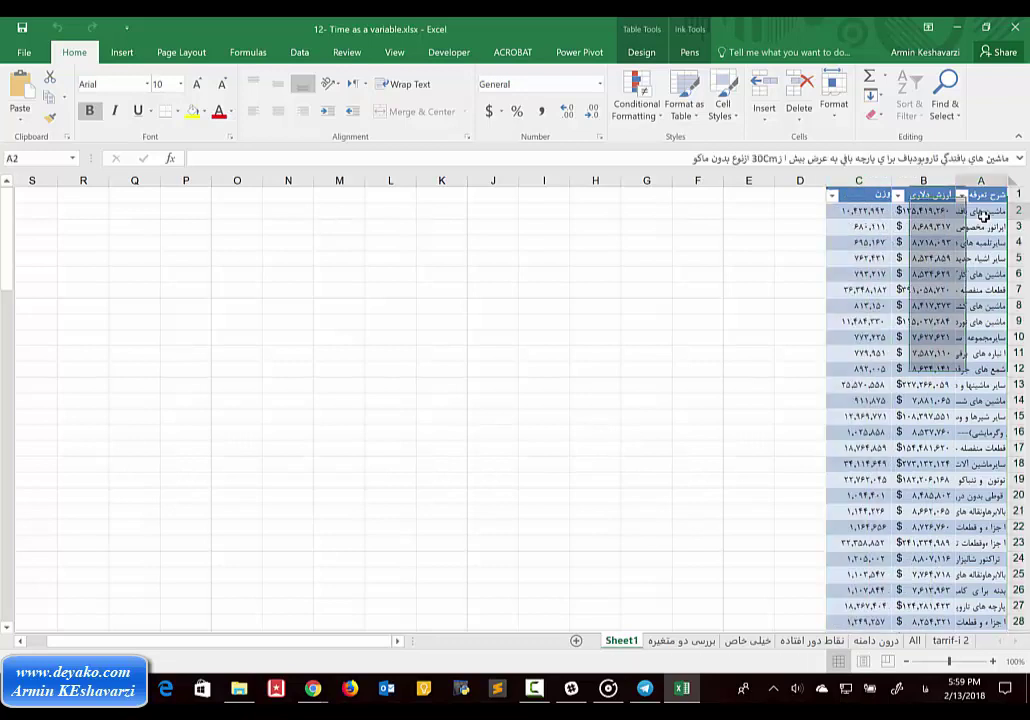
key(ctrl+shift+Down)
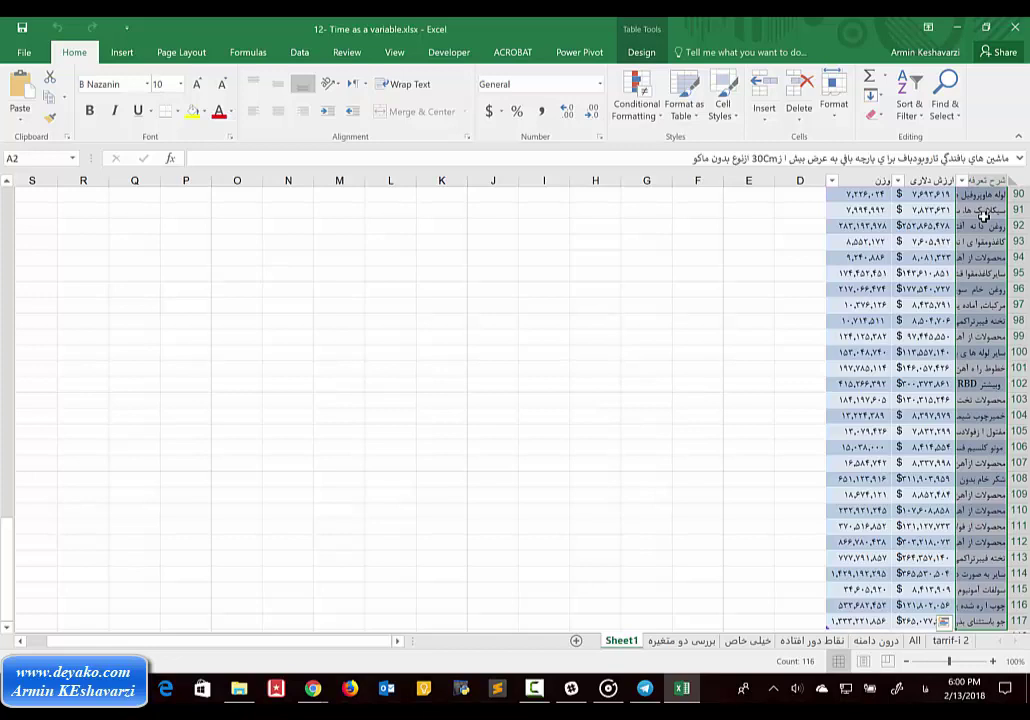
key(ctrl+Home)
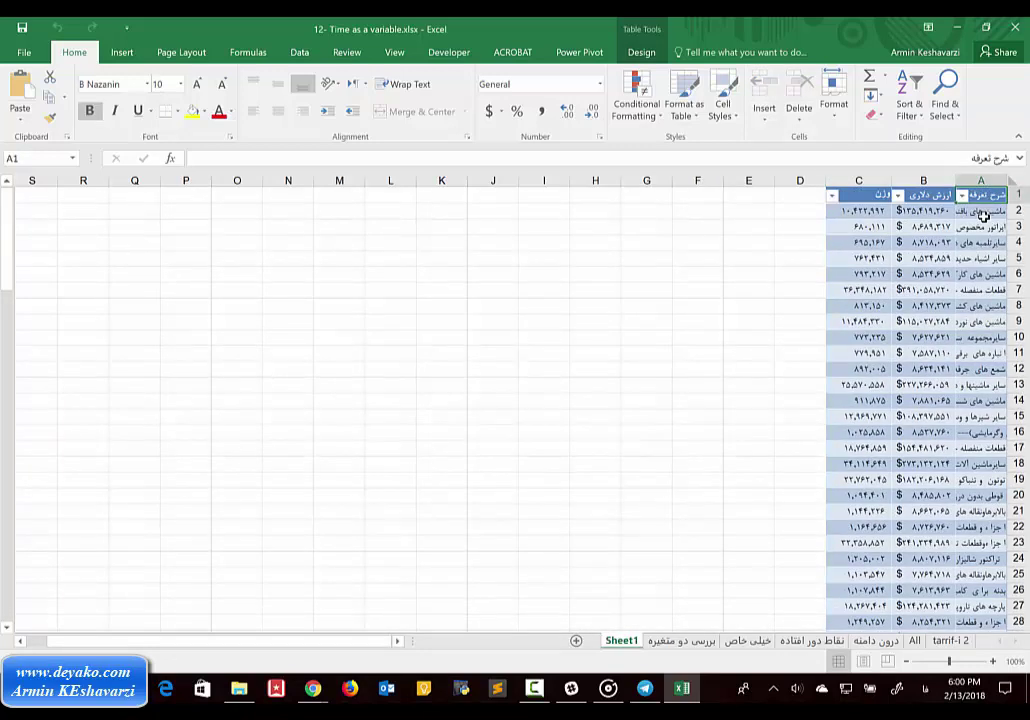
key(ctrl+Left)
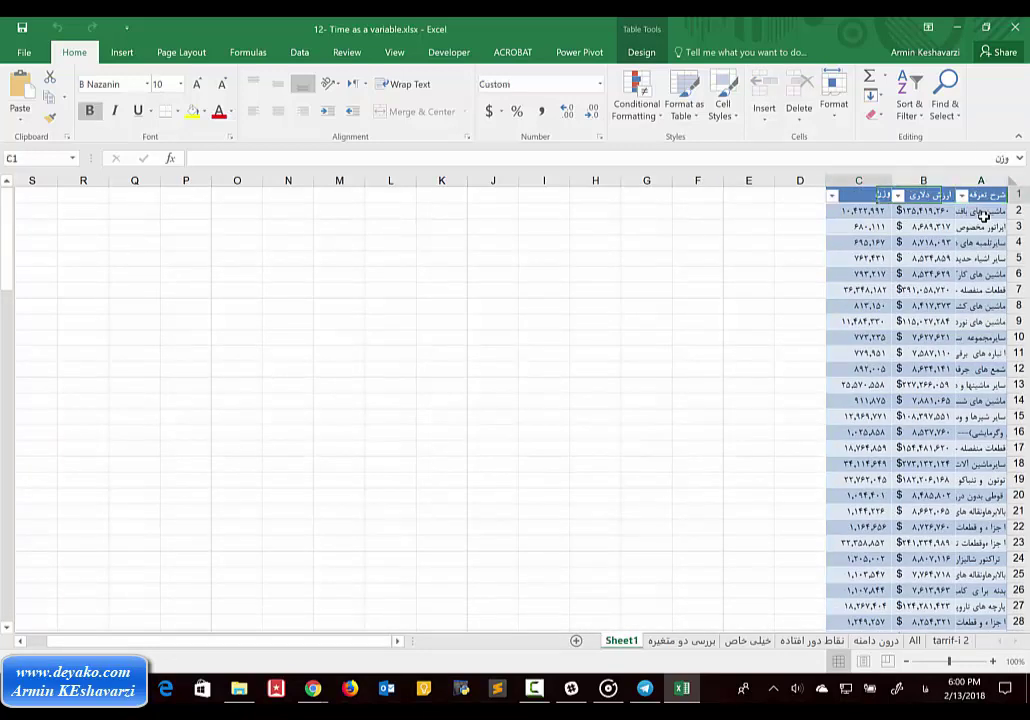
key(ctrl+Right)
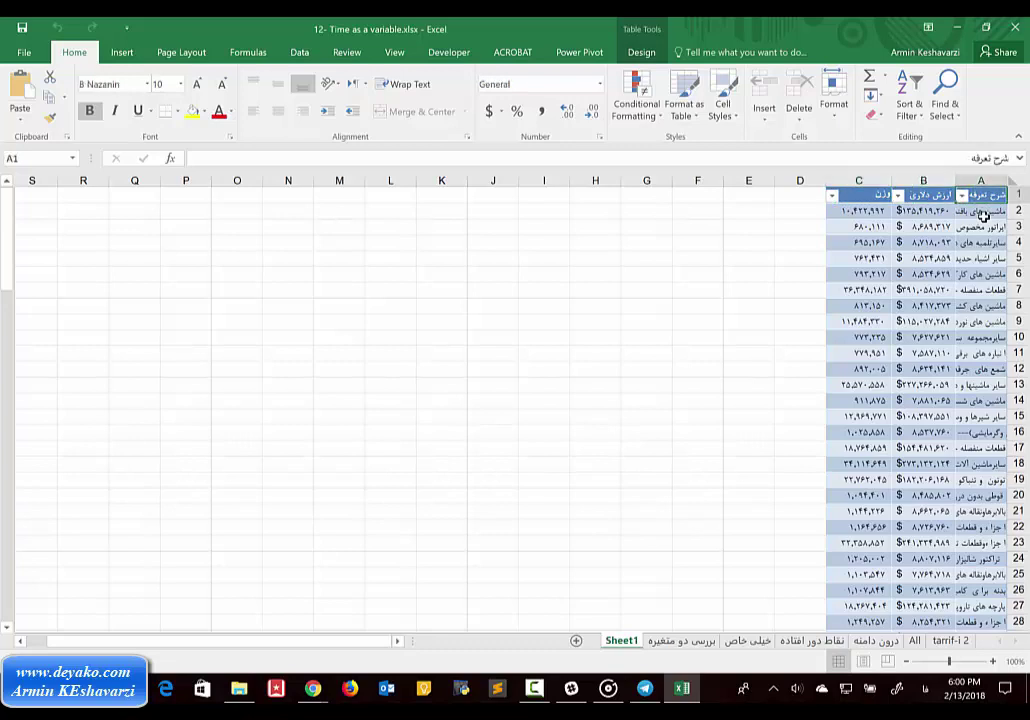
key(Down)
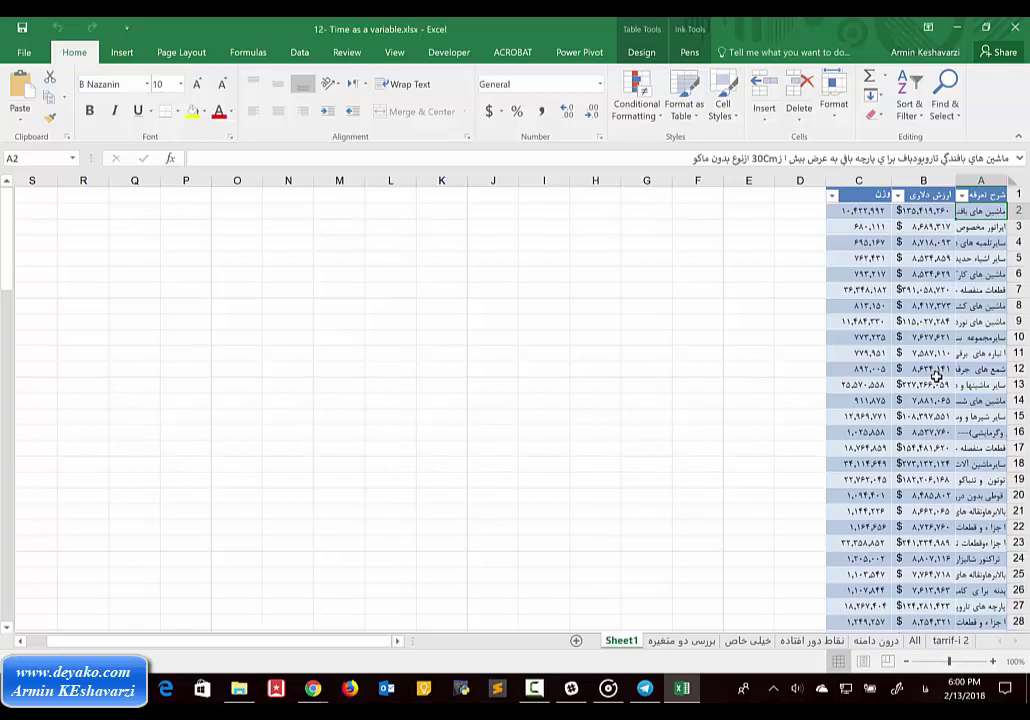
key(super+w)
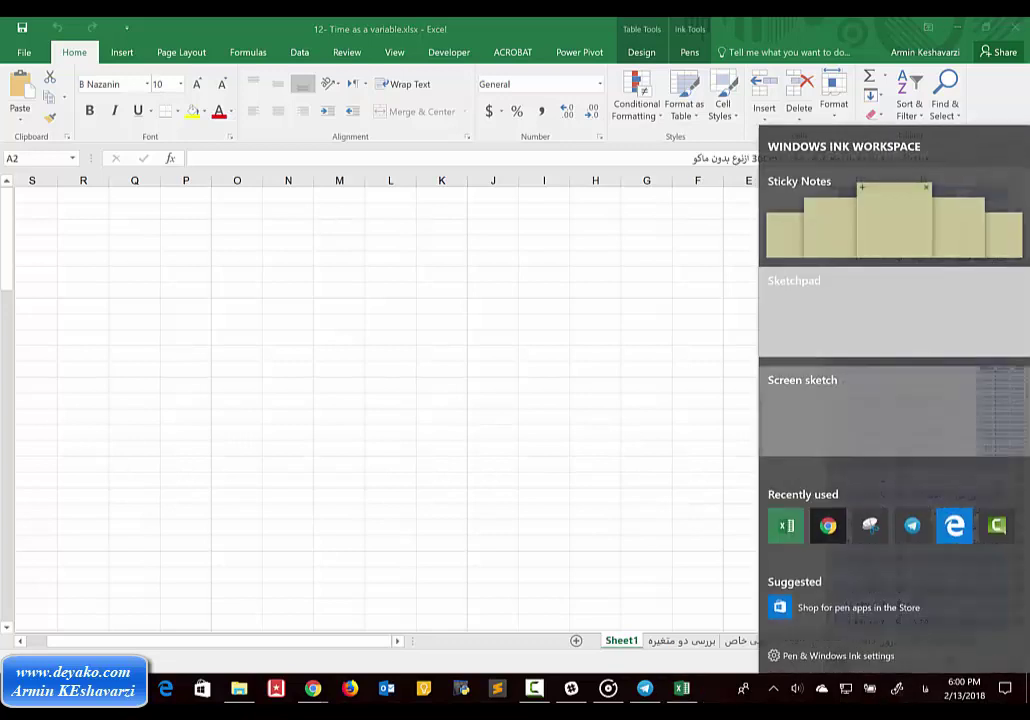
Start a screen sketch and handwrite red notes for dollar, weight and time, bracketed with an arrow
click(893, 410)
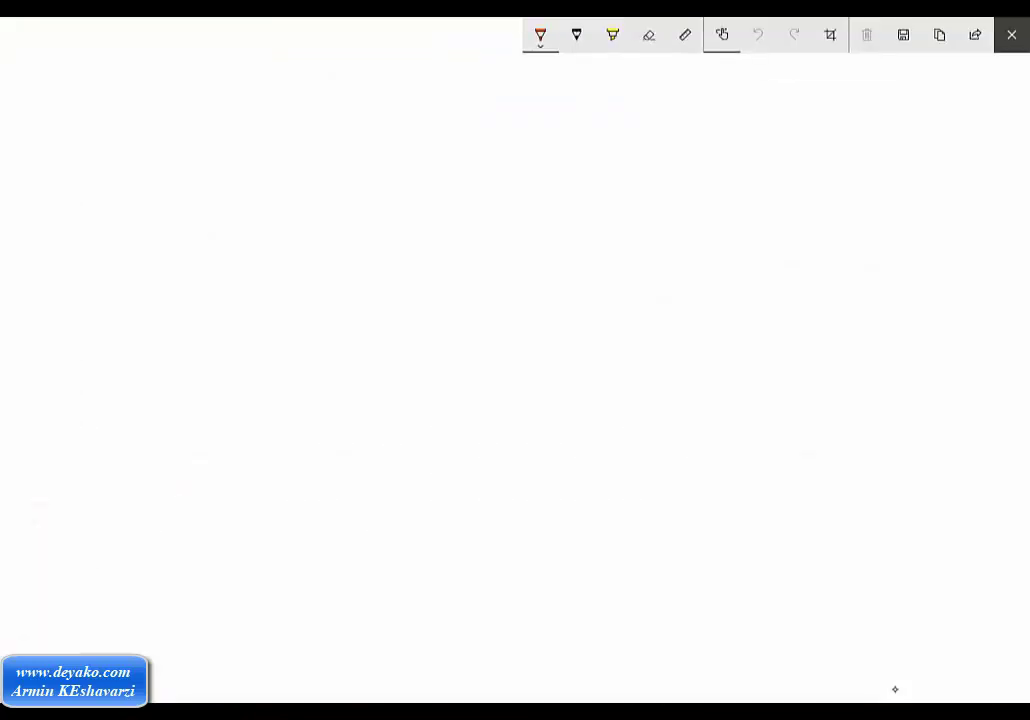
mouse_move(795, 143)
mouse_down()
mouse_move(786, 163)
mouse_move(762, 166)
mouse_move(769, 160)
mouse_move(739, 183)
mouse_up()
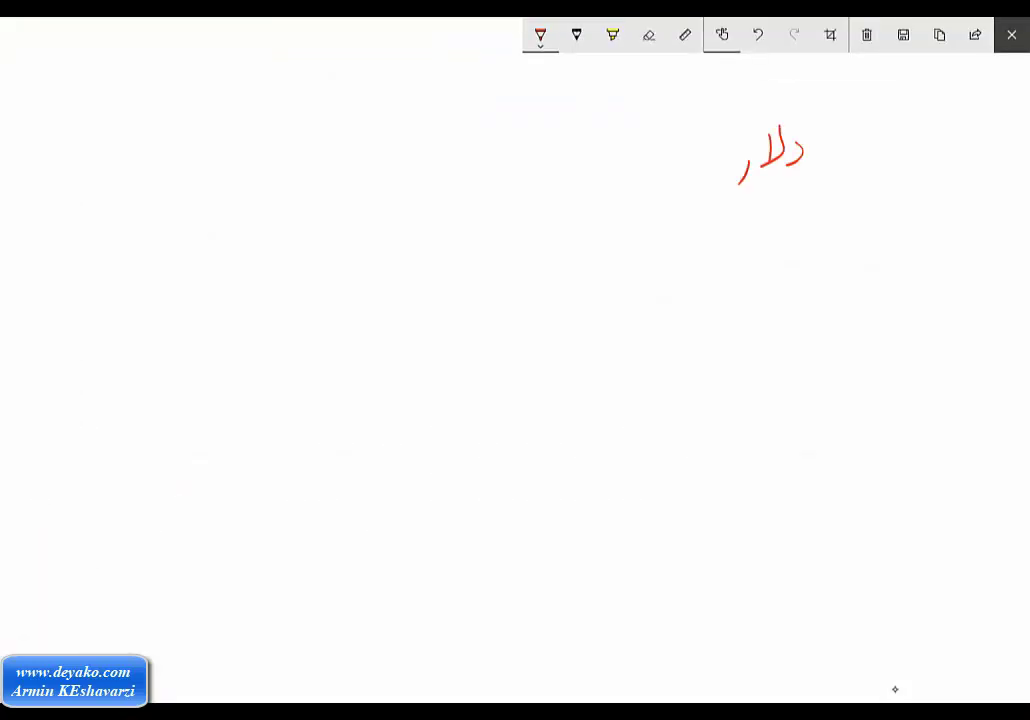
mouse_move(918, 134)
mouse_down()
mouse_move(868, 153)
mouse_move(831, 192)
mouse_up()
drag(864, 123, 878, 129)
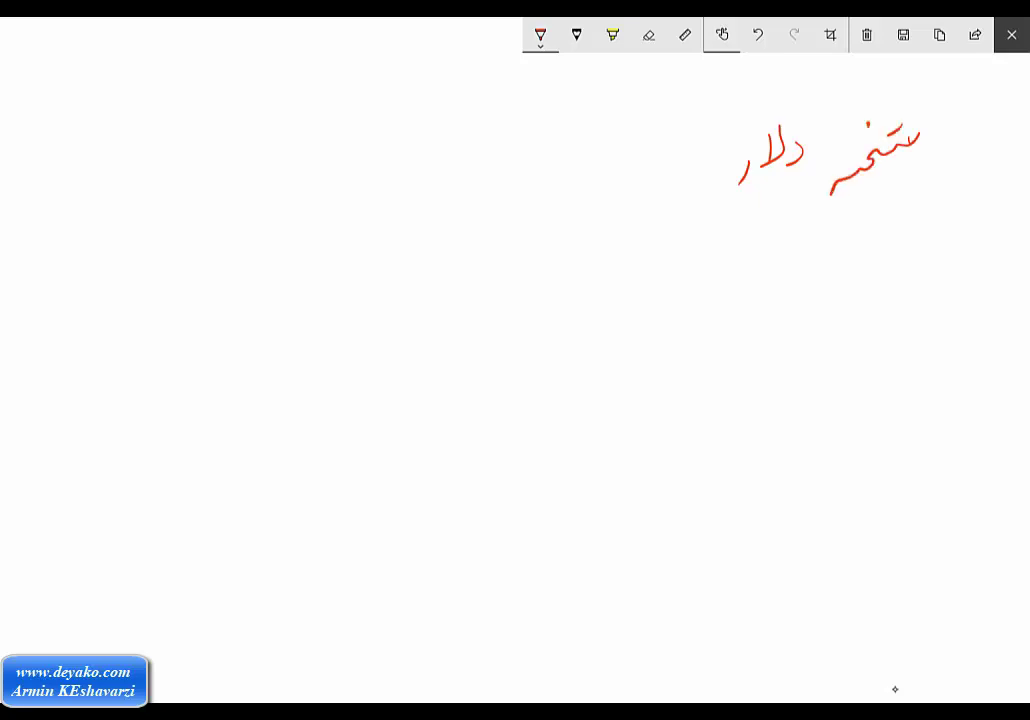
drag(866, 203, 852, 208)
drag(882, 248, 870, 262)
drag(790, 258, 772, 280)
mouse_move(758, 262)
mouse_down()
mouse_move(742, 282)
mouse_move(690, 288)
mouse_up()
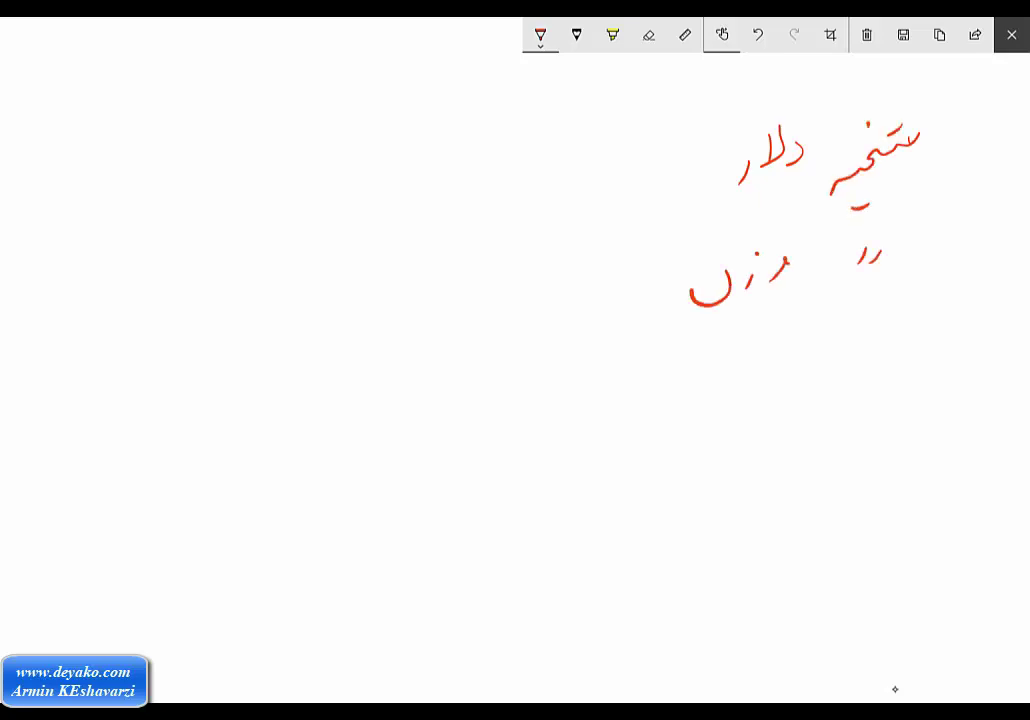
click(709, 248)
drag(908, 357, 884, 381)
mouse_move(818, 372)
mouse_down()
mouse_move(807, 388)
mouse_move(714, 386)
mouse_up()
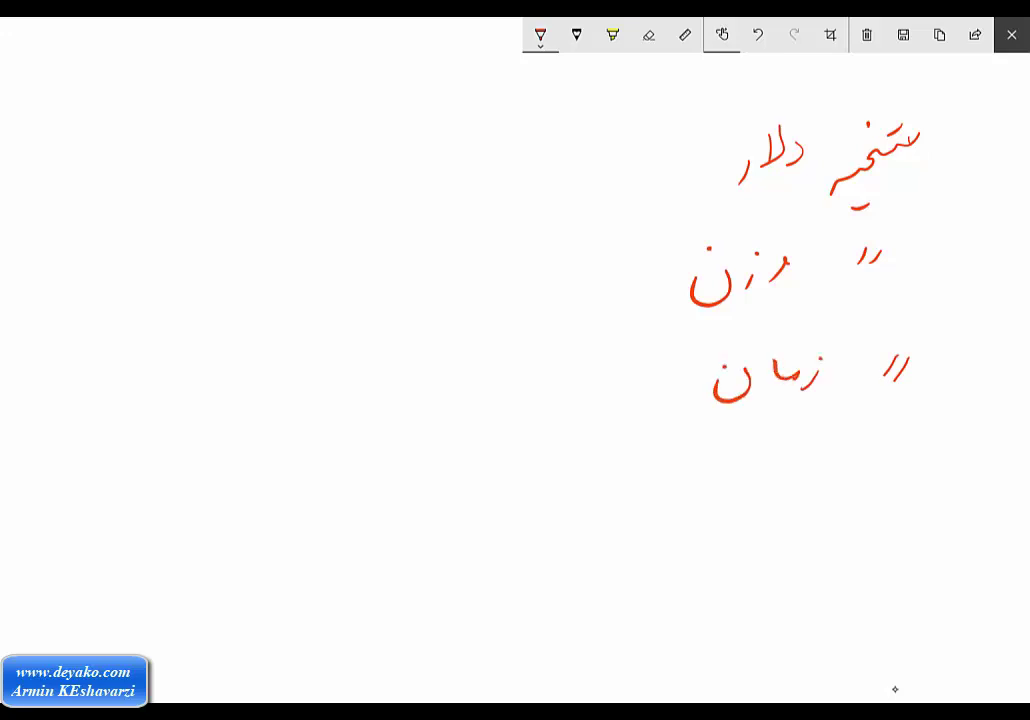
drag(669, 152, 656, 280)
drag(660, 212, 577, 222)
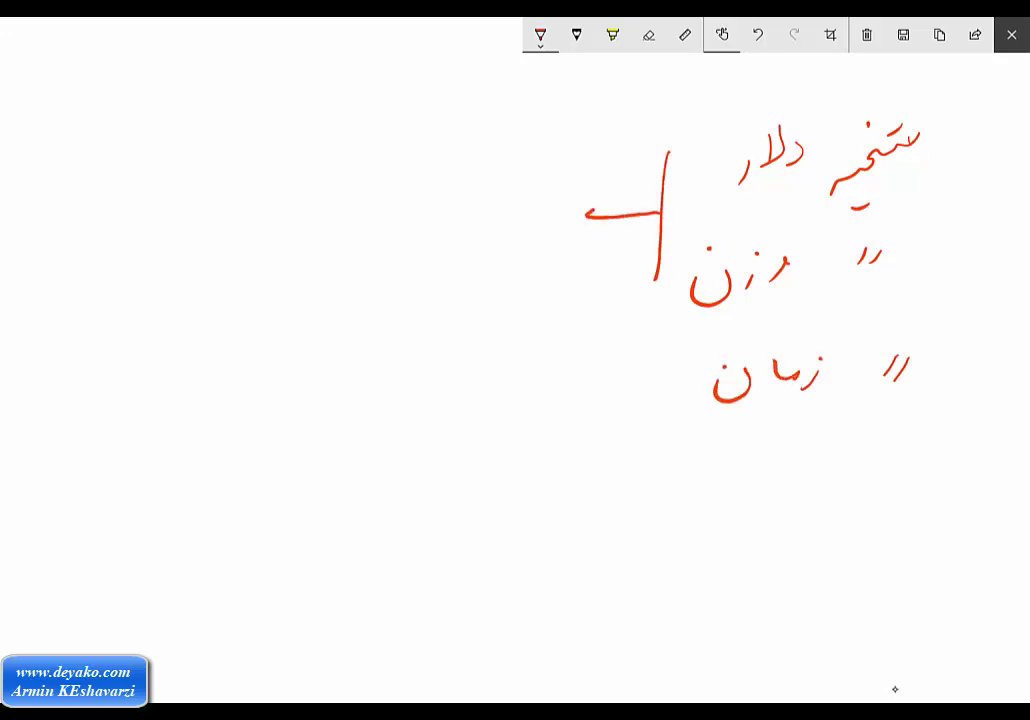
Sketch the first chart axes, labelled dollar vertically and weight horizontally
mouse_move(351, 135)
mouse_down()
mouse_move(335, 255)
mouse_move(540, 270)
mouse_up()
click(478, 284)
mouse_move(480, 294)
mouse_down()
mouse_move(469, 308)
mouse_move(485, 306)
mouse_move(436, 303)
mouse_up()
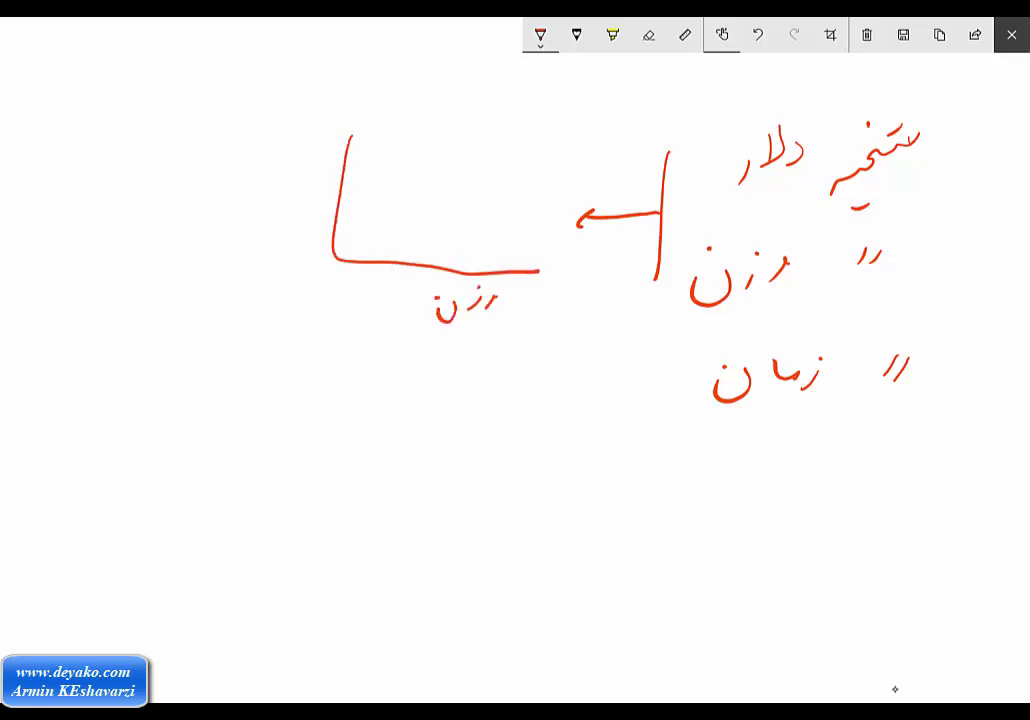
mouse_move(301, 183)
mouse_down()
mouse_move(296, 197)
mouse_move(272, 197)
mouse_up()
drag(261, 203, 252, 228)
drag(303, 189, 299, 203)
Link the dollar note to time and sketch a second dollar-versus-time chart below
mouse_move(738, 191)
mouse_down()
mouse_move(803, 181)
mouse_move(801, 195)
mouse_move(835, 210)
mouse_up()
mouse_move(848, 268)
mouse_down()
mouse_move(815, 352)
mouse_move(830, 350)
mouse_up()
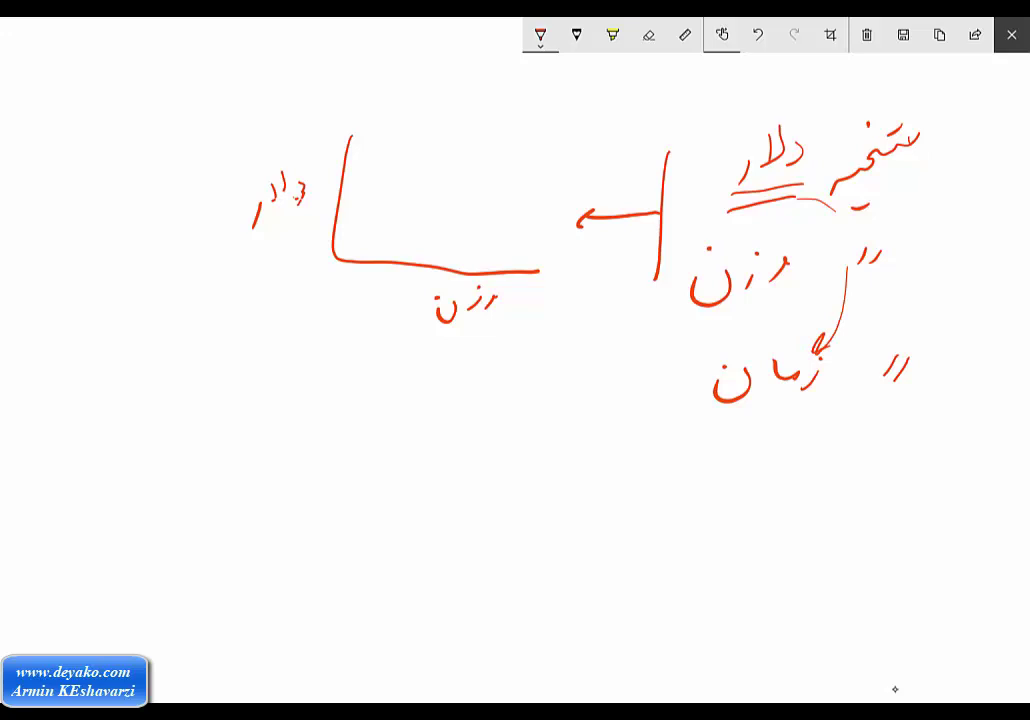
drag(389, 383, 683, 511)
mouse_move(345, 428)
mouse_down()
mouse_move(338, 461)
mouse_move(312, 462)
mouse_move(293, 480)
mouse_up()
drag(558, 543, 555, 556)
drag(544, 543, 476, 562)
mouse_move(437, 528)
mouse_down()
mouse_move(557, 594)
mouse_move(418, 532)
mouse_up()
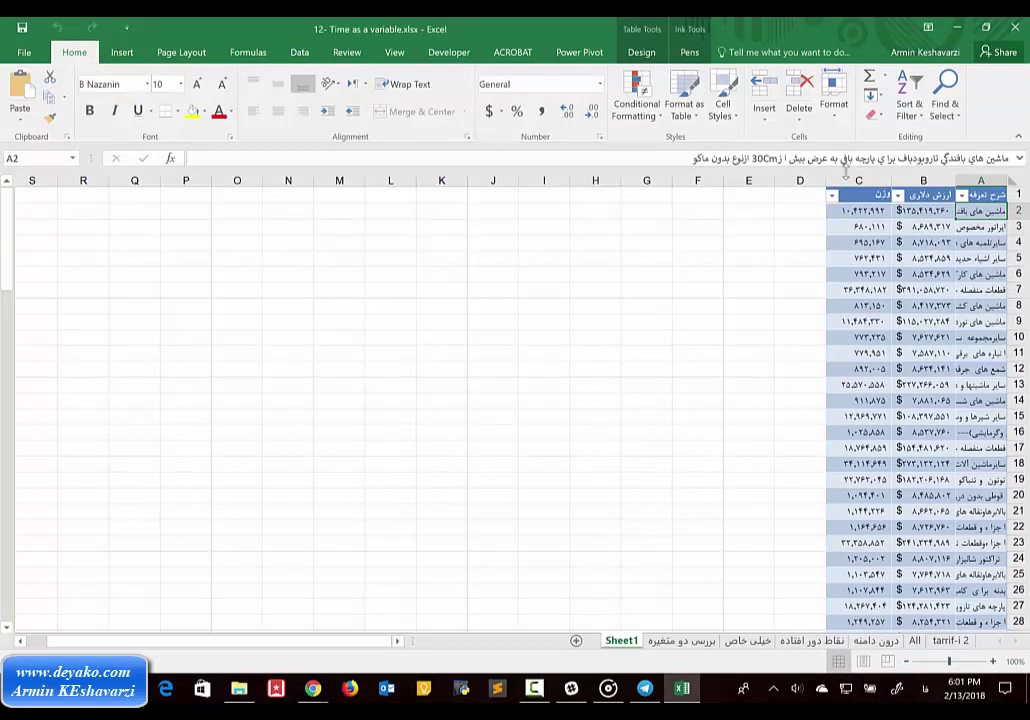
Delete weight column C so only descriptions and dollar values remain, then select B1
click(857, 180)
right_click(857, 181)
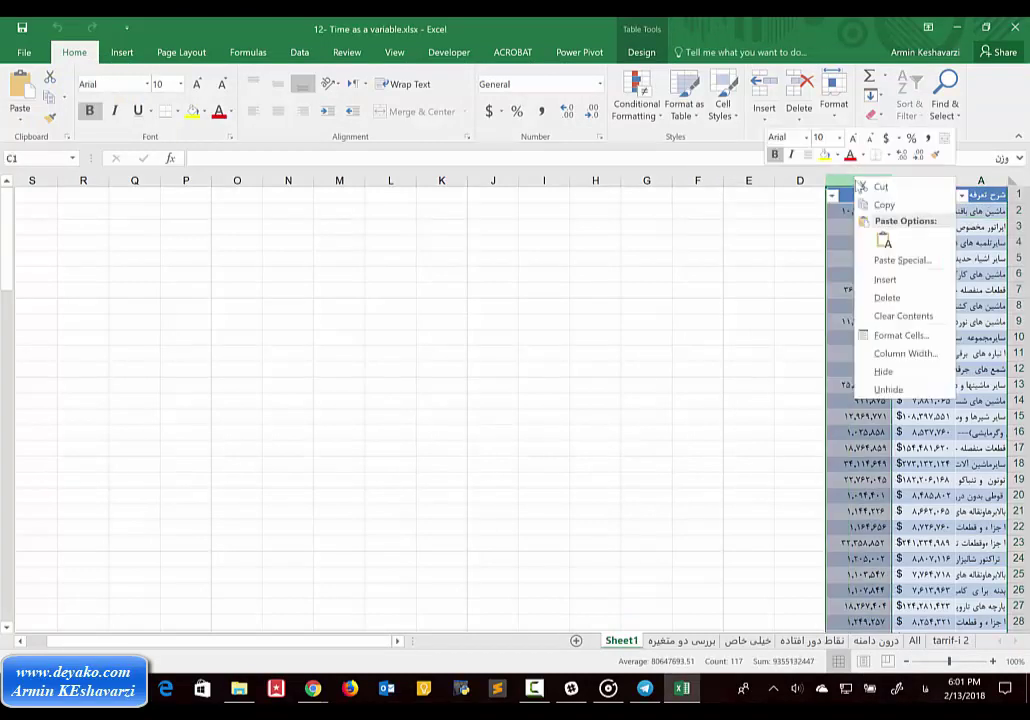
click(887, 297)
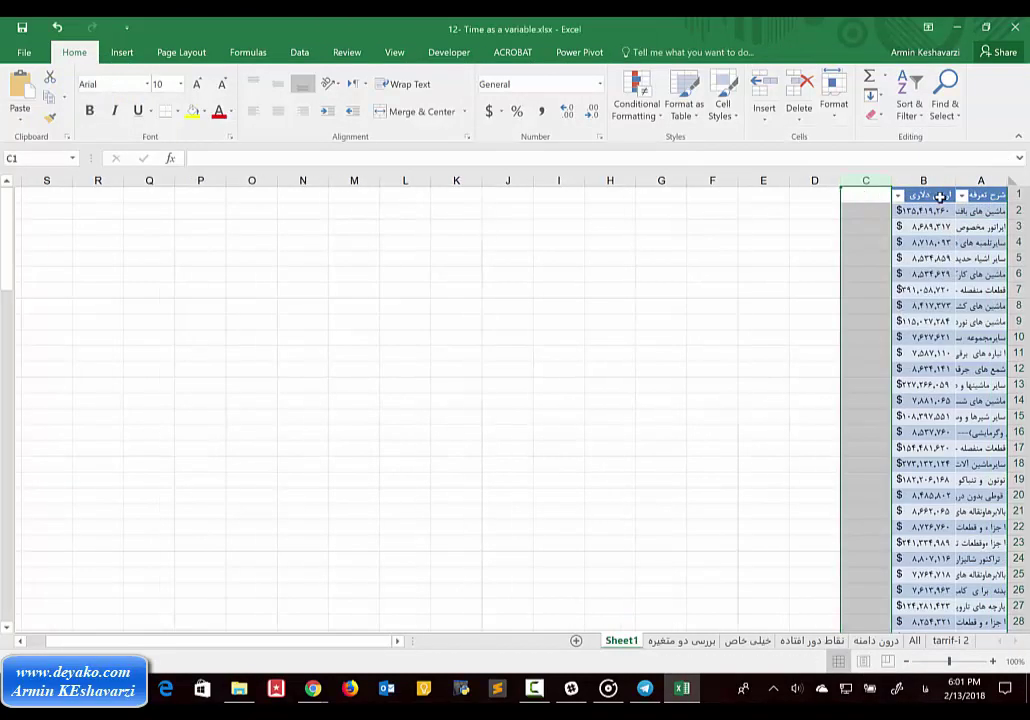
click(930, 196)
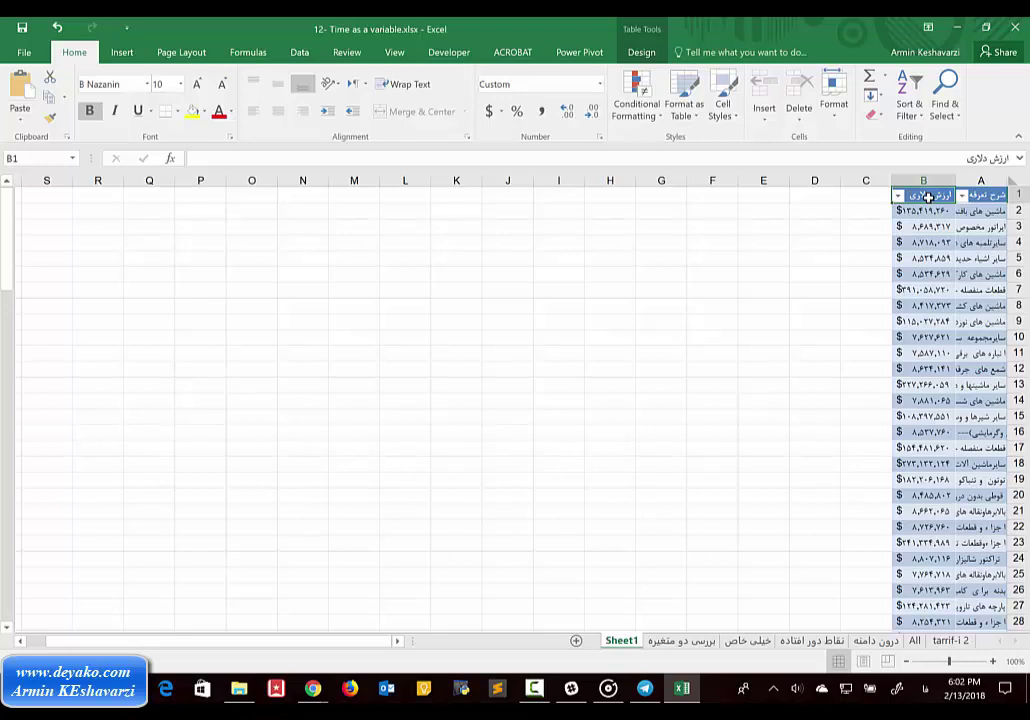
click(313, 688)
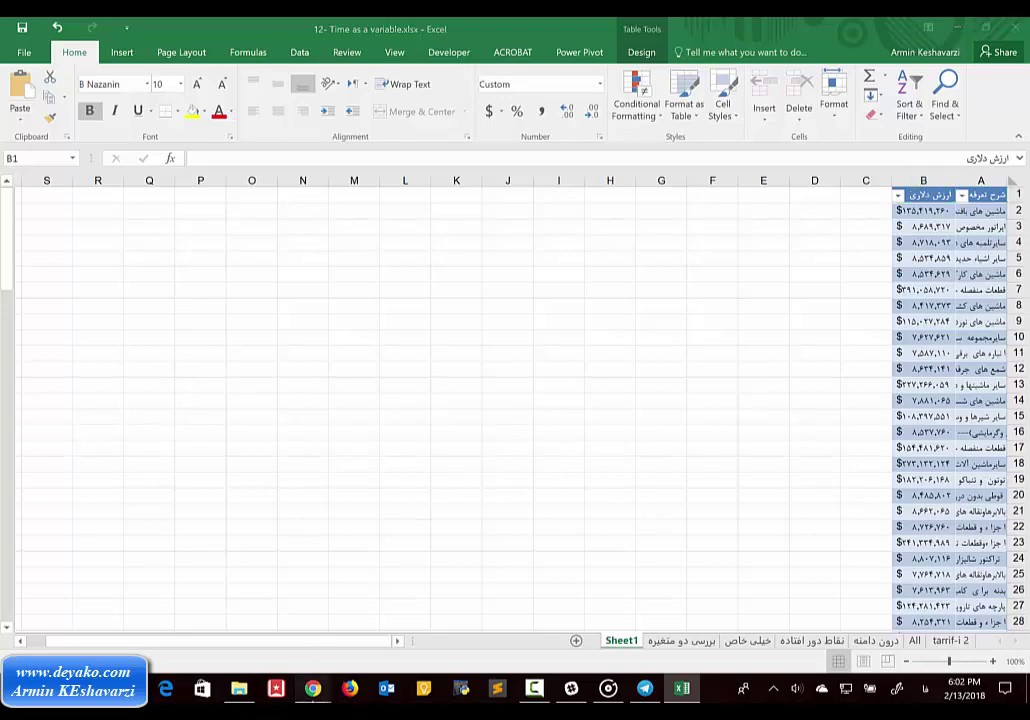
Search Chrome for گمرک, open the IRICA site's آمار statistics section, then return to Excel
click(395, 605)
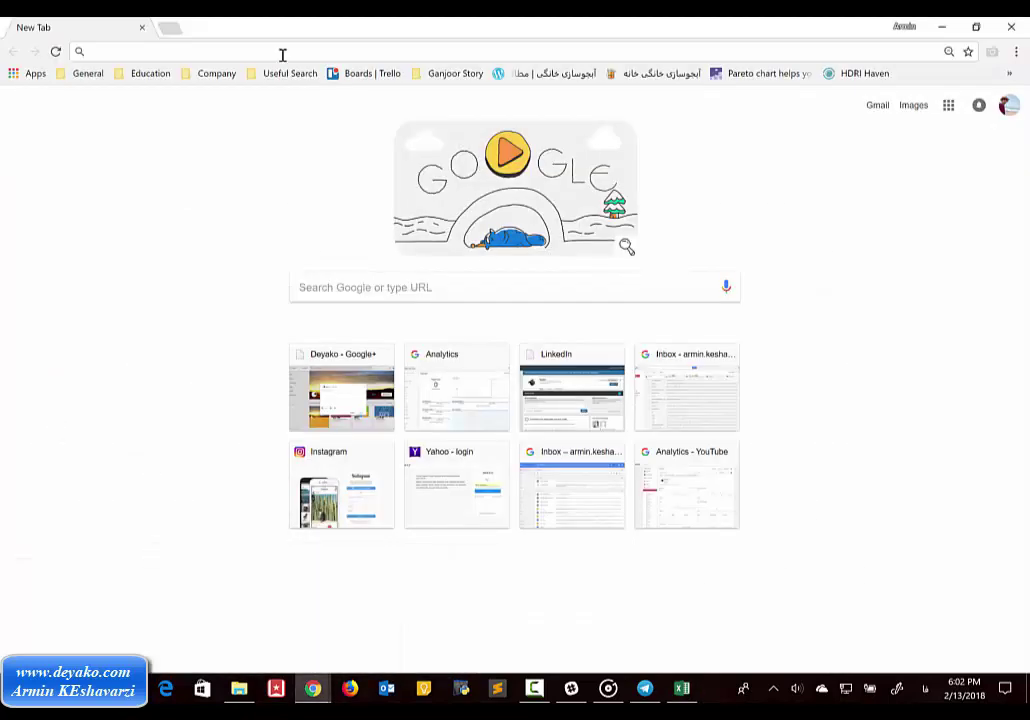
key(alt+shift)
text(l)
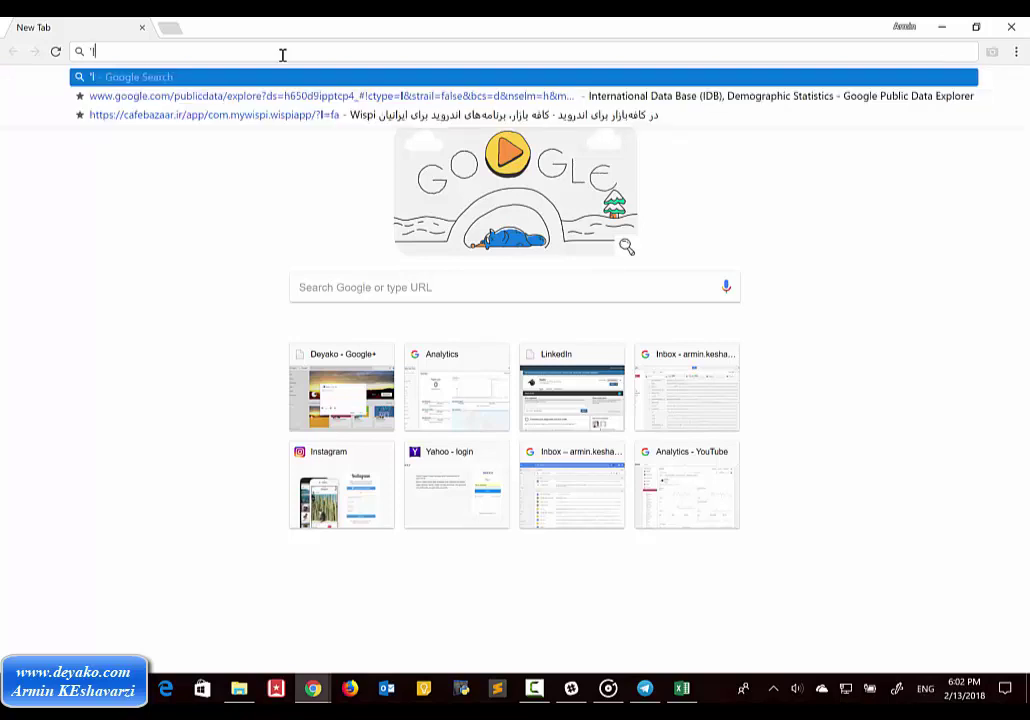
text(b)
key(BackSpace)
key(BackSpace)
key(alt+shift)
text(گ)
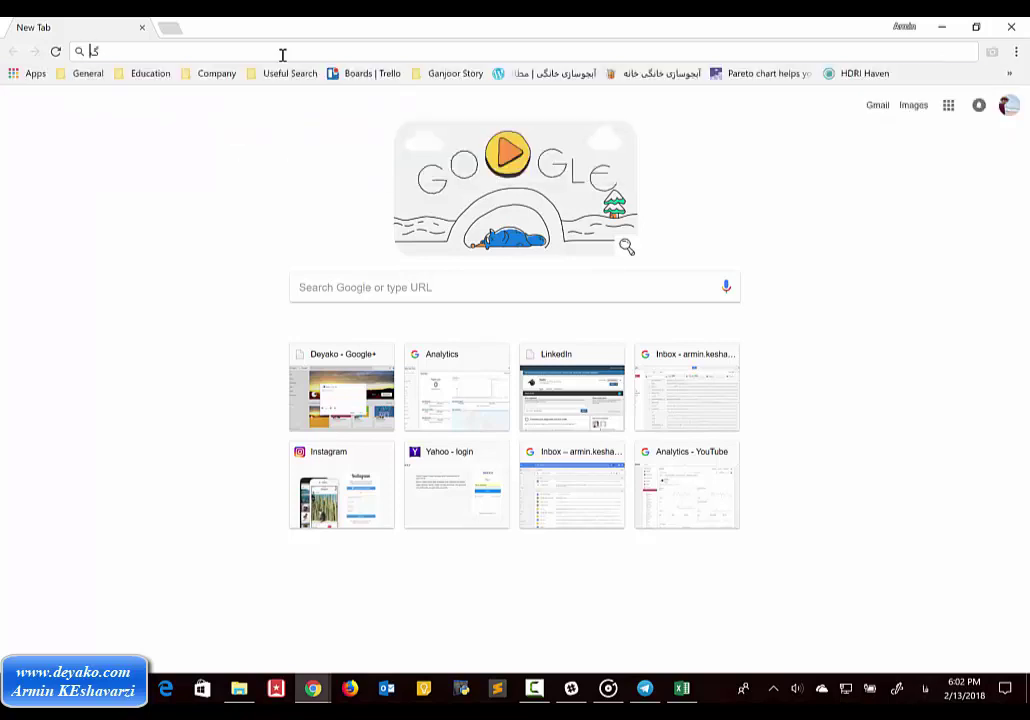
text(مرک)
key(Return)
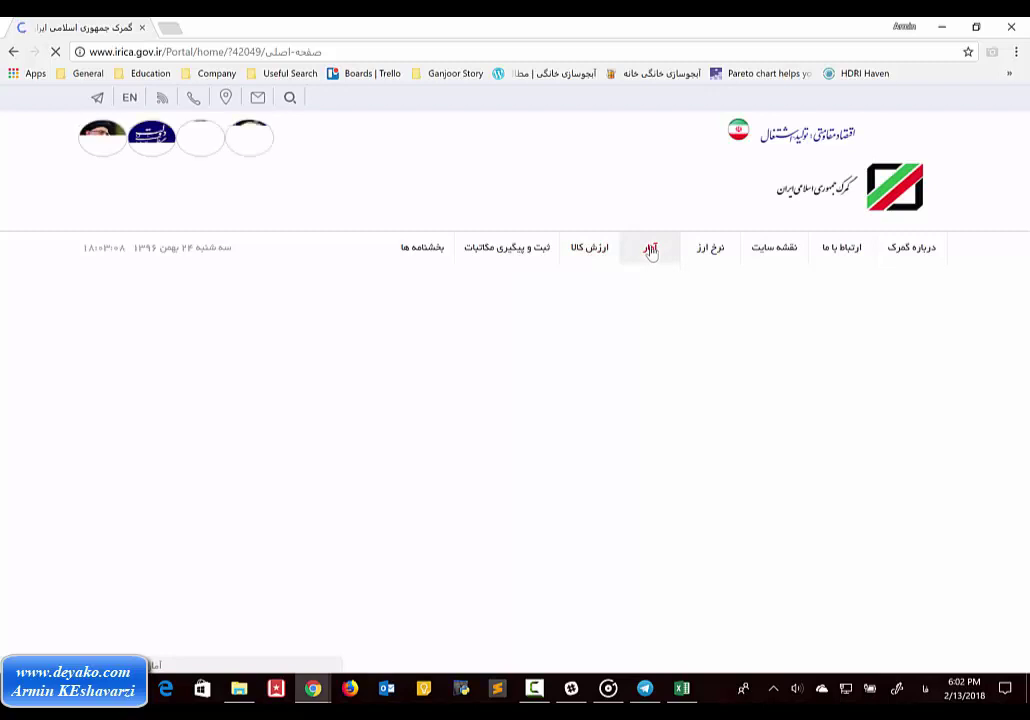
click(651, 252)
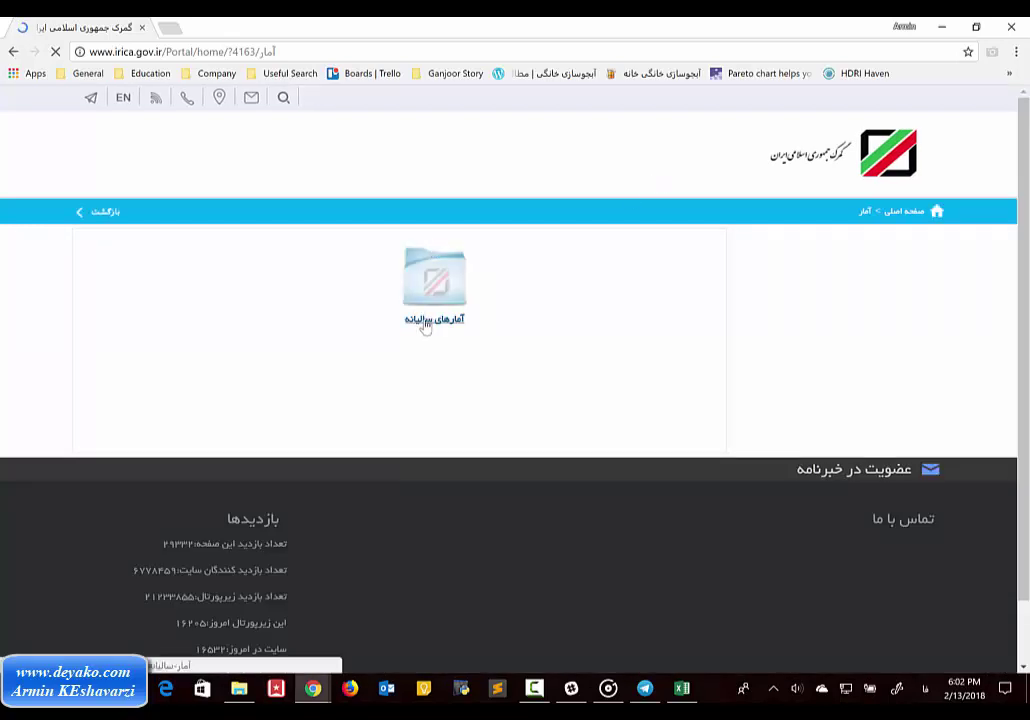
click(681, 688)
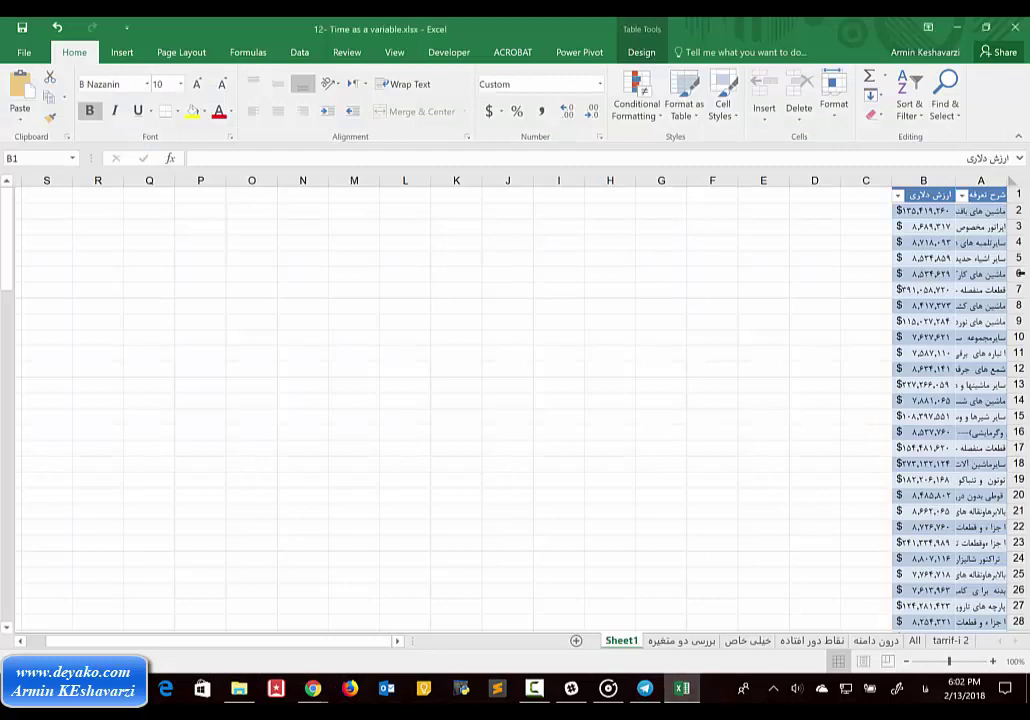
Read the item descriptions in cells A2 through A7, finishing back on A2
click(987, 213)
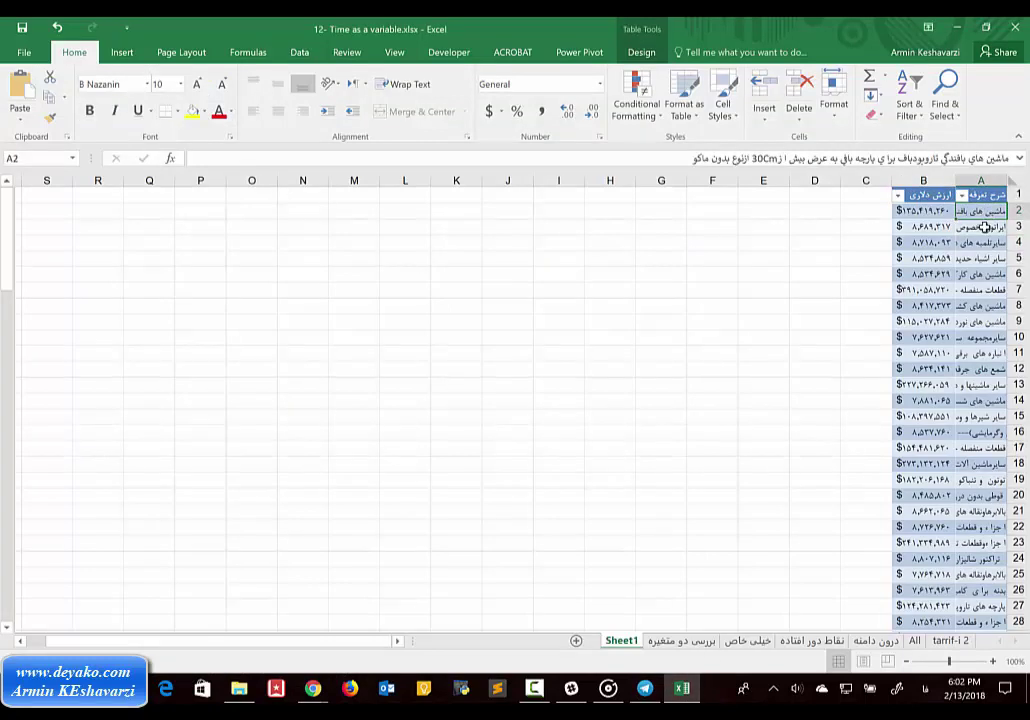
click(985, 227)
click(986, 242)
click(982, 259)
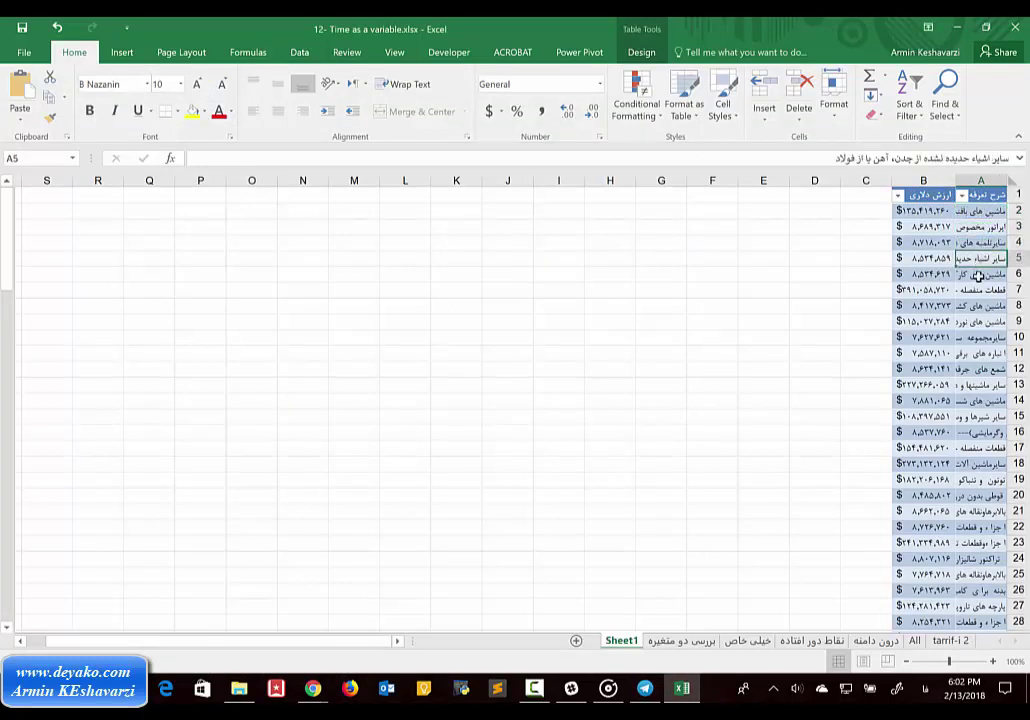
click(980, 289)
click(980, 212)
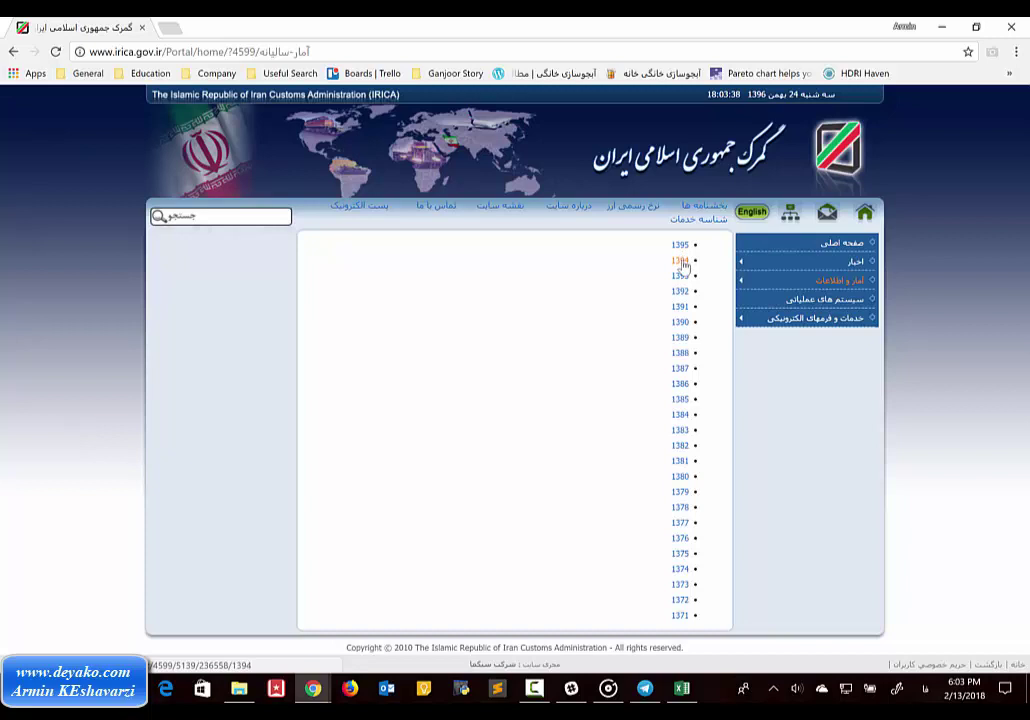
Open the 1394, 1393 and 1392 customs statistics pages in new tabs
right_click(684, 263)
click(700, 269)
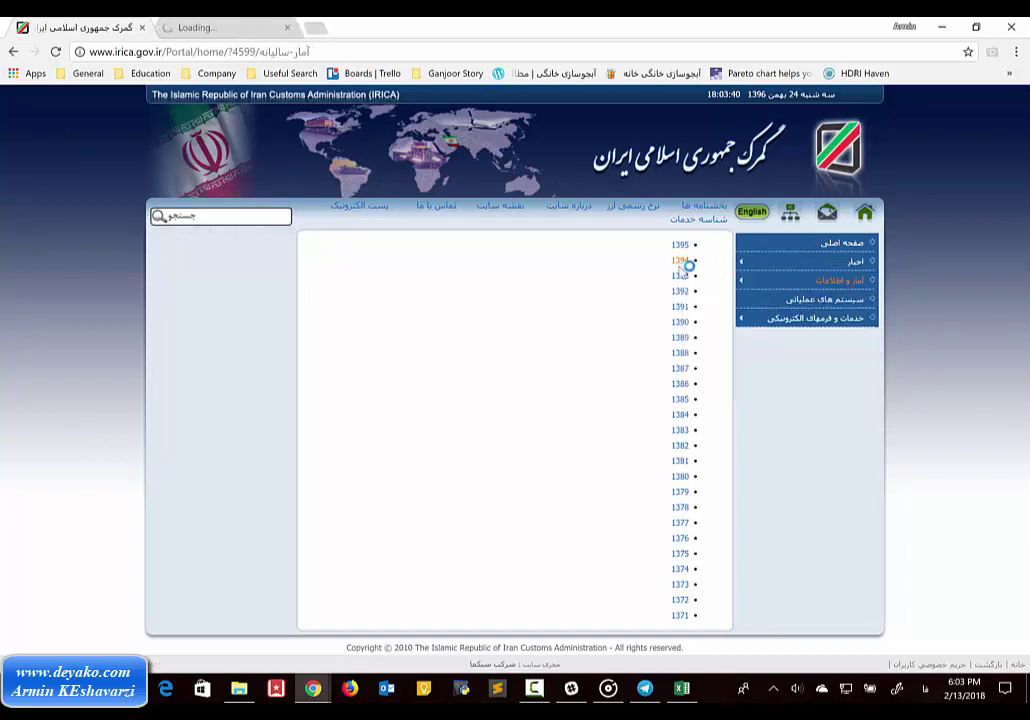
right_click(682, 276)
click(694, 287)
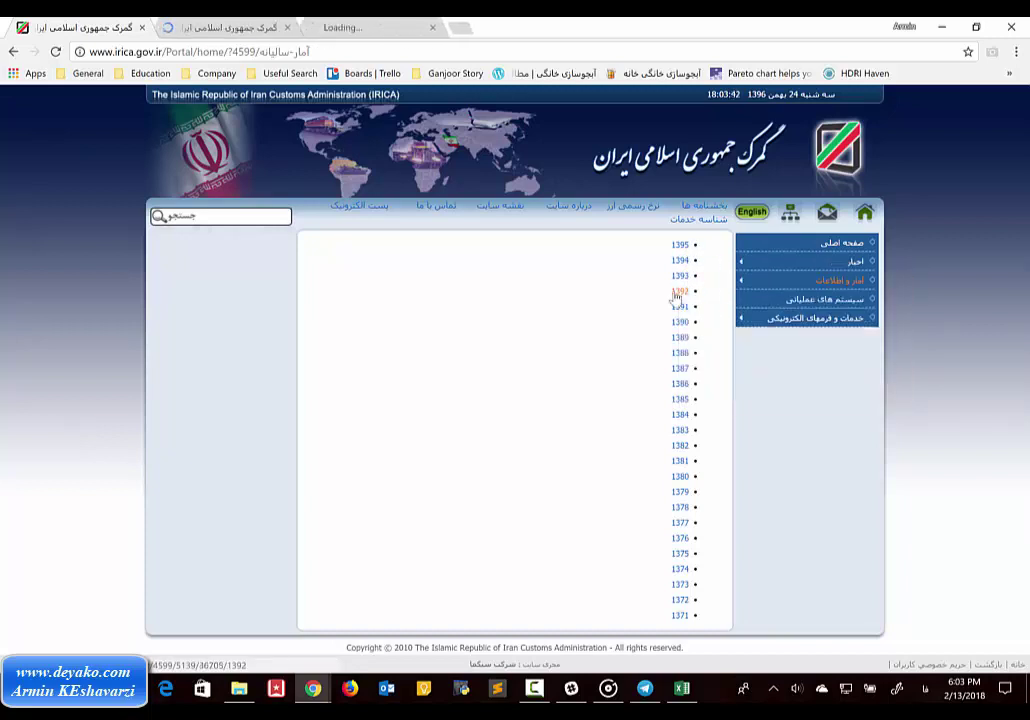
right_click(678, 293)
click(700, 301)
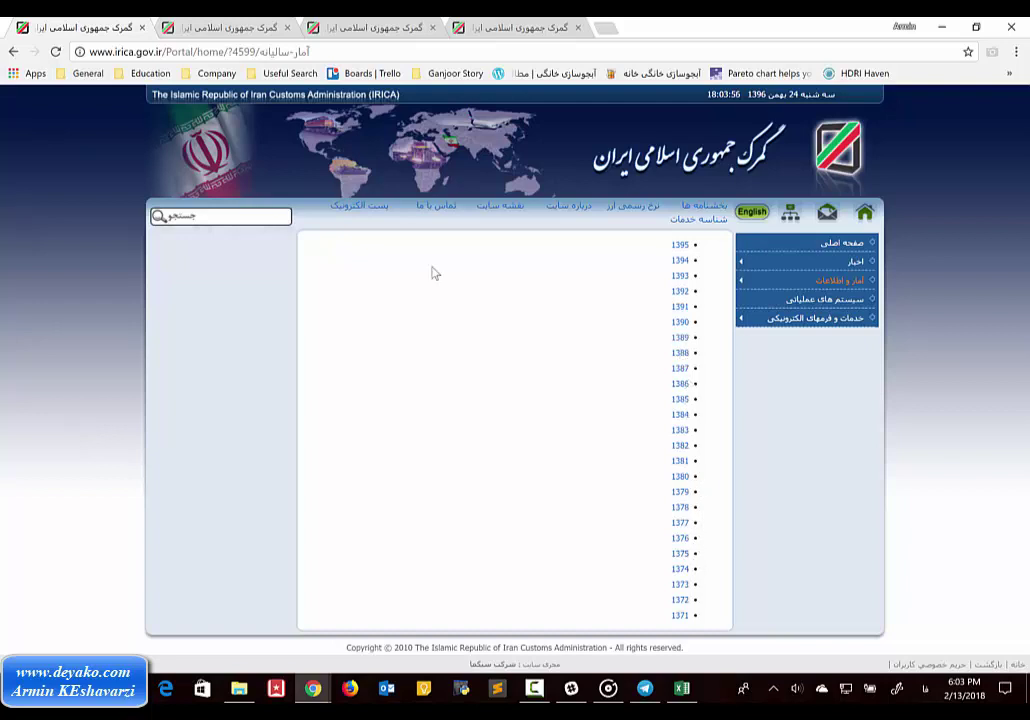
Review the three year tabs, then download the 1394 imports-by-tariff table import.xls
click(221, 24)
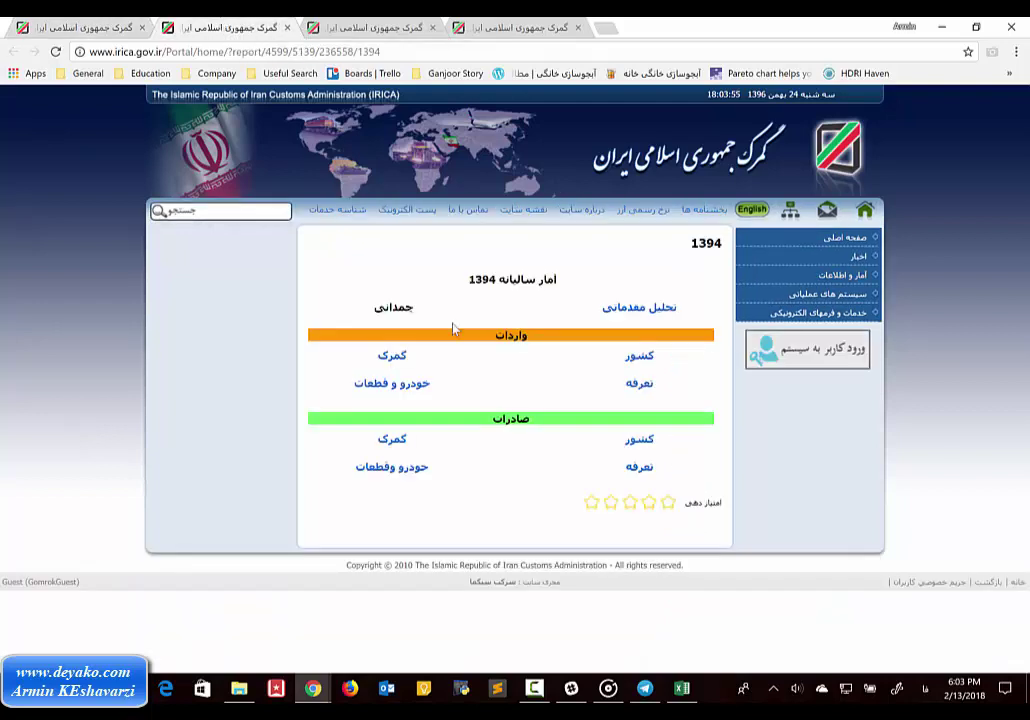
click(347, 22)
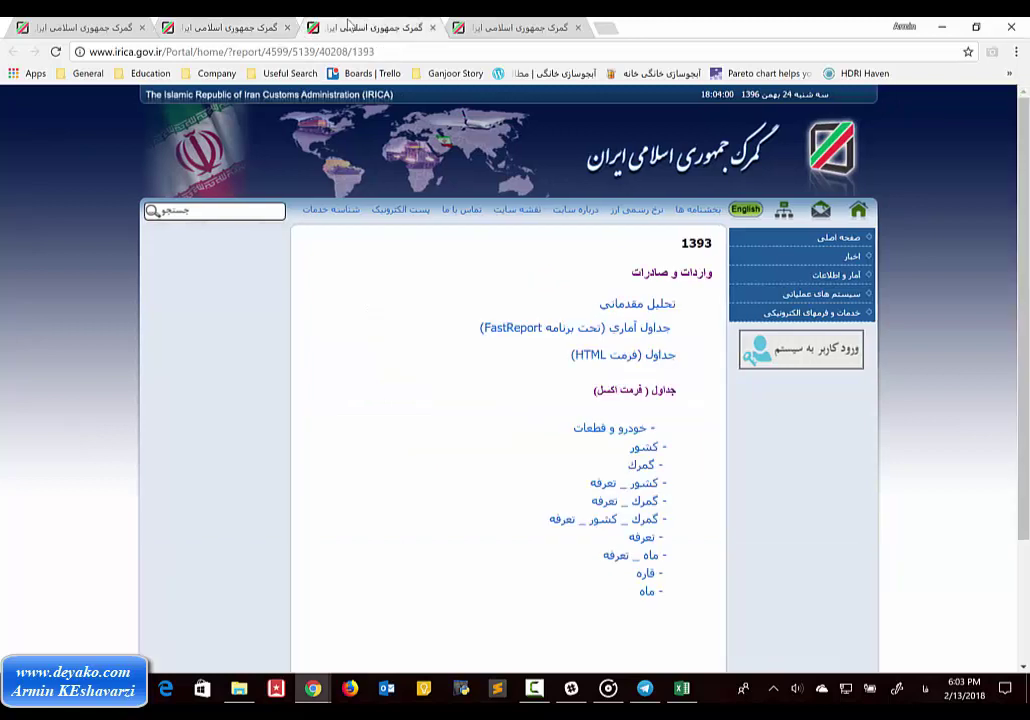
key(ctrl+Tab)
click(265, 24)
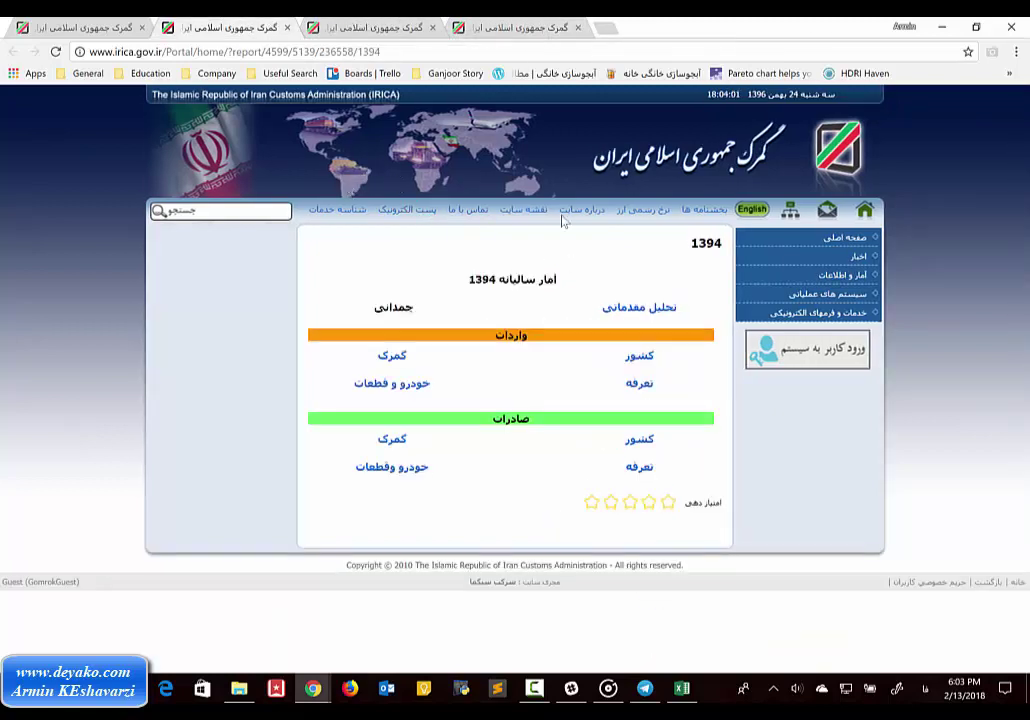
click(312, 22)
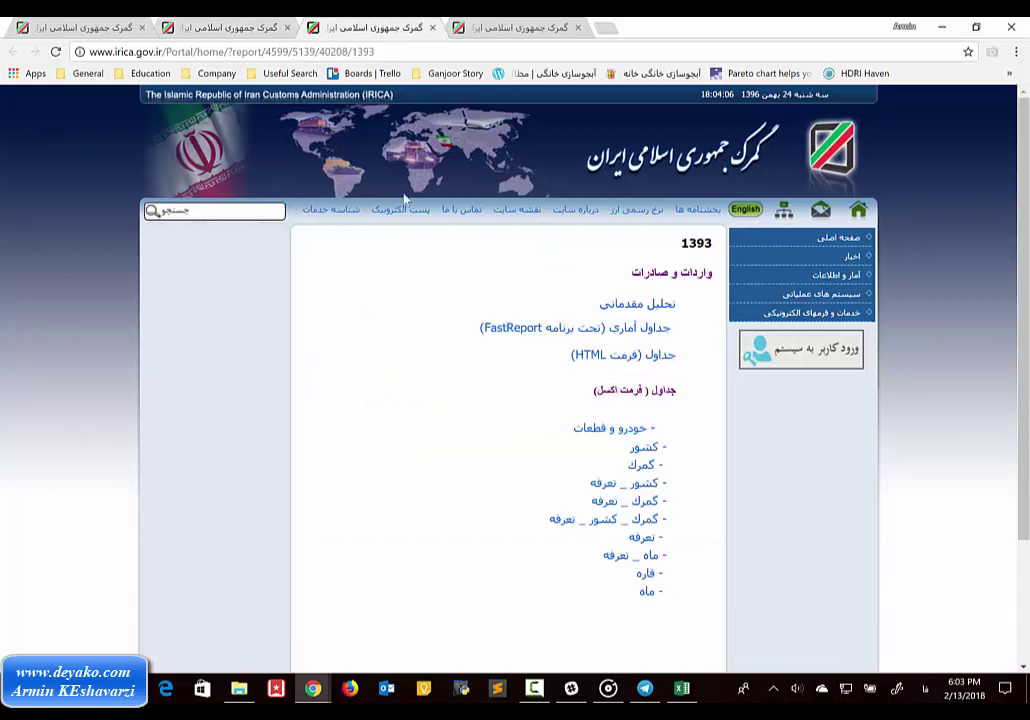
click(483, 21)
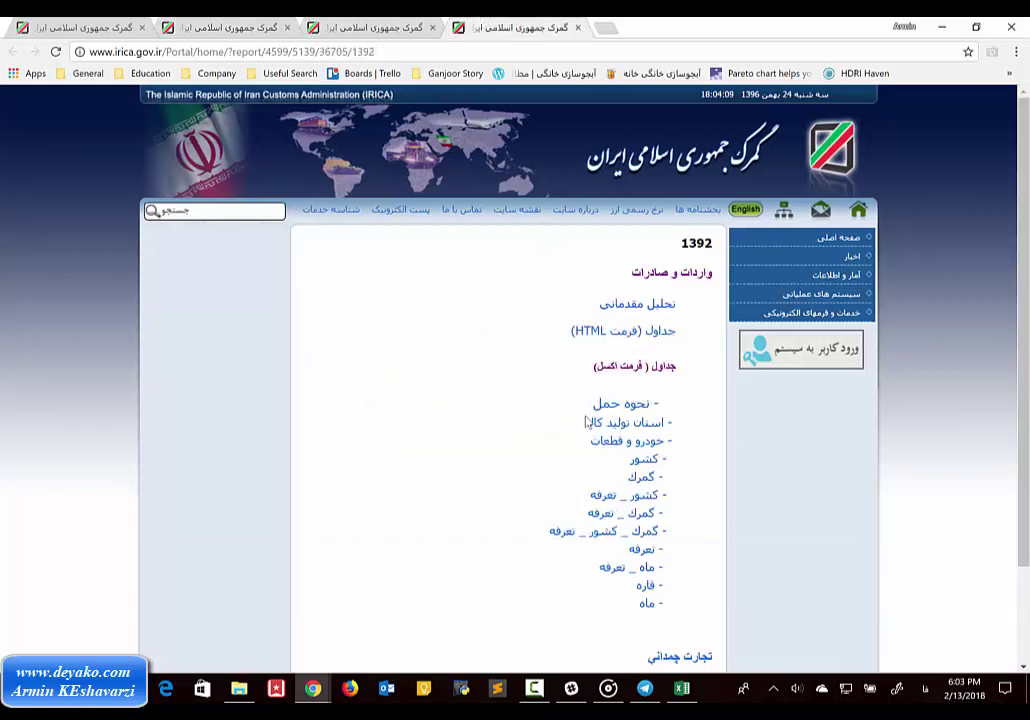
click(268, 22)
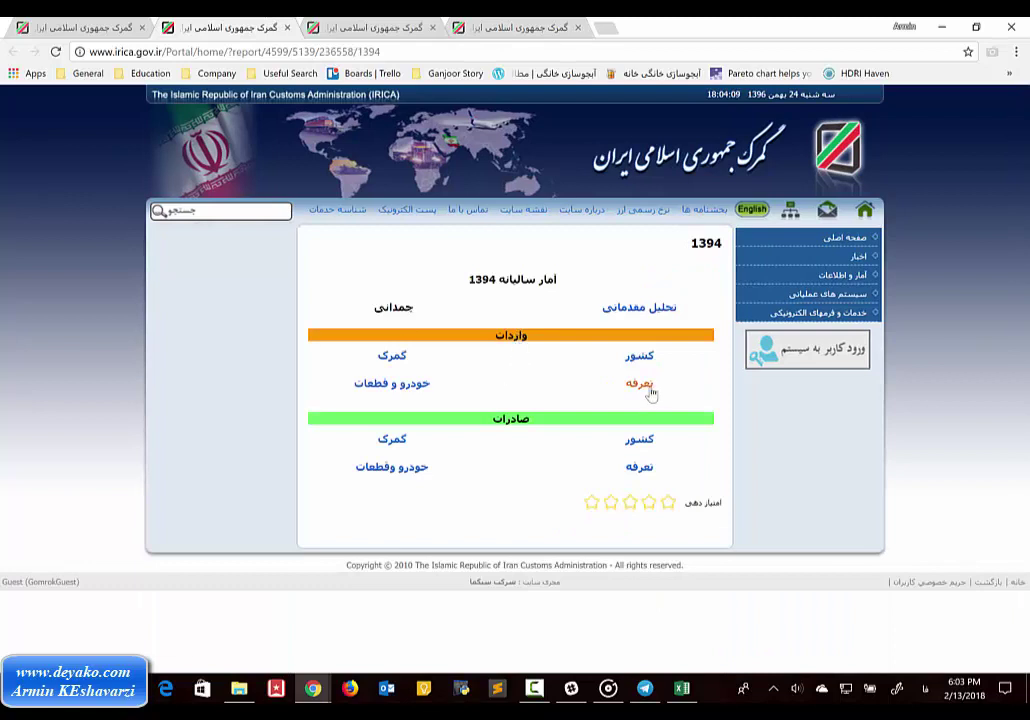
click(649, 389)
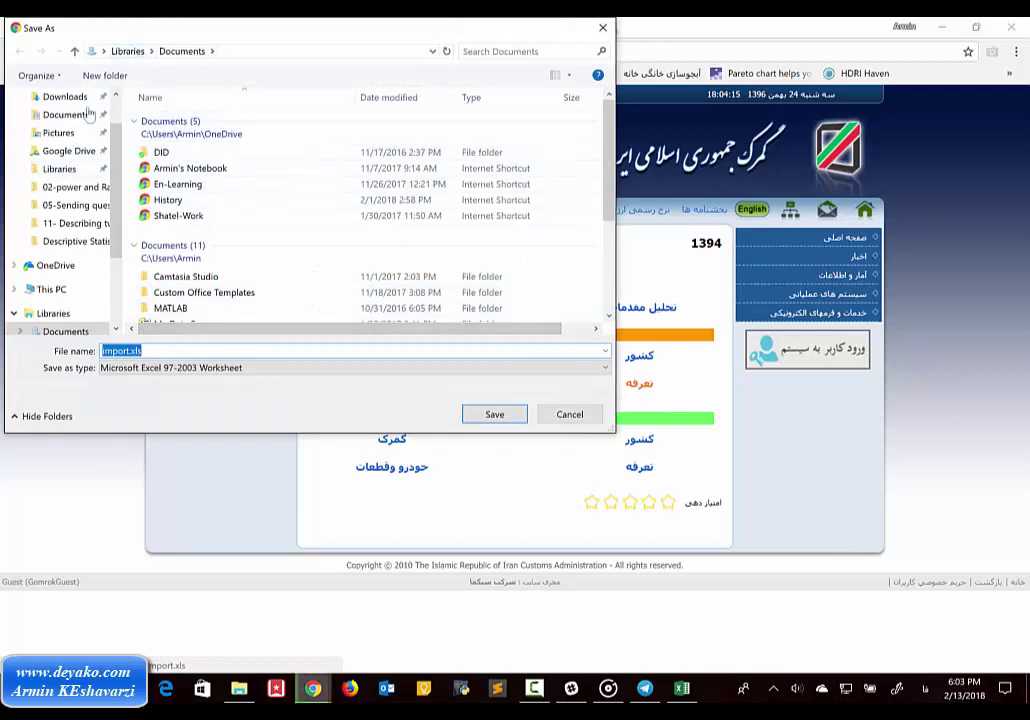
Save the 1394 import.xls file to the Desktop
click(52, 289)
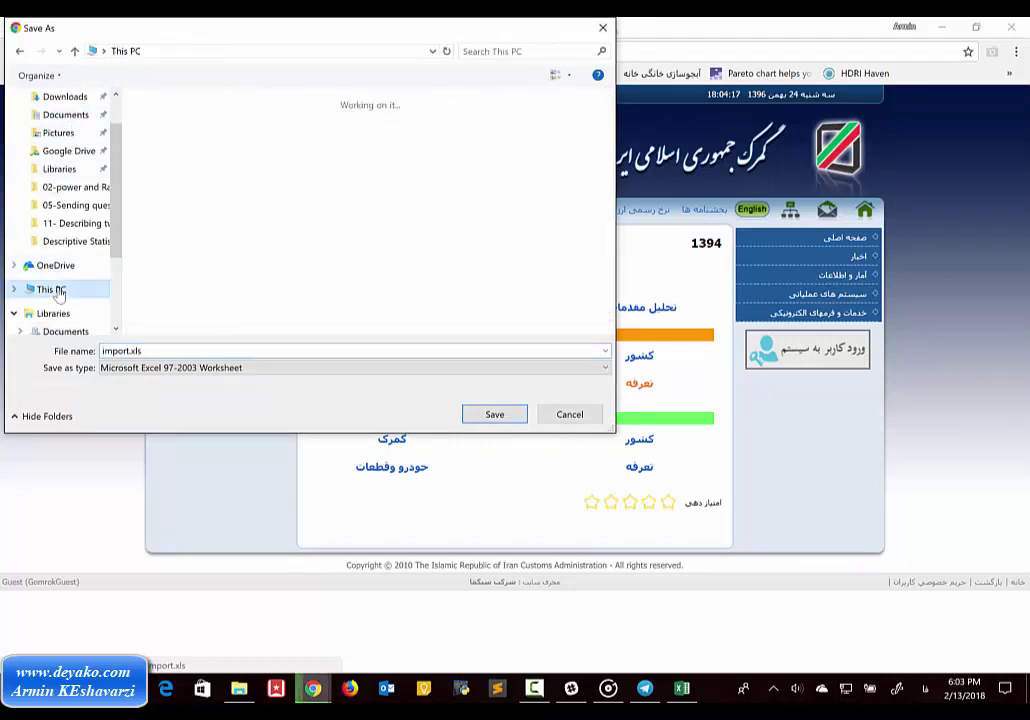
double_click(417, 135)
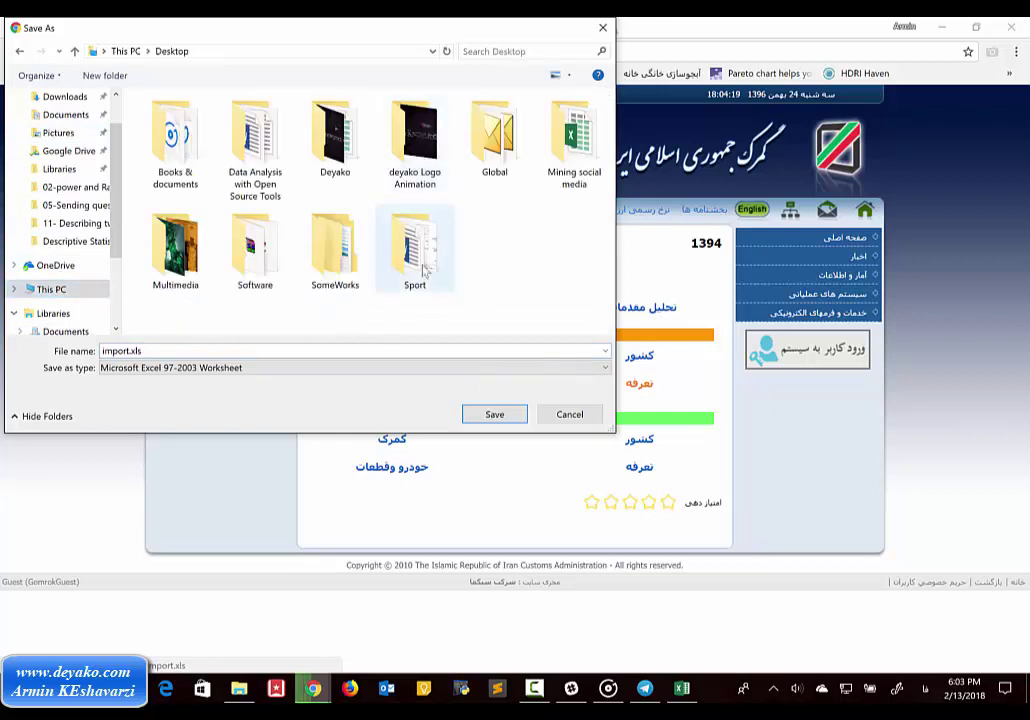
click(497, 414)
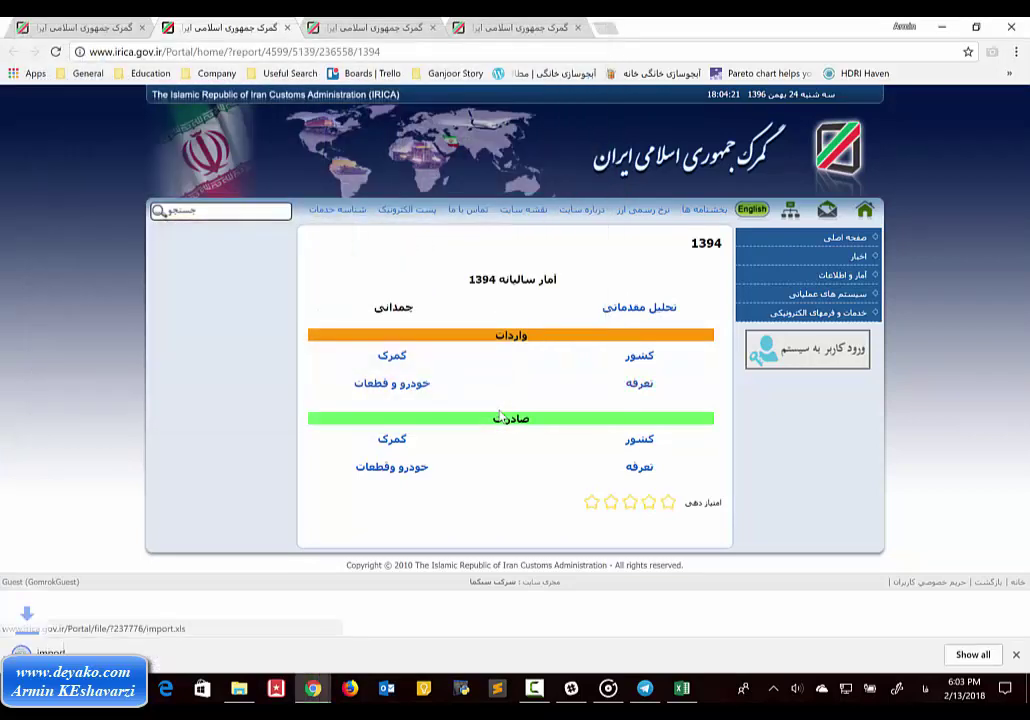
Download the 1393 tariff table archive tariff.zip to the Desktop
click(380, 27)
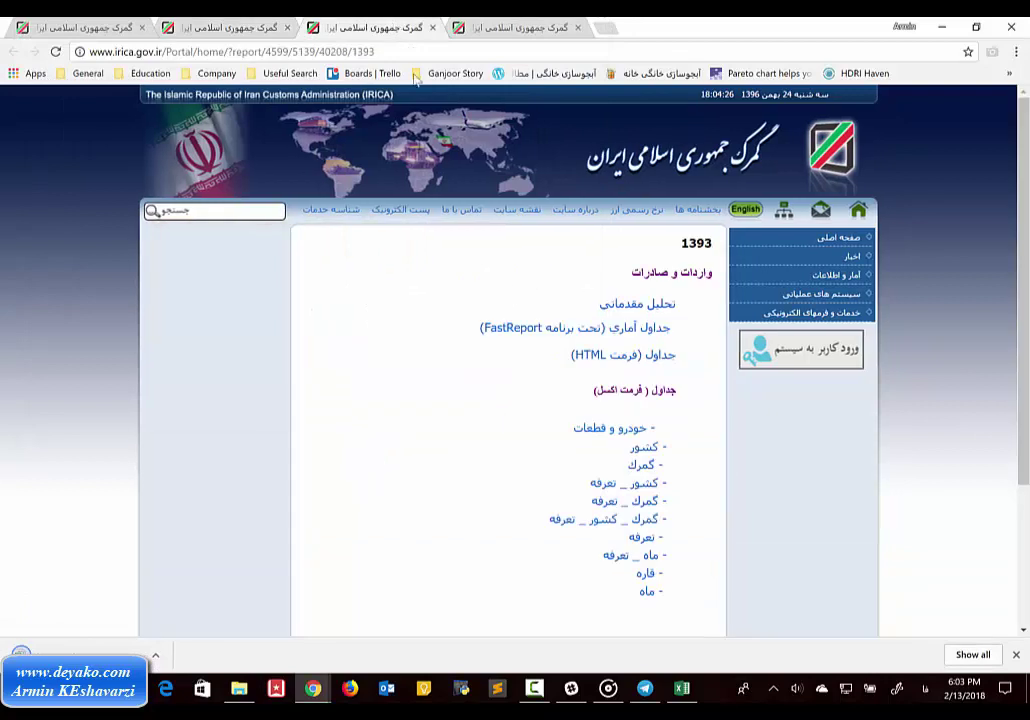
click(648, 540)
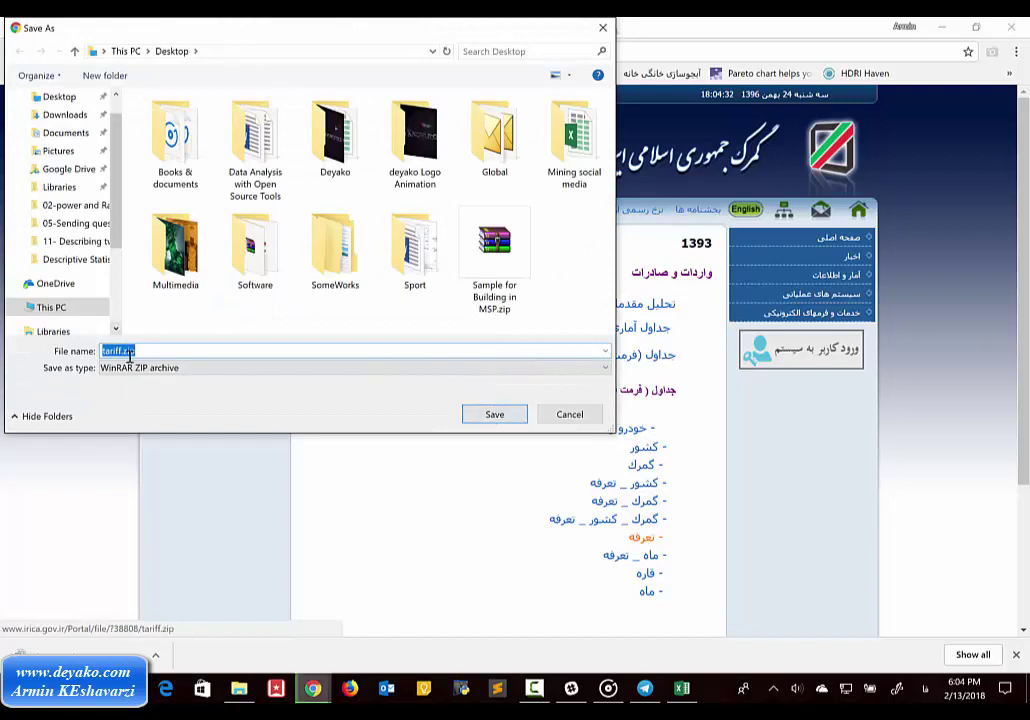
click(494, 414)
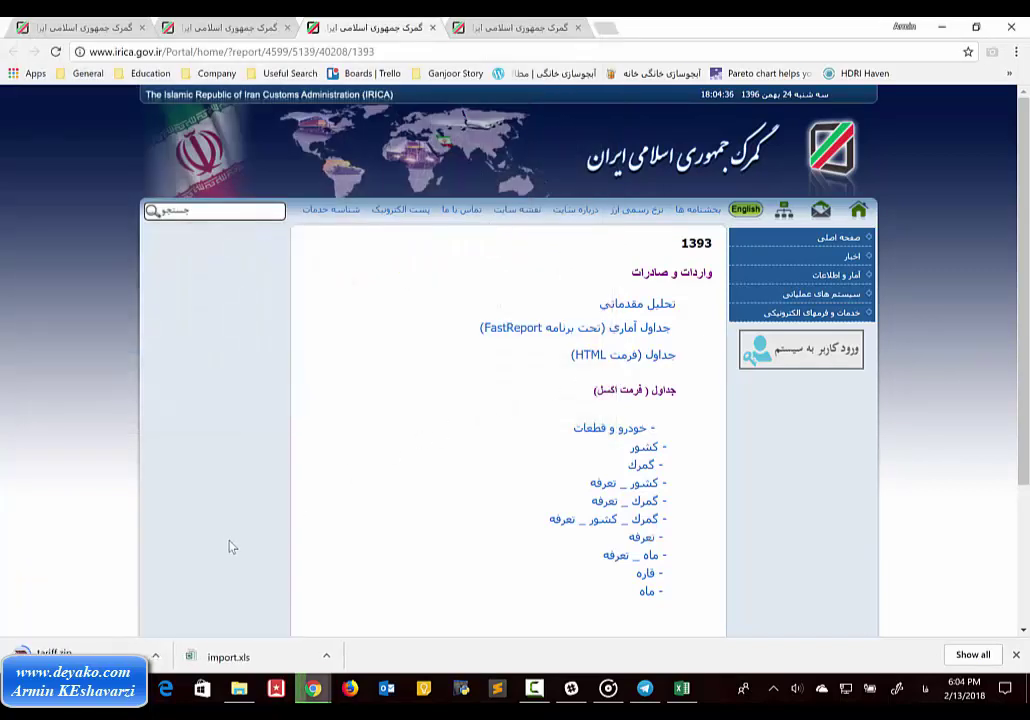
Open the downloaded 1394 import.xls in Excel and enable editing
click(266, 656)
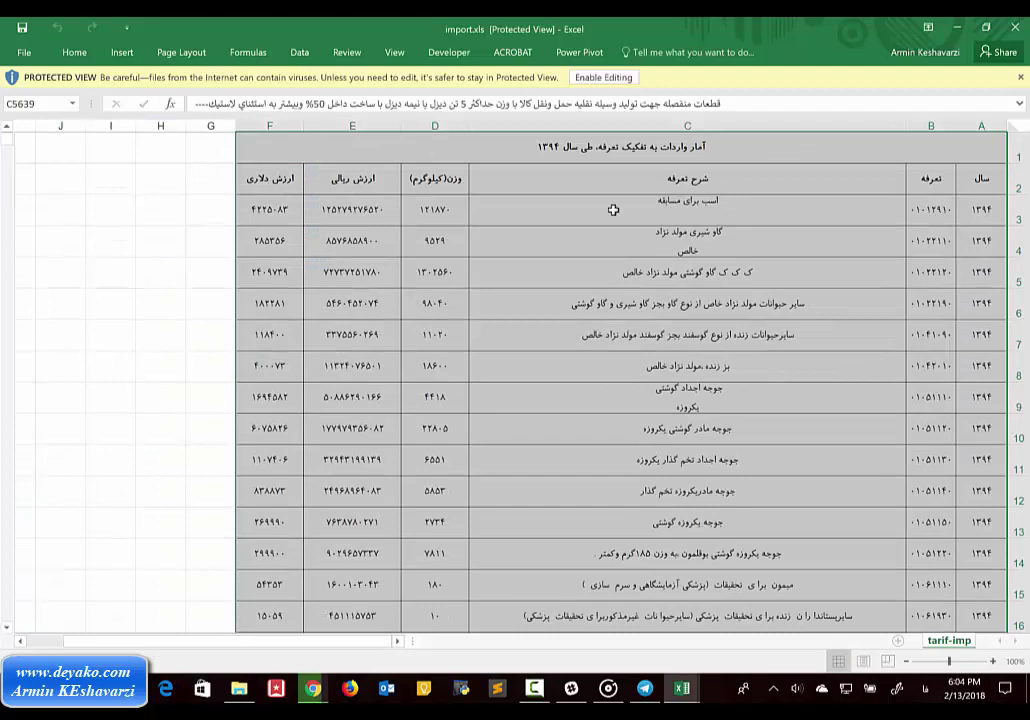
click(604, 77)
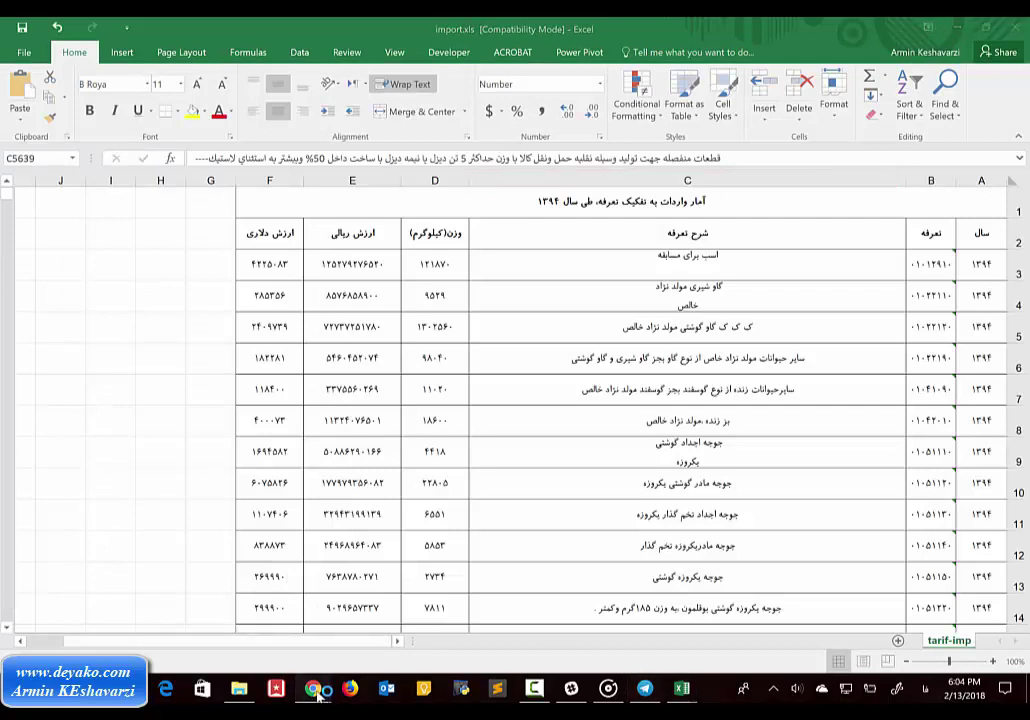
mouse_move(313, 688)
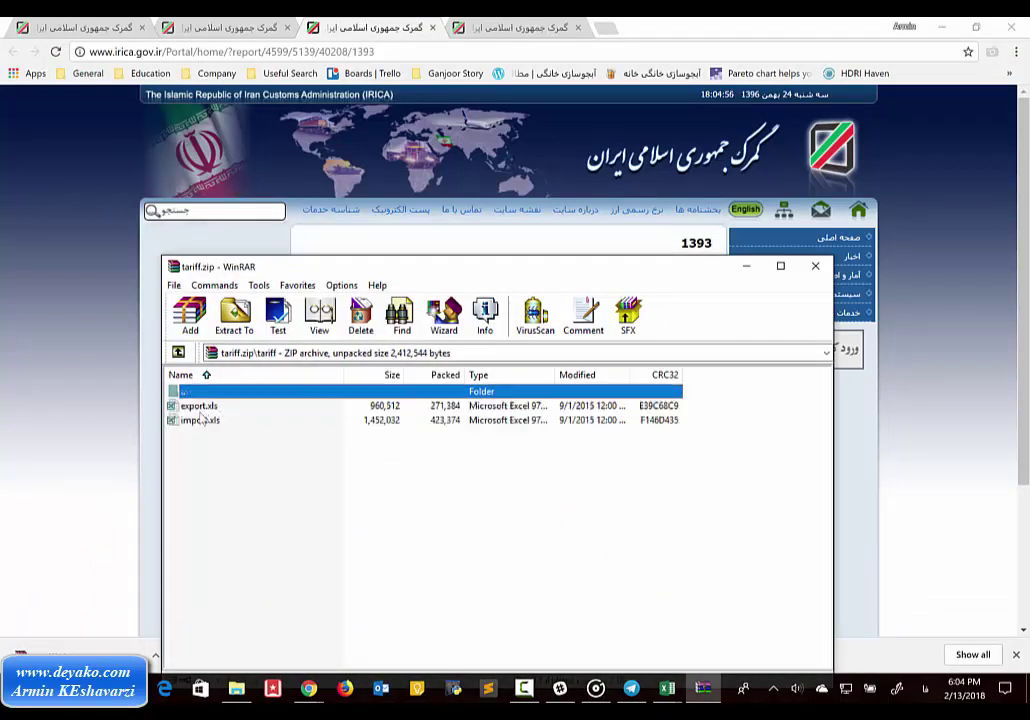
Select import.xls inside tariff.zip and open it in Excel
key(Down)
key(Down)
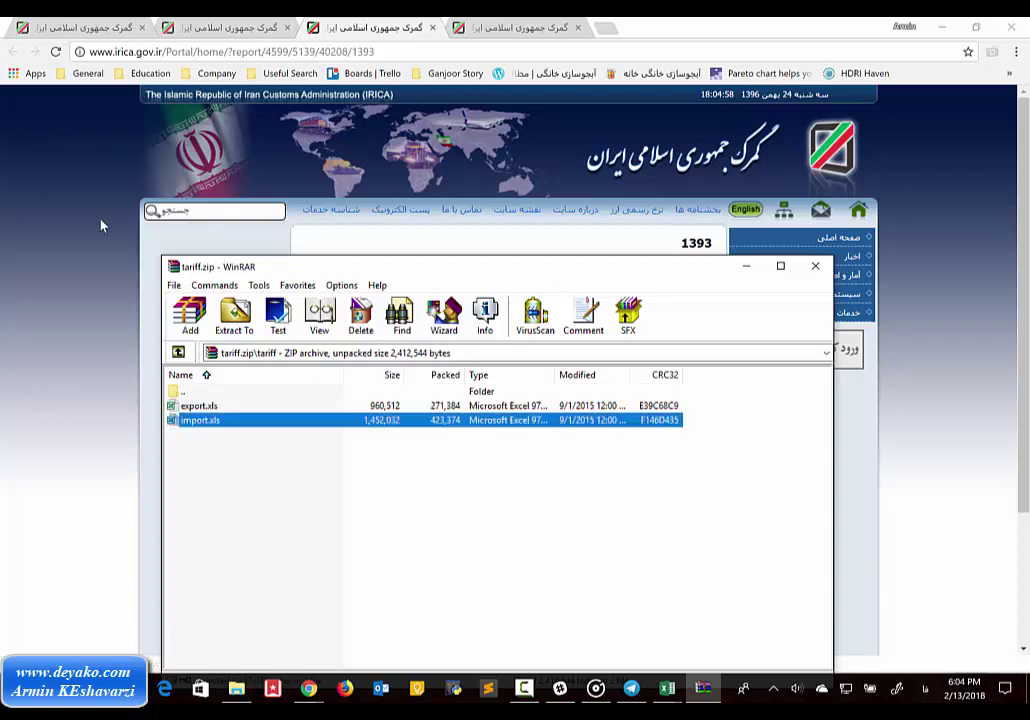
key(Return)
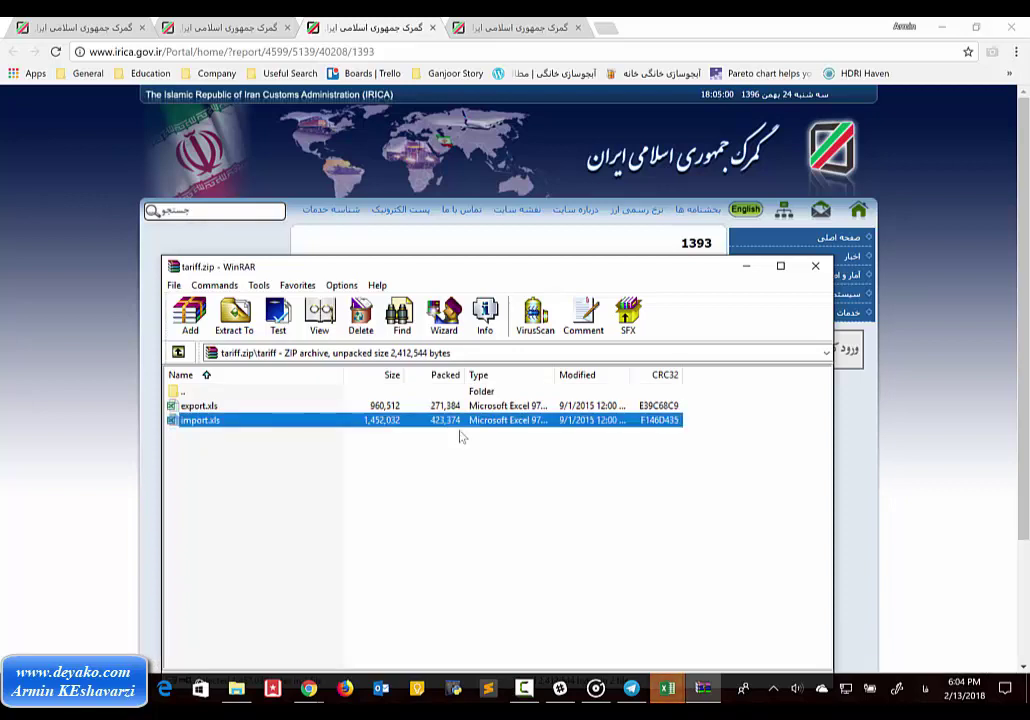
Delete the title row from import.xls so the headers sit in row 1
click(690, 657)
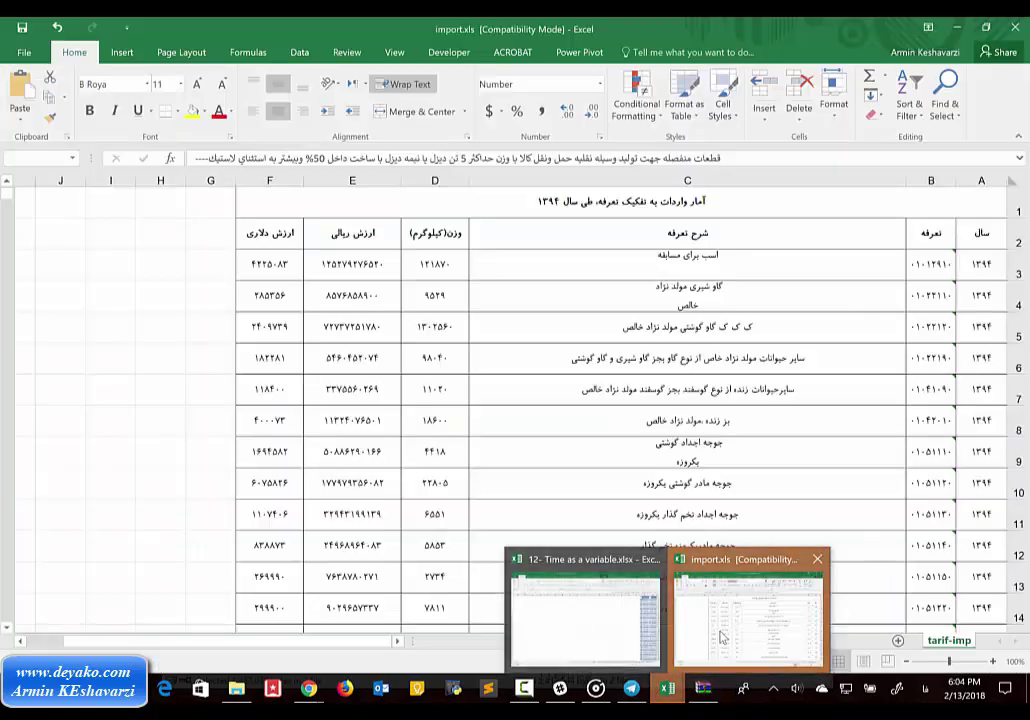
click(1015, 201)
right_click(1013, 208)
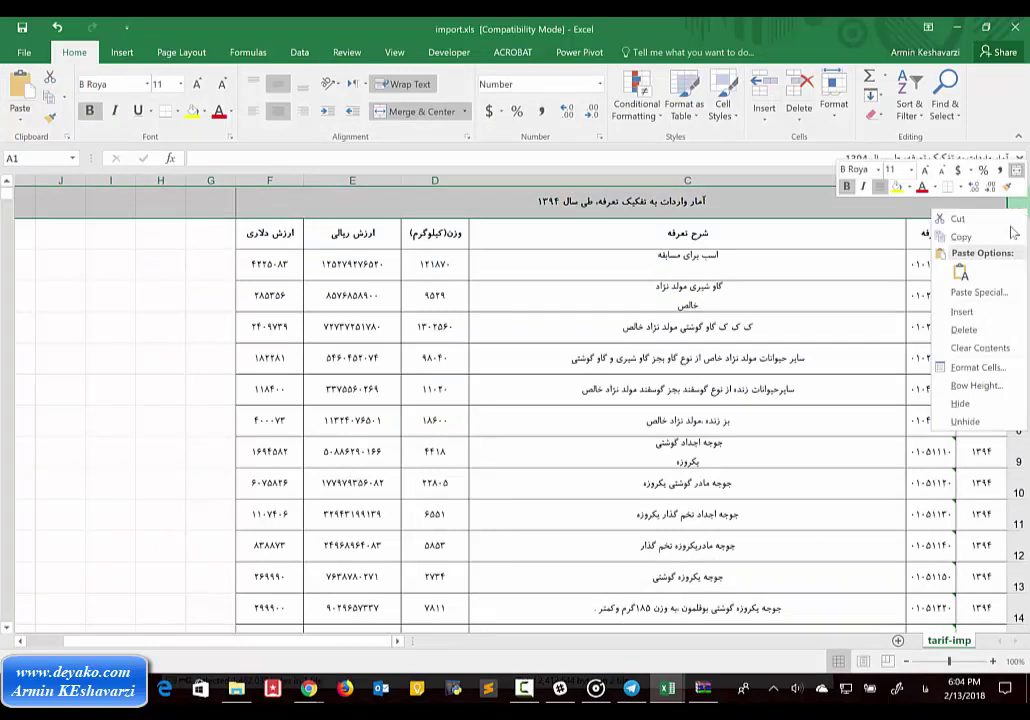
click(965, 330)
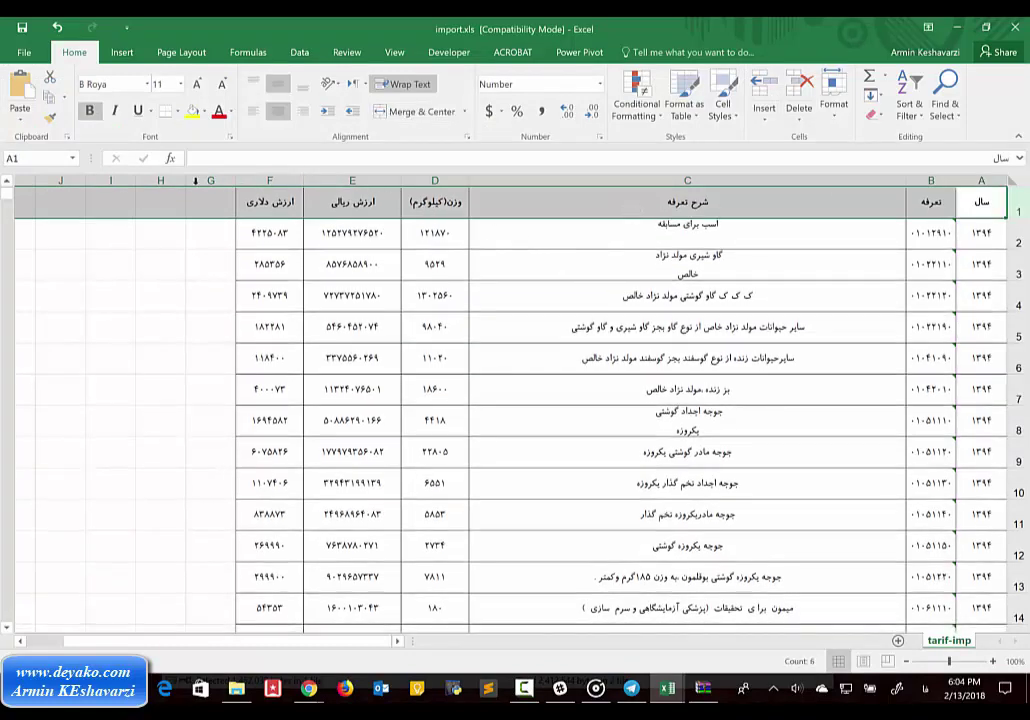
Copy columns C to F from the header down to row 5647
drag(289, 201, 687, 201)
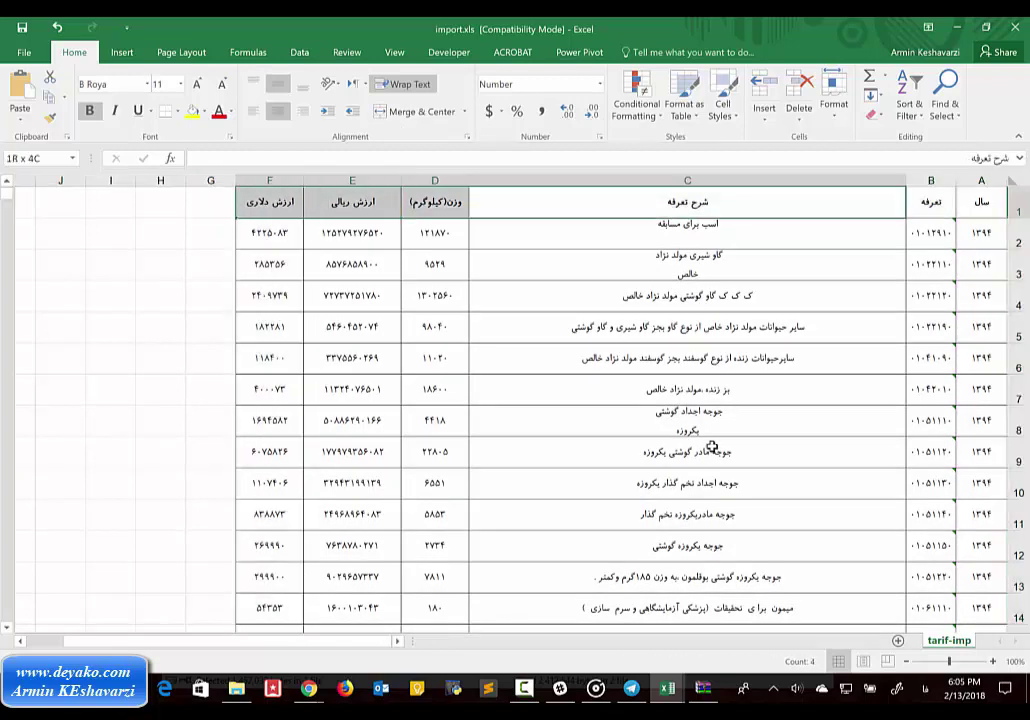
key(ctrl+shift+Down)
key(ctrl+c)
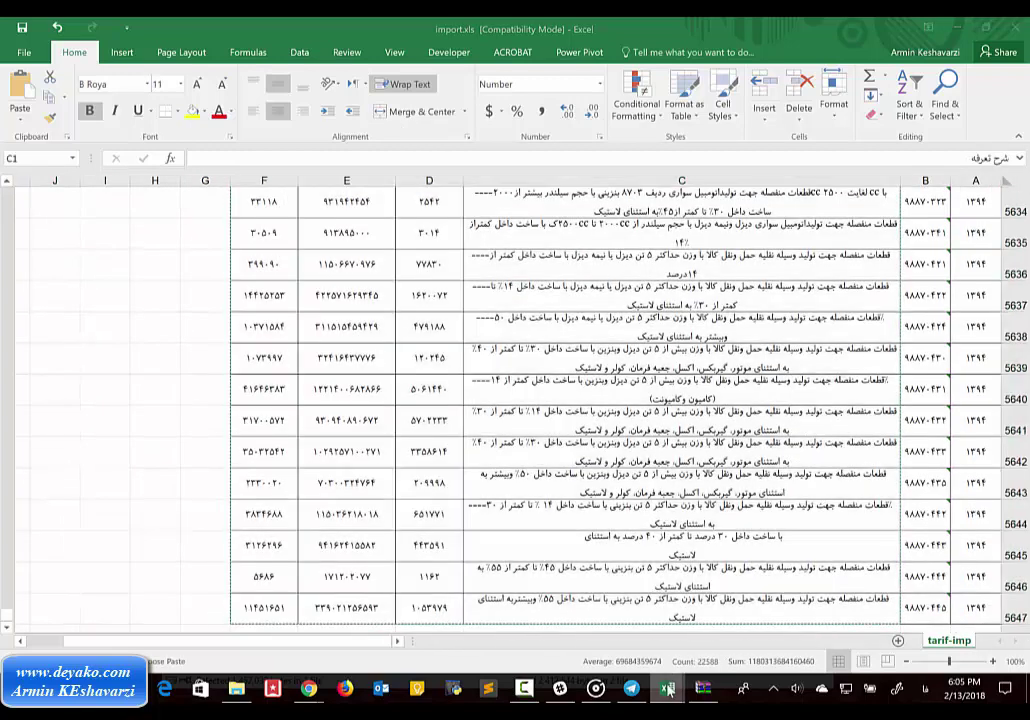
In the Time as a variable workbook, add a new right-to-left worksheet named 1394
mouse_move(668, 690)
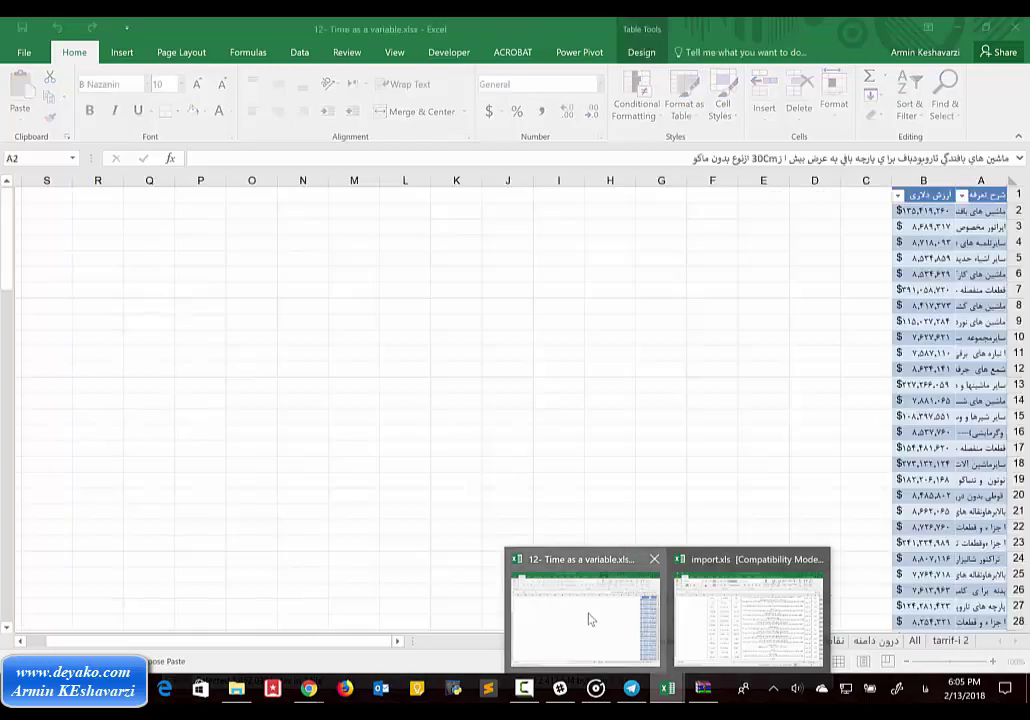
click(591, 616)
click(577, 641)
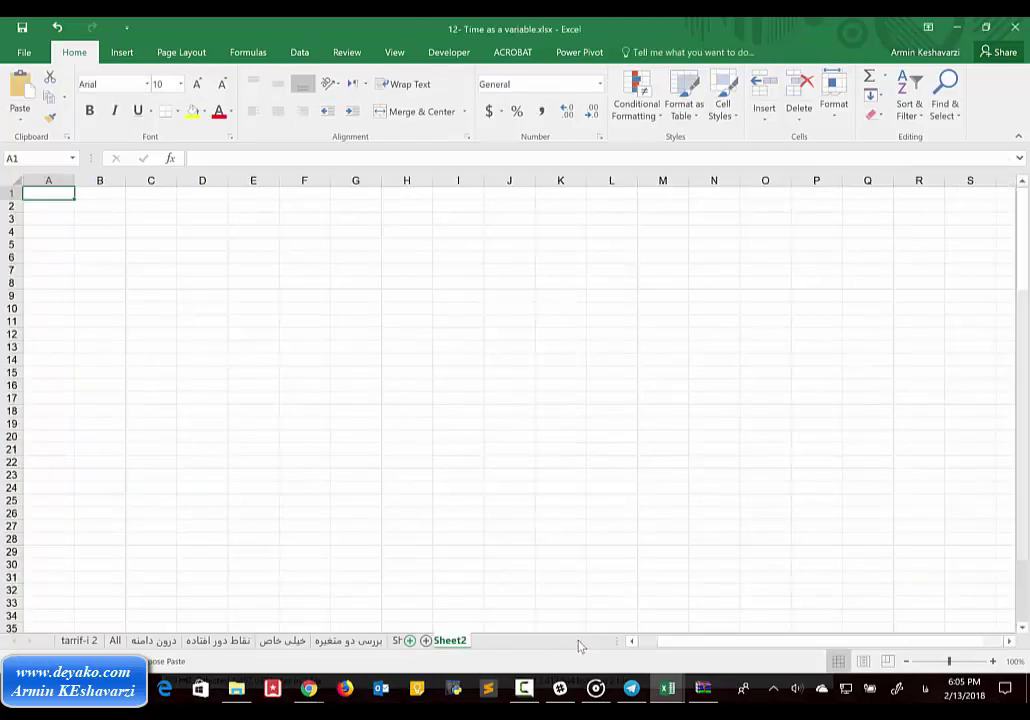
click(181, 52)
click(518, 100)
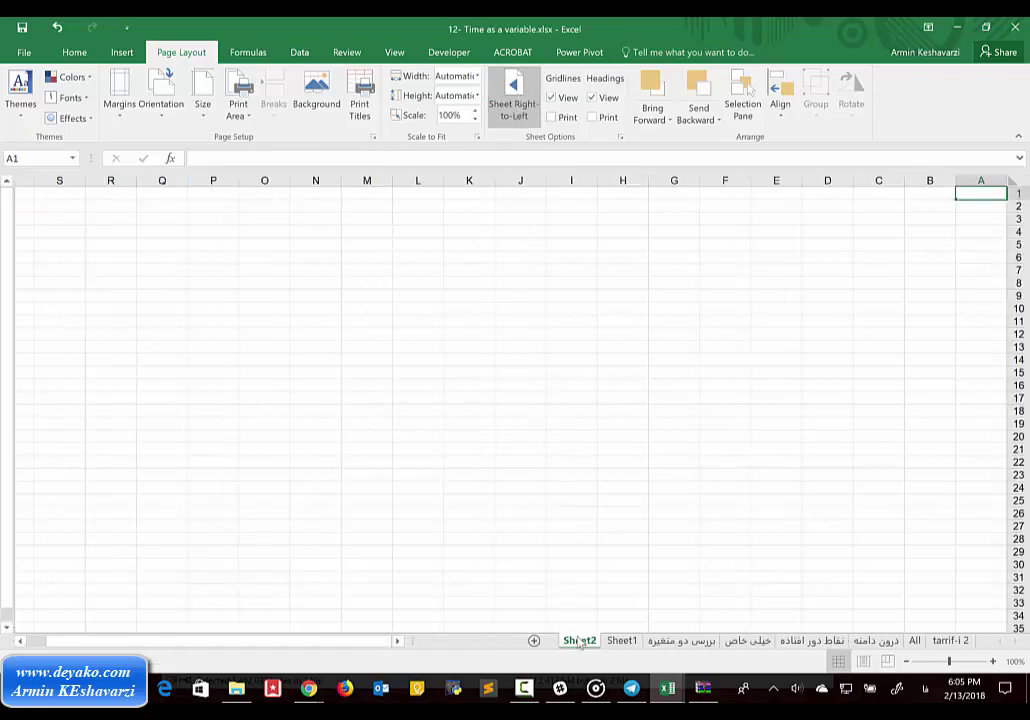
double_click(578, 641)
text(1394)
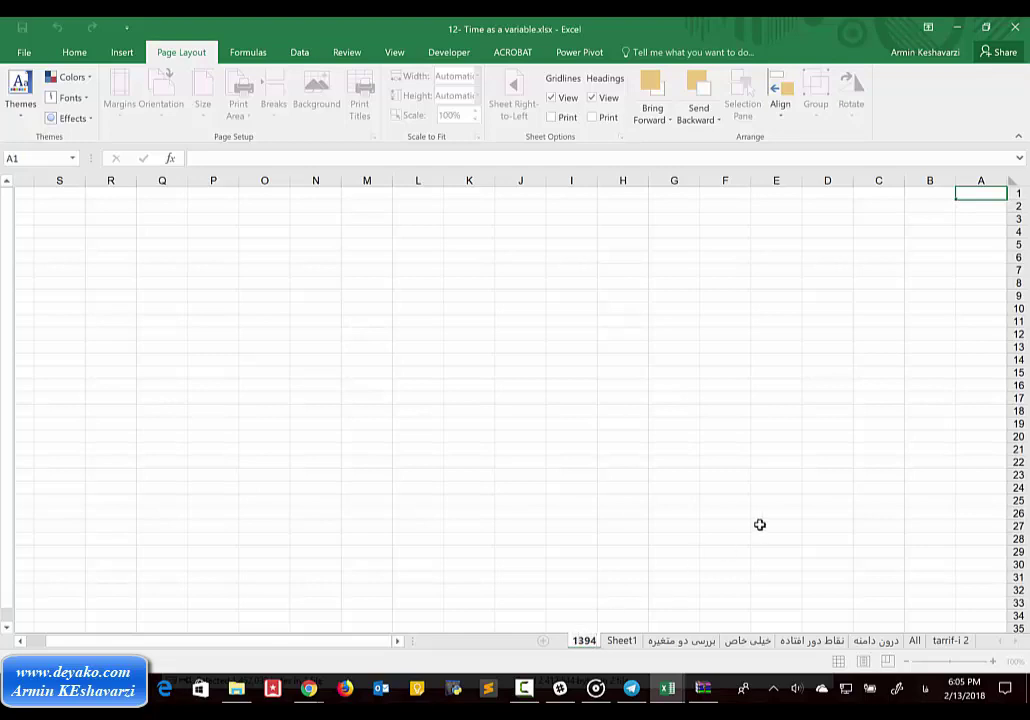
click(760, 524)
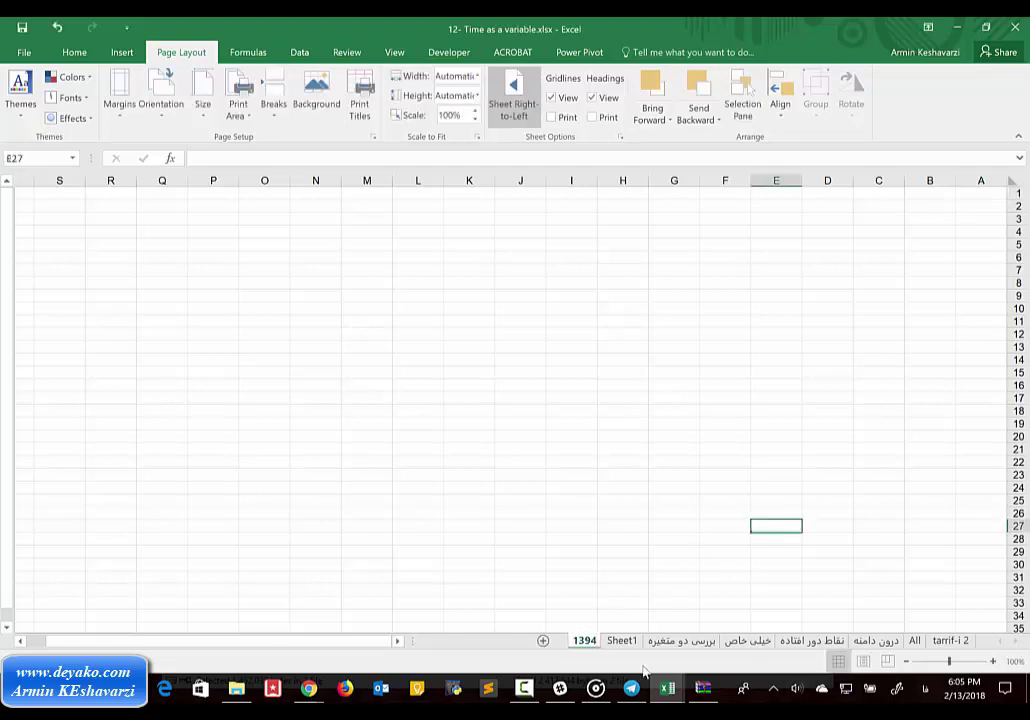
Return to the Time as a variable workbook and paste the tariff data at cell A1
click(667, 688)
click(753, 606)
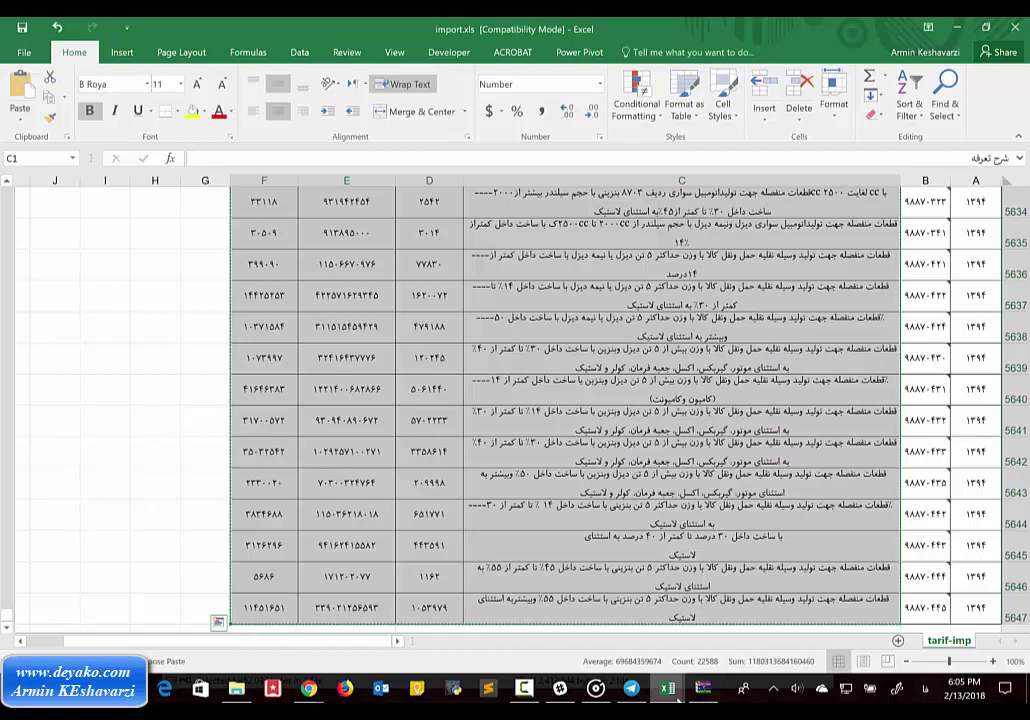
click(667, 688)
click(559, 631)
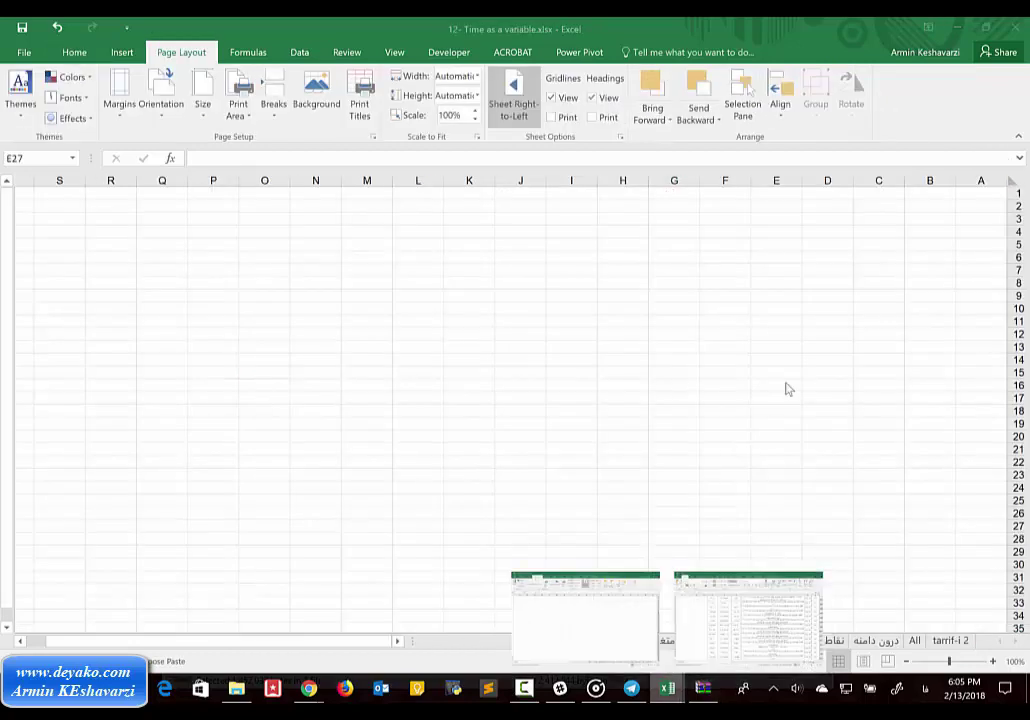
click(967, 196)
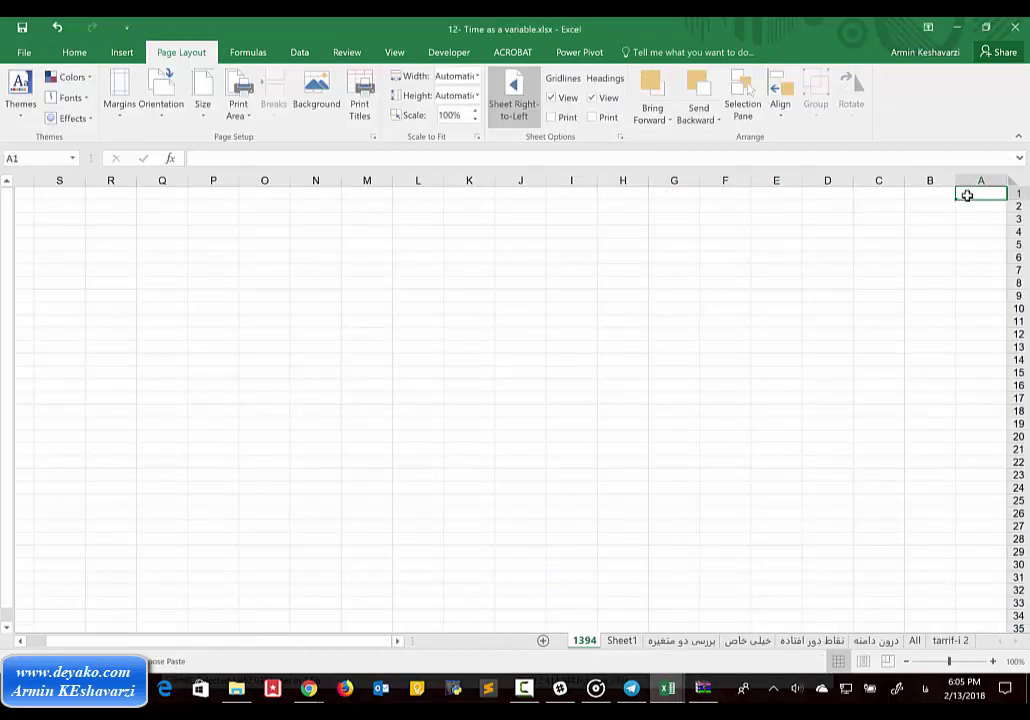
key(shift+Right)
key(shift+Right)
key(shift+Right)
key(ctrl+shift+Down)
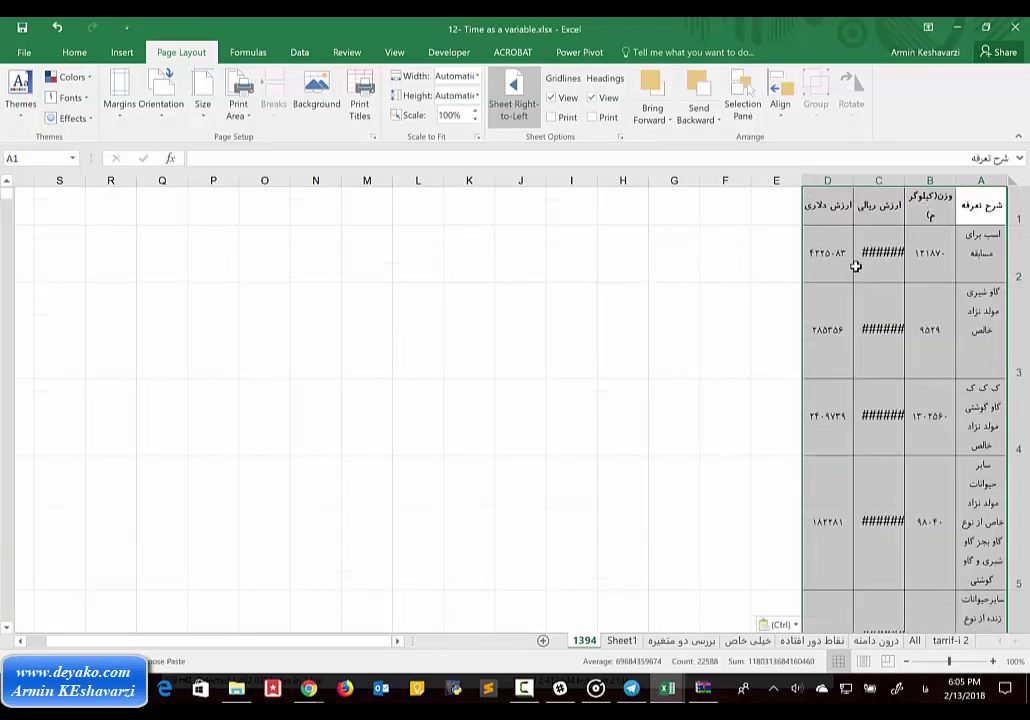
Paste the tariff data as values only, then undo that paste
click(74, 52)
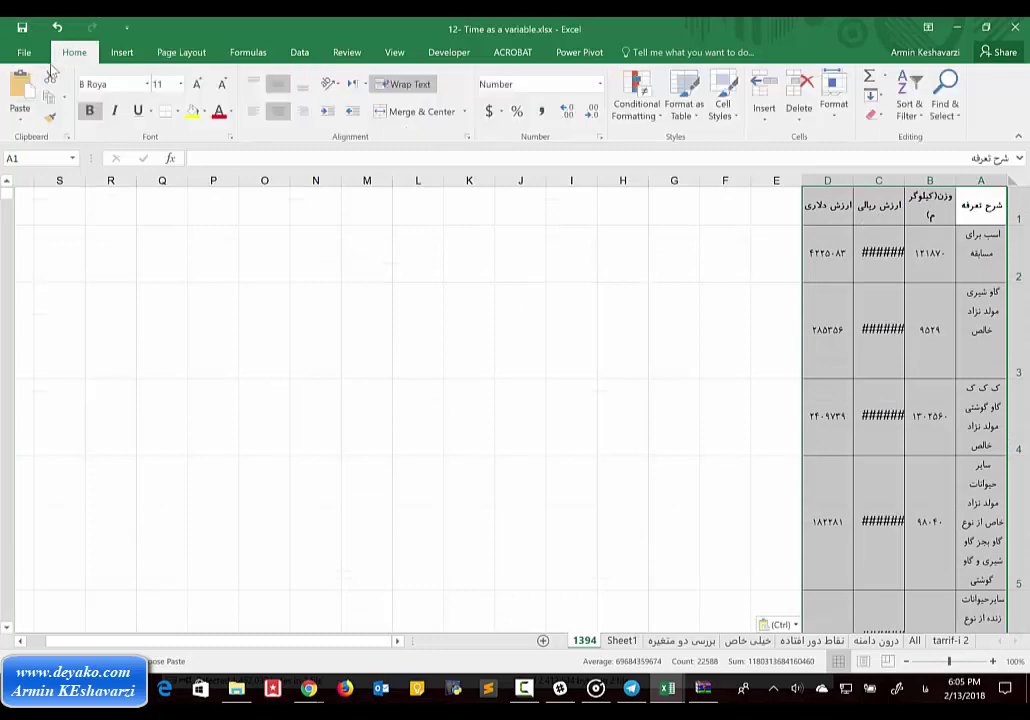
click(20, 116)
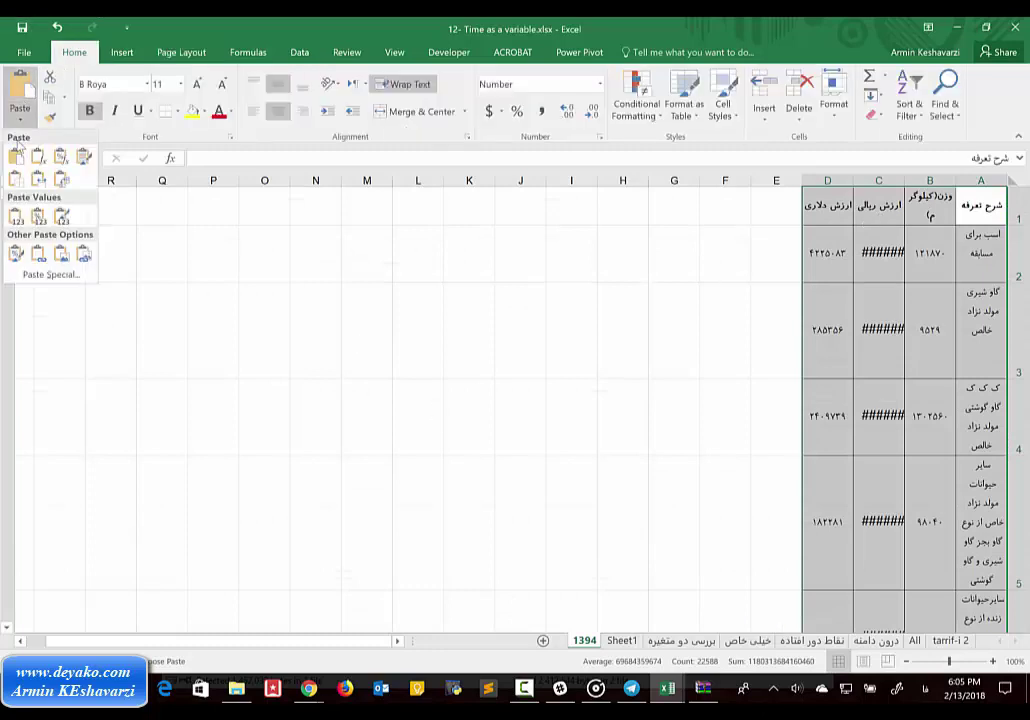
click(17, 217)
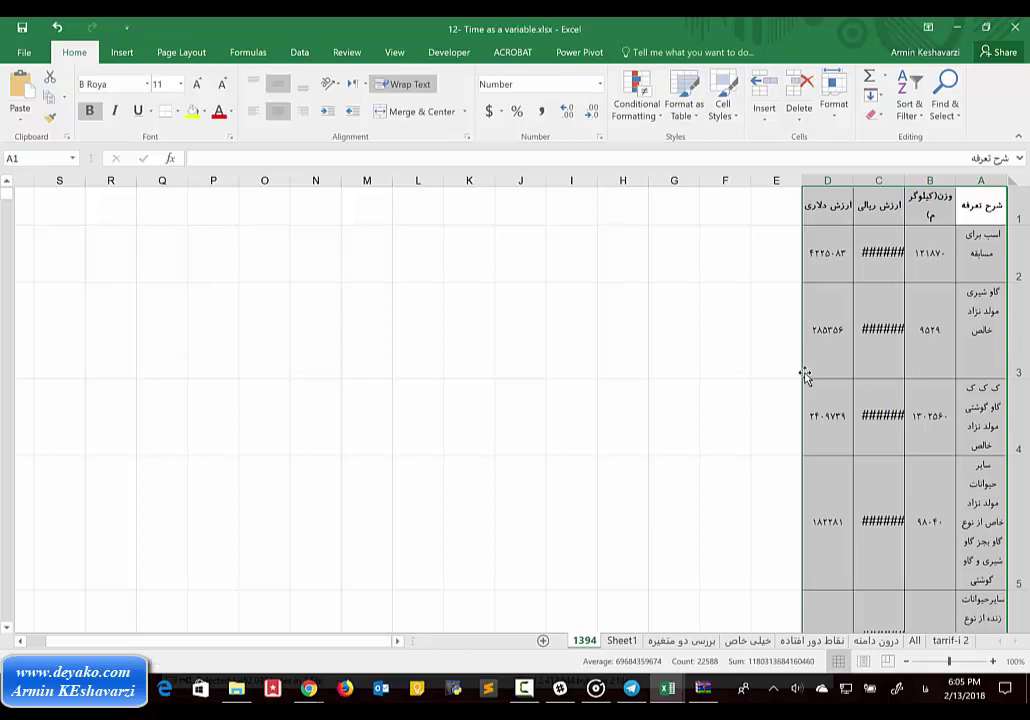
key(ctrl+z)
key(ctrl+z)
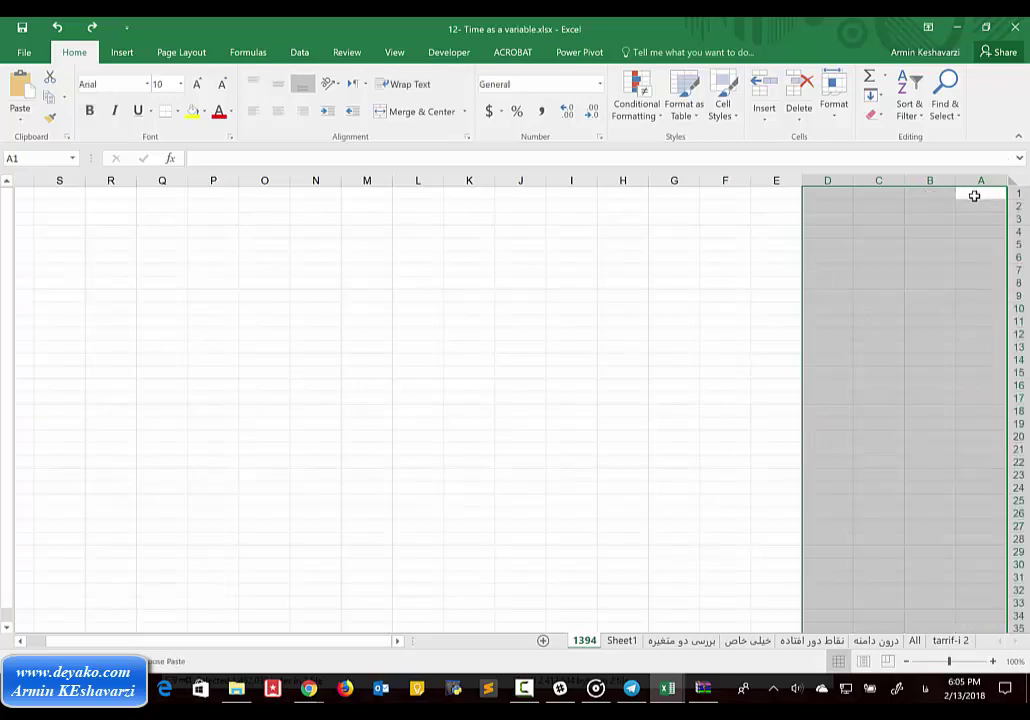
Re-paste the tariff data as plain values from A1 and add a new empty sheet
click(975, 193)
click(12, 123)
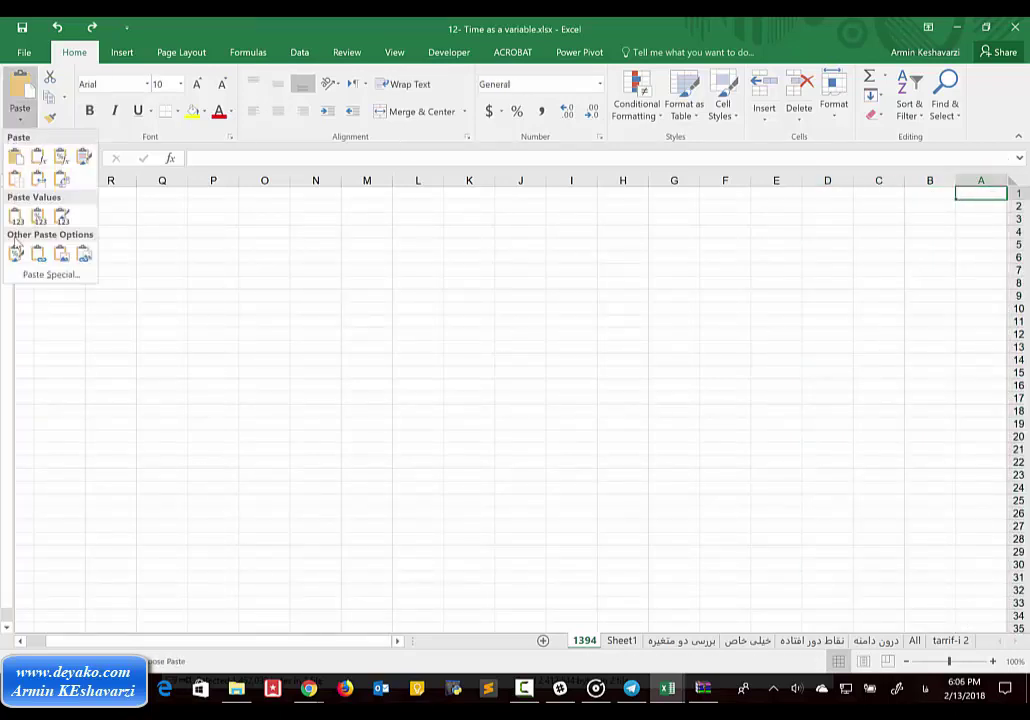
click(13, 192)
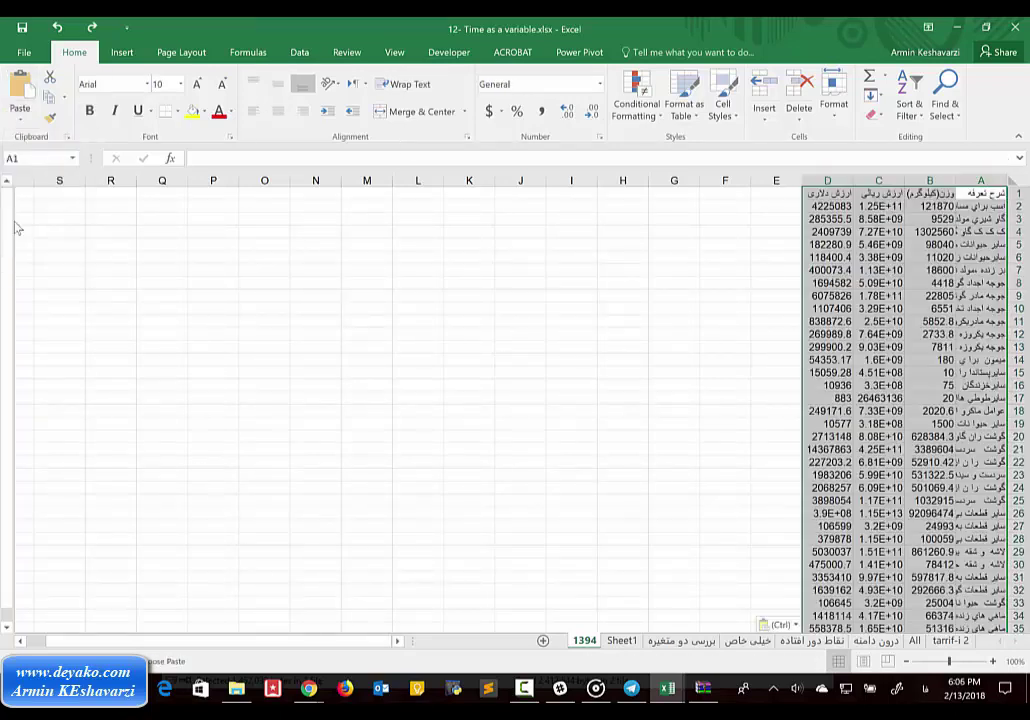
click(543, 641)
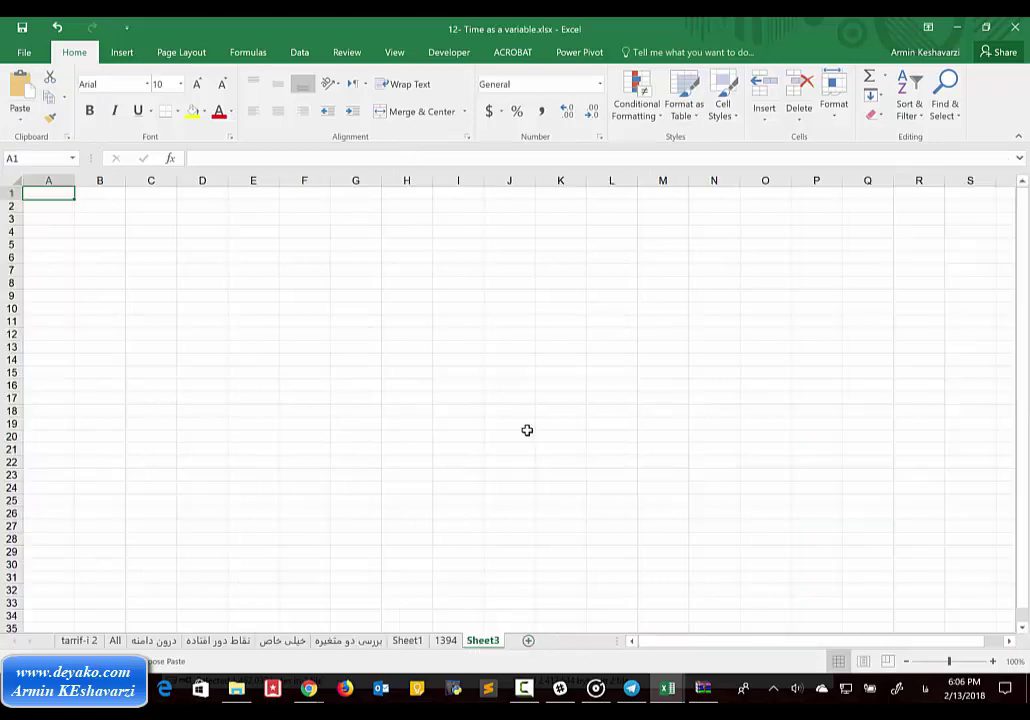
Make the new sheet right-to-left and rename it 1393
click(183, 52)
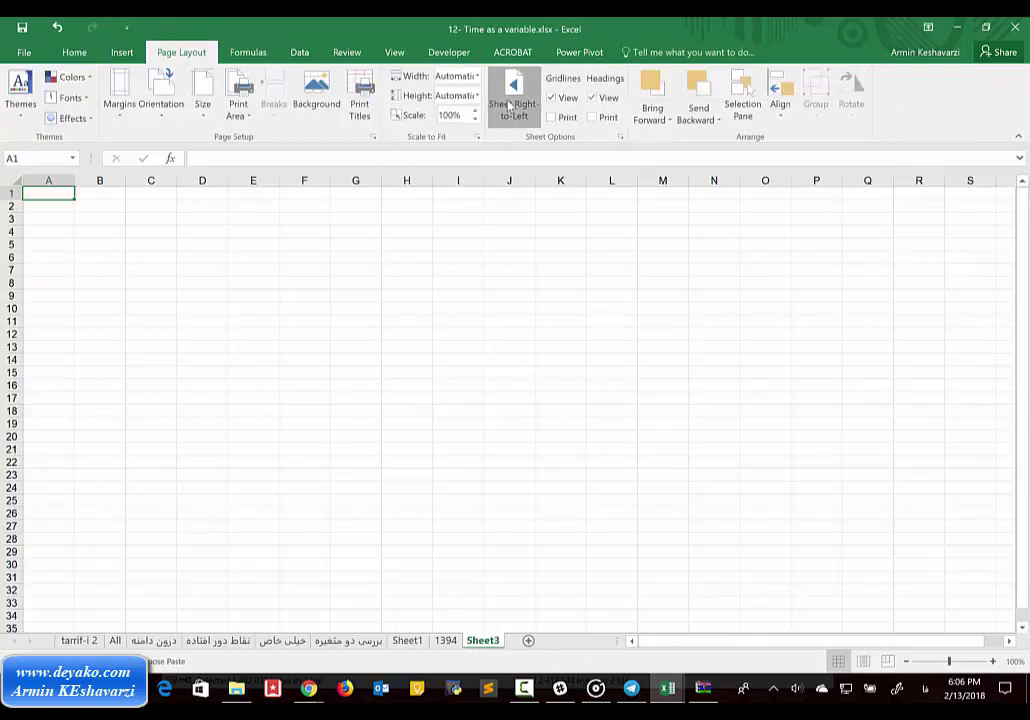
click(513, 97)
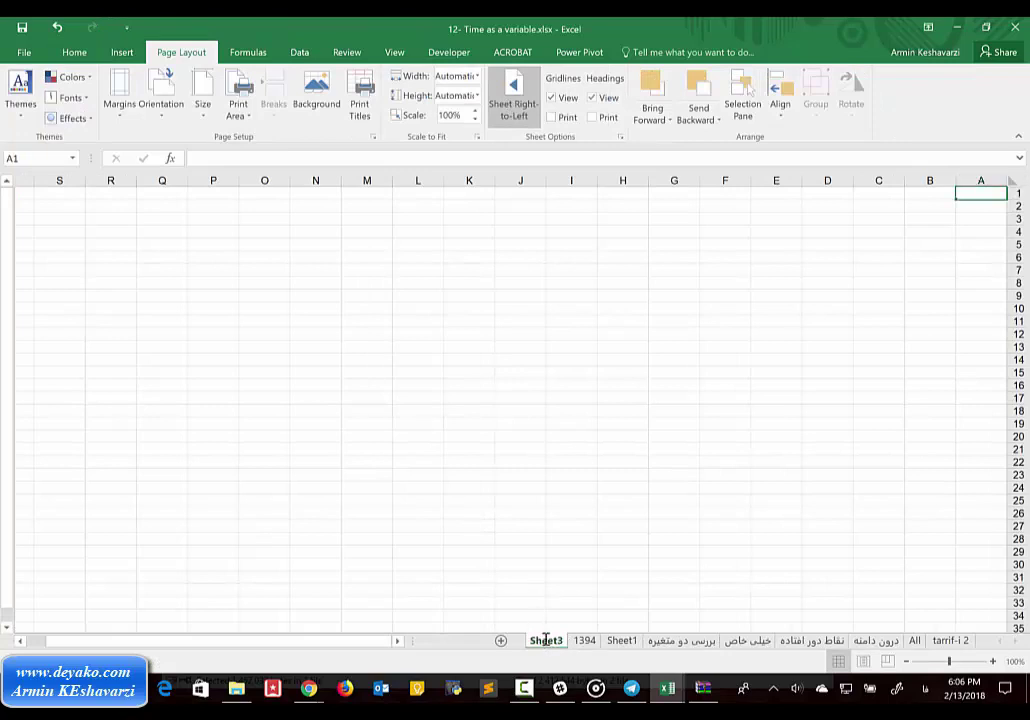
double_click(546, 640)
text(1393)
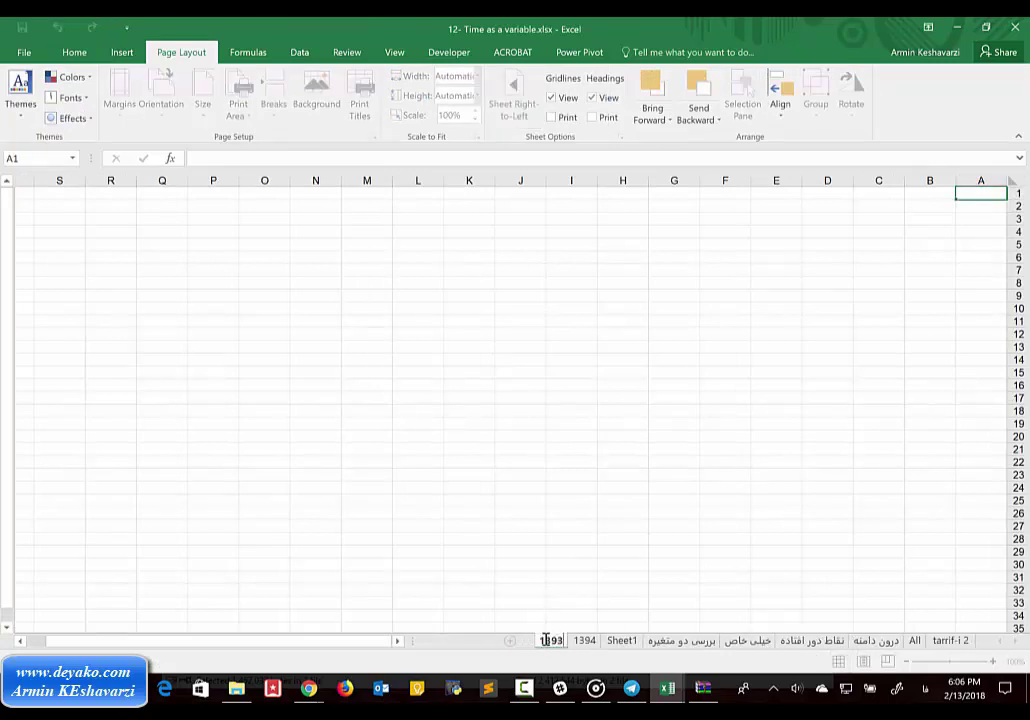
click(756, 458)
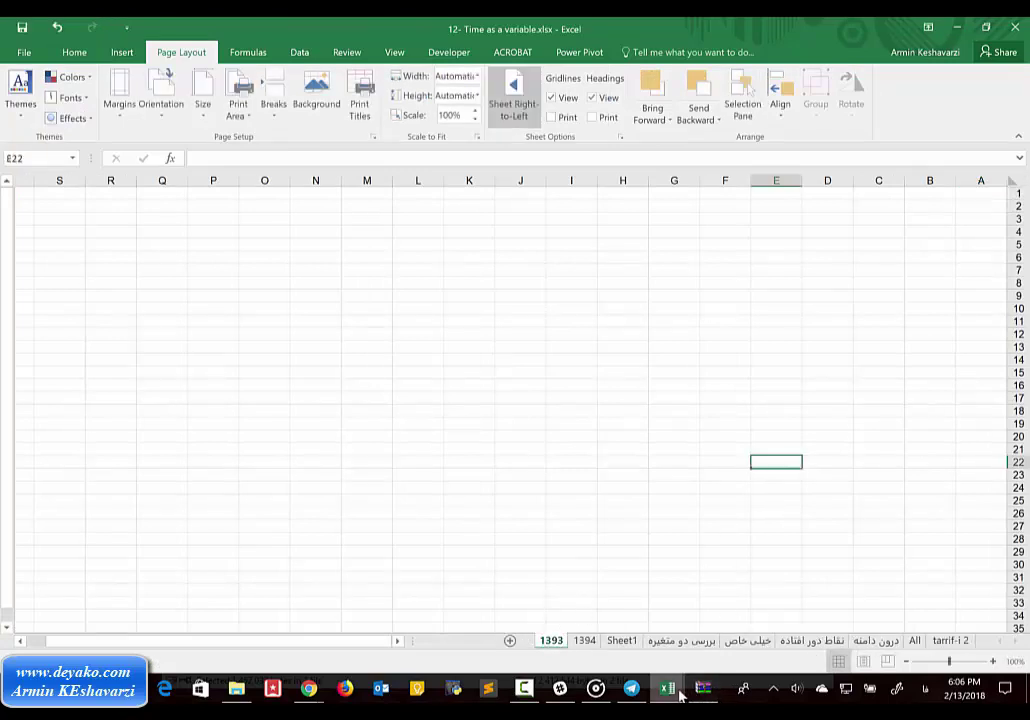
Close the import.xls workbook without saving changes
mouse_move(692, 670)
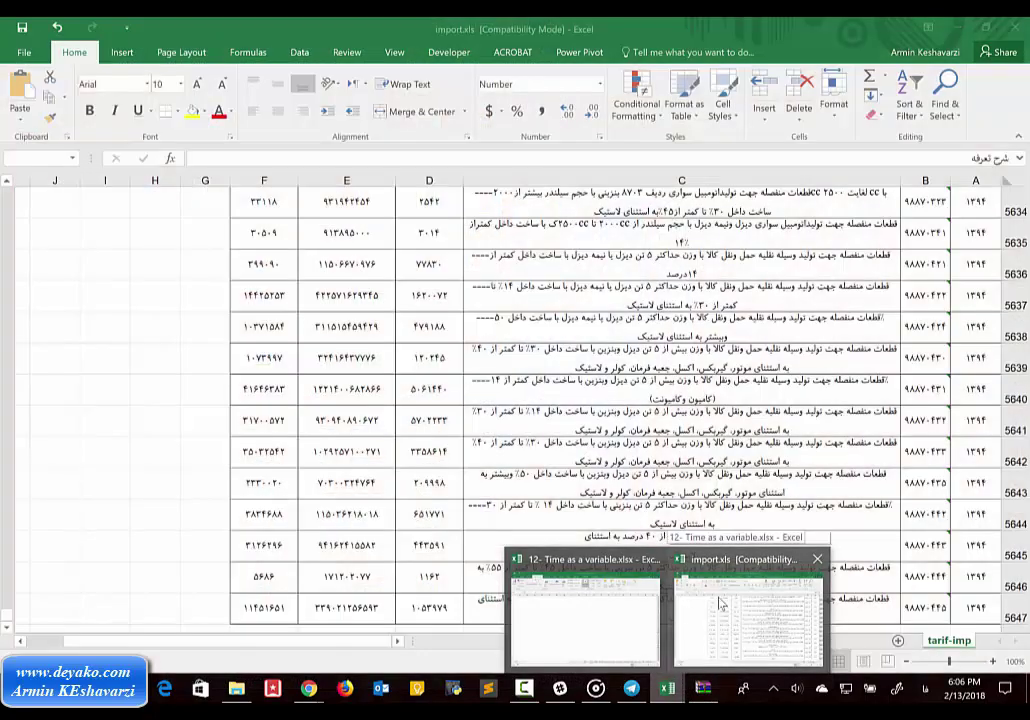
click(716, 601)
key(ctrl+a)
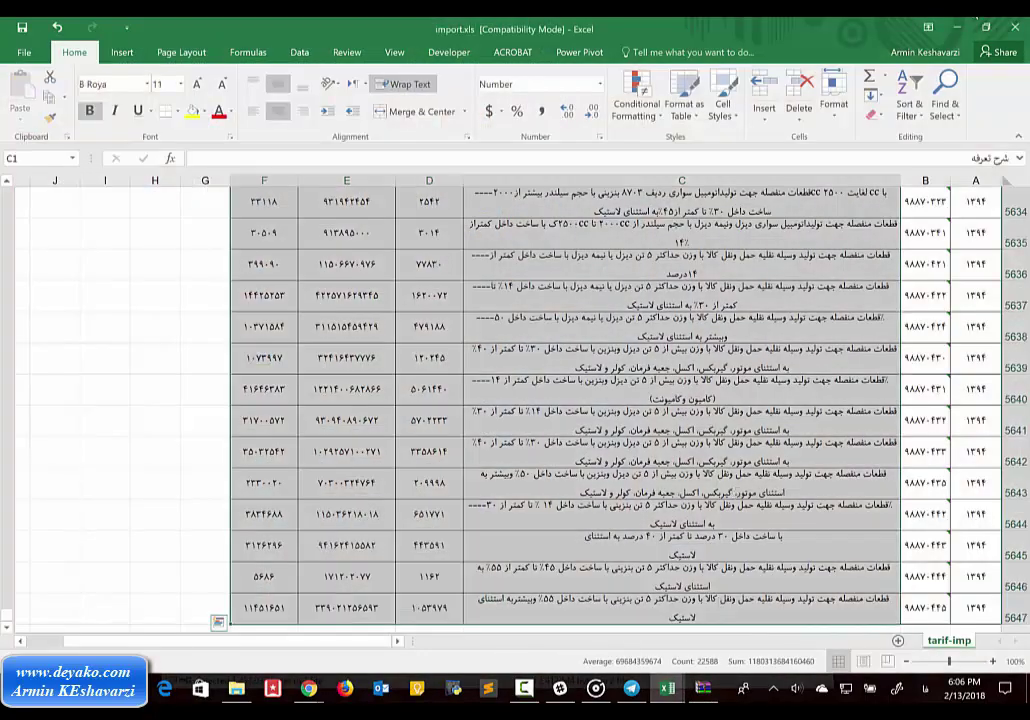
key(ctrl+w)
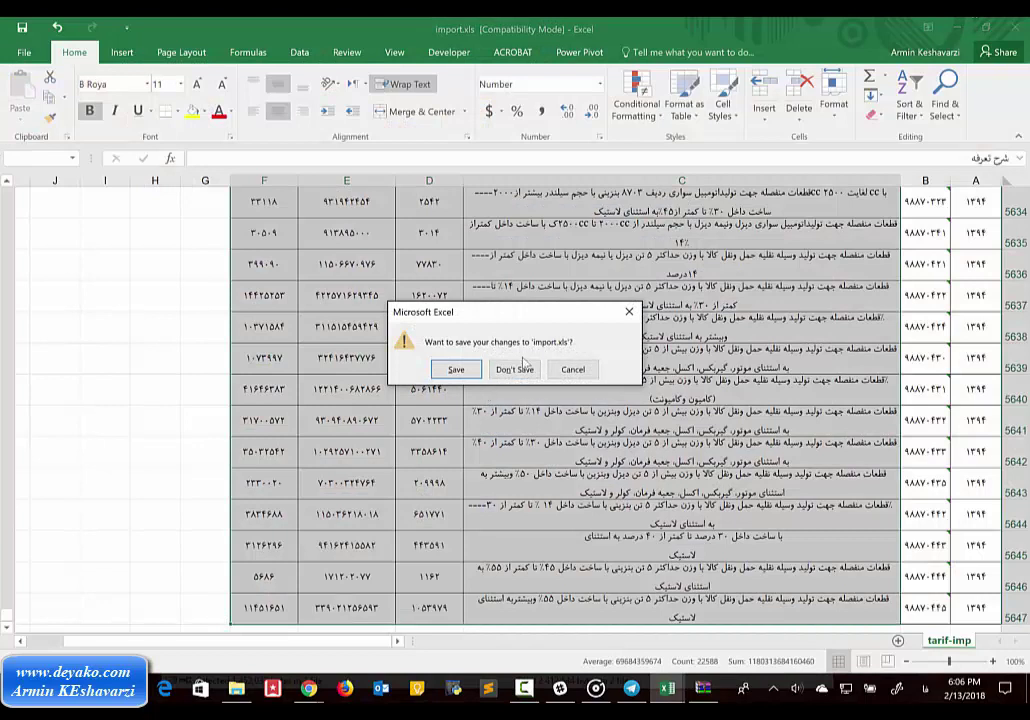
click(513, 369)
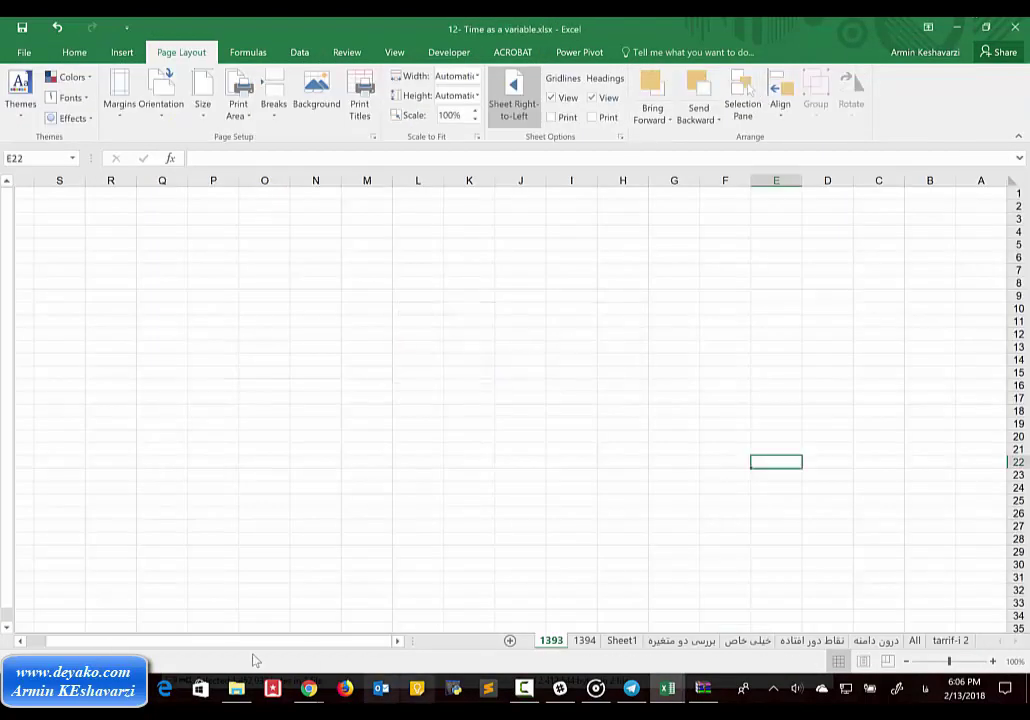
mouse_move(236, 688)
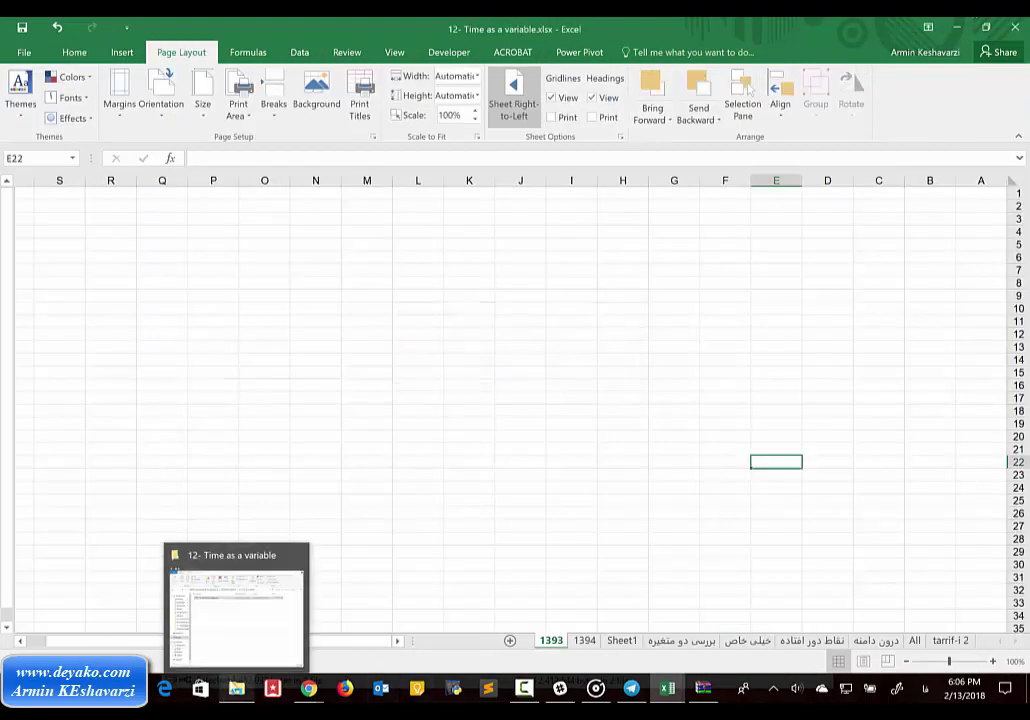
click(211, 614)
click(262, 289)
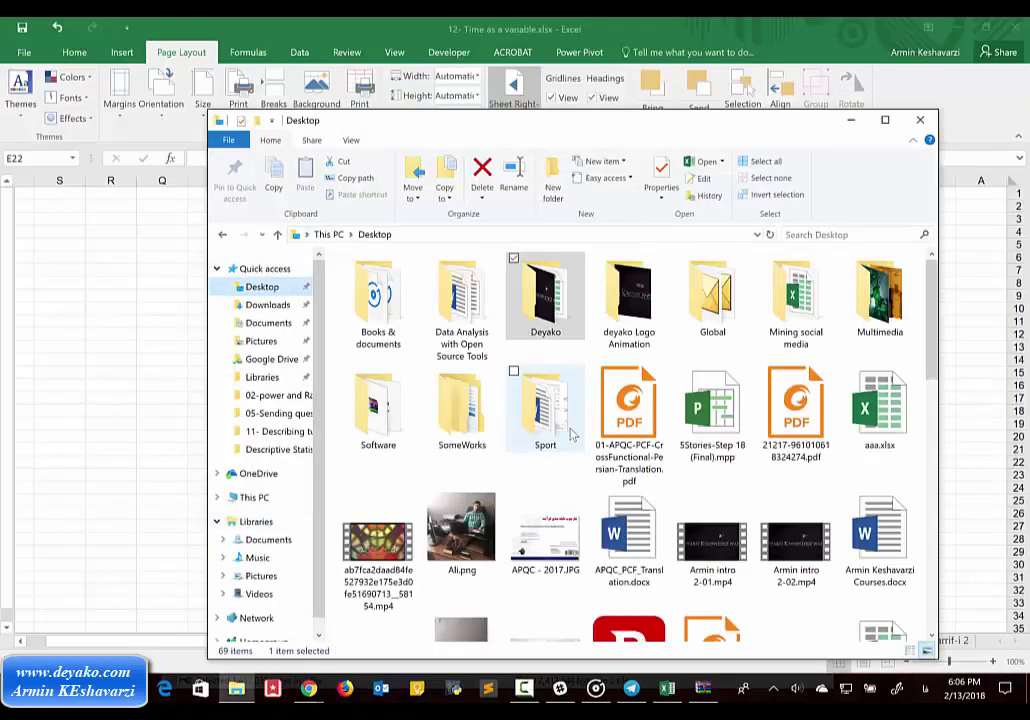
scroll(885, 474, down, 1)
scroll(885, 474, down, 3)
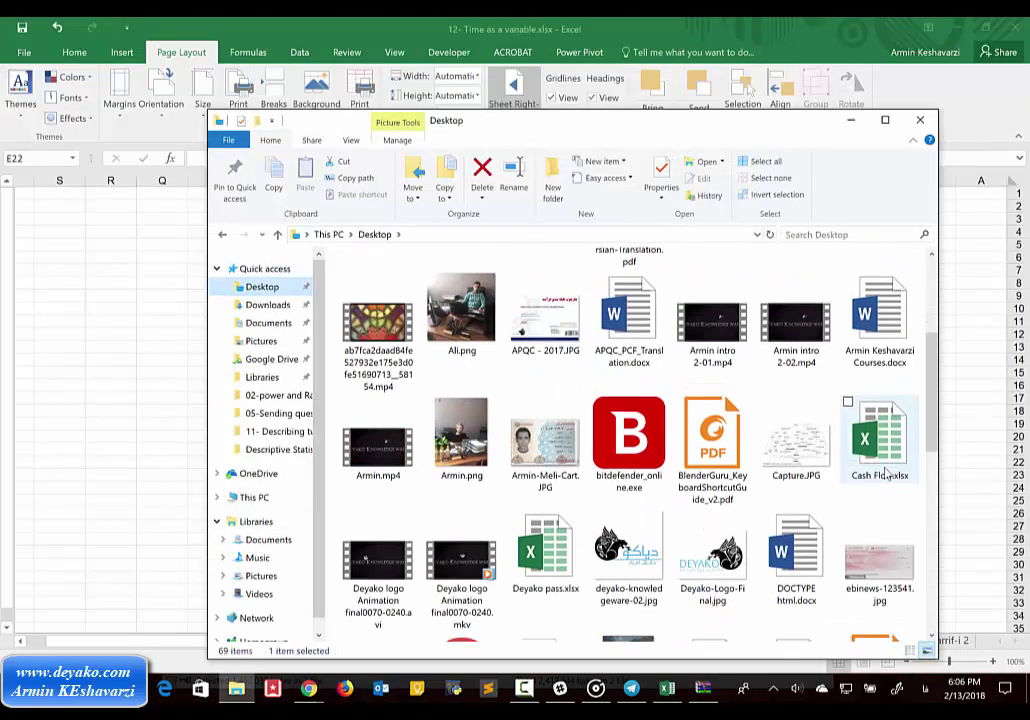
scroll(885, 474, down, 2)
scroll(885, 474, down, 2)
scroll(885, 474, down, 1)
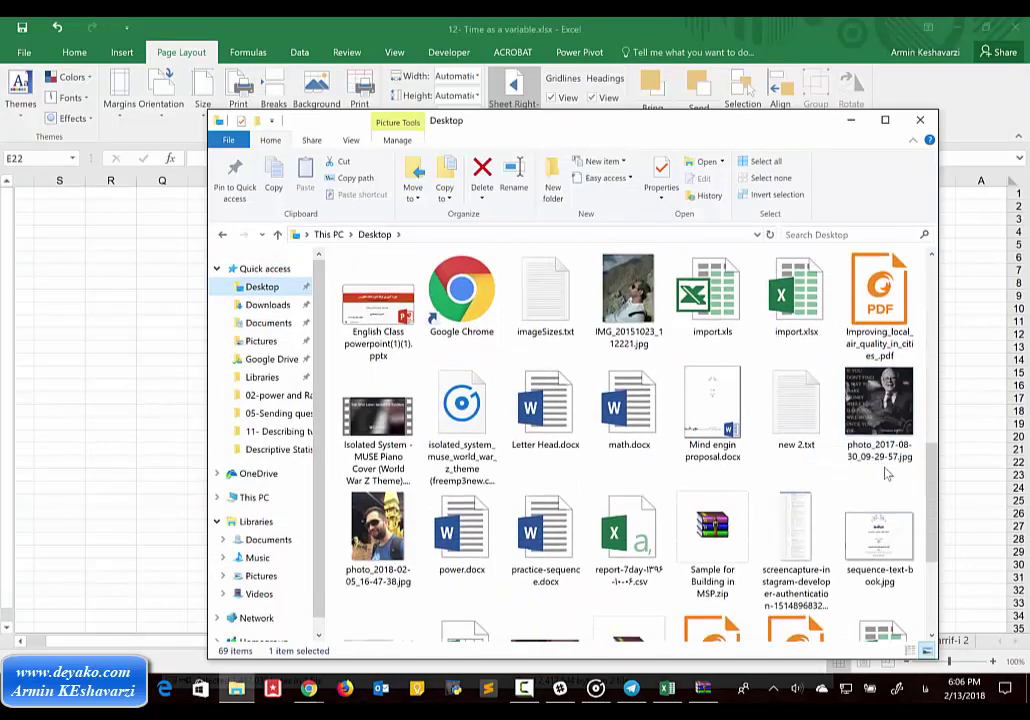
scroll(885, 474, down, 1)
scroll(885, 474, down, 2)
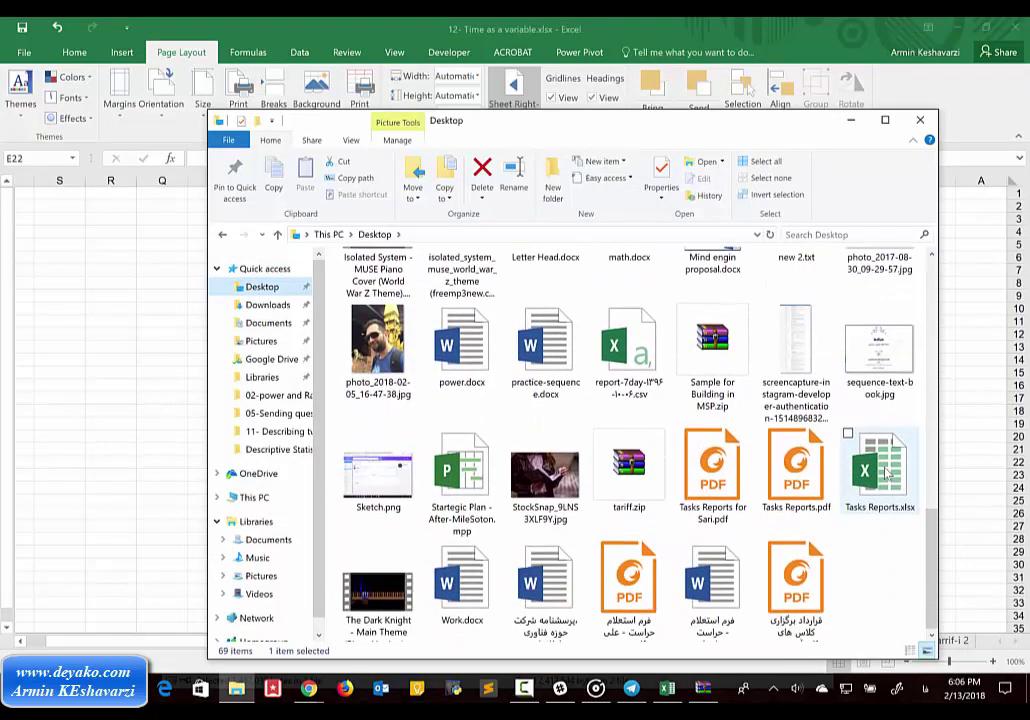
scroll(885, 474, down, 1)
scroll(815, 322, up, 3)
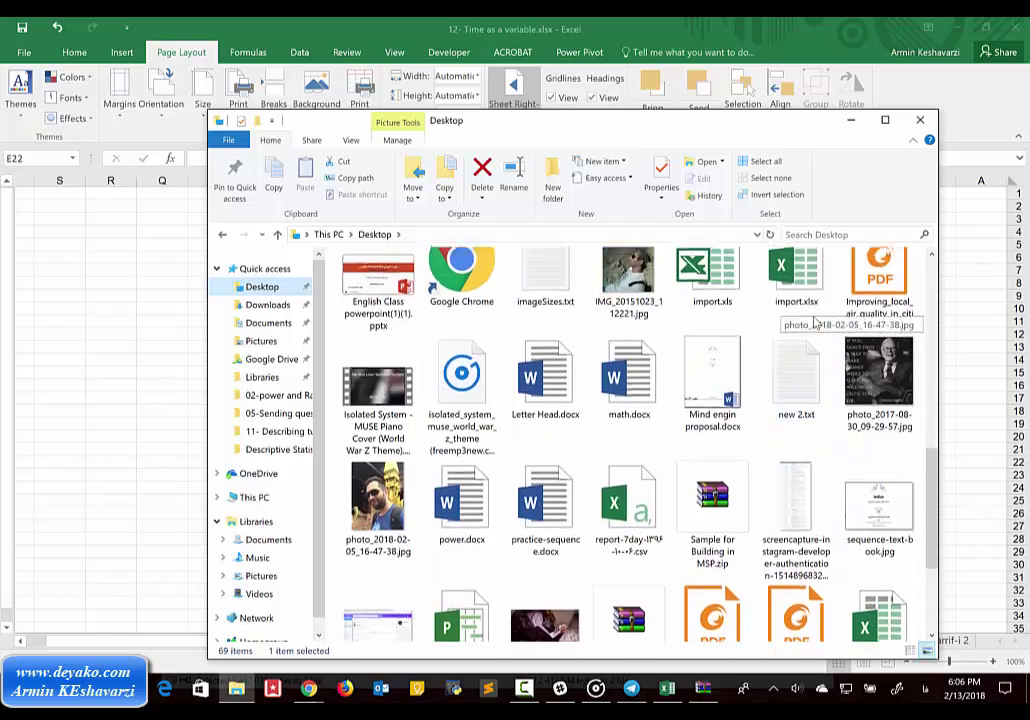
scroll(815, 322, up, 3)
double_click(719, 423)
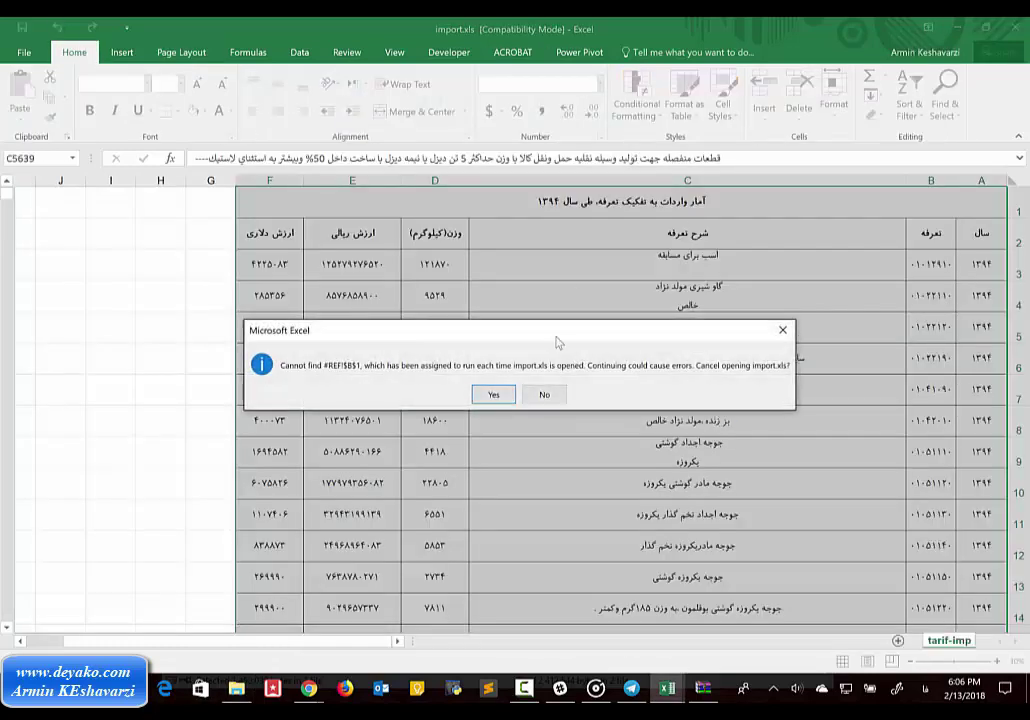
click(544, 394)
click(236, 688)
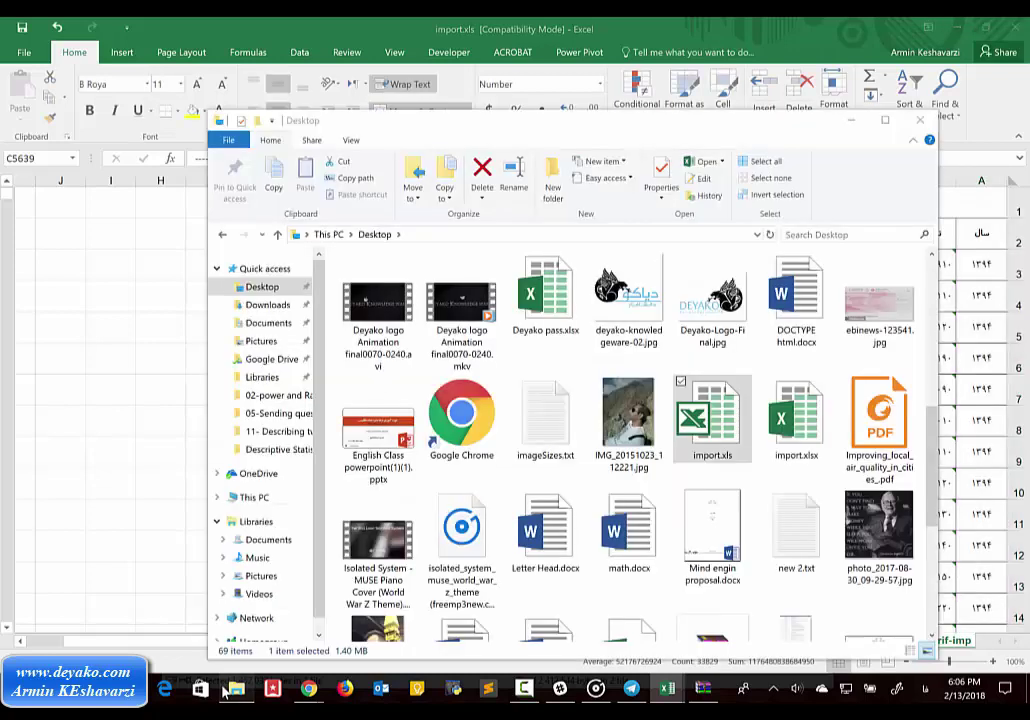
click(236, 688)
click(1015, 27)
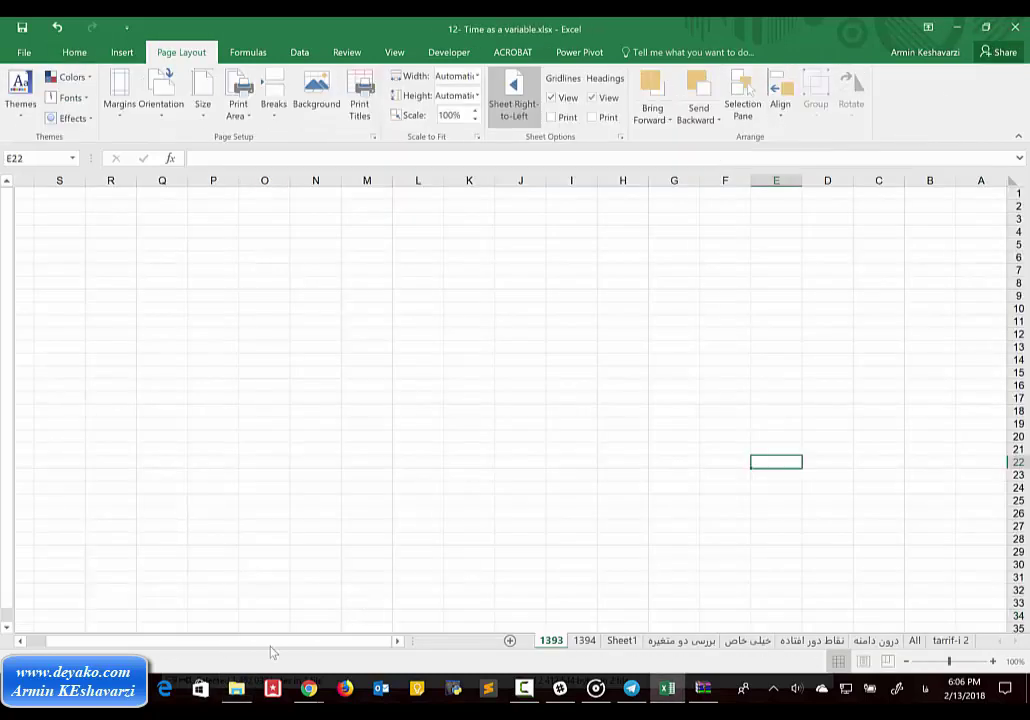
click(236, 688)
double_click(829, 445)
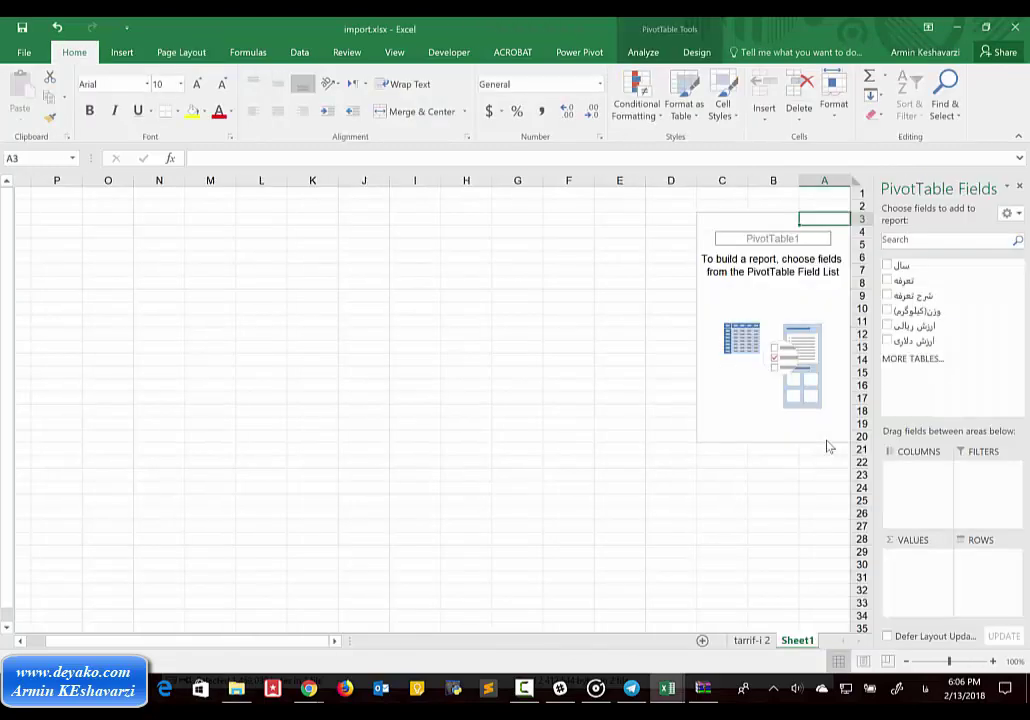
key(ctrl+w)
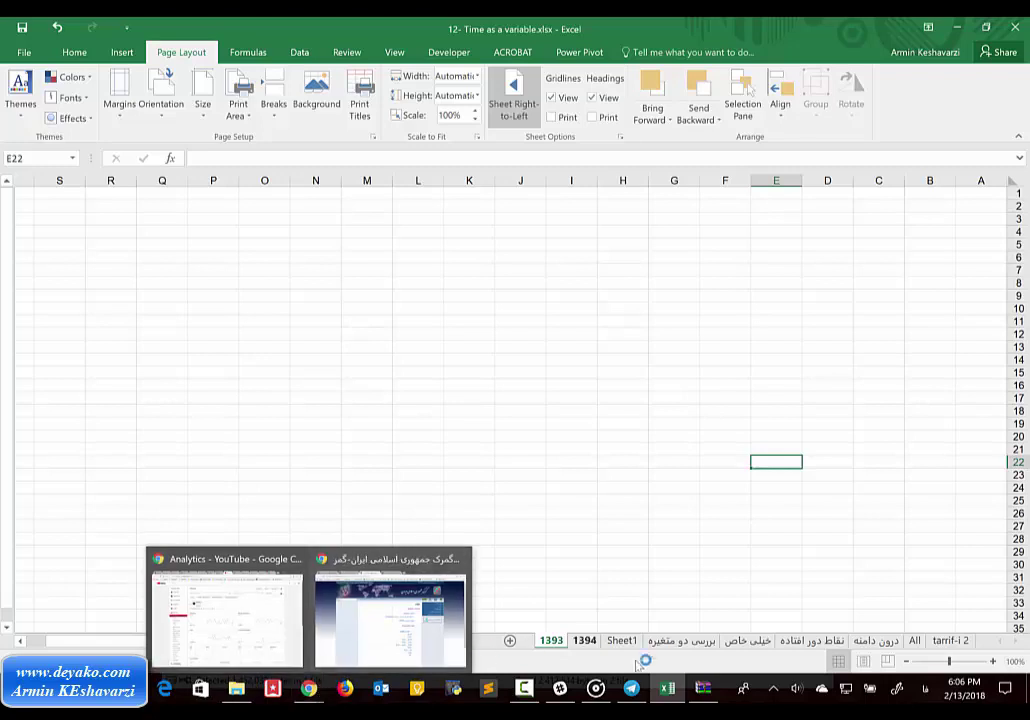
Switch between Excel and the tariff.zip archive window, ending on the archive contents
click(703, 689)
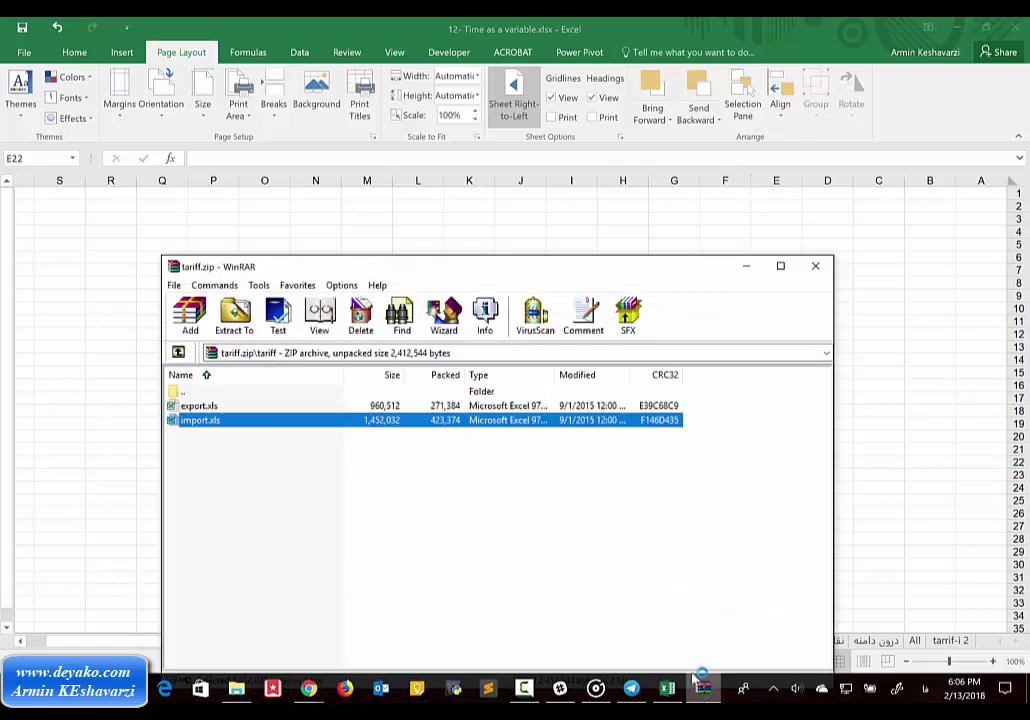
click(665, 689)
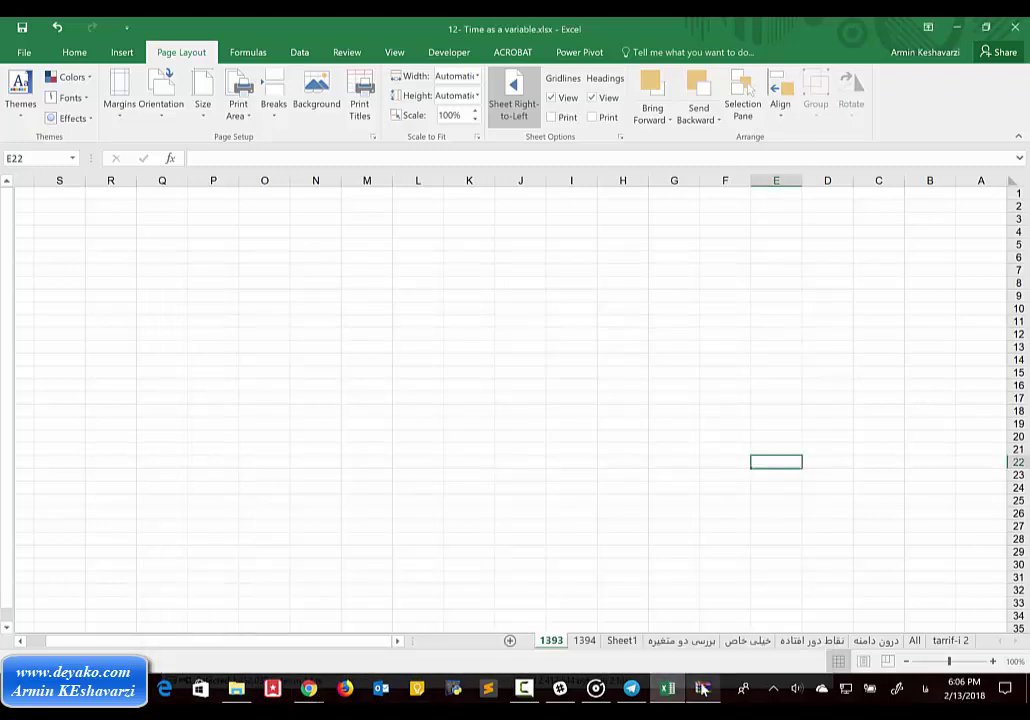
click(703, 689)
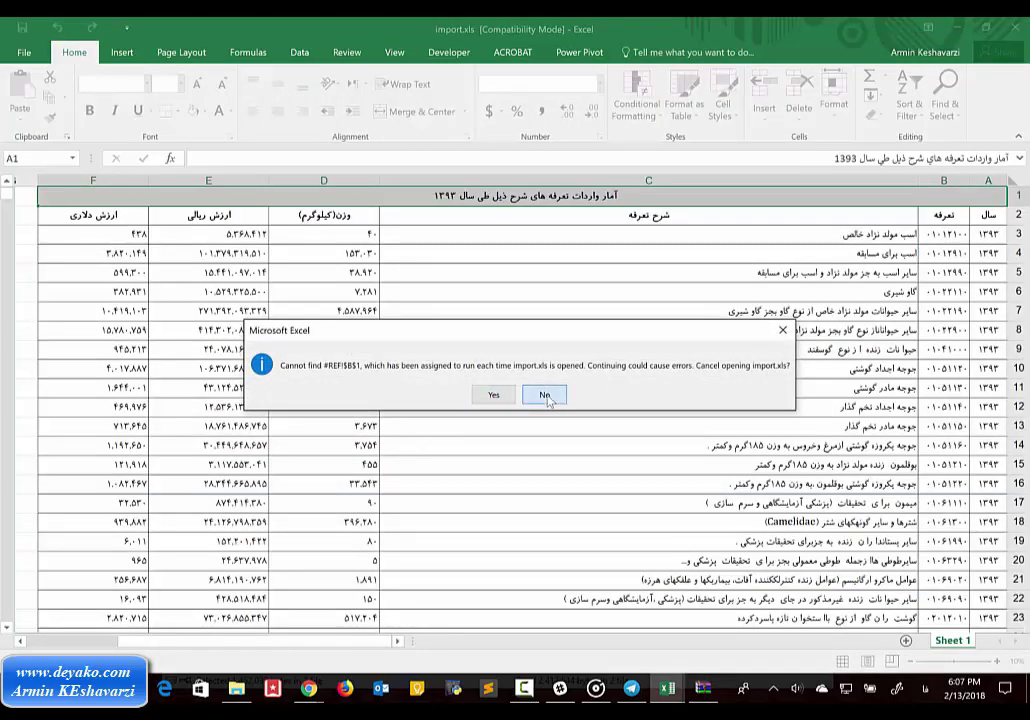
Dismiss the missing-reference warning and delete the title row of the import data
click(544, 394)
right_click(1013, 197)
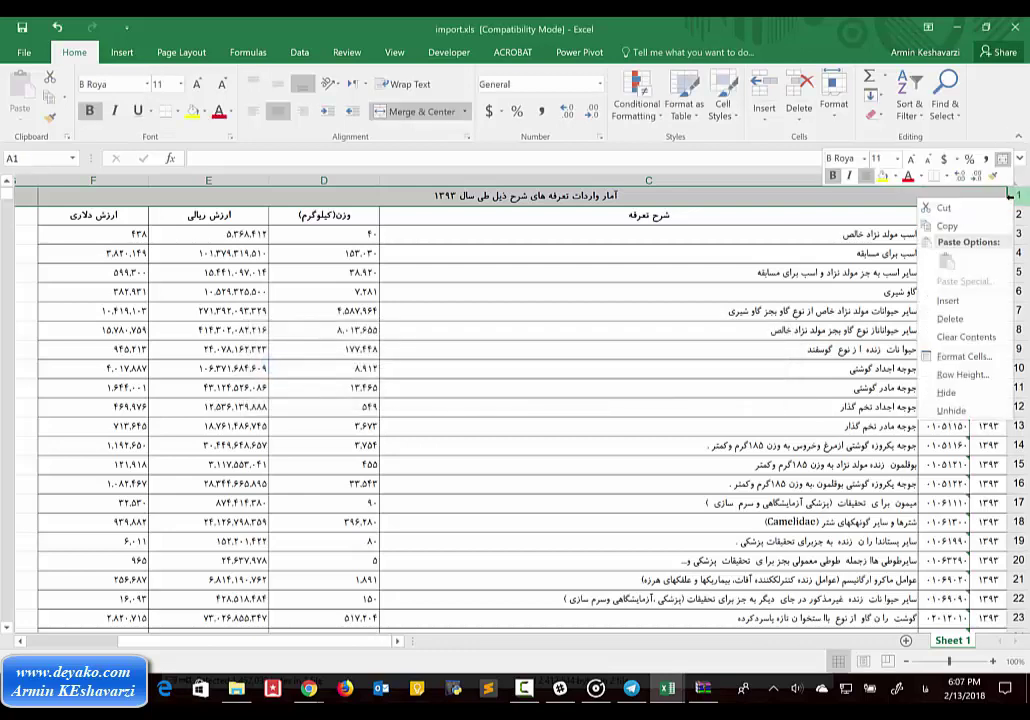
click(948, 320)
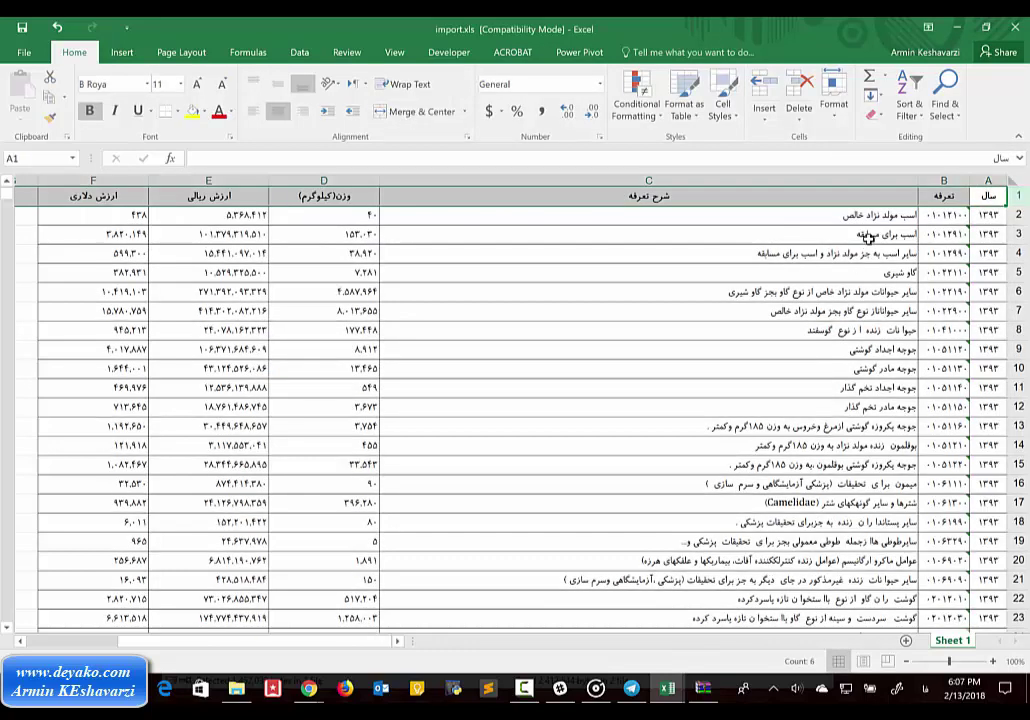
Copy columns C–F (description, weight, rial and dollar value) down to the last item
click(784, 197)
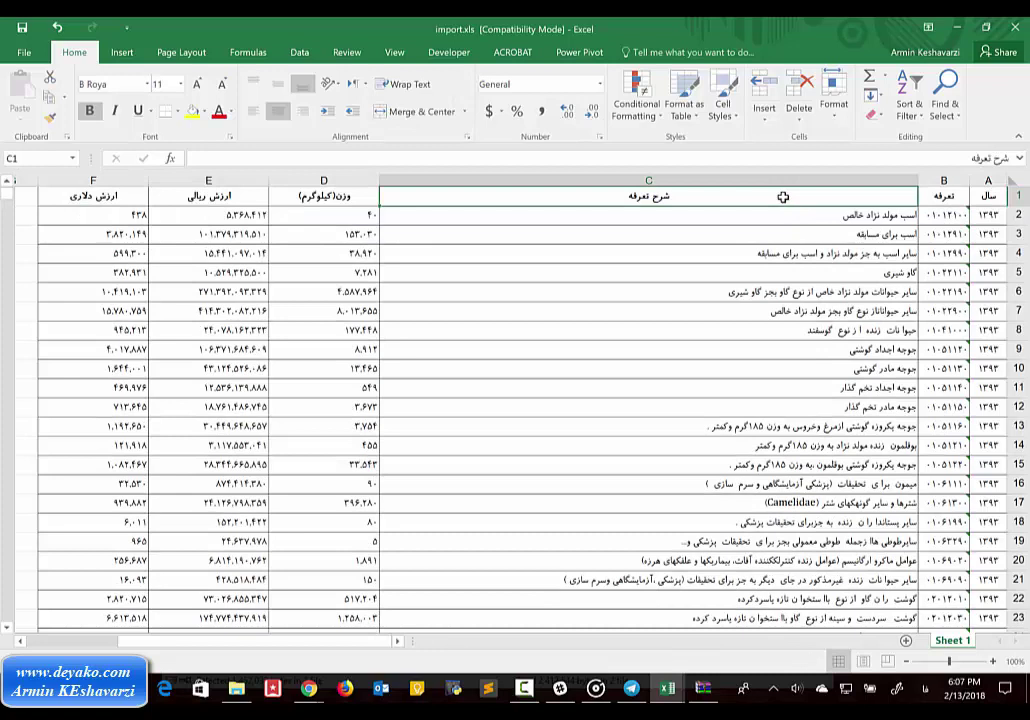
key(shift+Left)
key(shift+Left)
key(shift+Left)
key(ctrl+shift+Down)
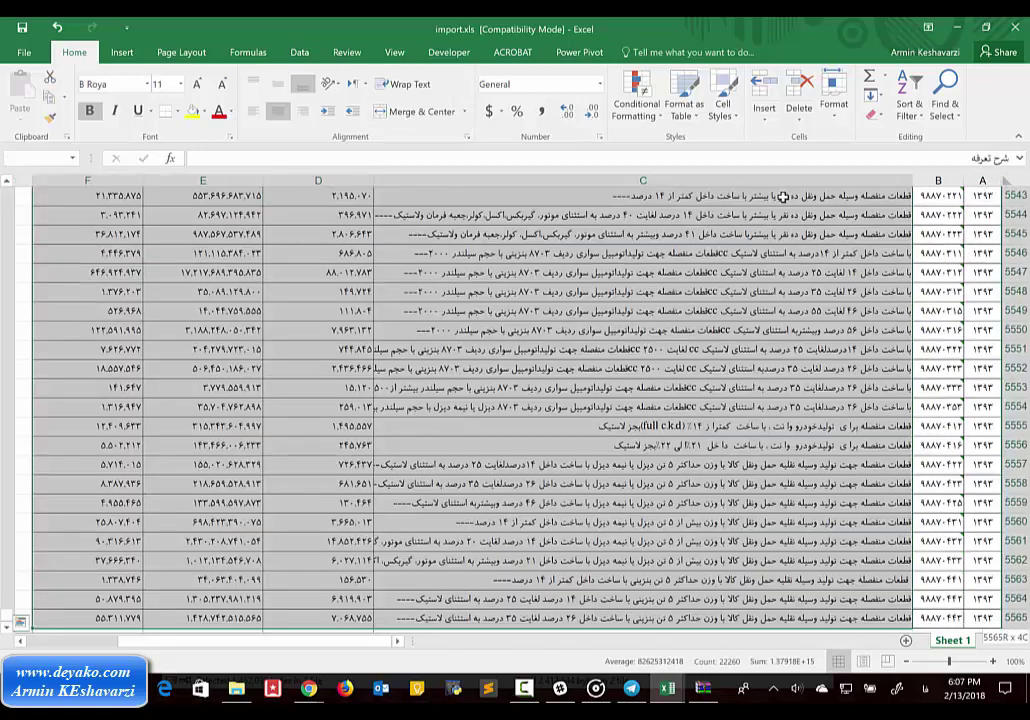
scroll(784, 197, down, 2)
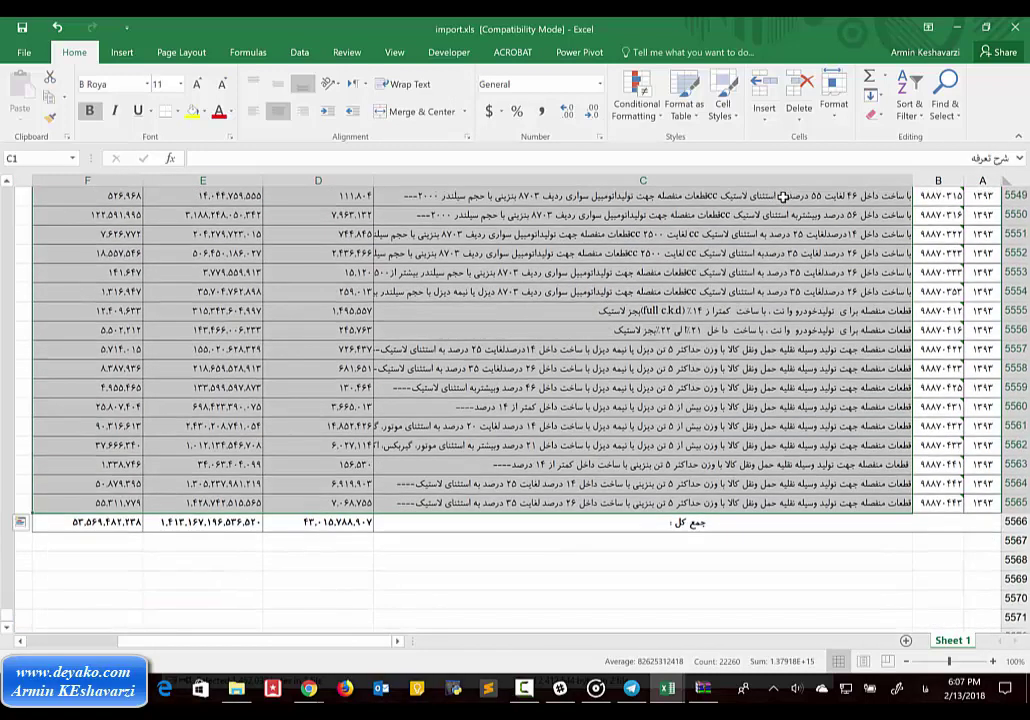
key(ctrl+c)
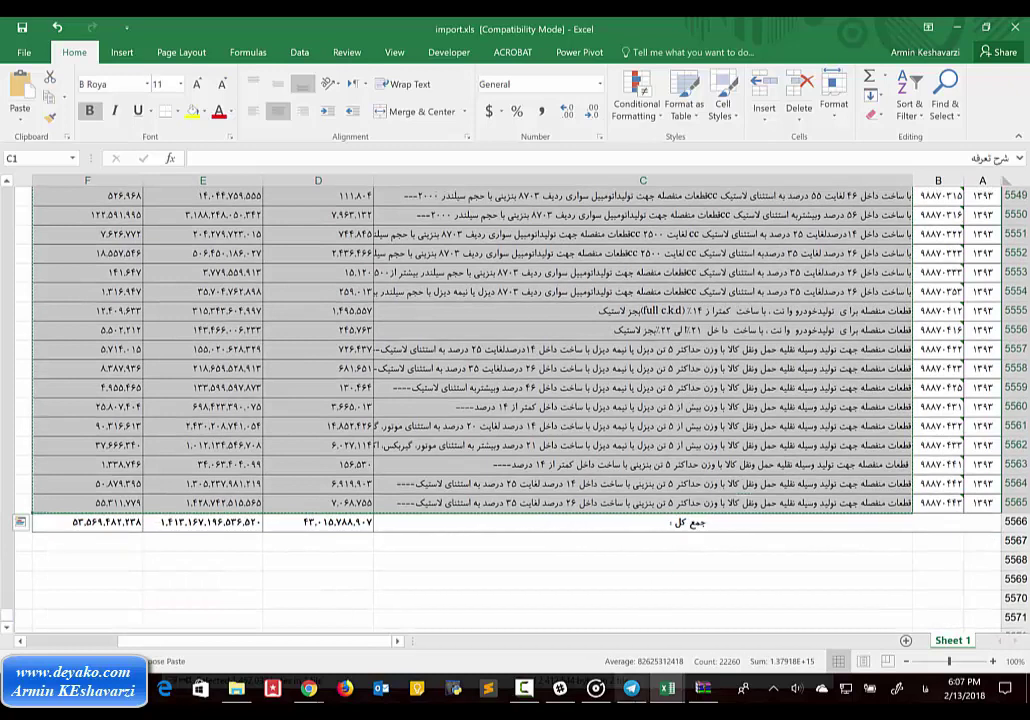
click(678, 690)
Paste the copied import data as values at A1 of sheet 1393
click(559, 594)
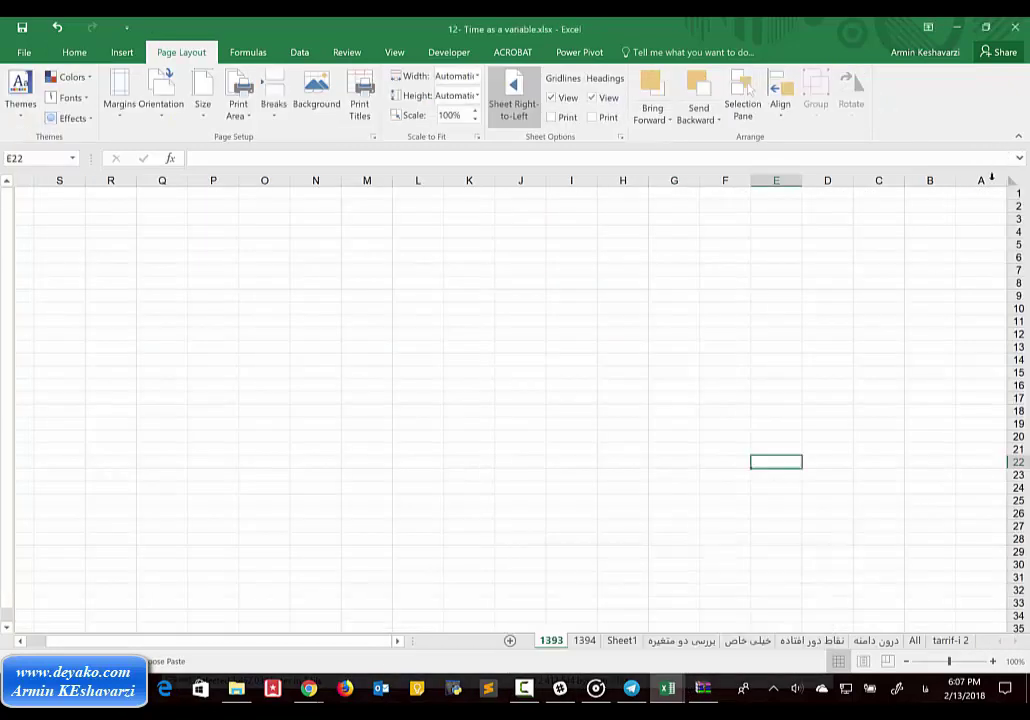
click(978, 195)
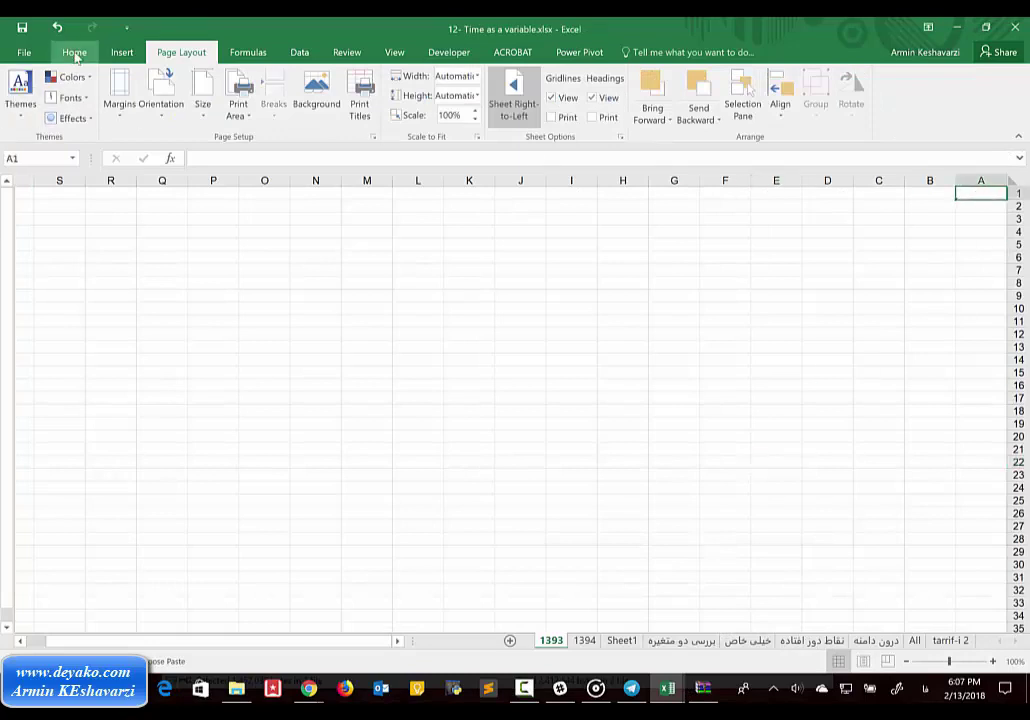
click(74, 52)
click(20, 112)
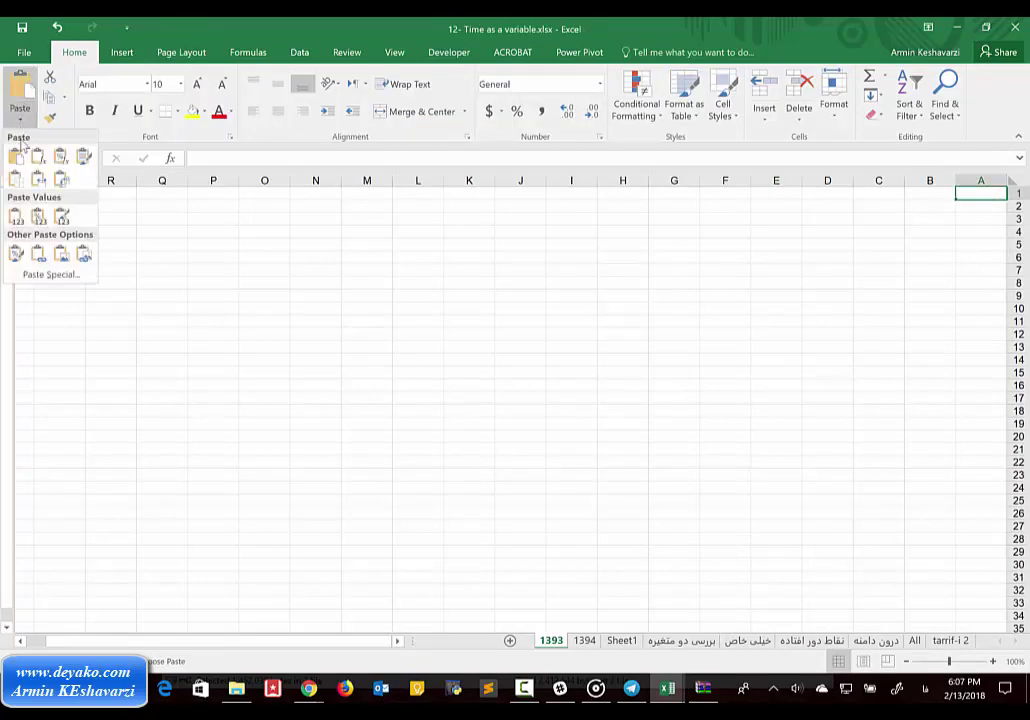
click(16, 219)
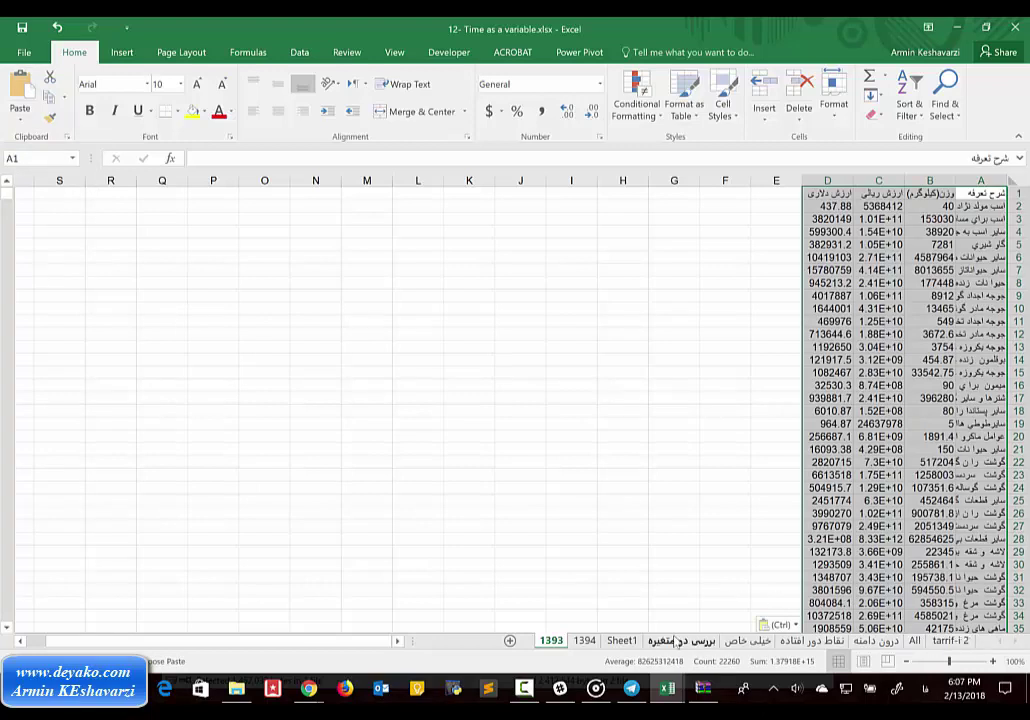
Rename Sheet1 to 'سری زمانی'
click(621, 640)
double_click(632, 640)
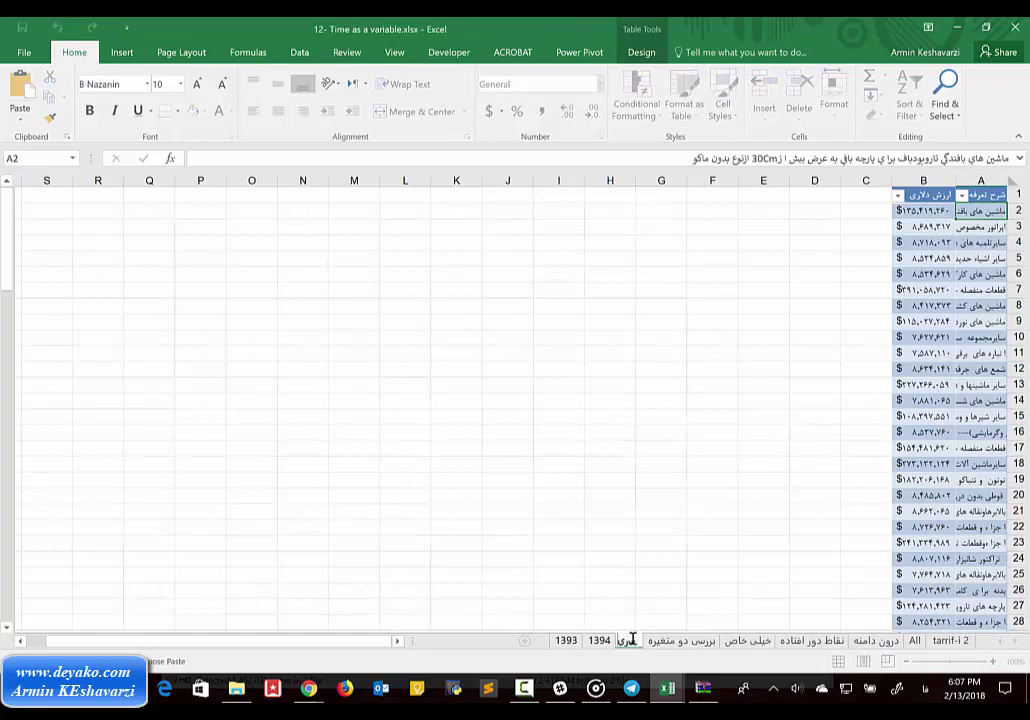
text(سری زمانی)
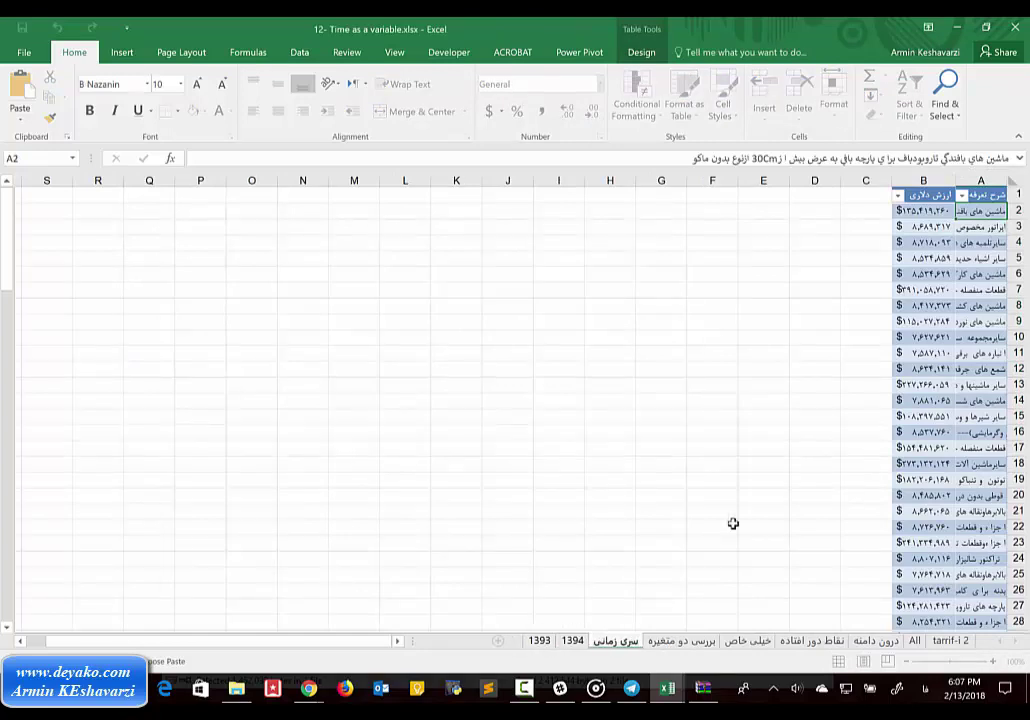
click(865, 305)
Append the year 1395 to the dollar-value header in B1
click(923, 195)
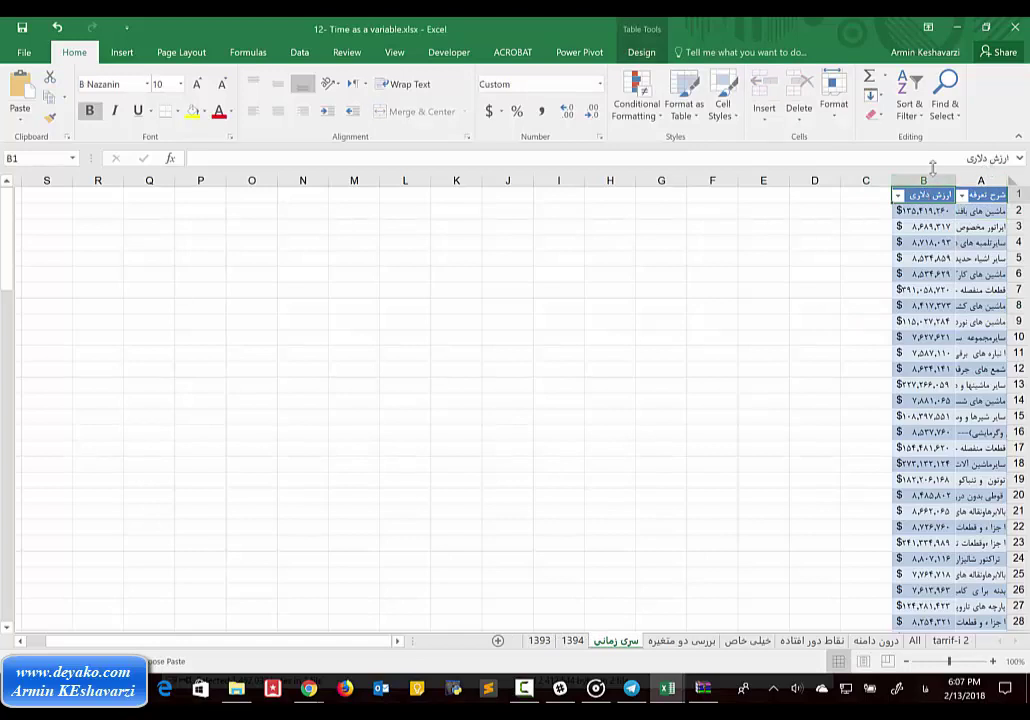
click(936, 159)
text(13)
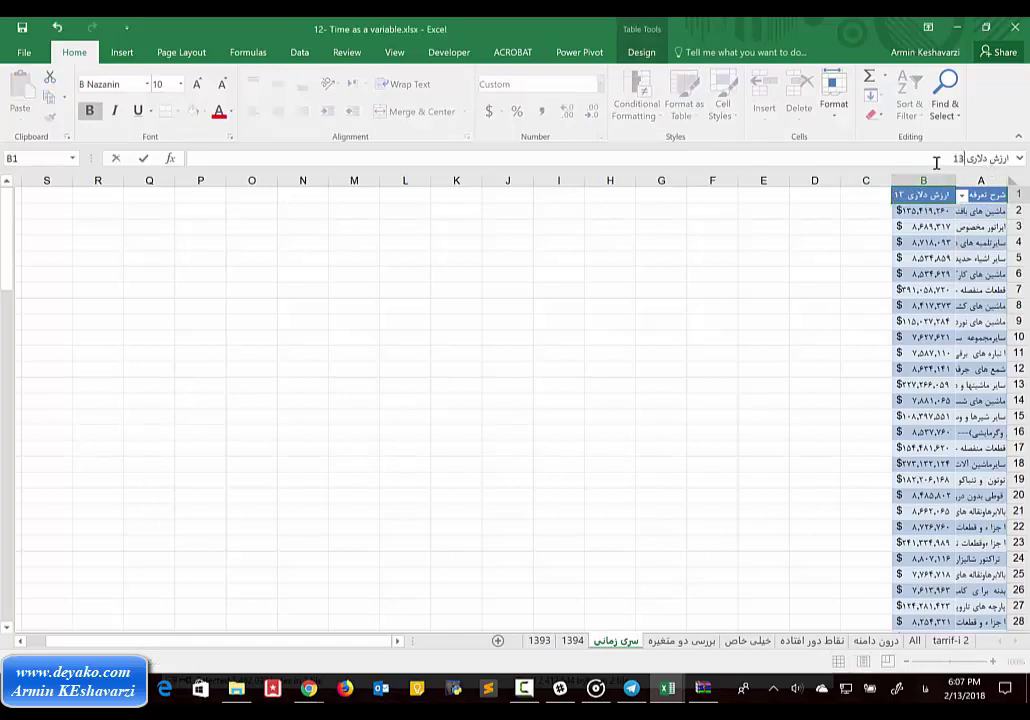
text(95)
click(790, 245)
Type 'ارزش دلاری' in C1 to extend the table, then edit that header to end with 1390
click(856, 198)
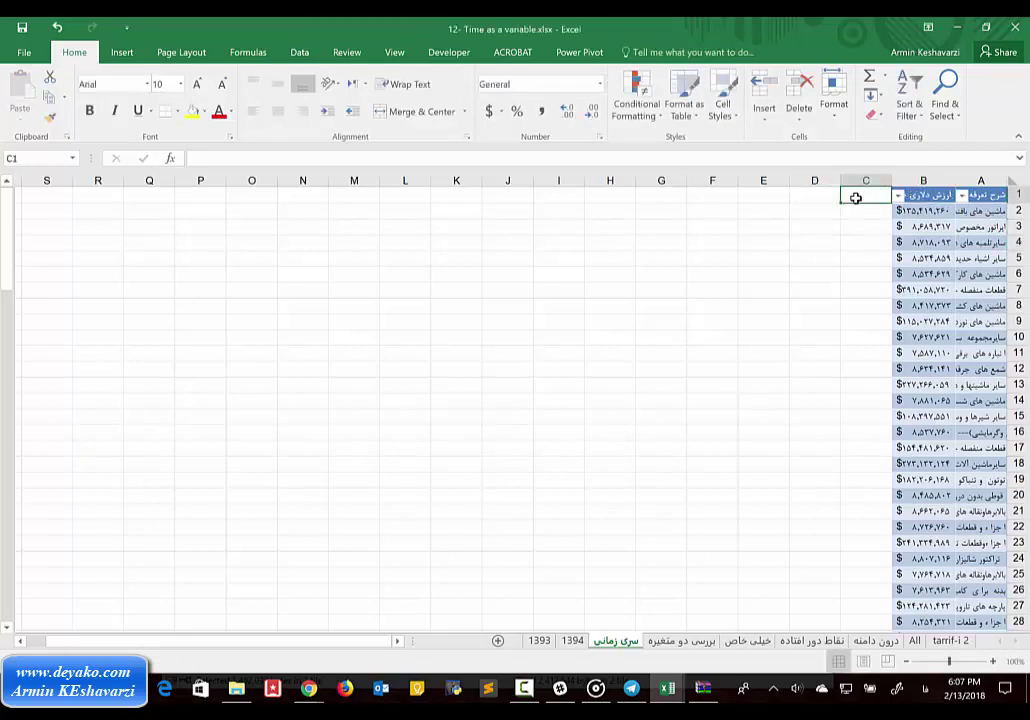
text(ارزش دلاری)
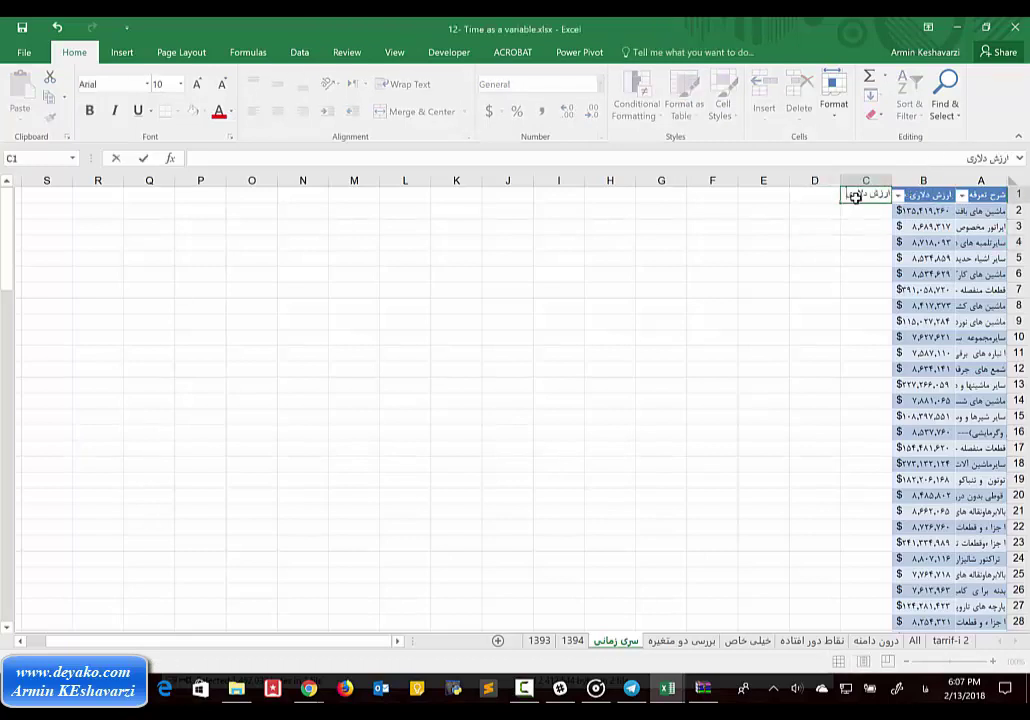
key(Return)
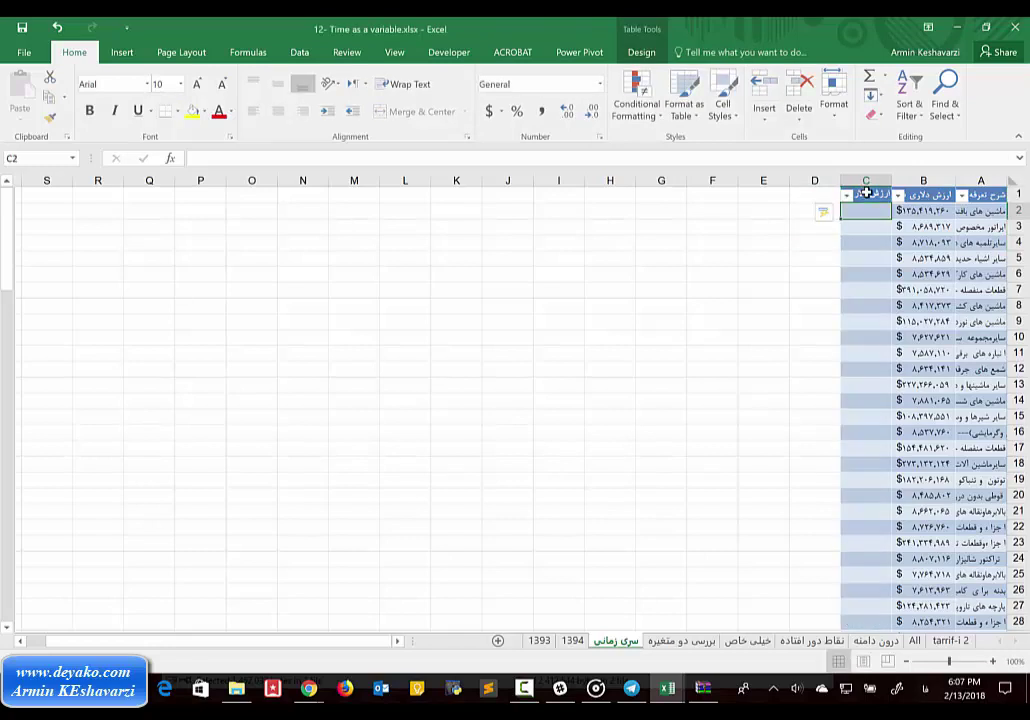
click(868, 195)
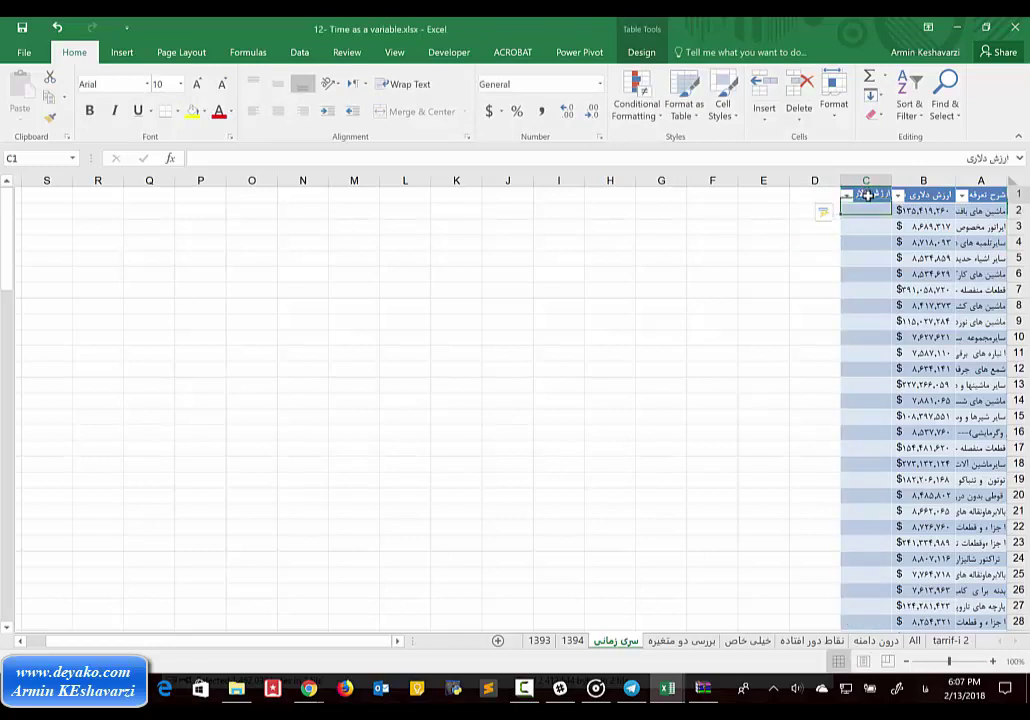
click(936, 162)
text(13)
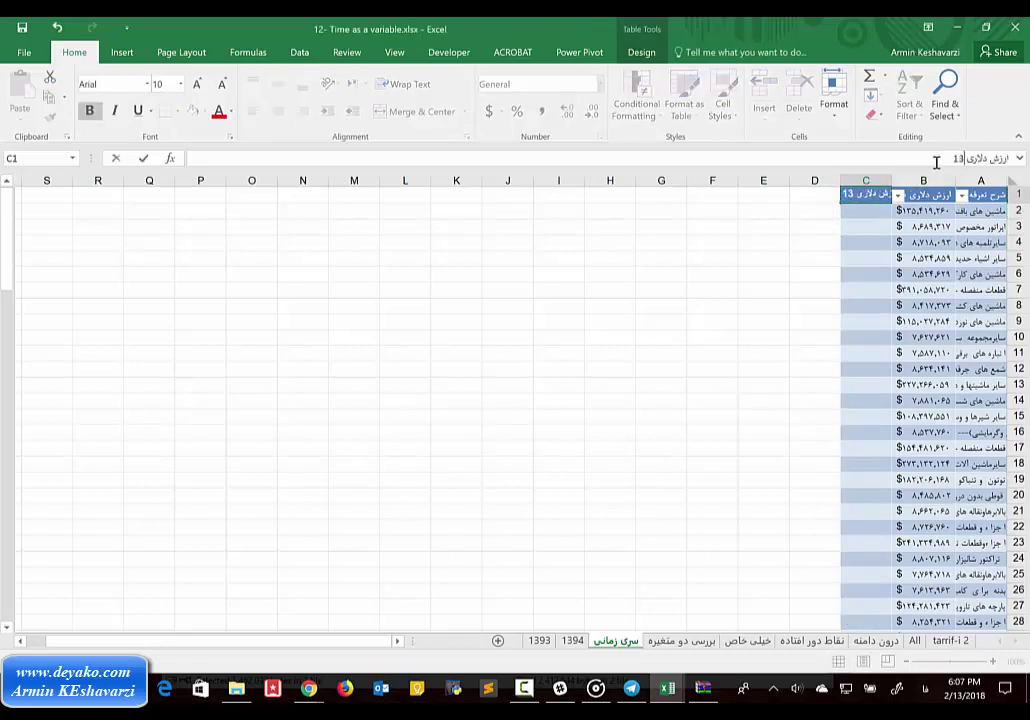
text(909)
key(BackSpace)
click(857, 219)
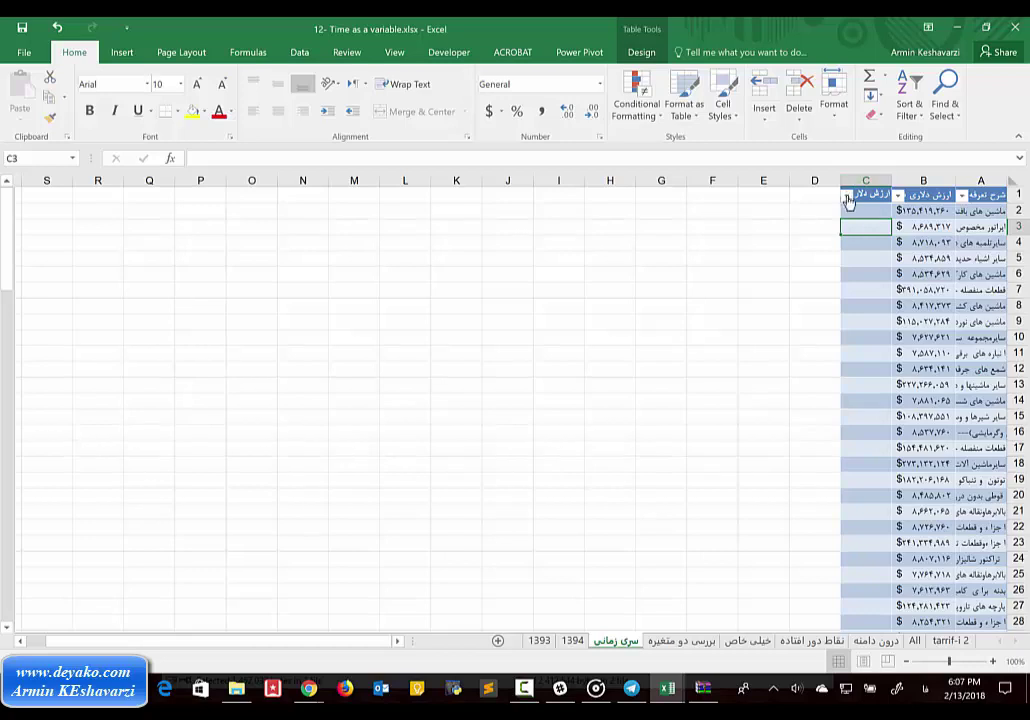
click(842, 199)
Fill successive year headers across the next columns and move the 1395 values into column H
drag(842, 201, 620, 203)
click(937, 181)
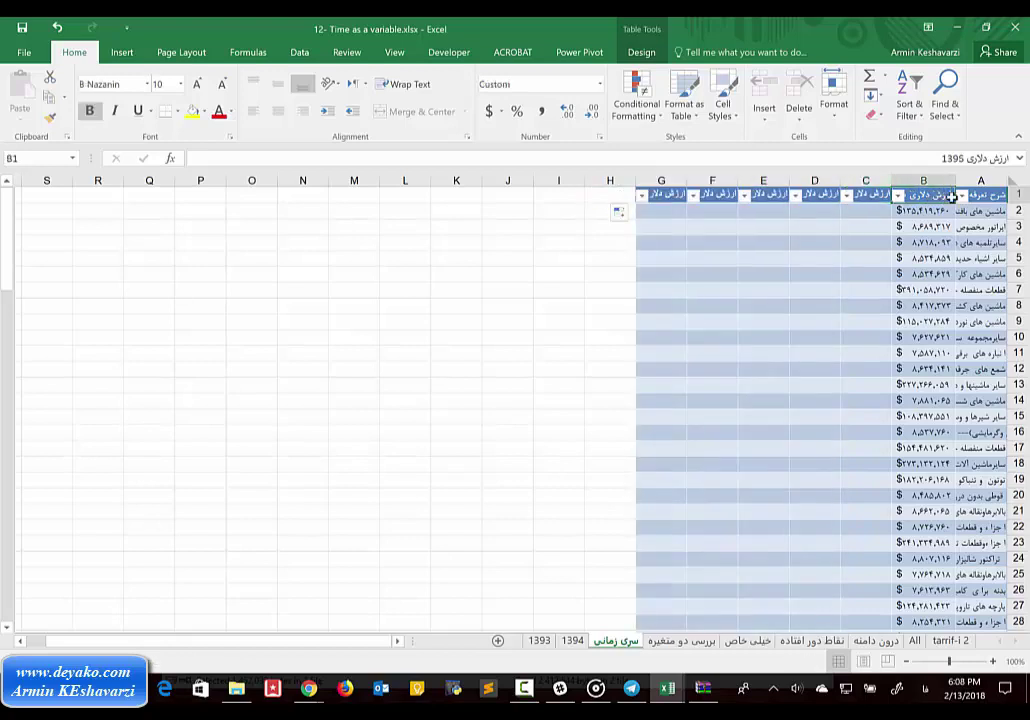
click(936, 187)
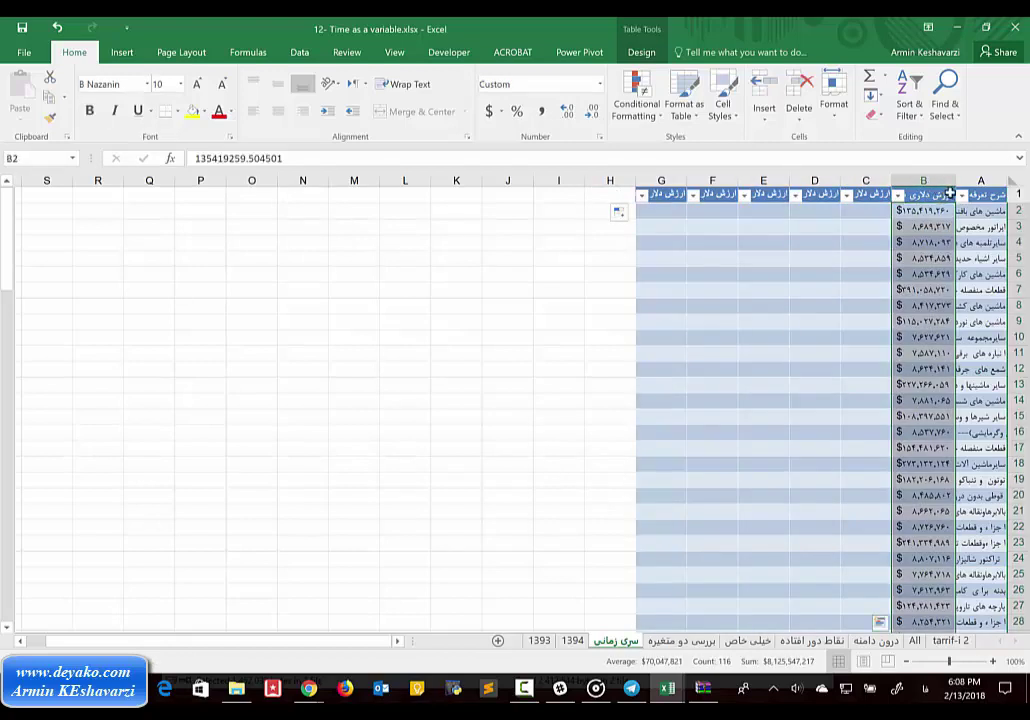
drag(958, 212, 622, 213)
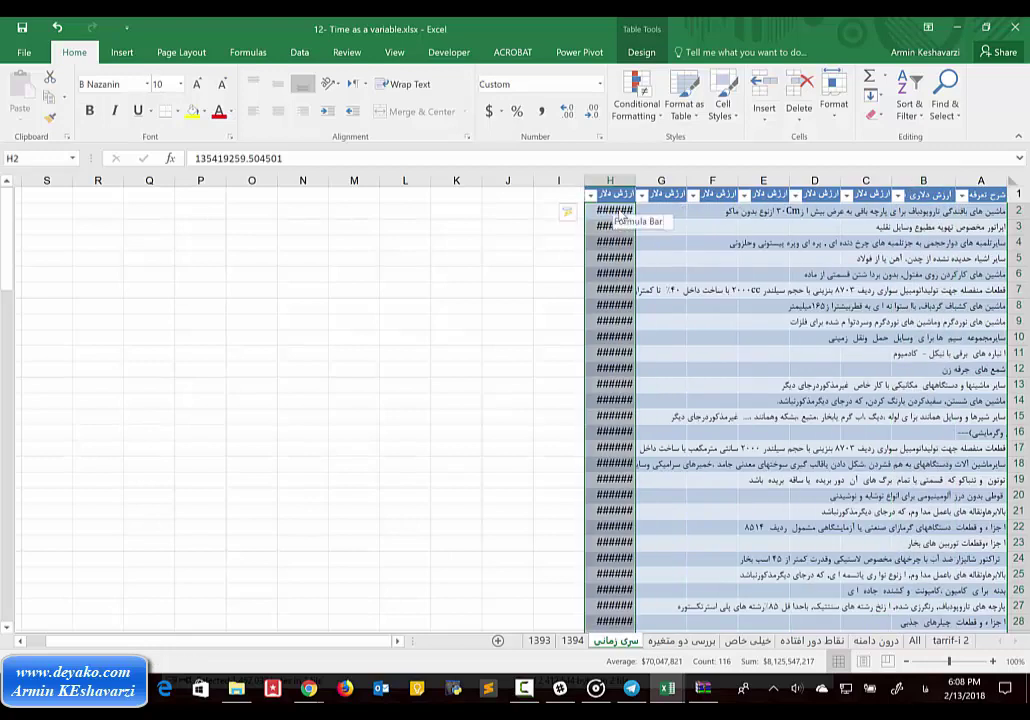
click(932, 222)
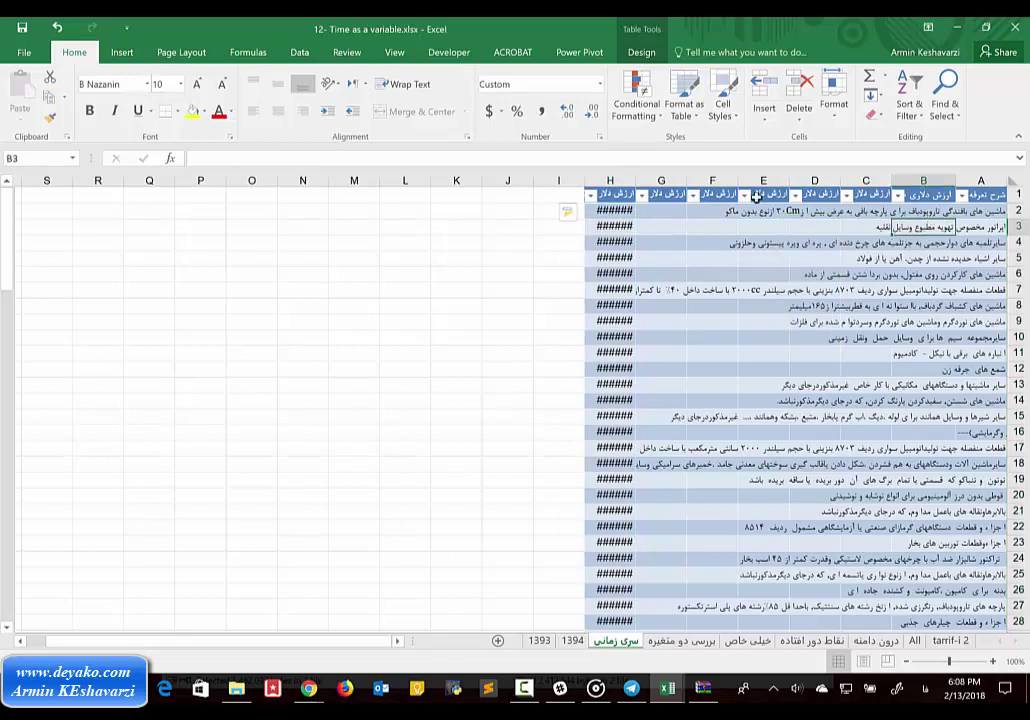
Correct the H1 header to read year 1395
click(606, 196)
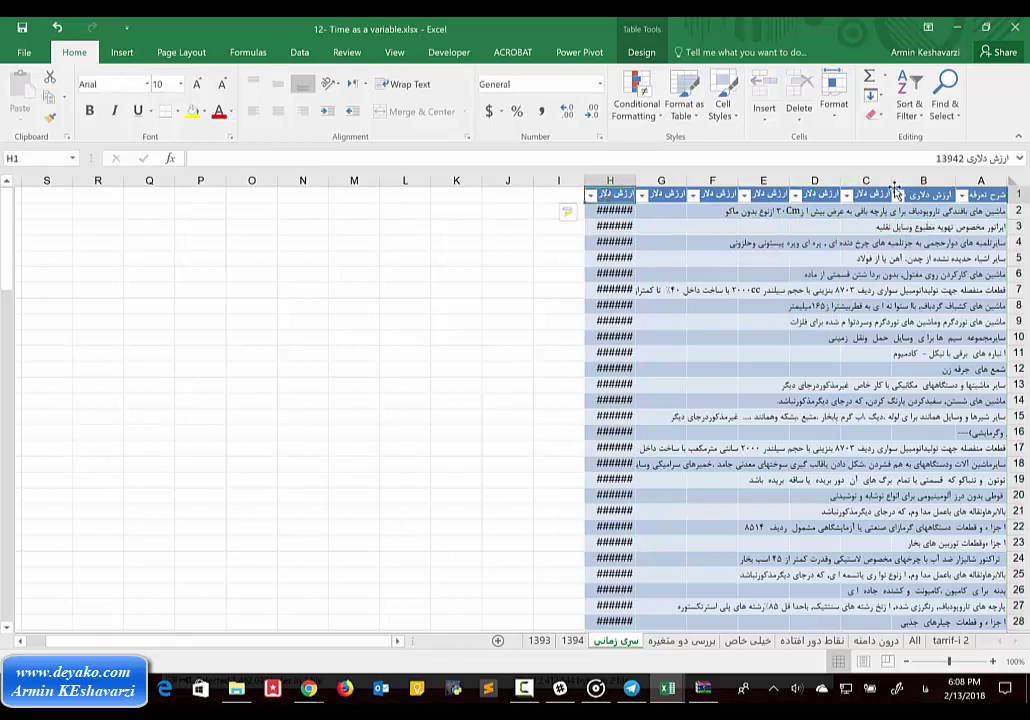
click(955, 158)
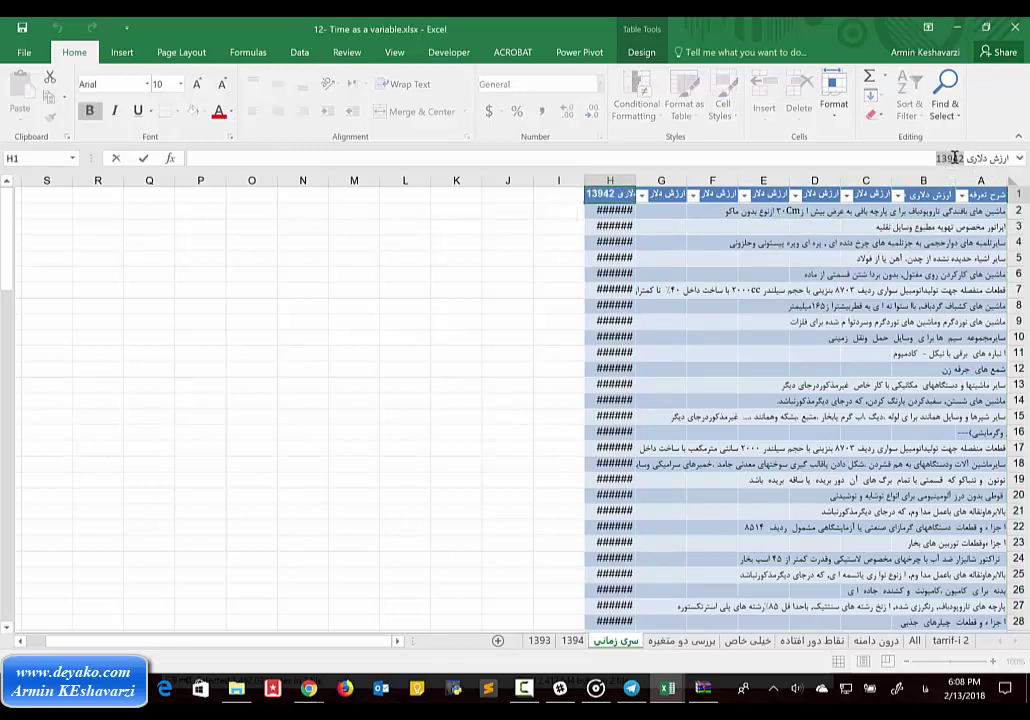
key(BackSpace)
text(95)
key(Return)
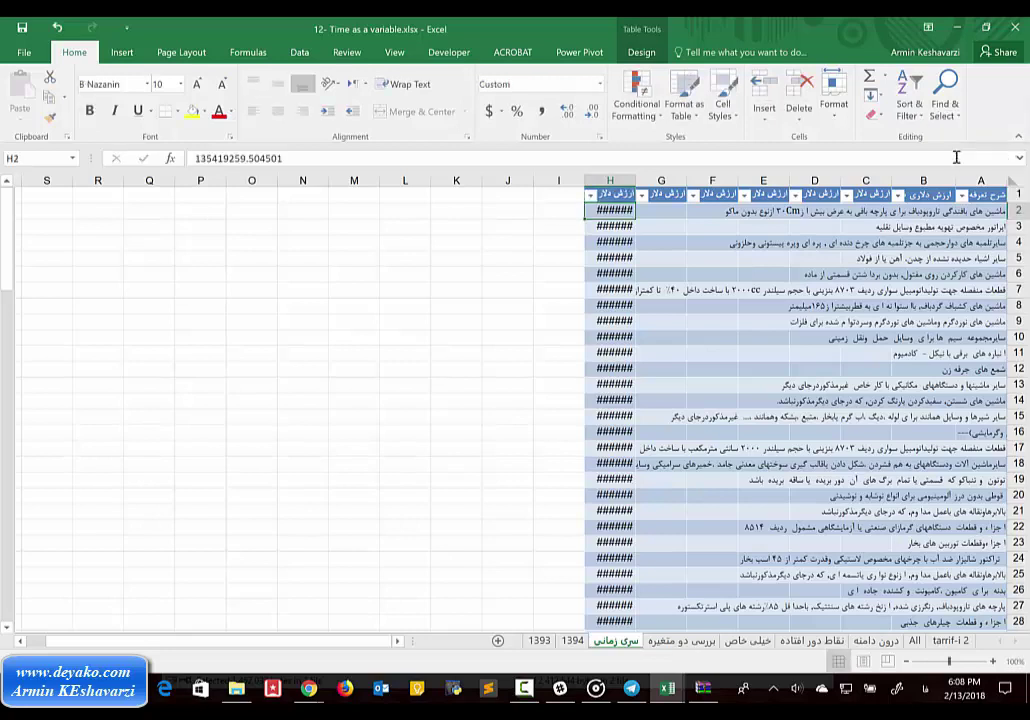
Delete the empty column B so years 1390–1394 run from B to F, then select F2
click(929, 182)
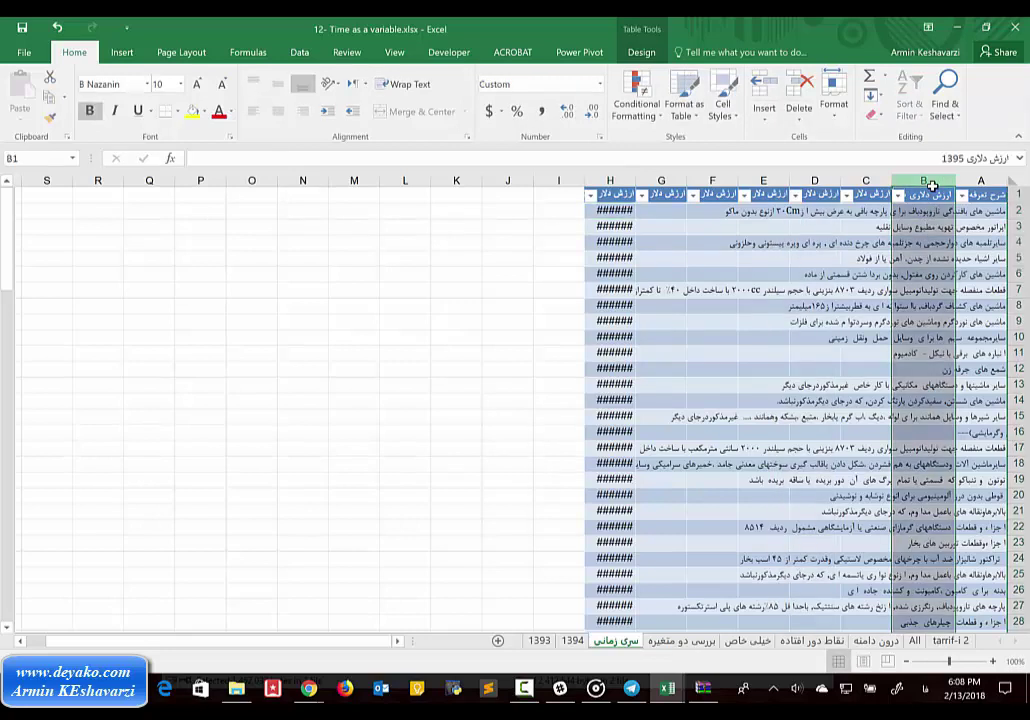
right_click(929, 184)
click(863, 307)
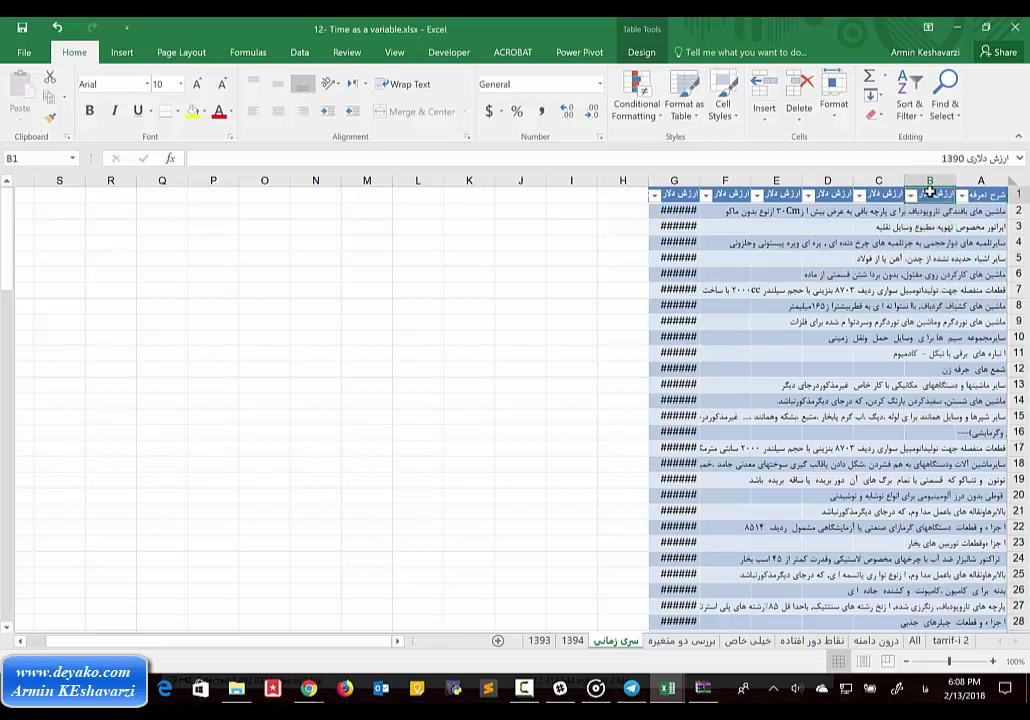
click(720, 193)
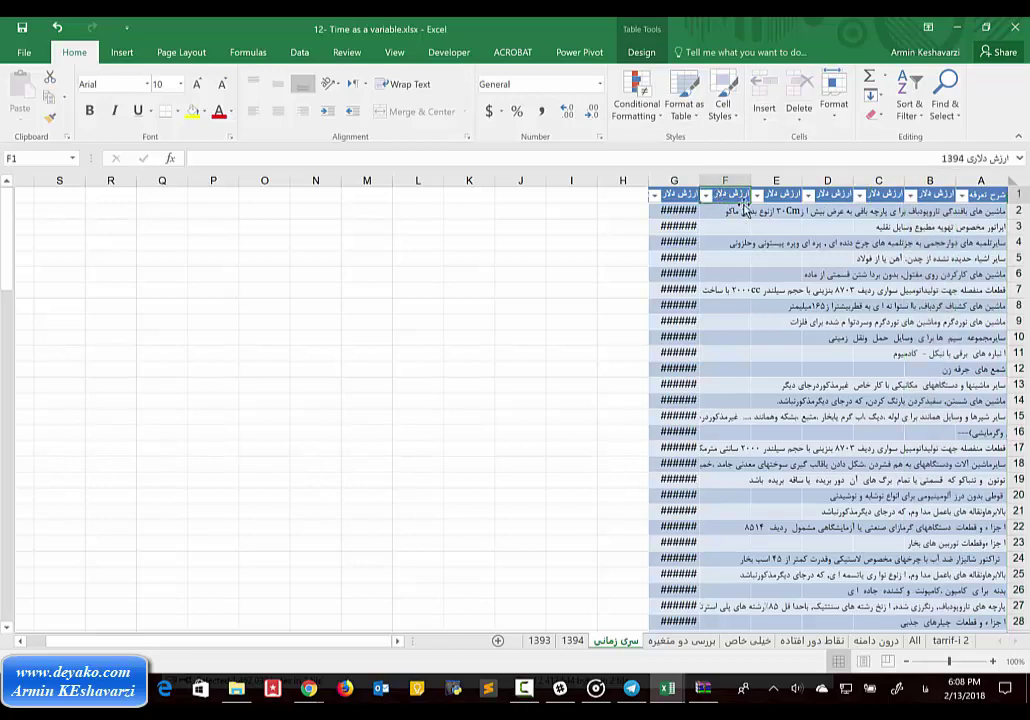
click(735, 212)
Draft a VLOOKUP in F2 using the description and columns A–C of sheet 1394, then cancel it
text(=)
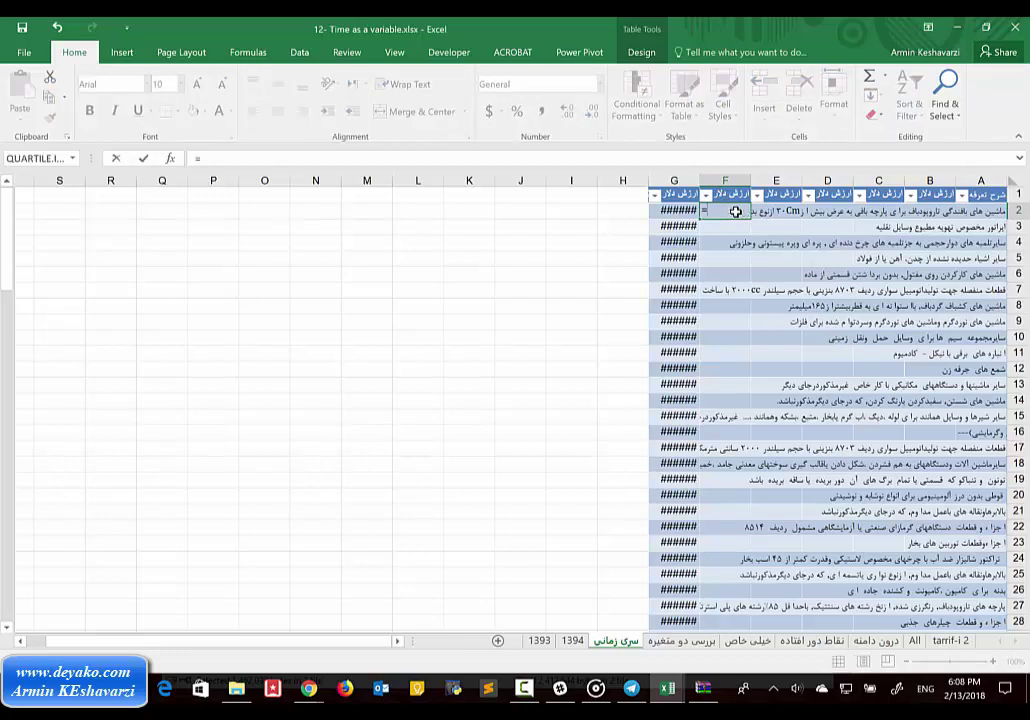
text(vl)
key(Tab)
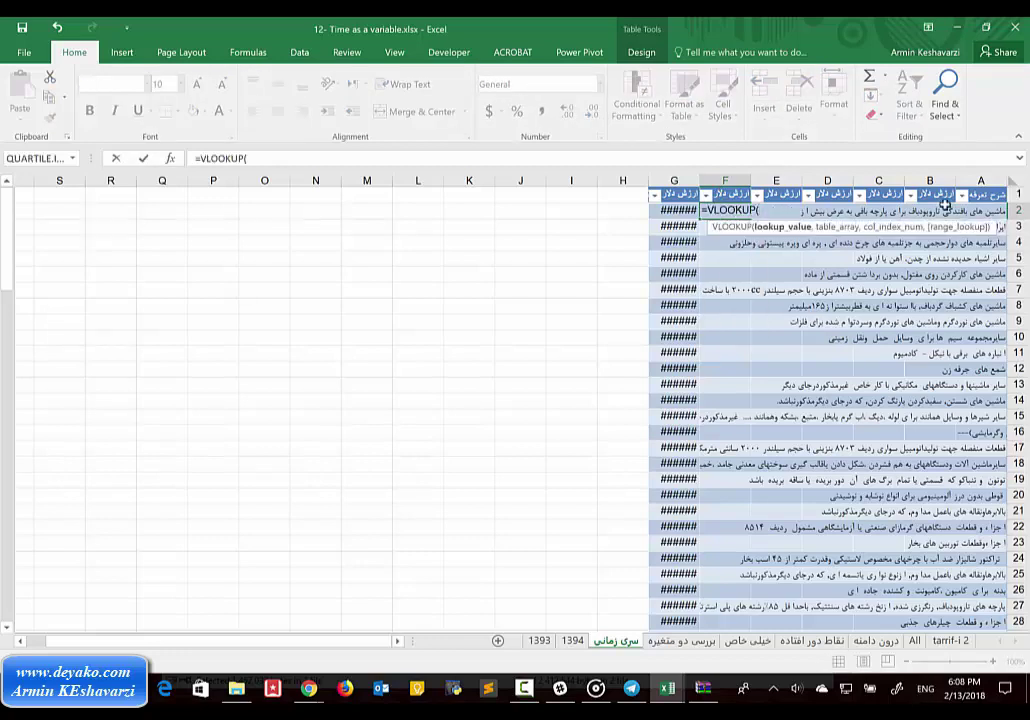
click(987, 213)
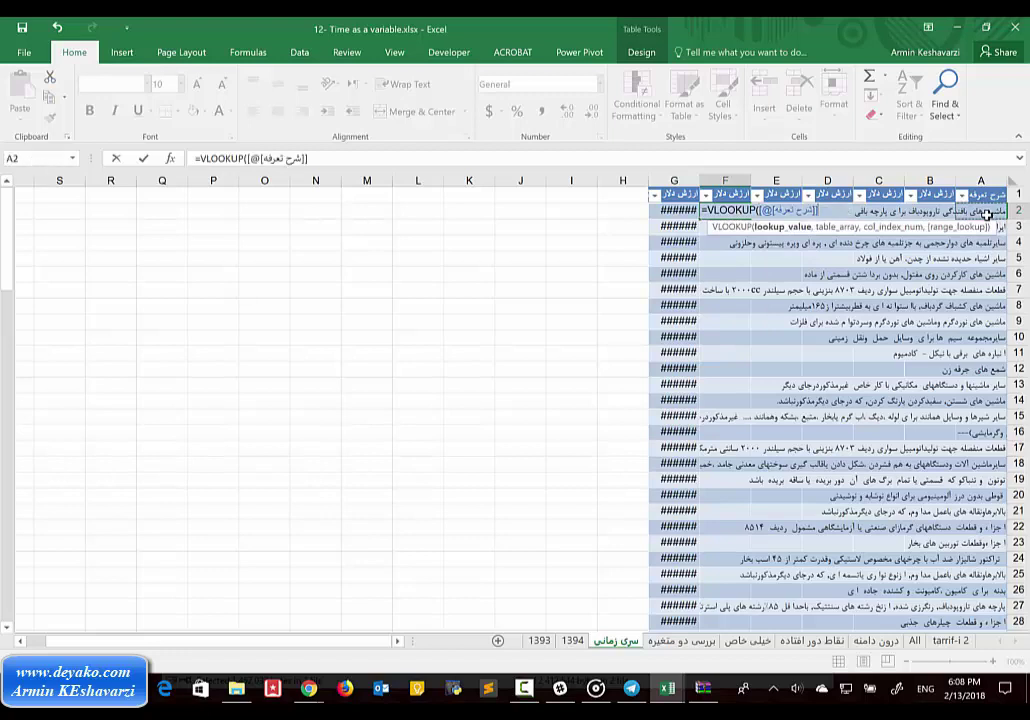
click(357, 154)
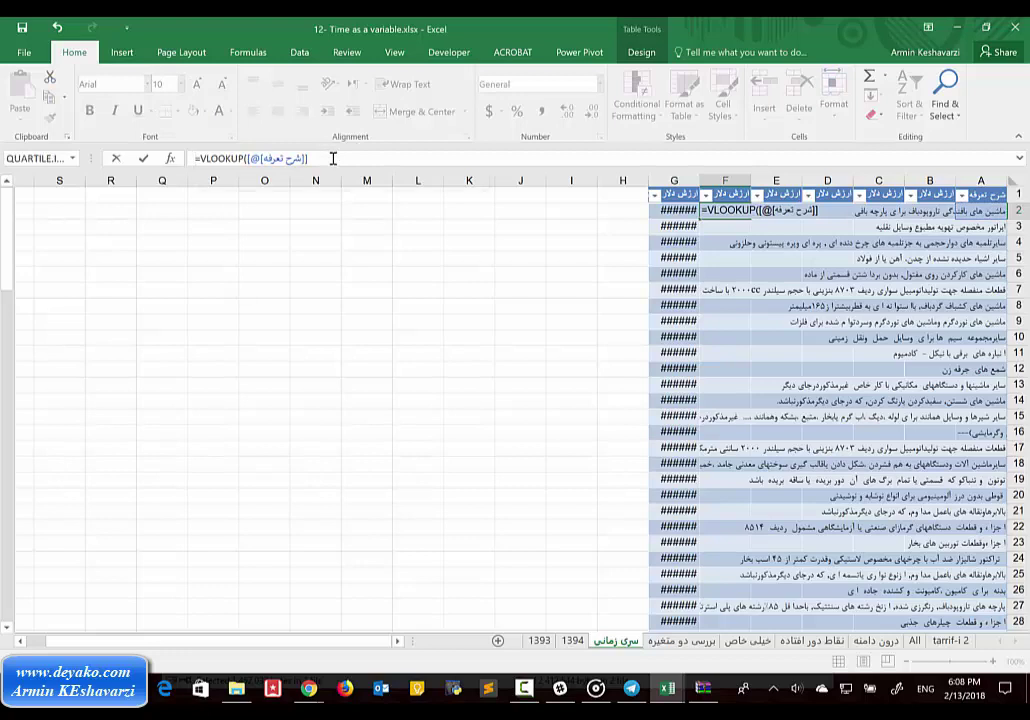
click(333, 158)
text(,)
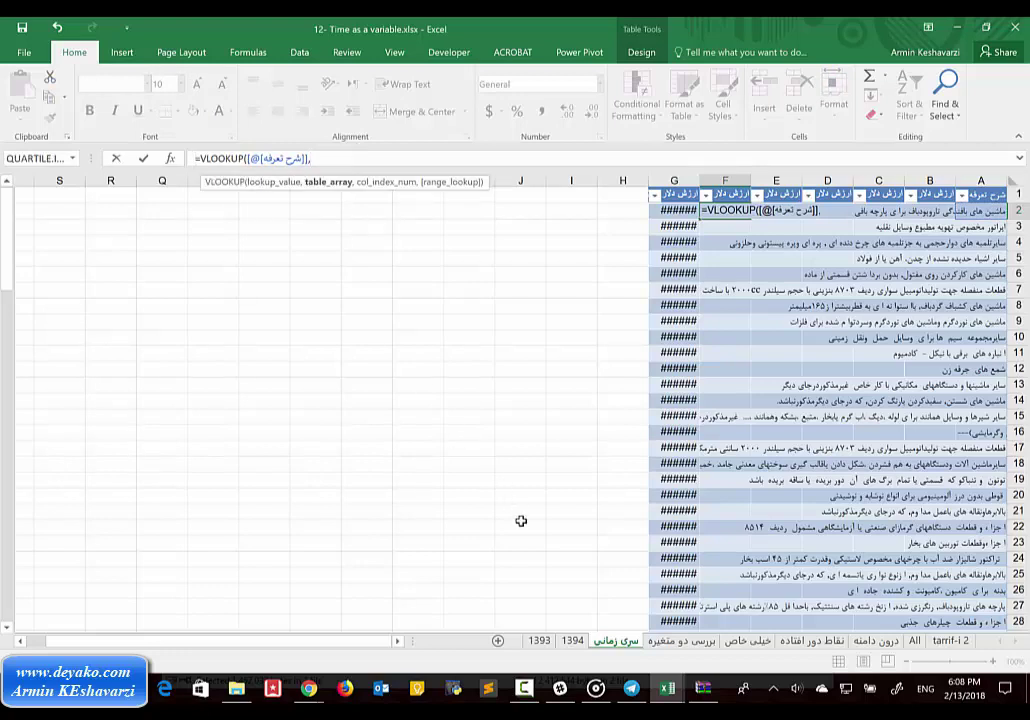
click(573, 641)
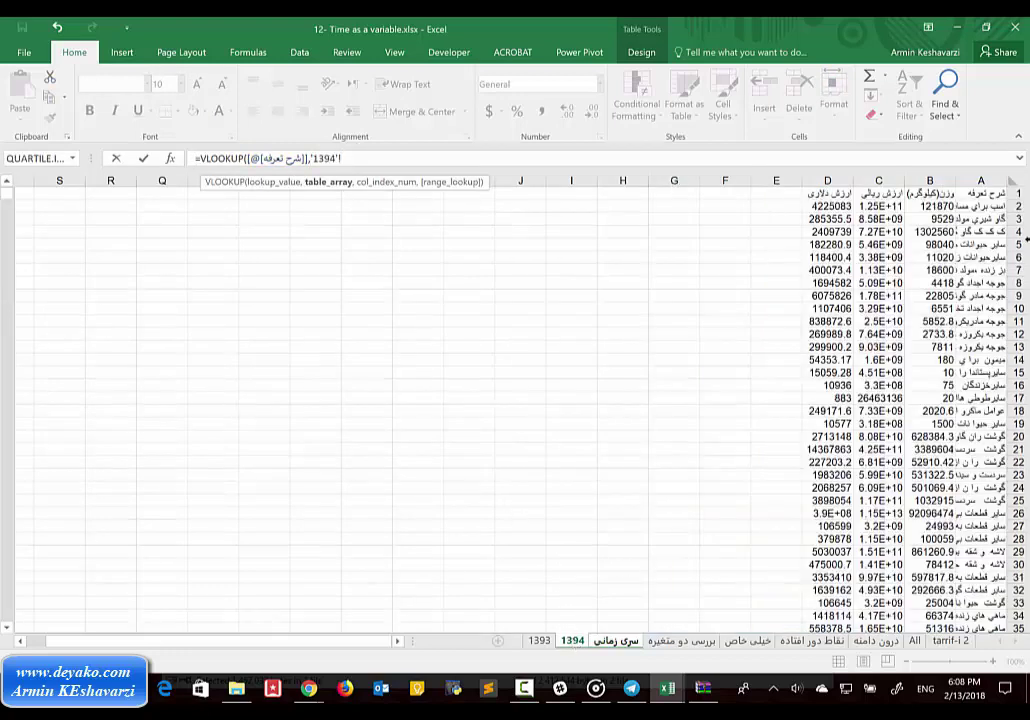
drag(983, 187, 887, 181)
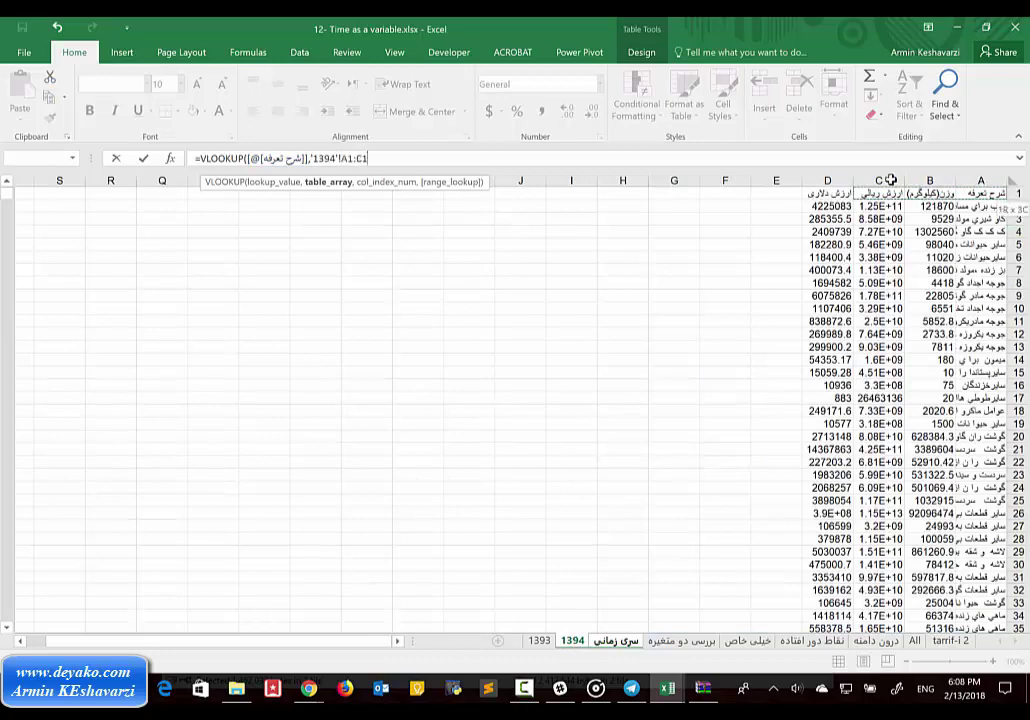
key(Escape)
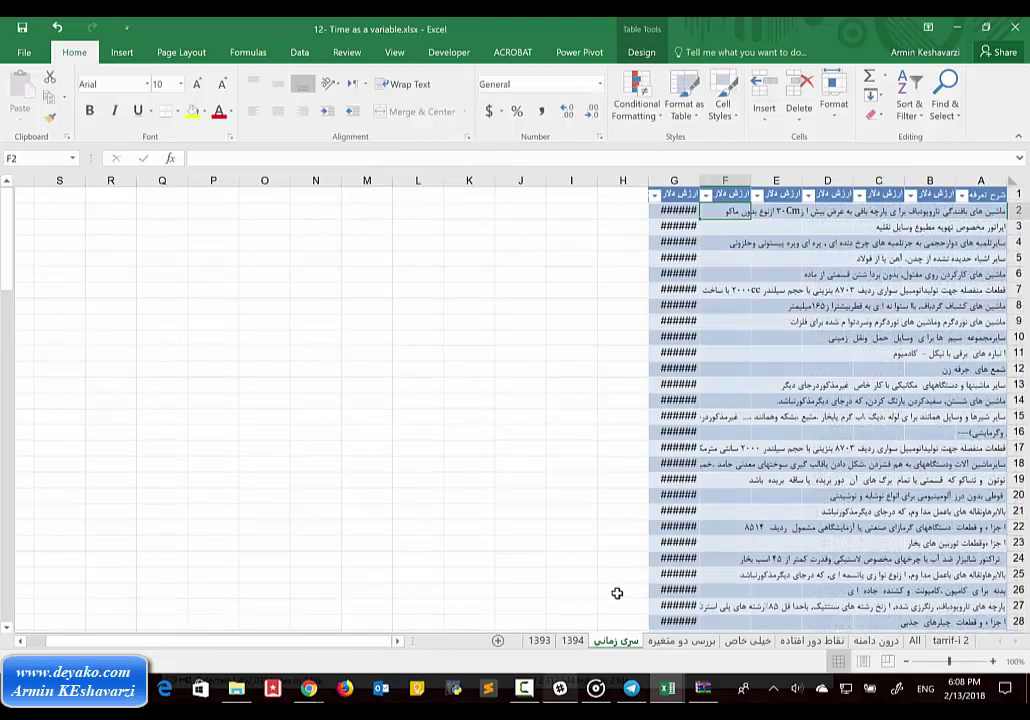
Format the 1394 sheet data as a table with headers
click(573, 641)
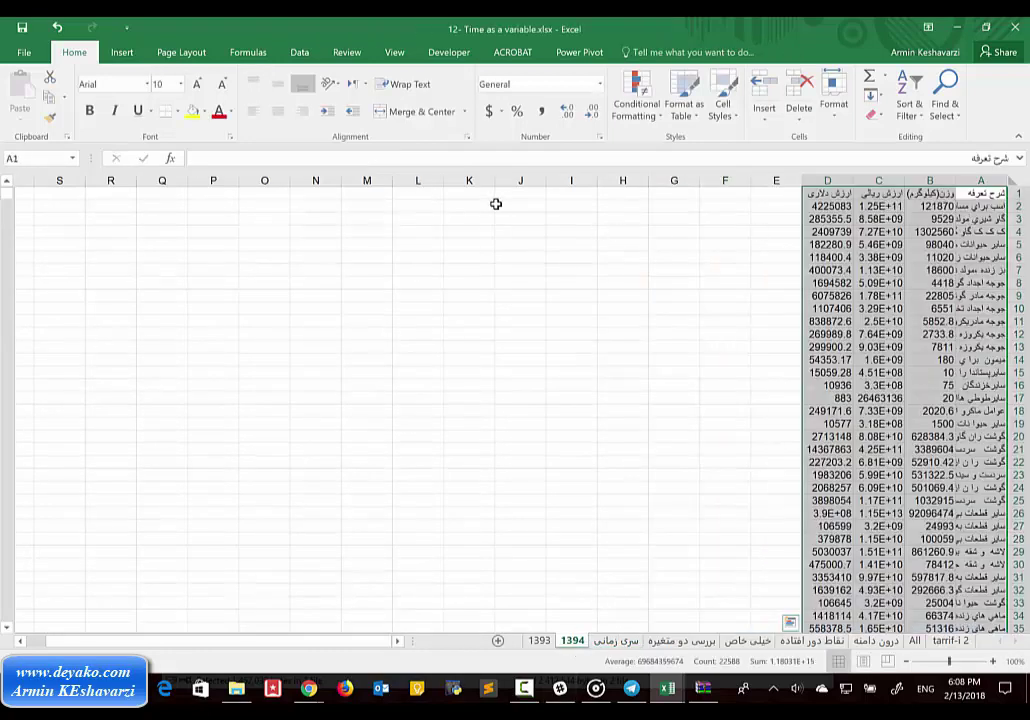
click(121, 52)
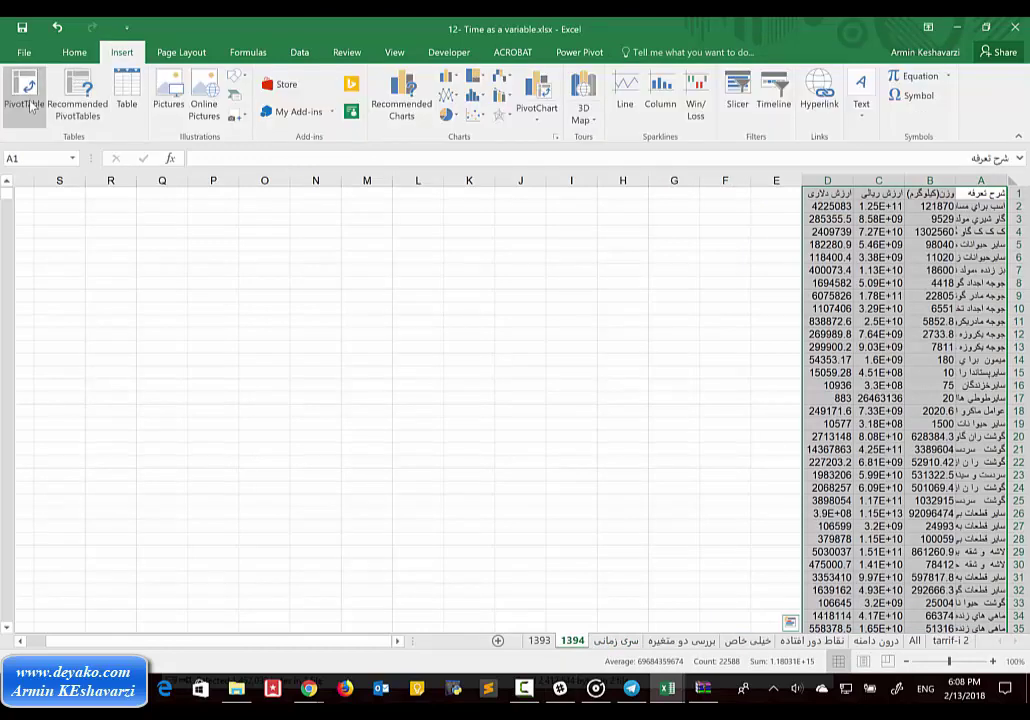
click(127, 92)
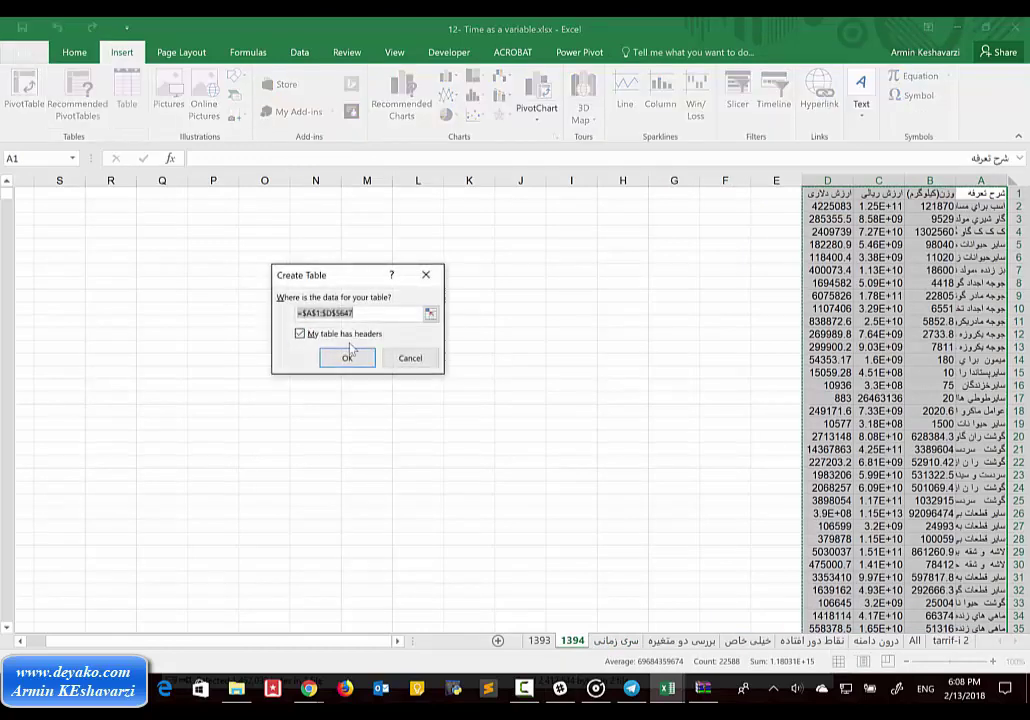
click(352, 358)
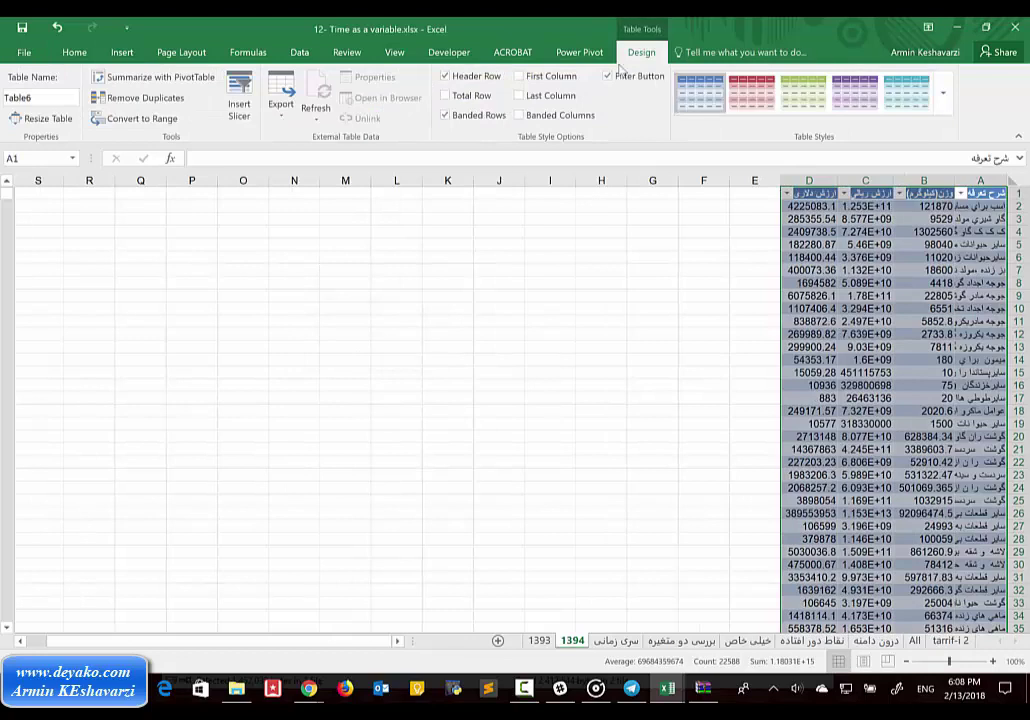
Format the 1393 sheet data as Table7 with headers and return to the سری زمانی sheet
click(539, 640)
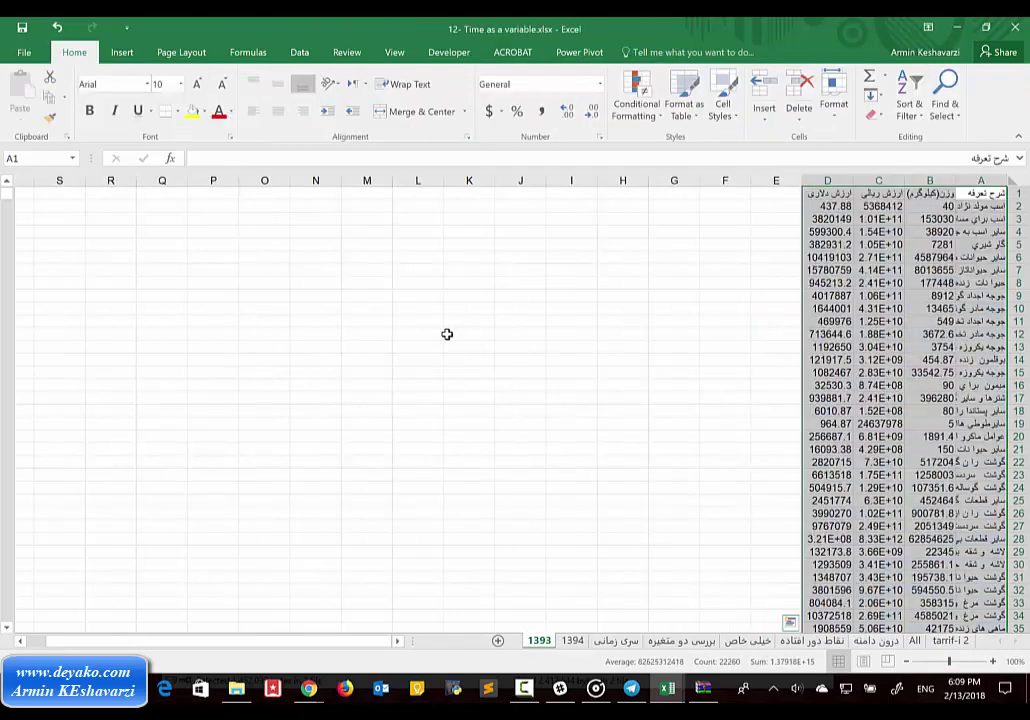
click(121, 52)
click(128, 93)
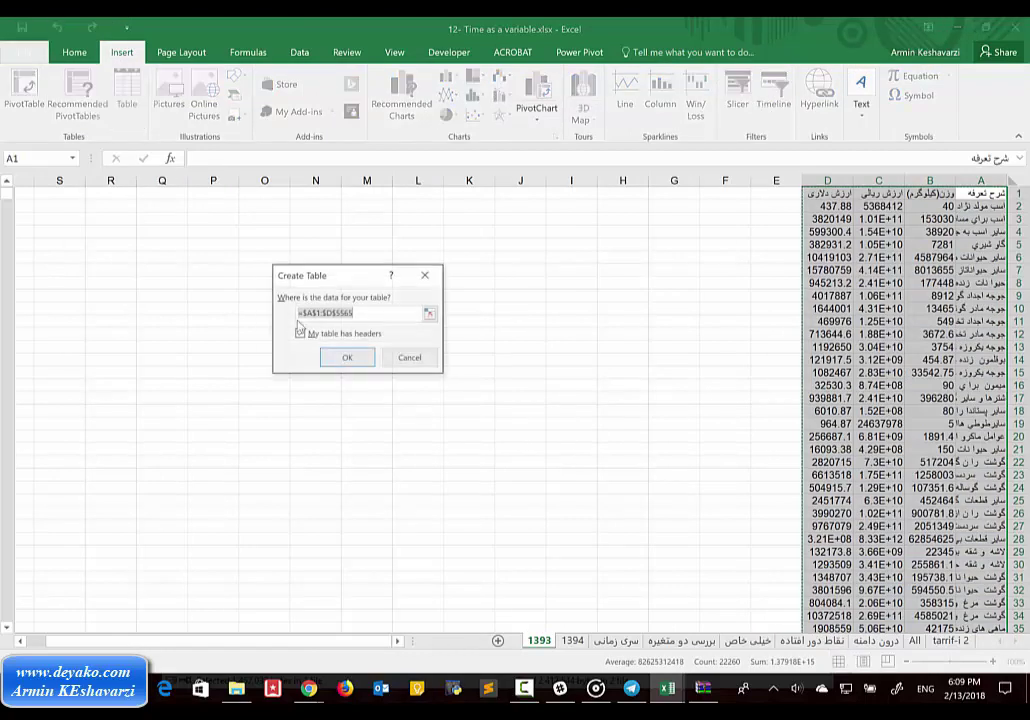
click(345, 358)
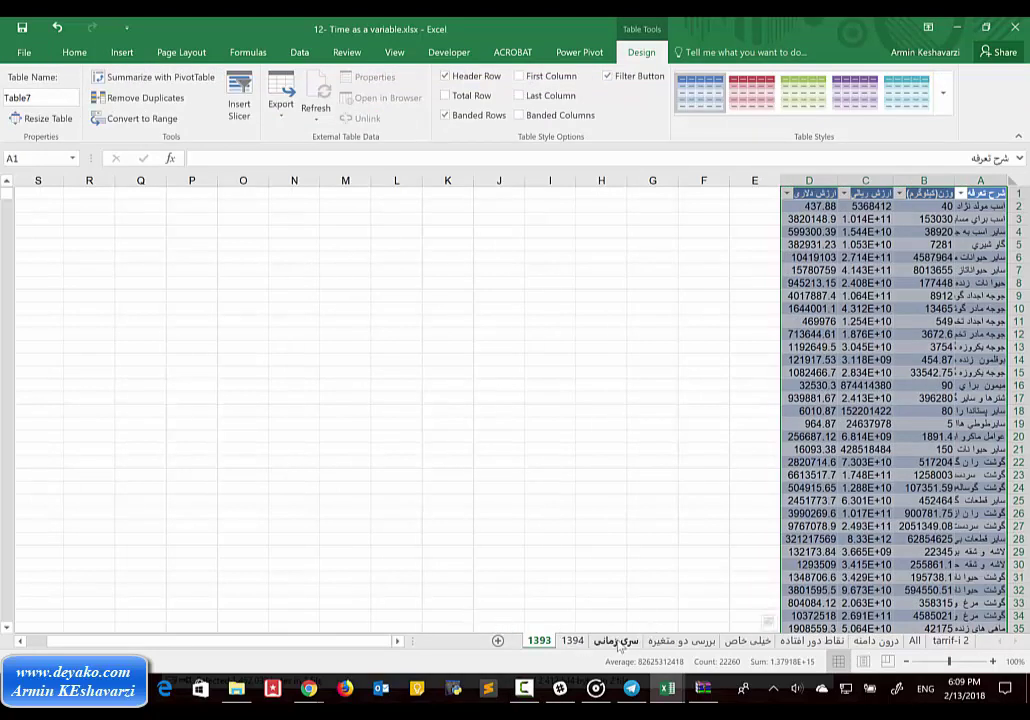
click(616, 640)
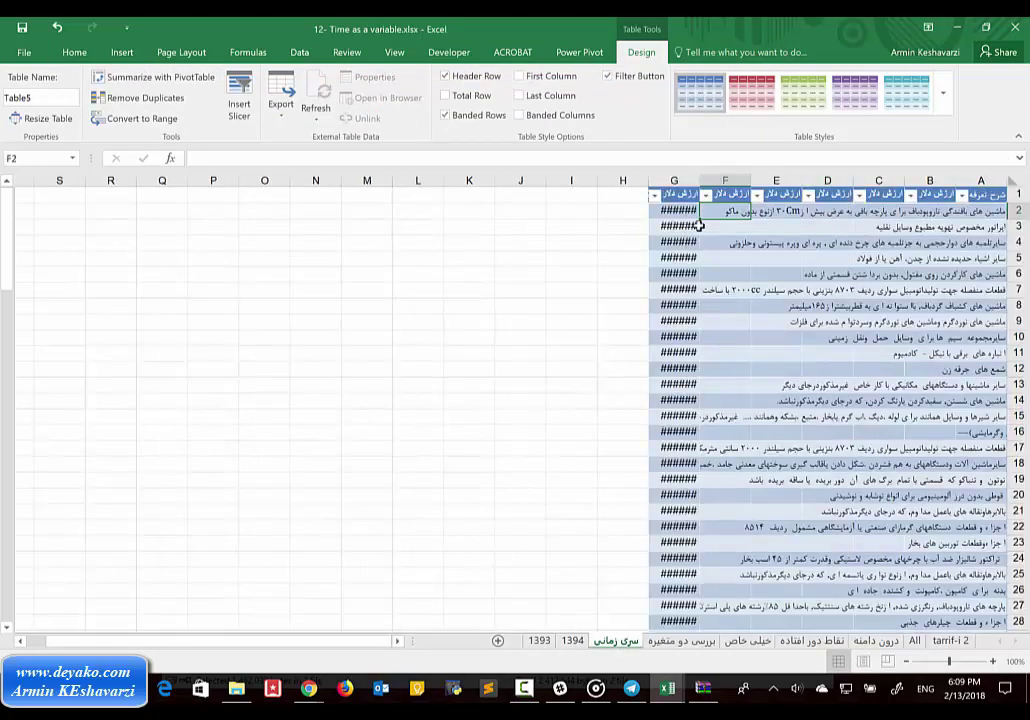
Enter =VLOOKUP([@[شرح تعرفه]],Table7,1,0) in F2 to fill the 1394 column
text(=vl)
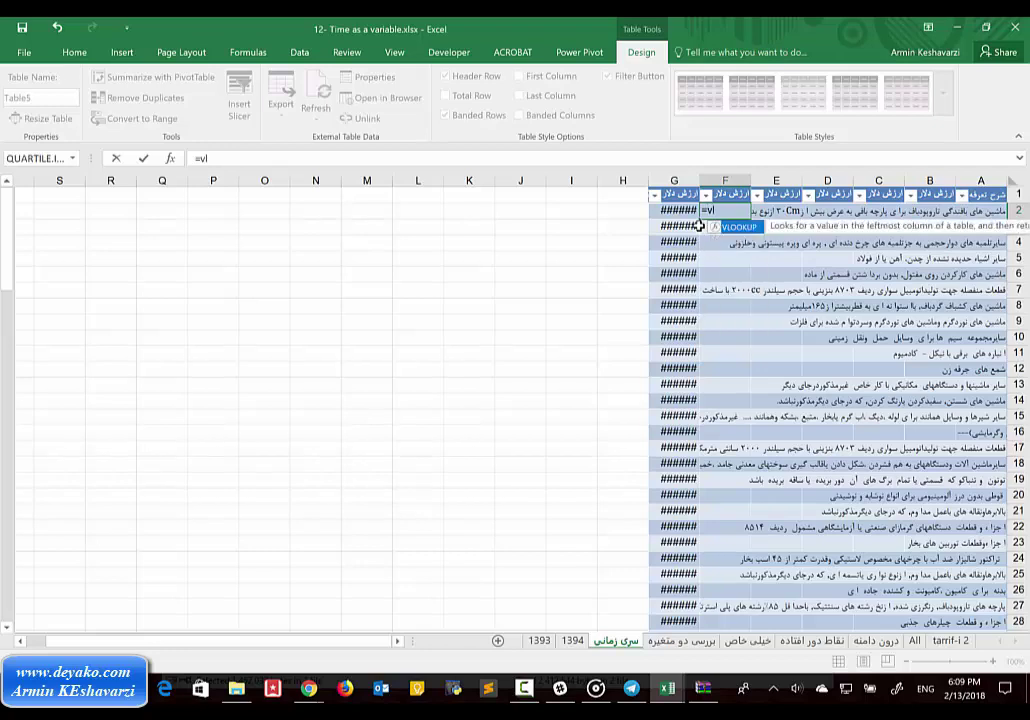
key(Tab)
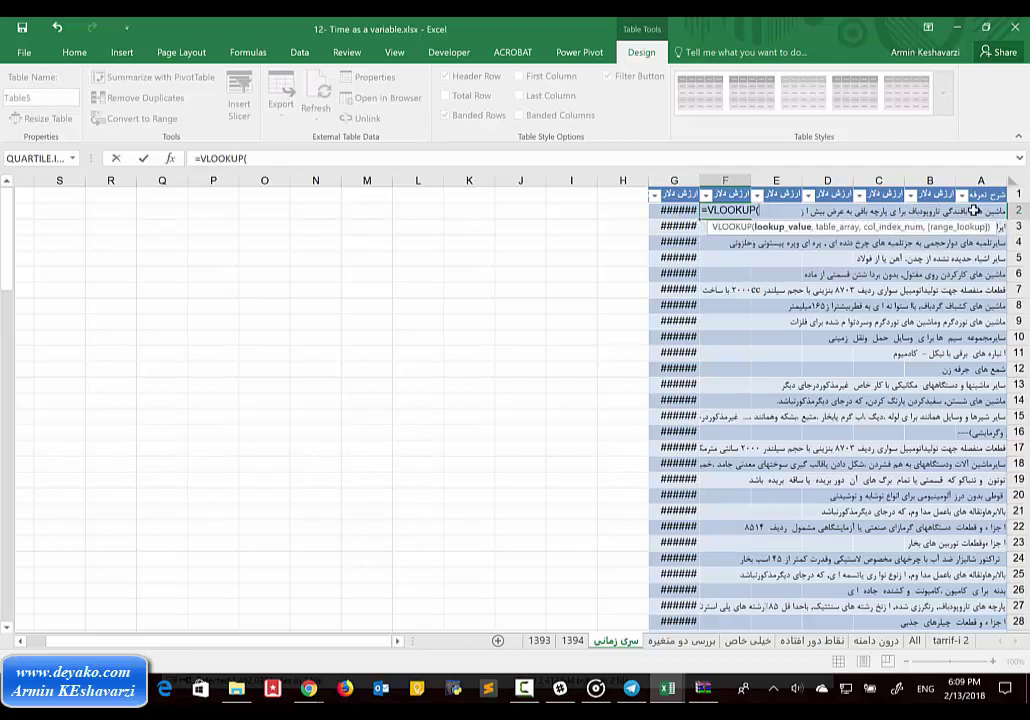
click(980, 211)
text(,t)
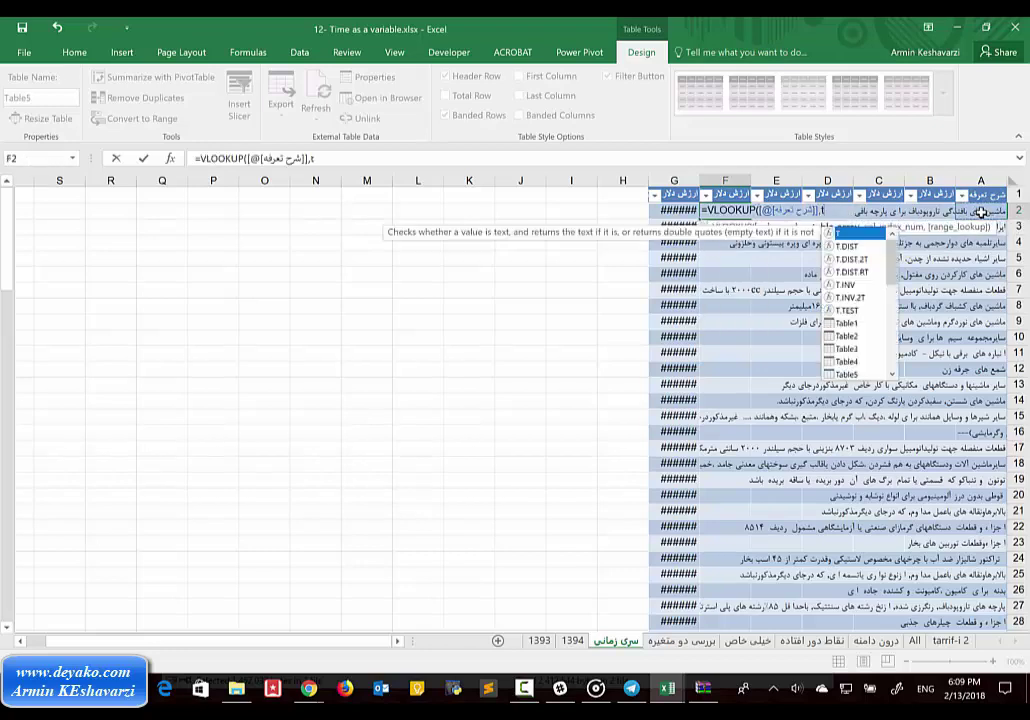
text(able)
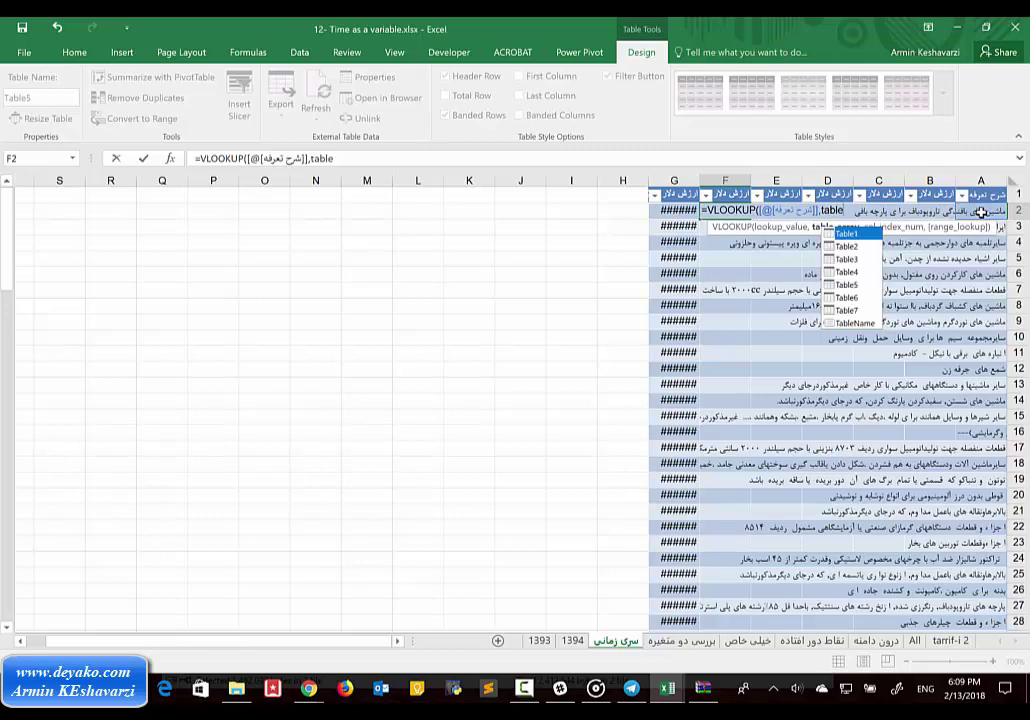
text(7,)
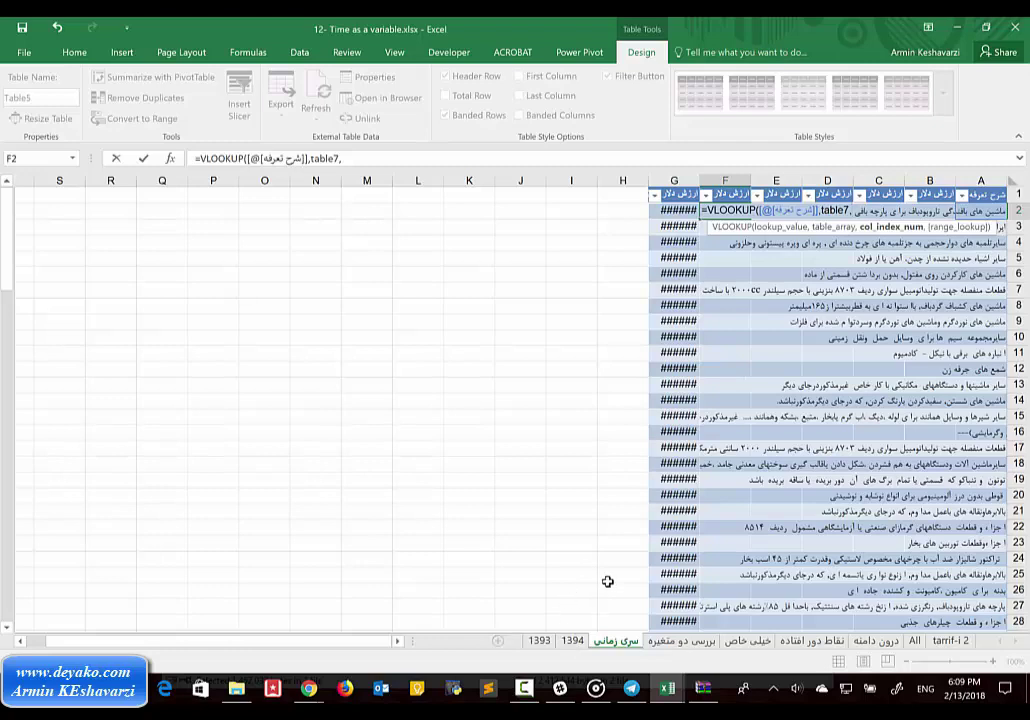
text(1,)
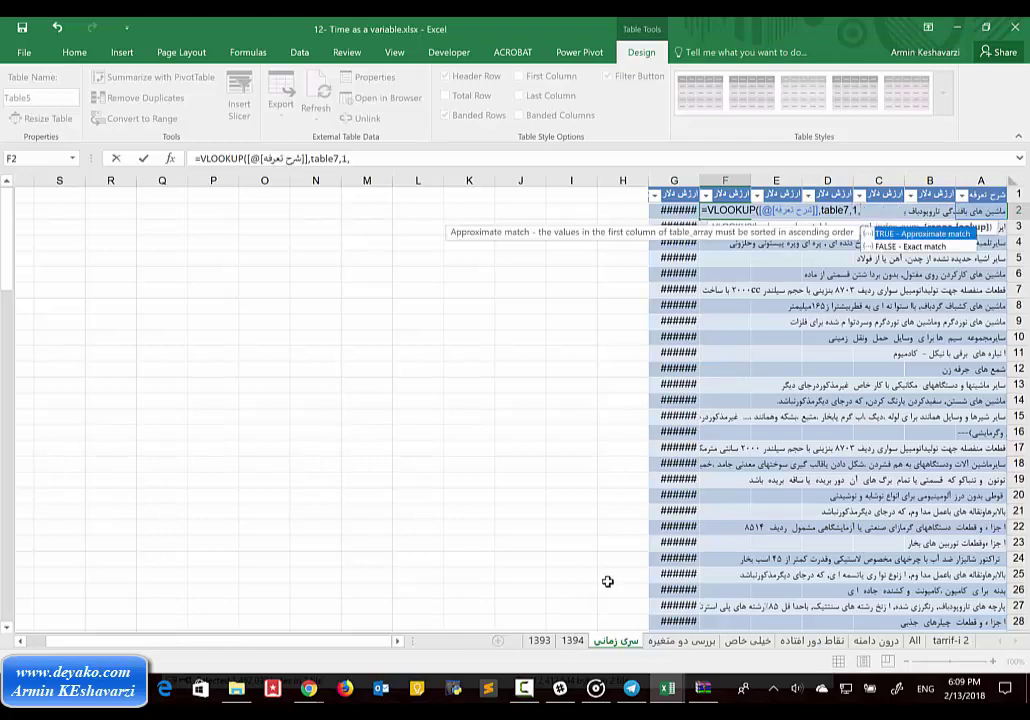
text(0))
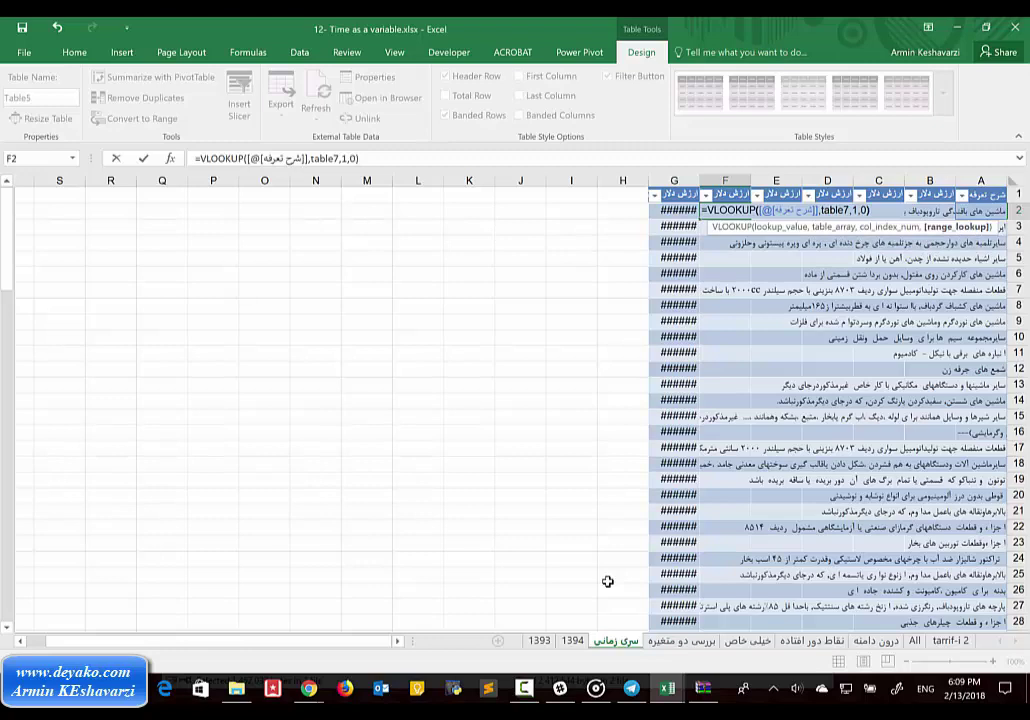
key(Return)
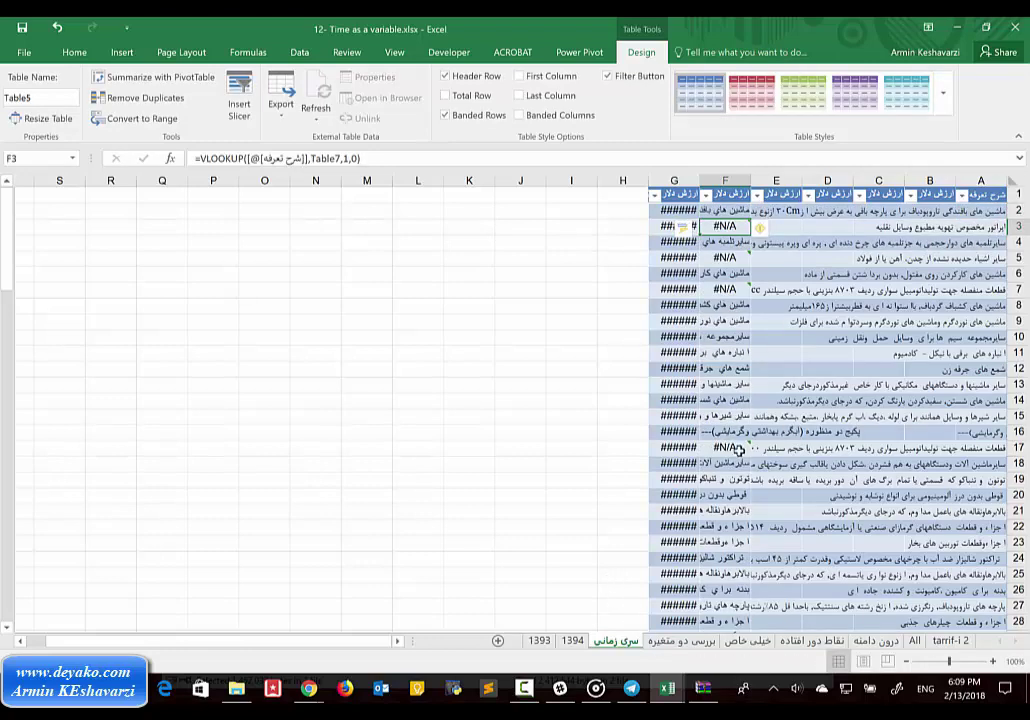
Check the data on the 1394 sheet, then return to cell F2 of سری زمانی
click(571, 643)
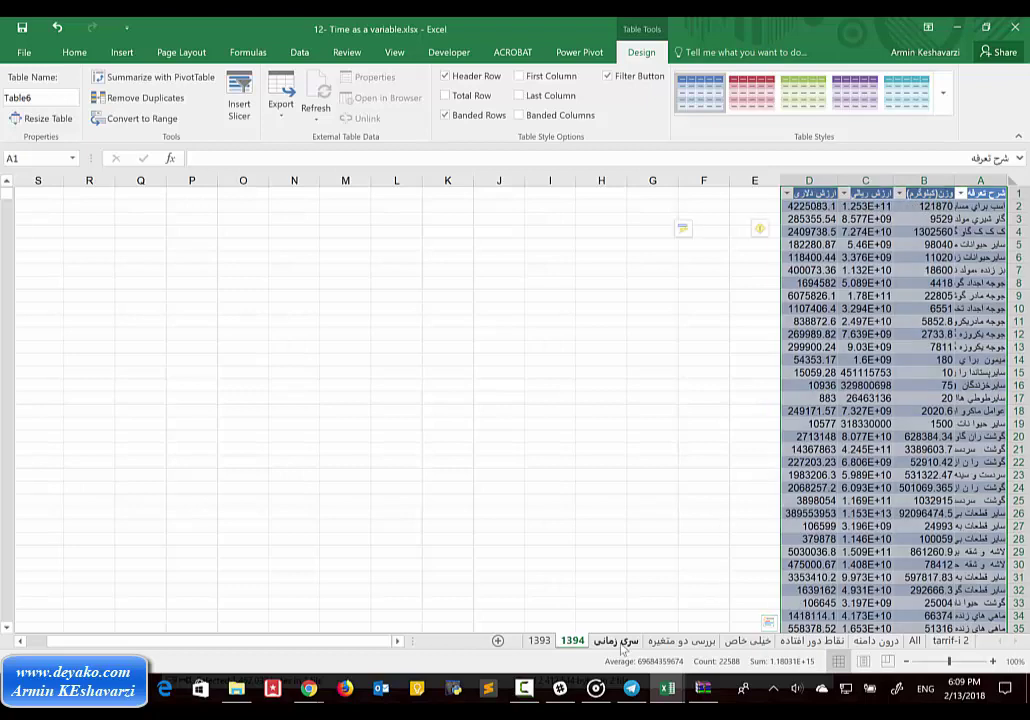
key(ctrl+Page_Up)
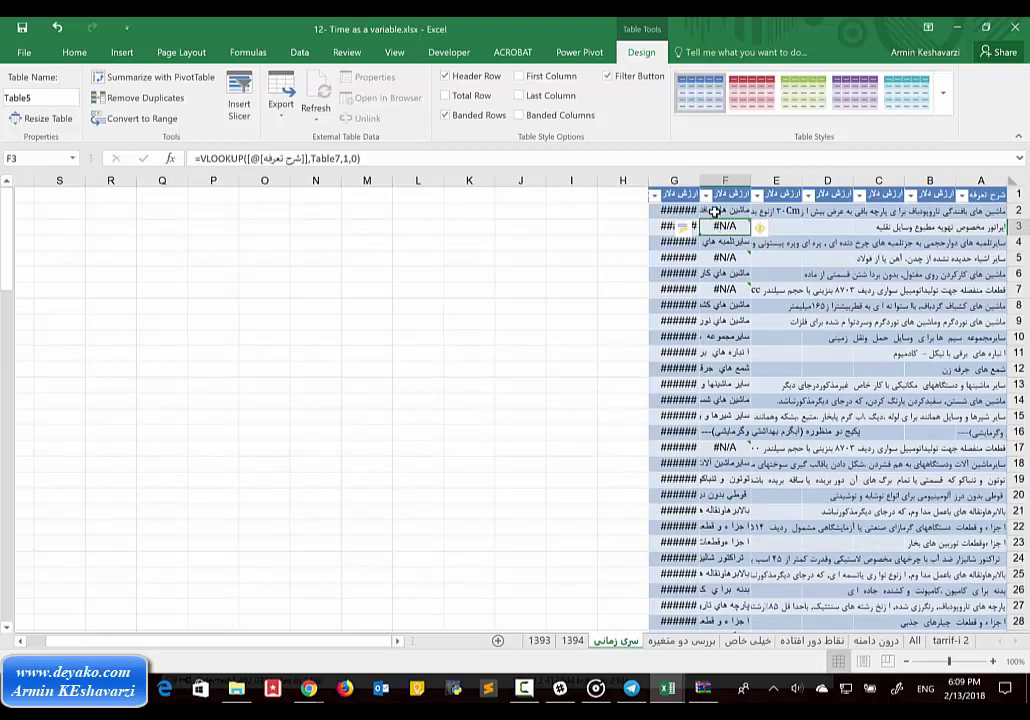
click(713, 212)
Change F2's lookup to return Table7's fourth column and inspect the #N/A in row 3
click(346, 158)
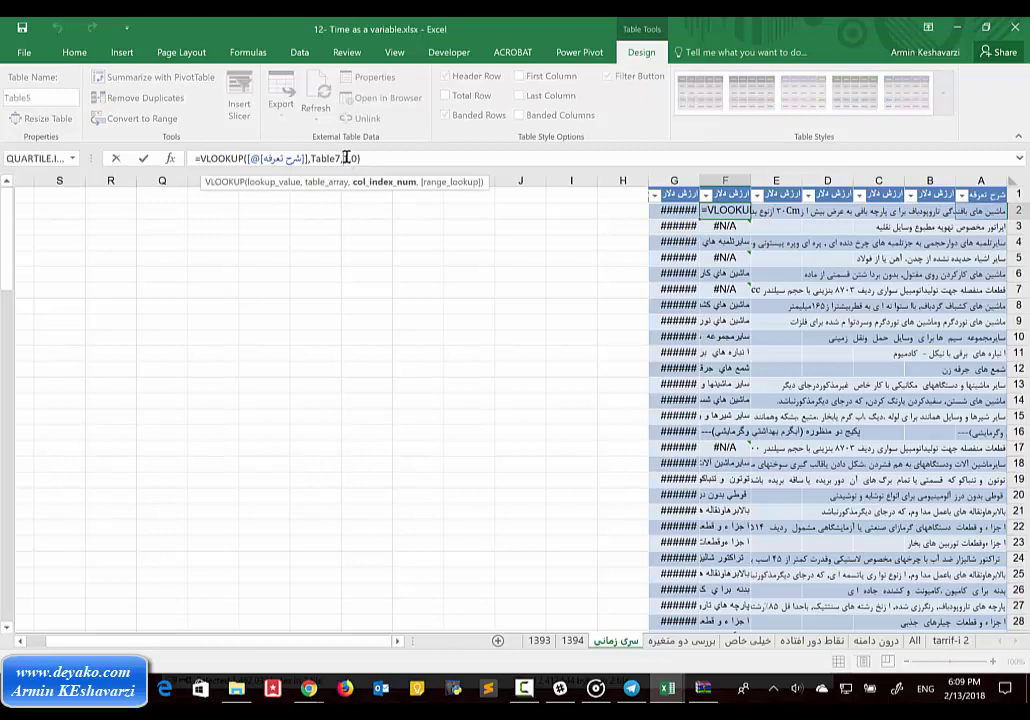
text(,0)
text(4)
key(Return)
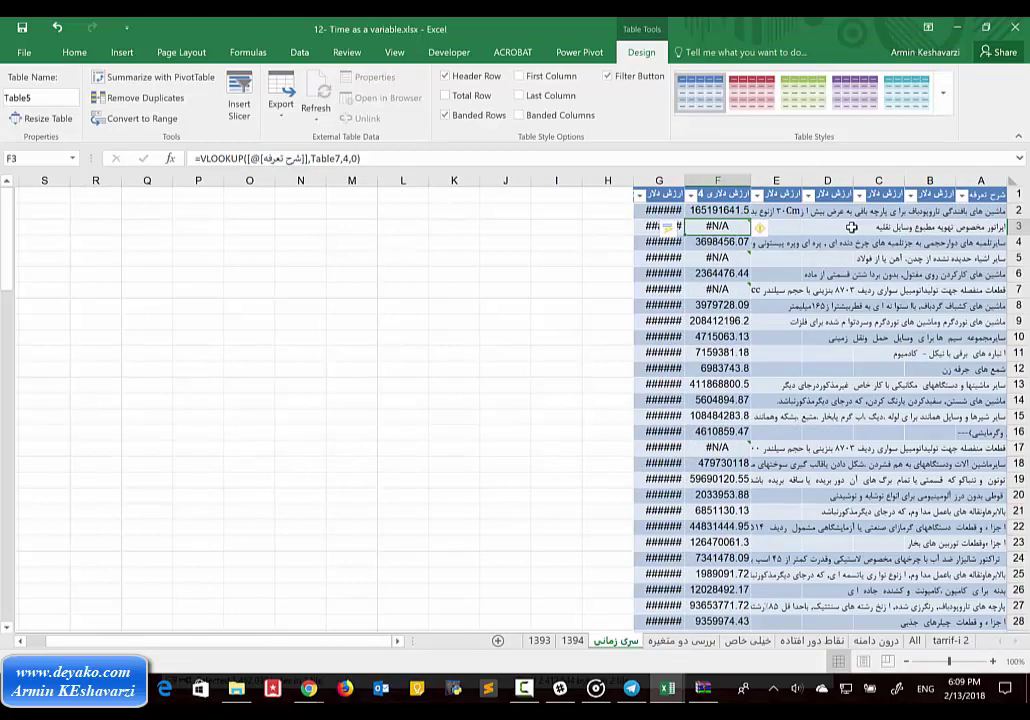
click(990, 227)
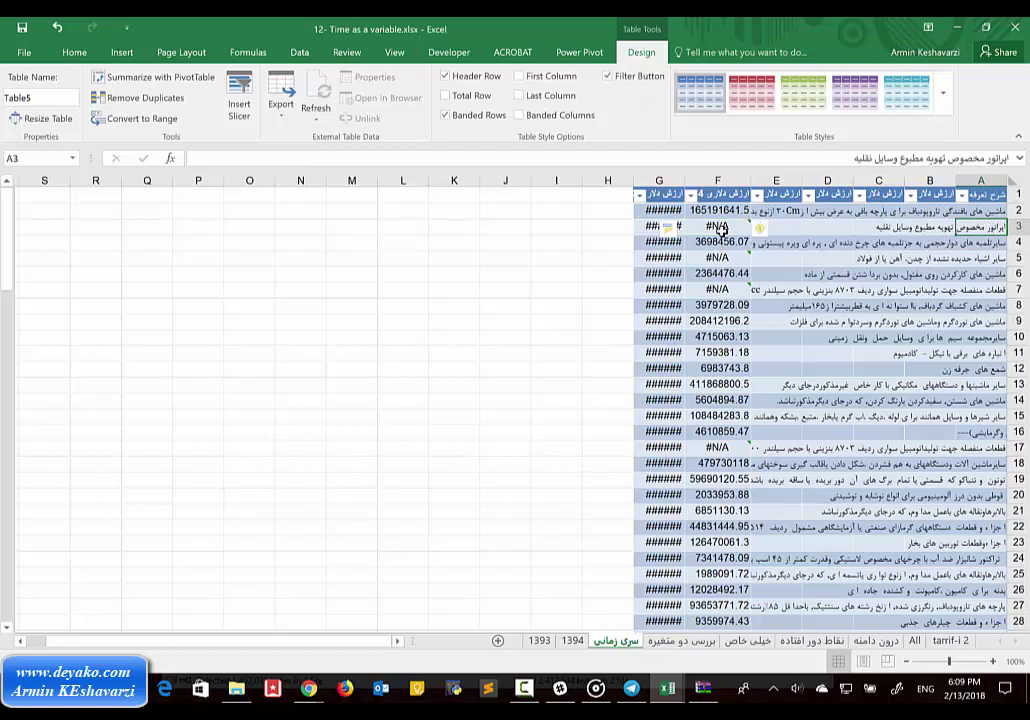
click(742, 226)
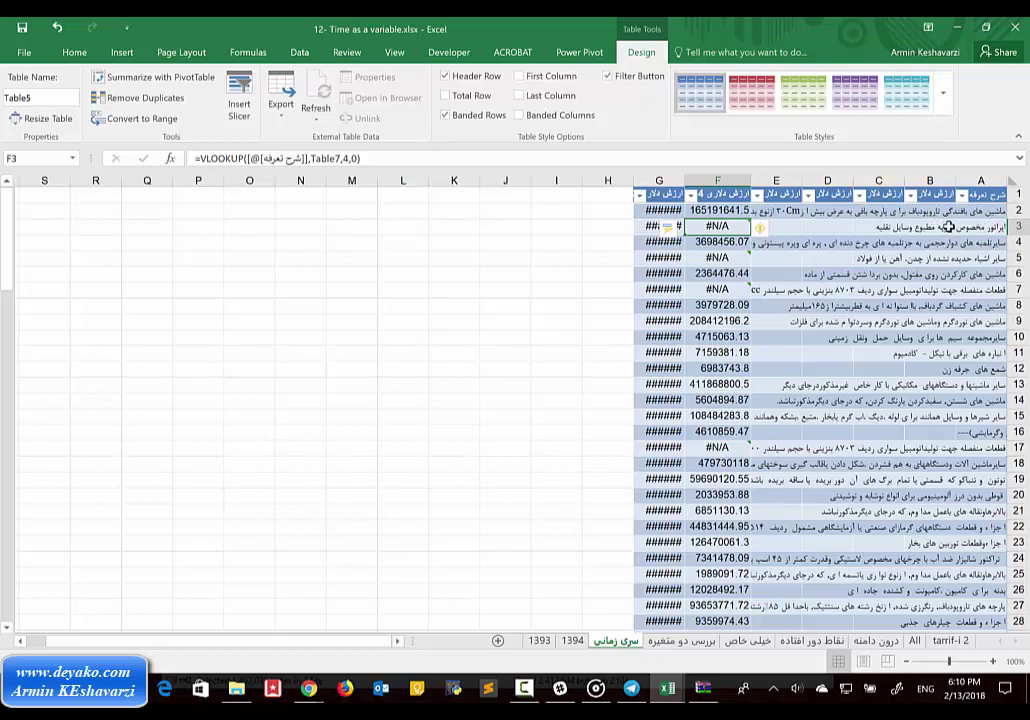
Wrap F2's lookup as =IFNA(VLOOKUP(...),"") so unmatched descriptions show blank
click(706, 211)
click(201, 158)
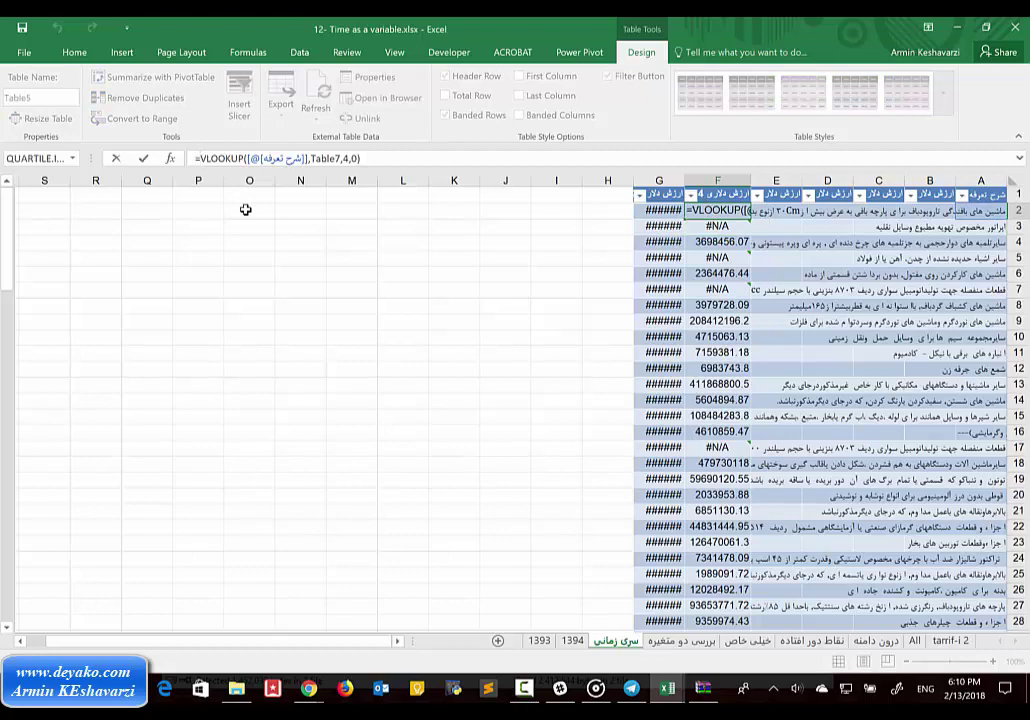
text(ifn)
key(Tab)
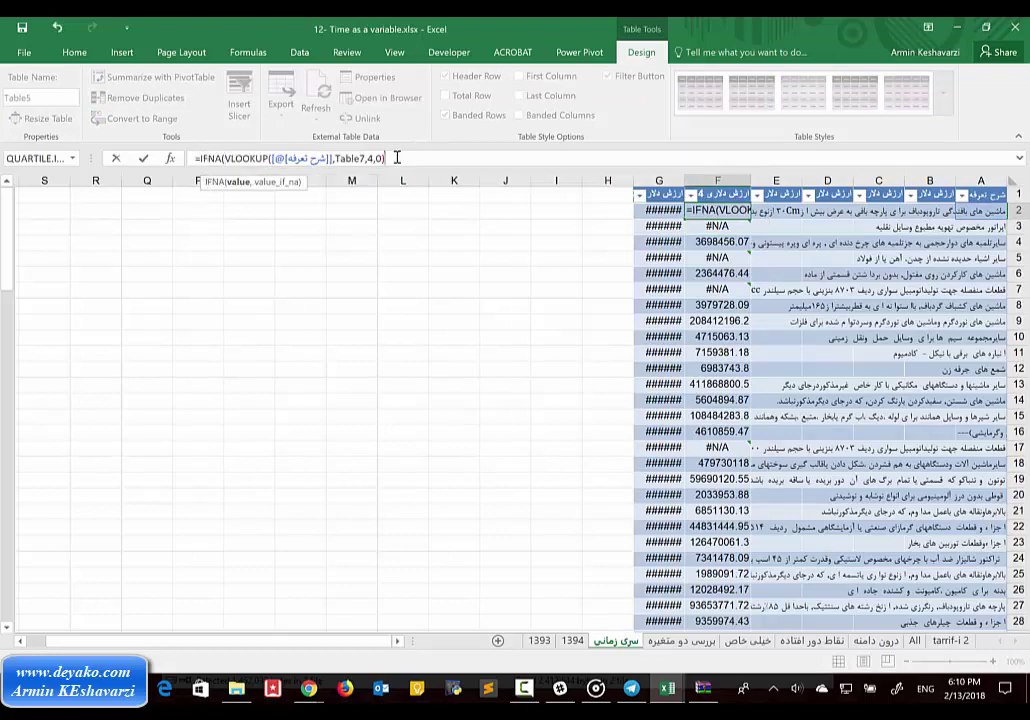
text(,)
key(Return)
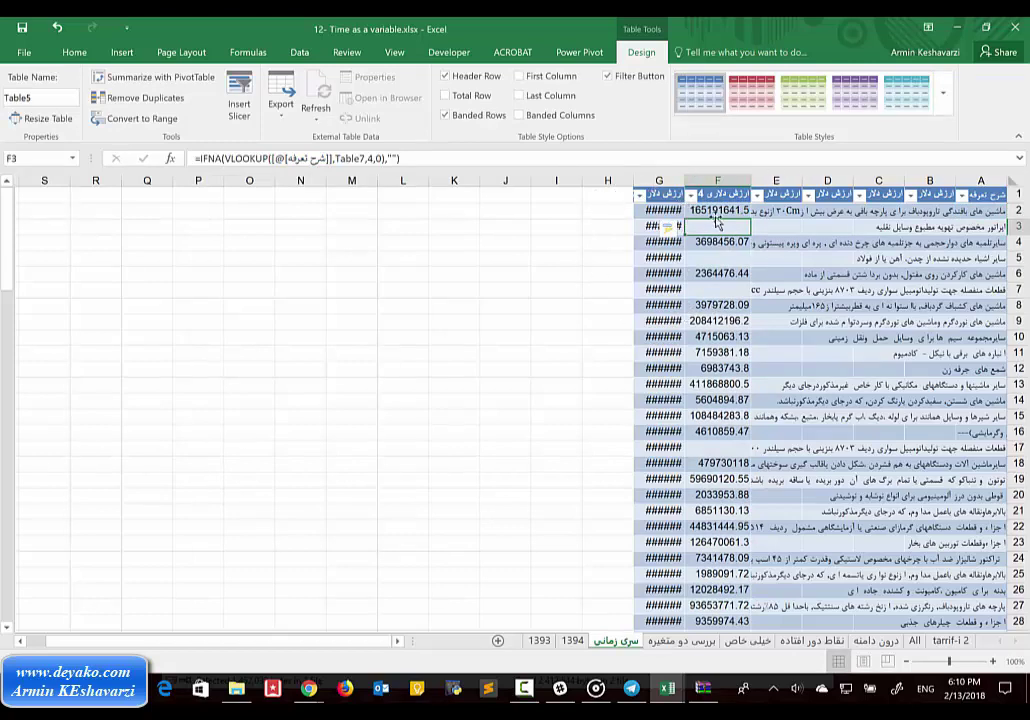
Widen column G and take F2's IFNA(VLOOKUP) formula text for reuse in E2
double_click(634, 181)
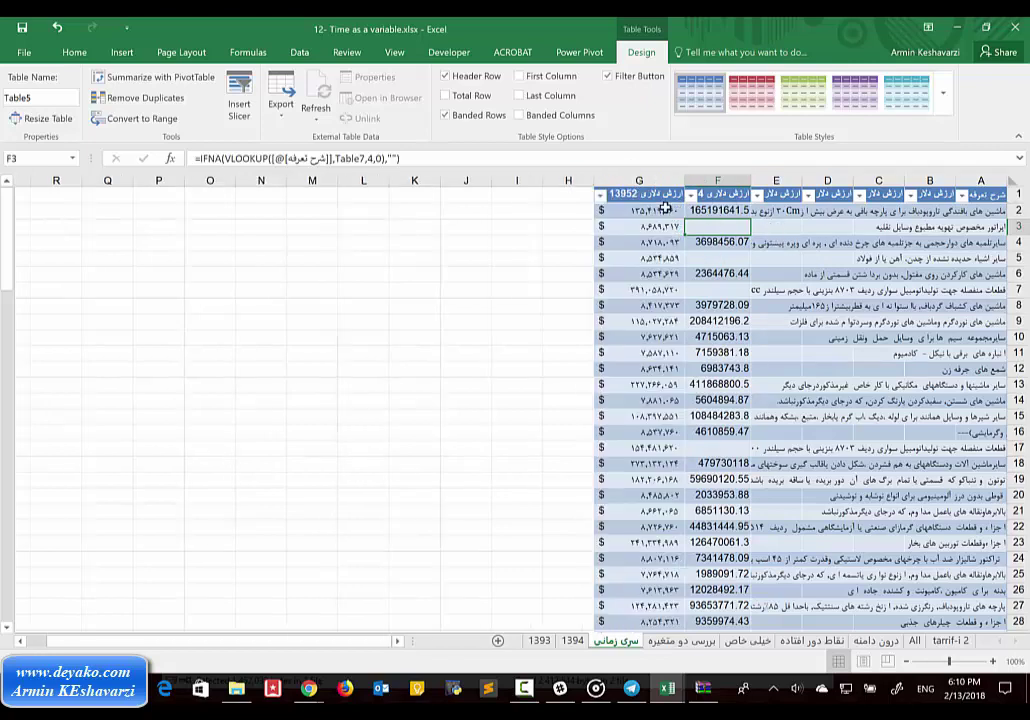
click(778, 197)
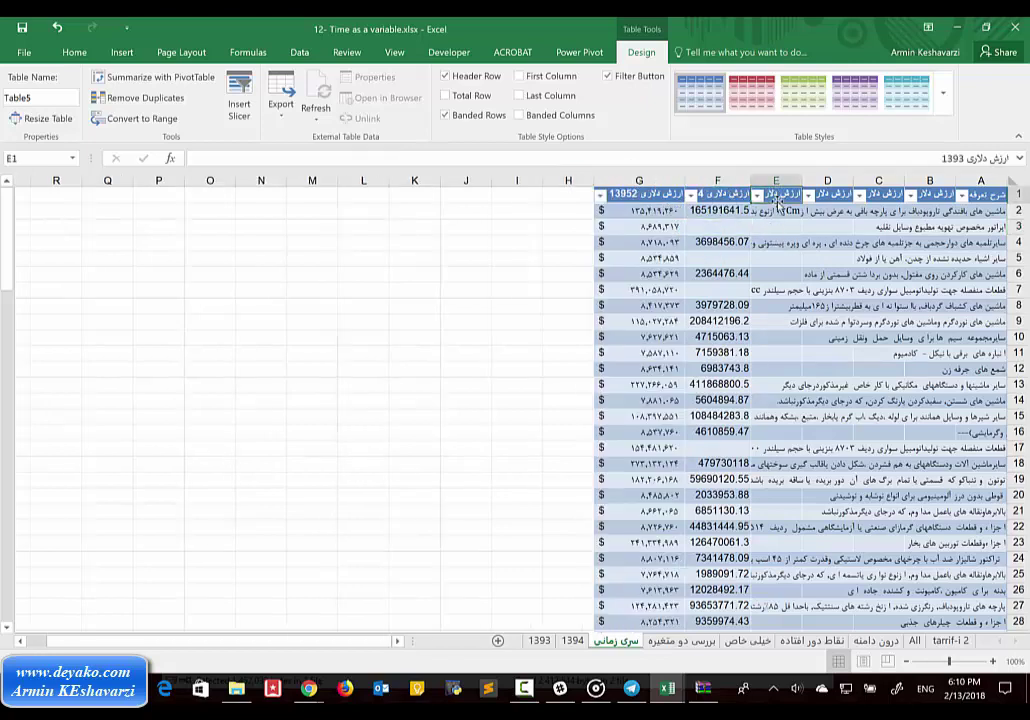
click(737, 209)
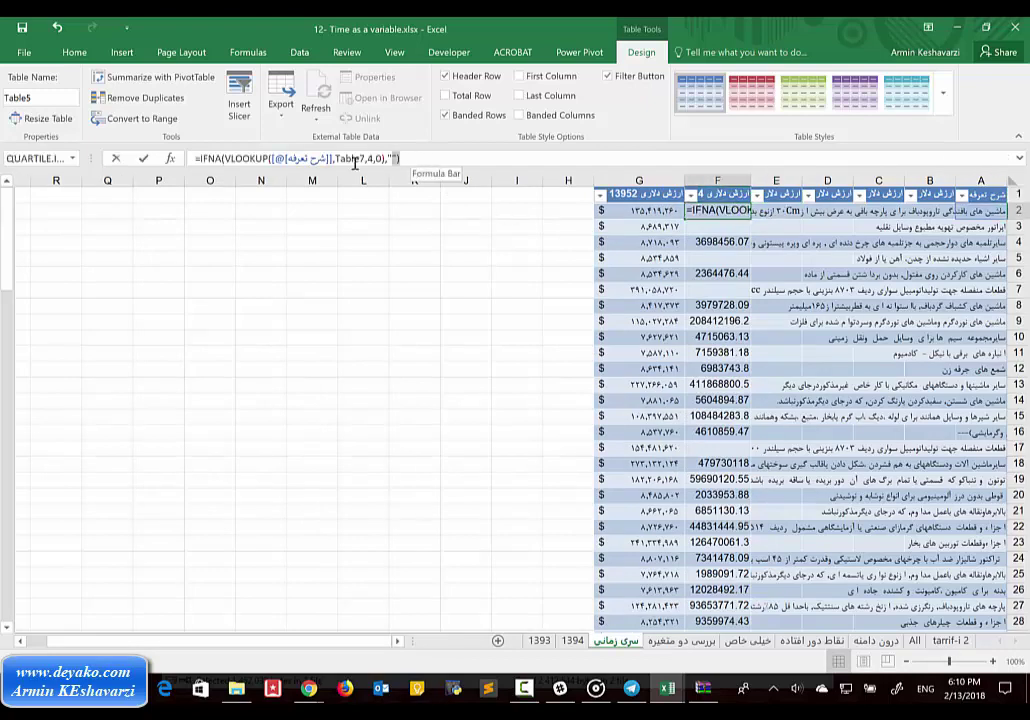
drag(414, 158, 197, 162)
key(ctrl+c)
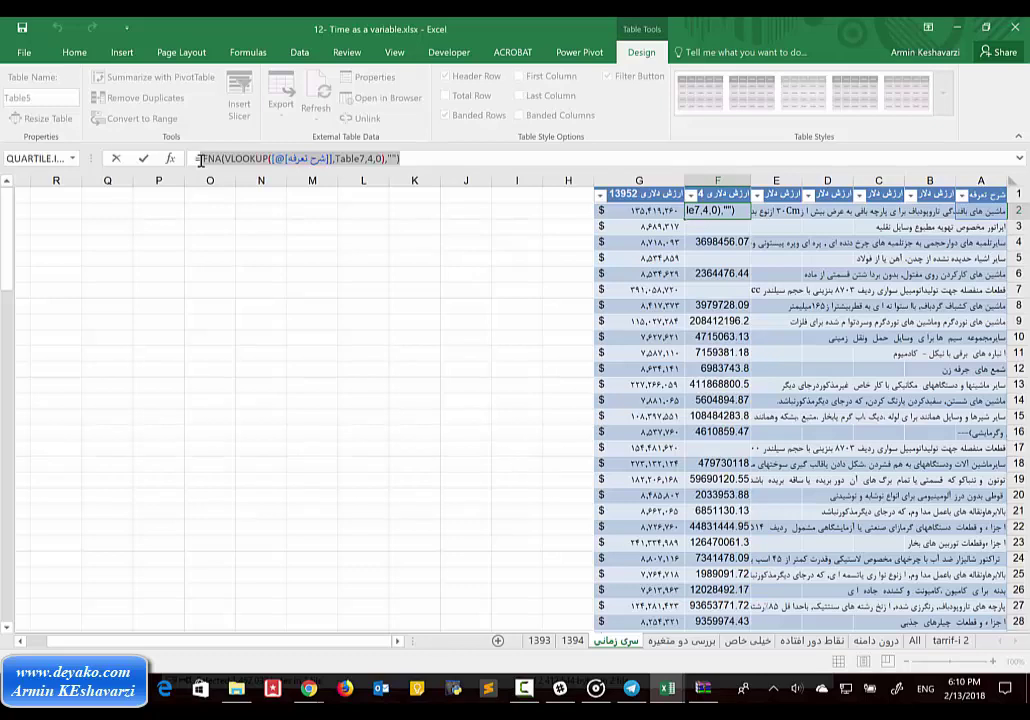
key(Escape)
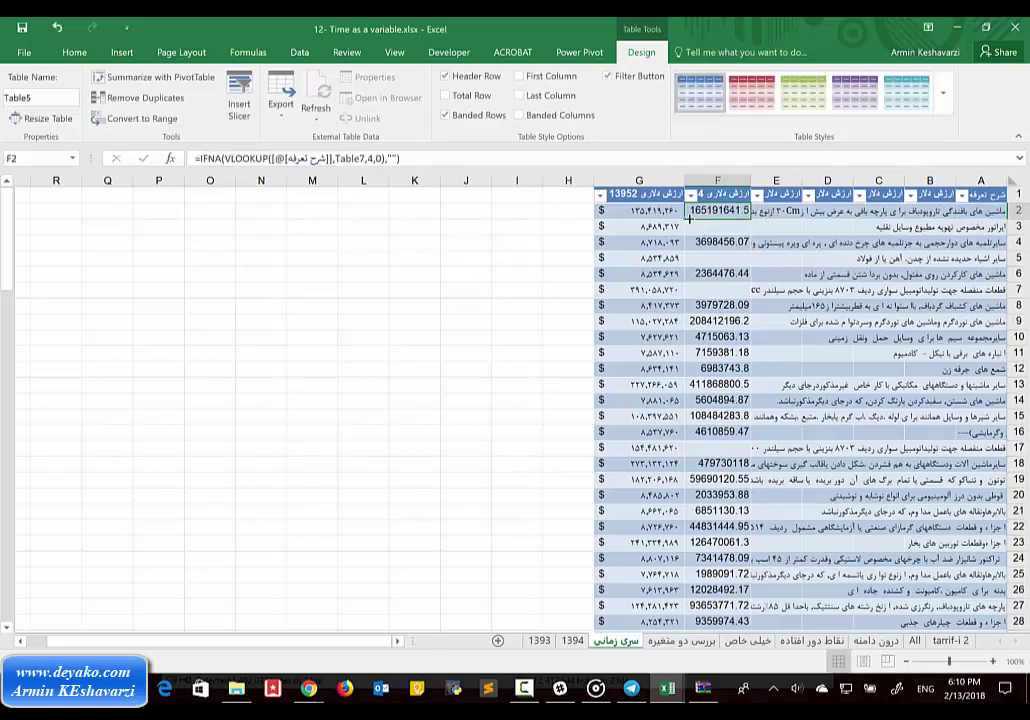
drag(689, 217, 785, 213)
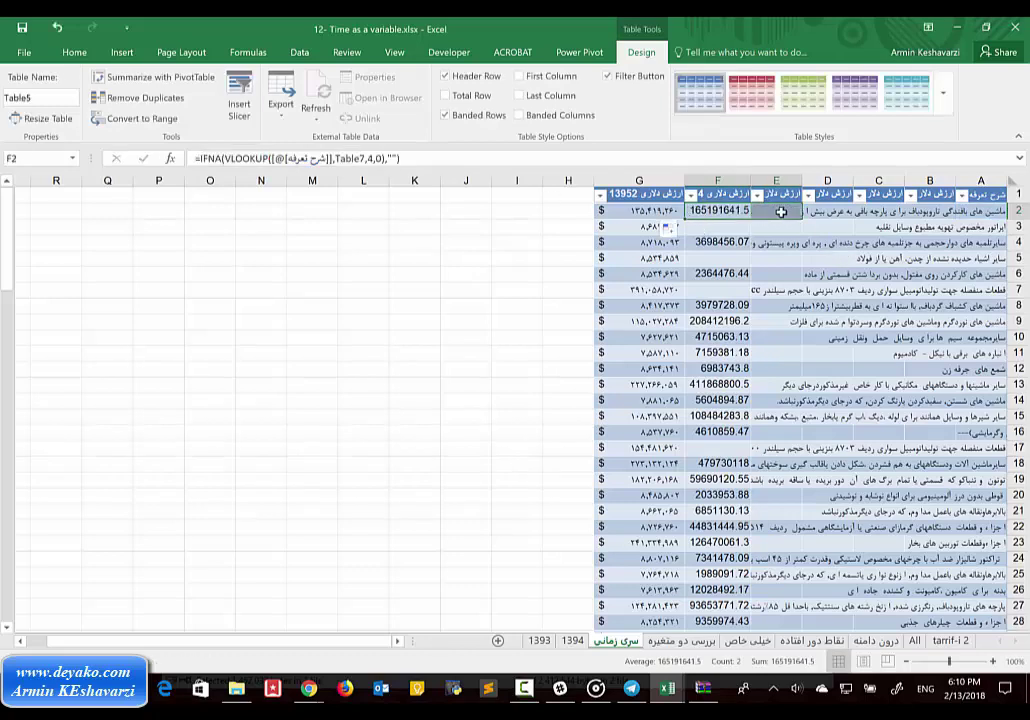
click(781, 212)
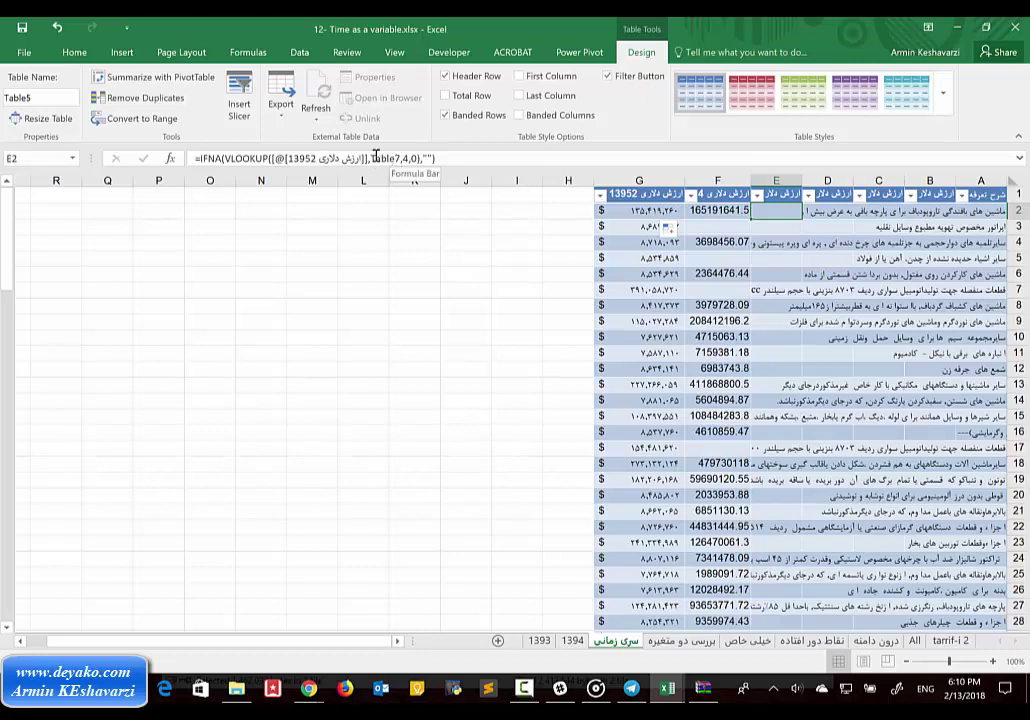
click(325, 158)
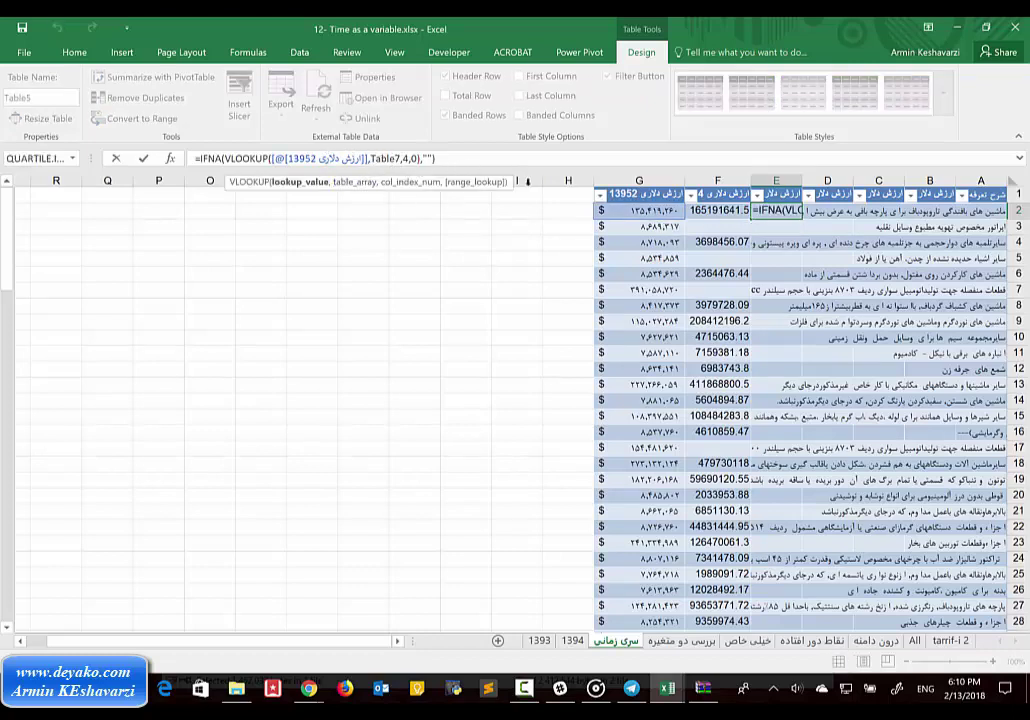
key(ctrl+Return)
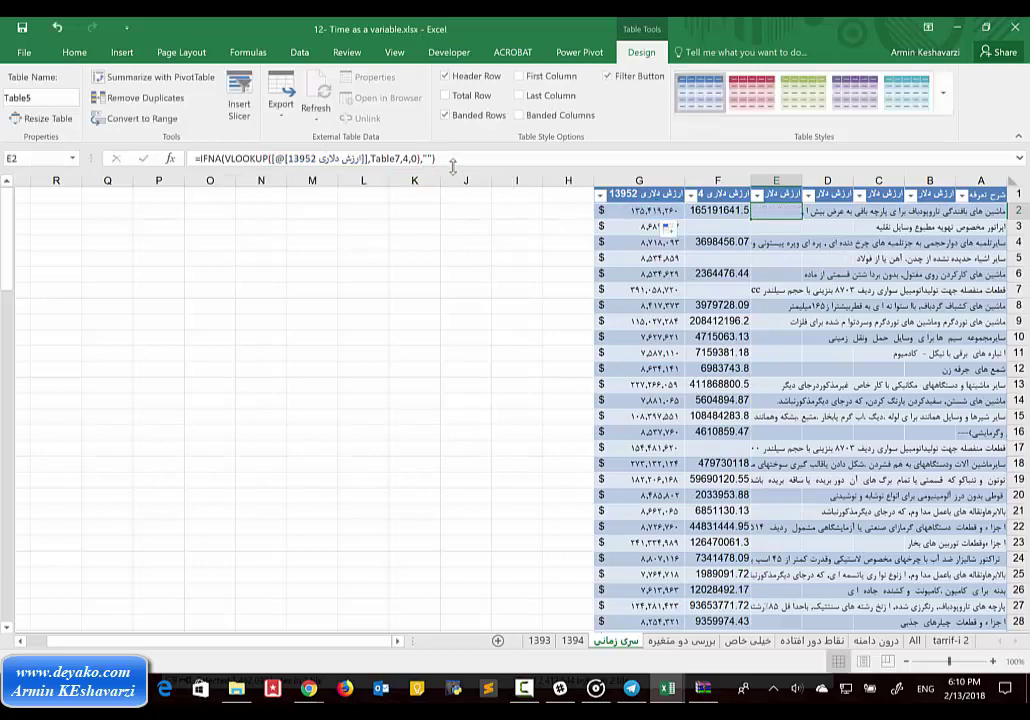
Paste the lookup formula into E2, changing Table7 to Table8
click(686, 240)
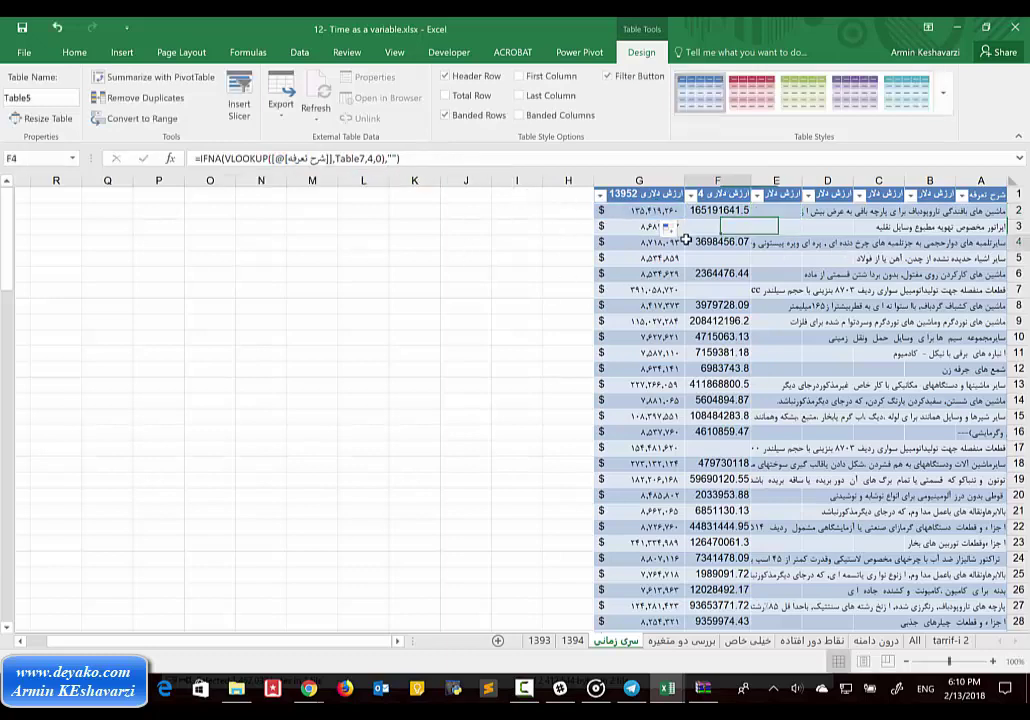
key(Up)
key(Up)
key(Right)
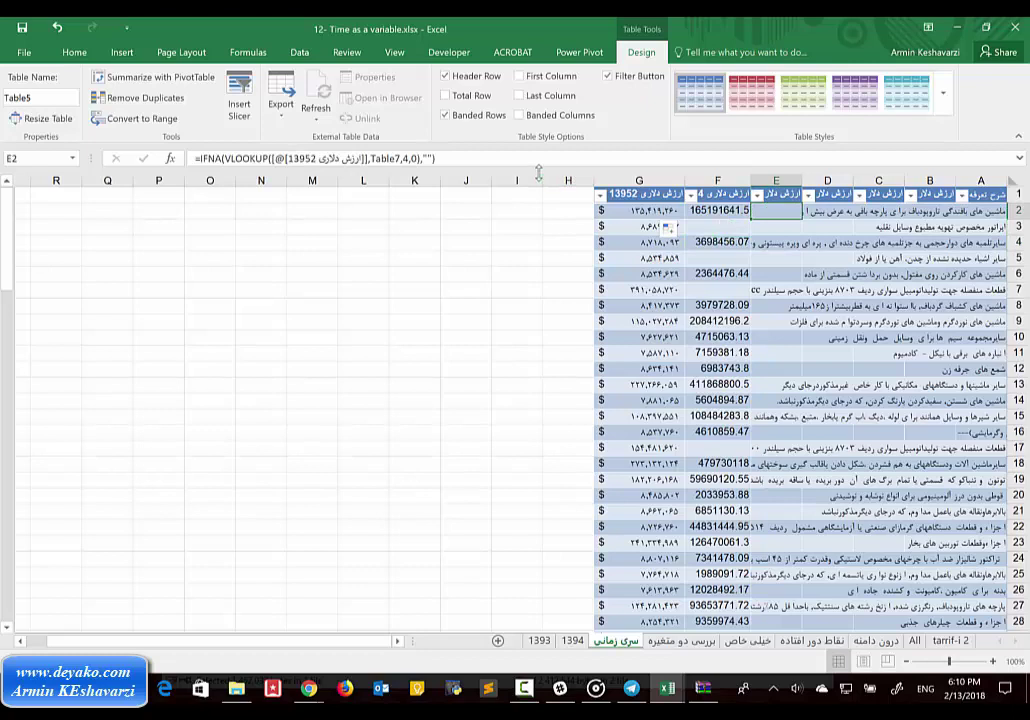
text(=)
key(ctrl+v)
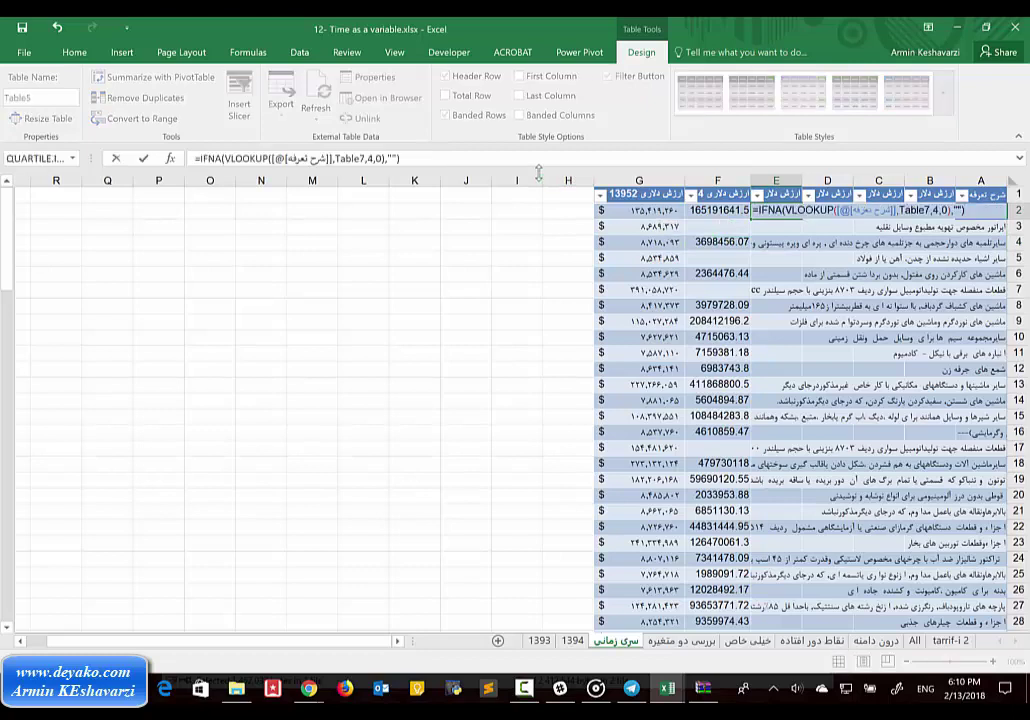
click(358, 158)
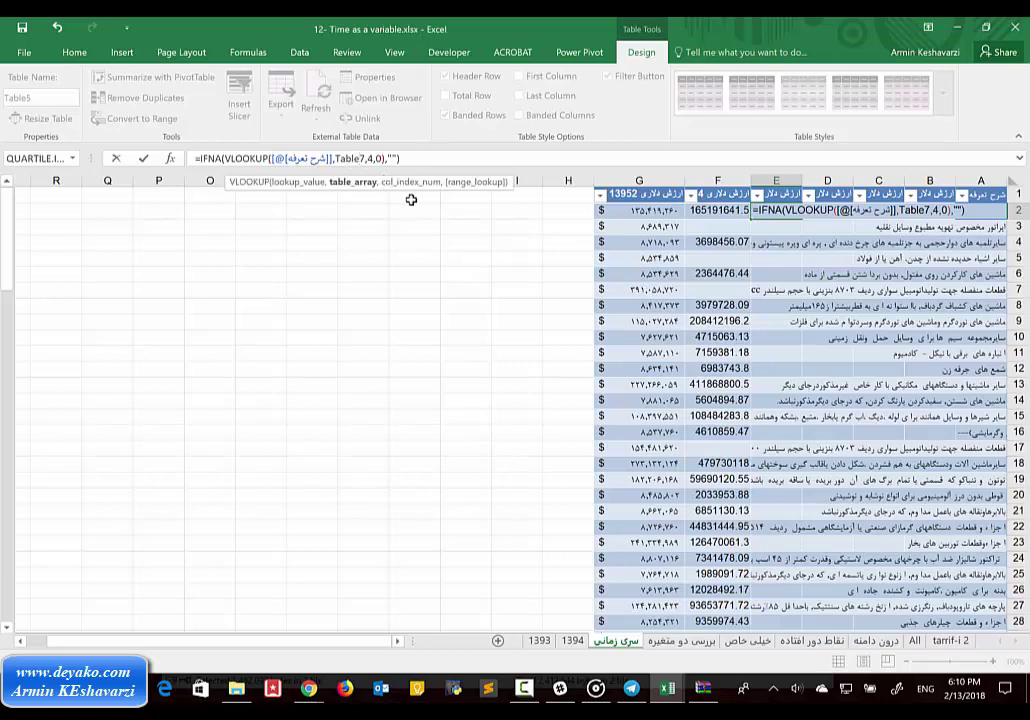
key(Delete)
text(8)
key(Return)
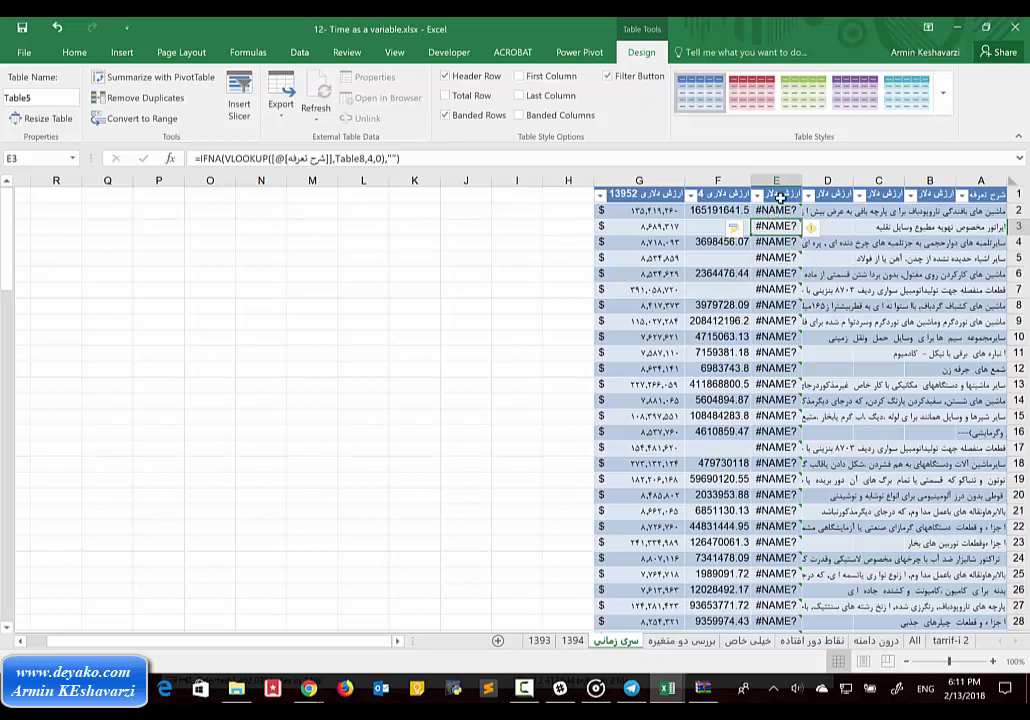
Re-confirm E2's formula, which still shows #NAME? errors
click(769, 210)
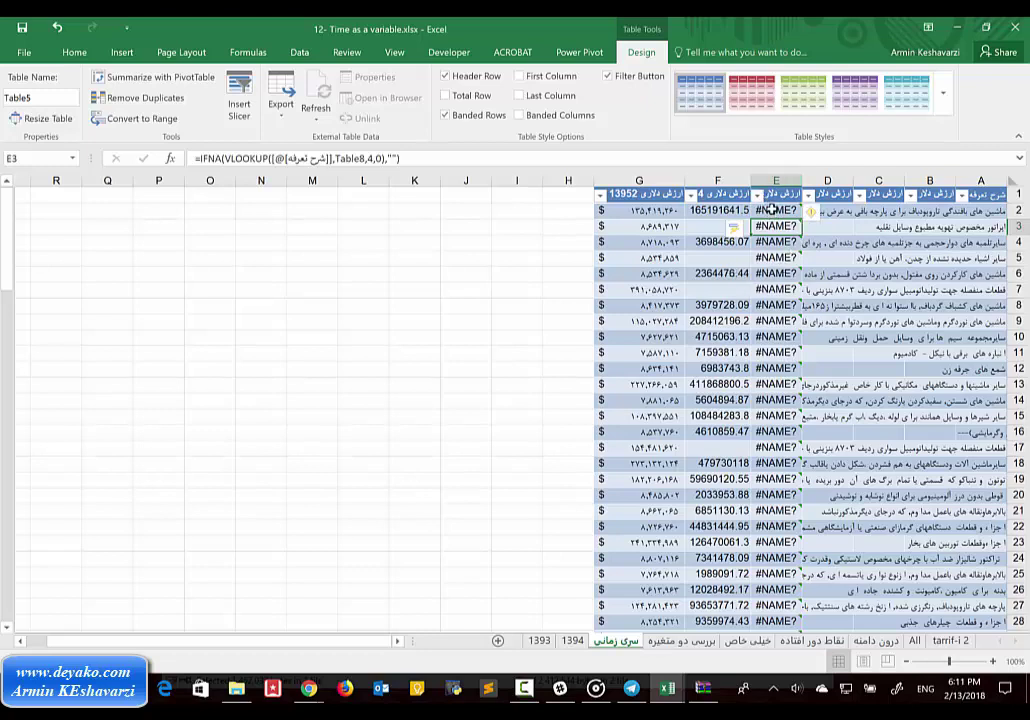
click(462, 157)
key(Return)
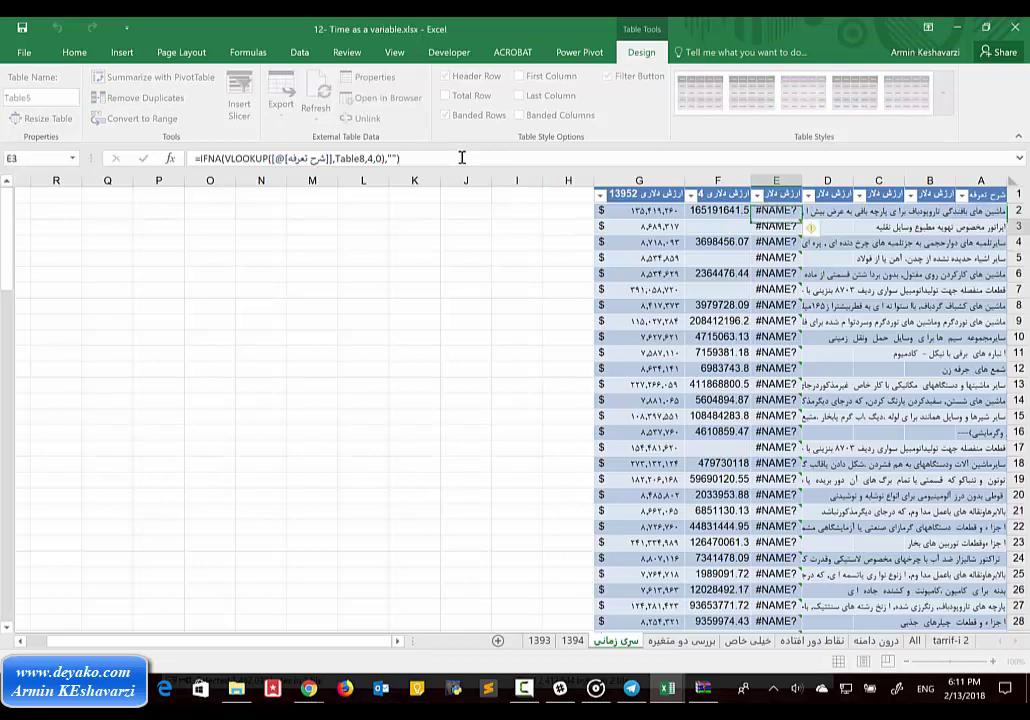
Check the tables on the 1393 and 1394 sheets, then point E2's lookup at Table7
click(545, 644)
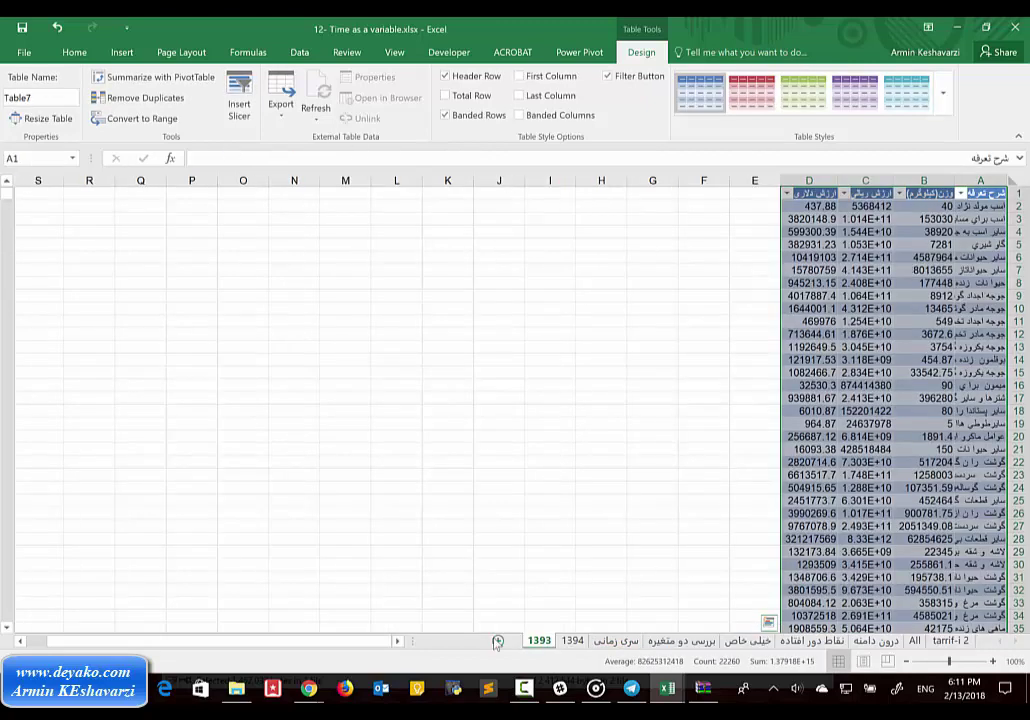
click(573, 641)
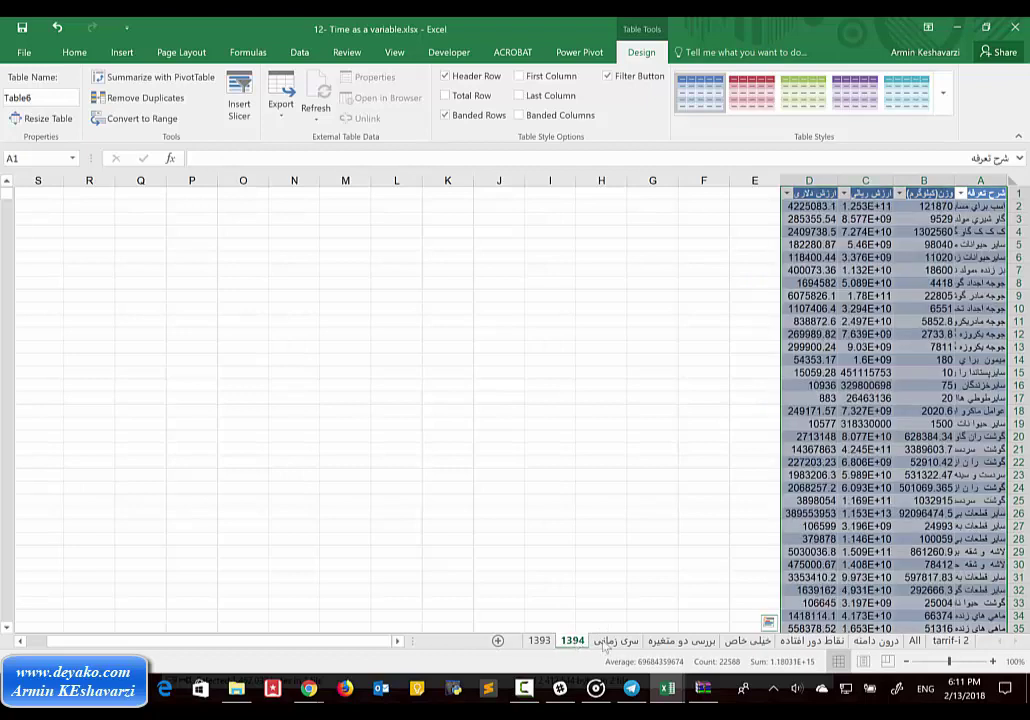
click(617, 641)
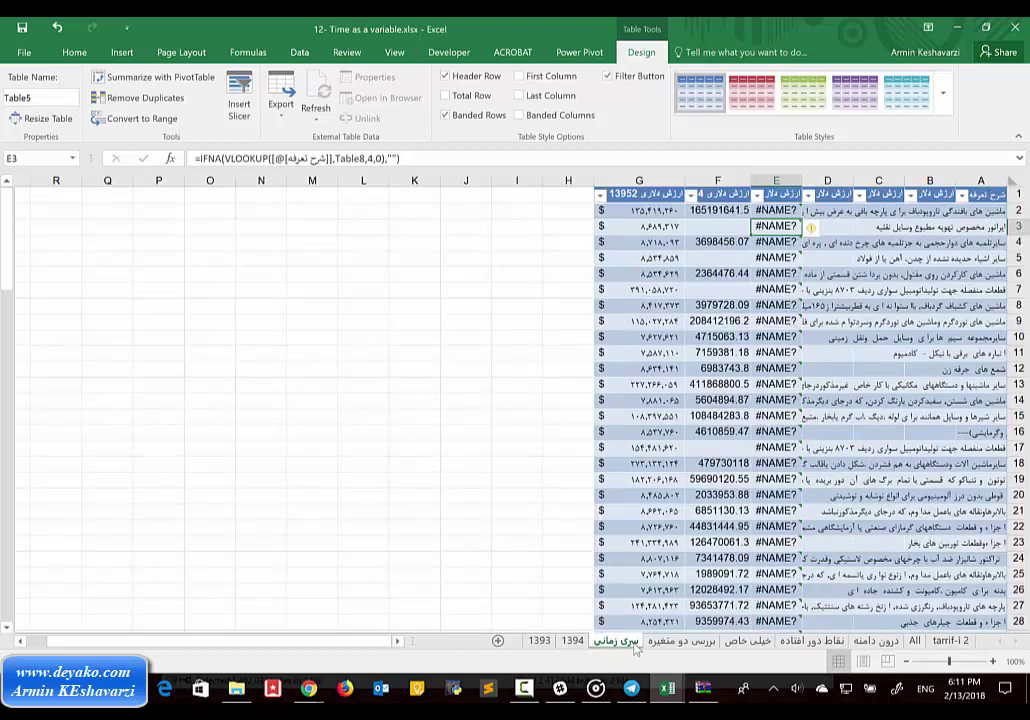
click(785, 211)
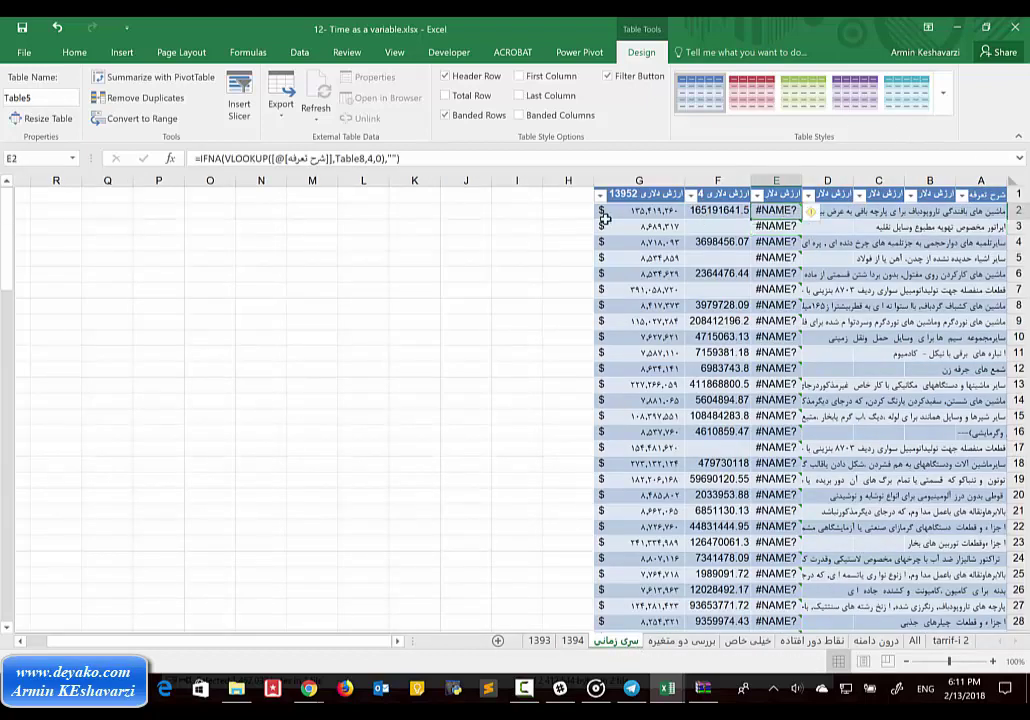
click(362, 159)
key(BackSpace)
text(7)
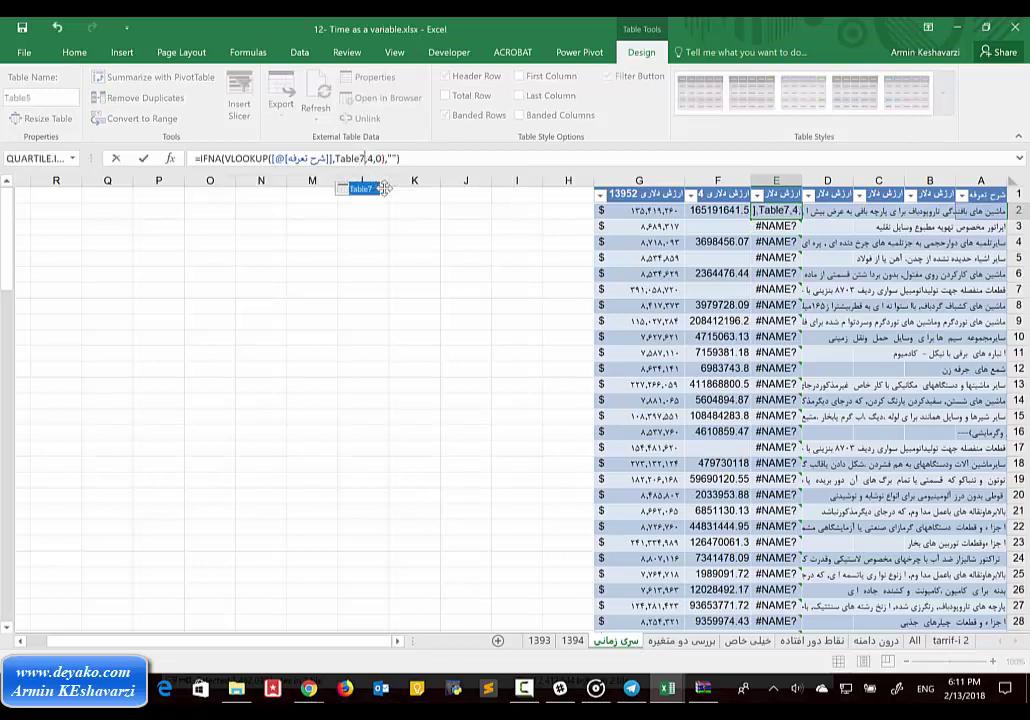
key(Return)
Point F2's lookup at Table6 instead of Table7
click(720, 211)
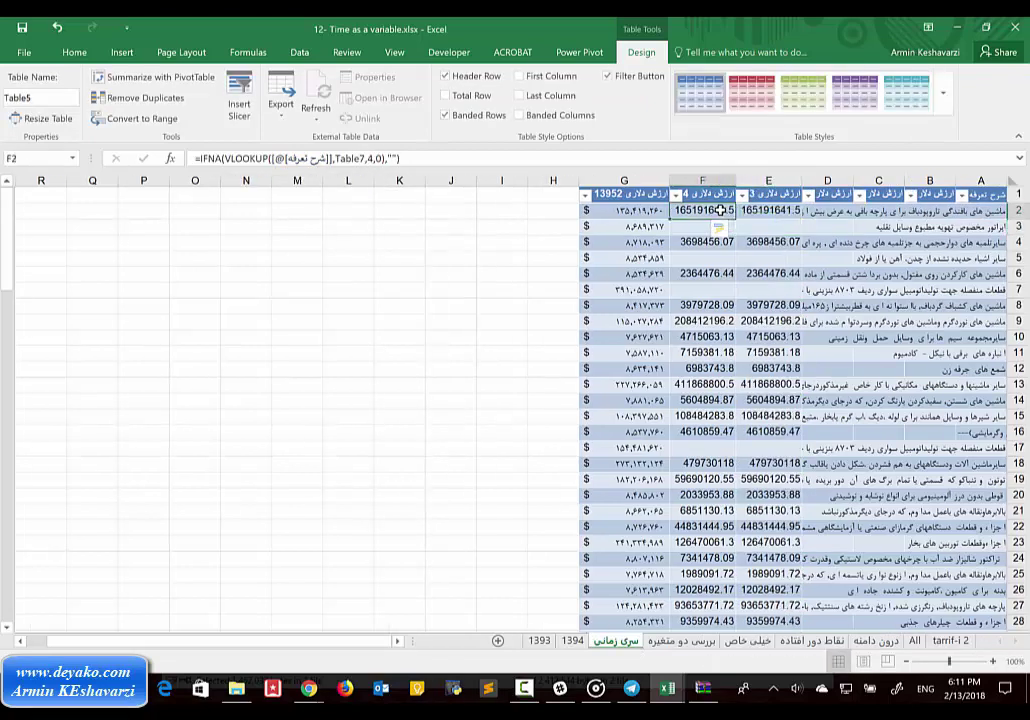
click(365, 158)
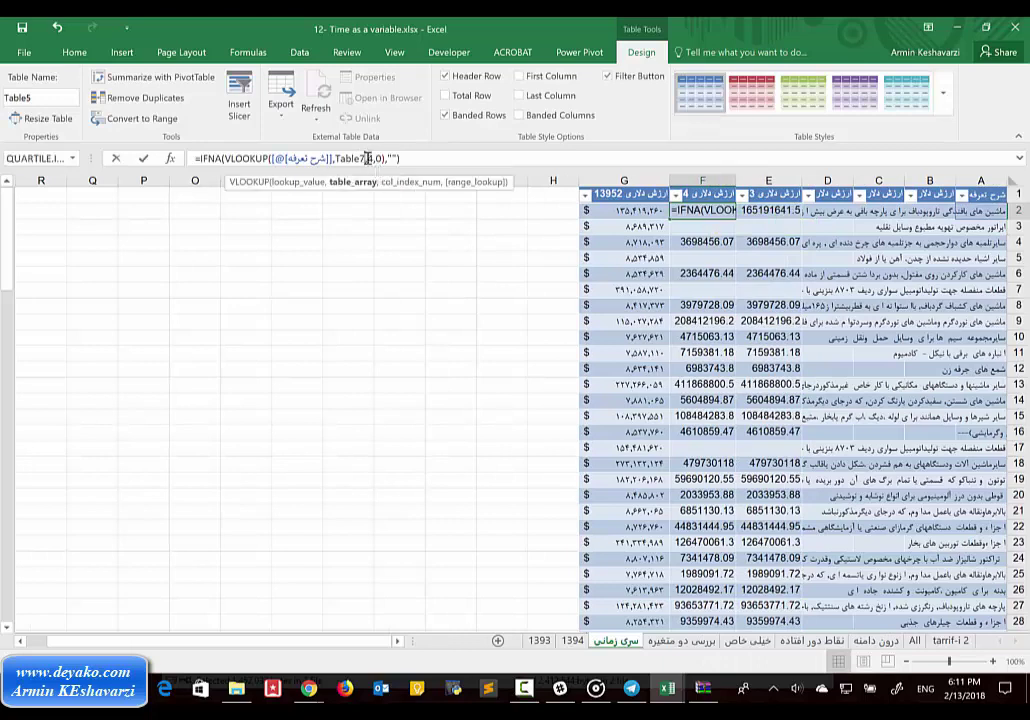
key(BackSpace)
text(6)
key(Return)
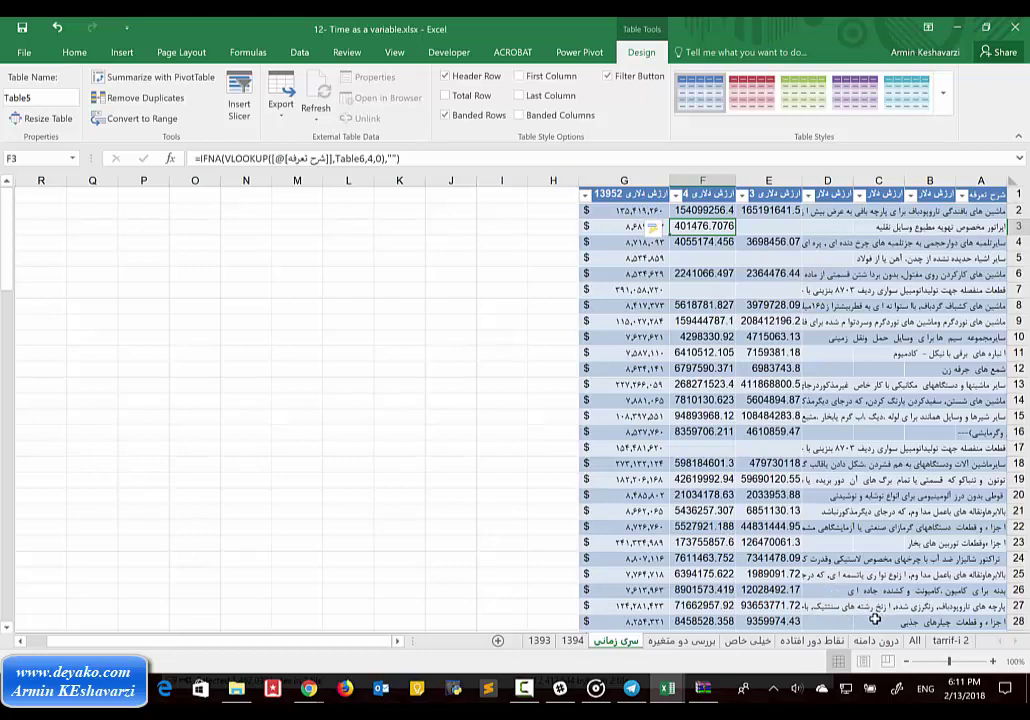
click(523, 688)
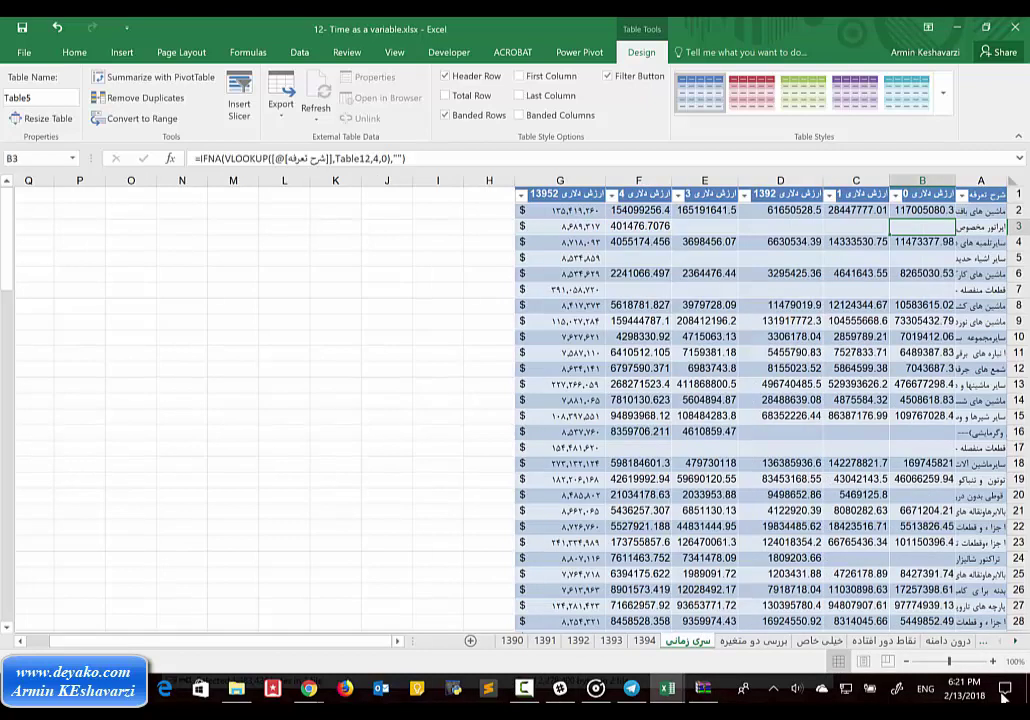
Copy column G's dollar formatting onto columns B–F with Format Painter, then widen columns A and H
key(F9)
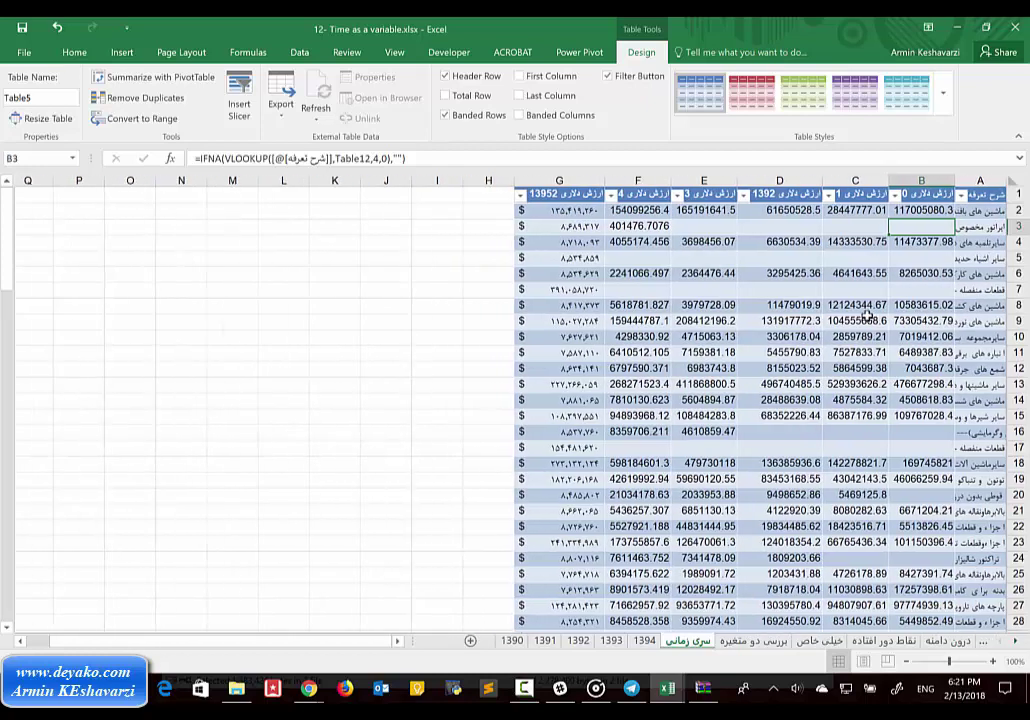
drag(925, 180, 440, 181)
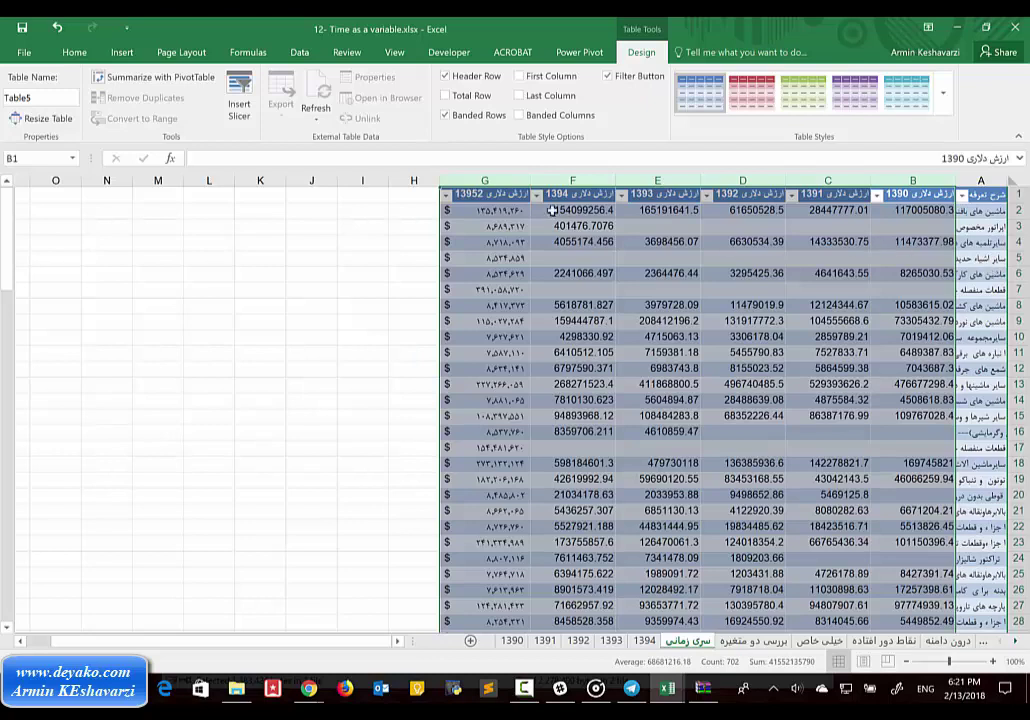
click(505, 210)
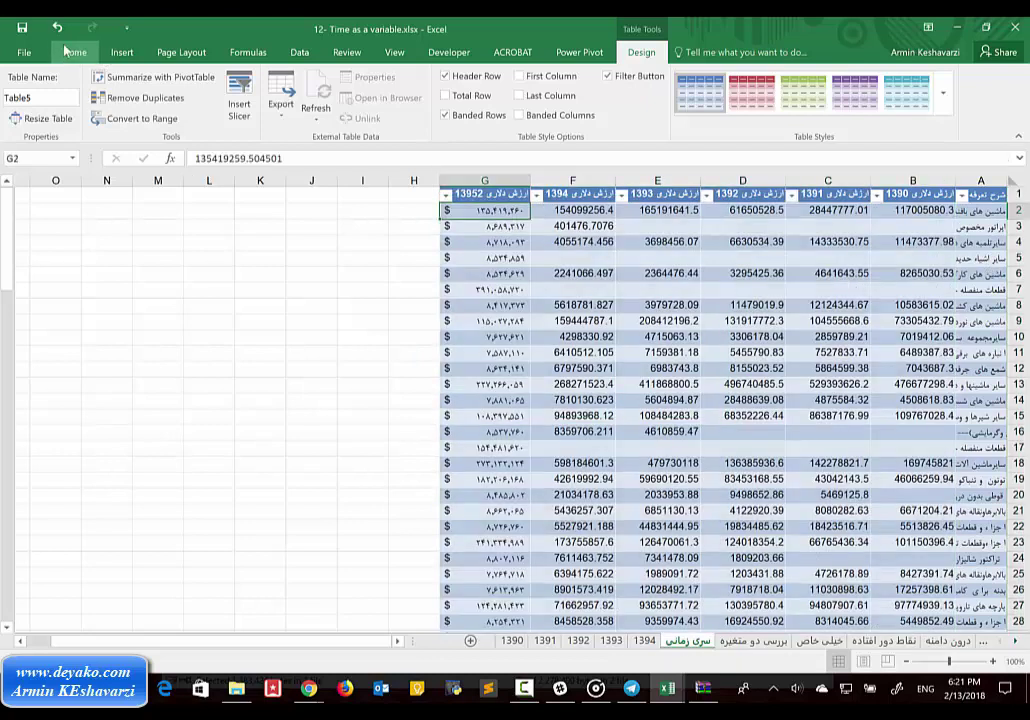
click(74, 52)
click(50, 118)
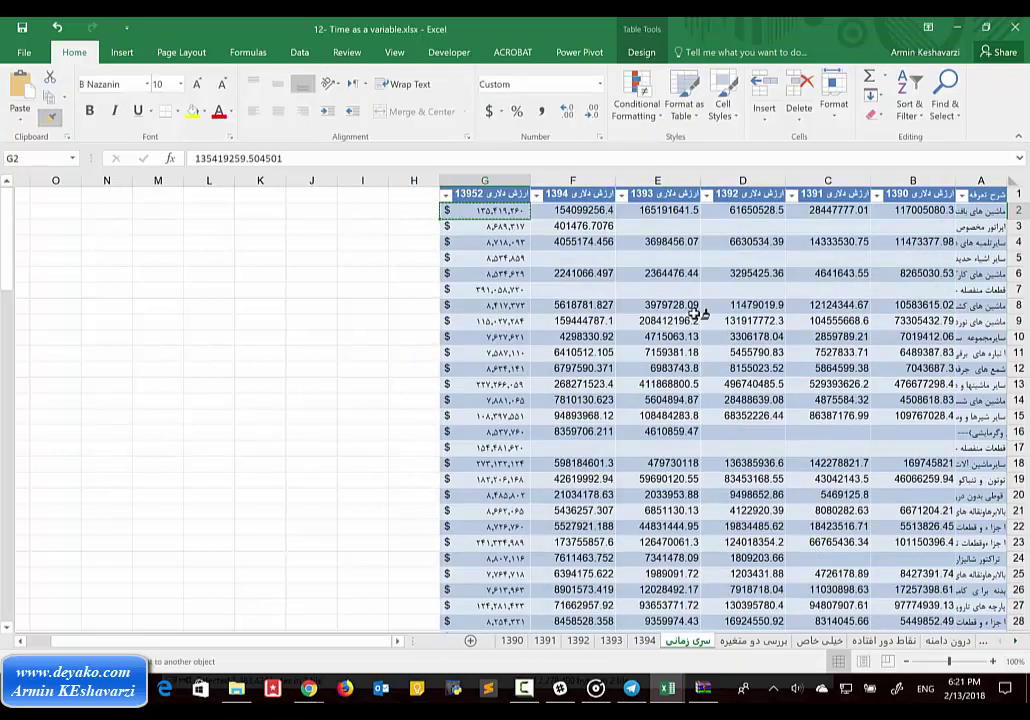
mouse_move(565, 211)
mouse_down()
mouse_move(838, 570)
mouse_move(968, 618)
mouse_move(902, 569)
mouse_up()
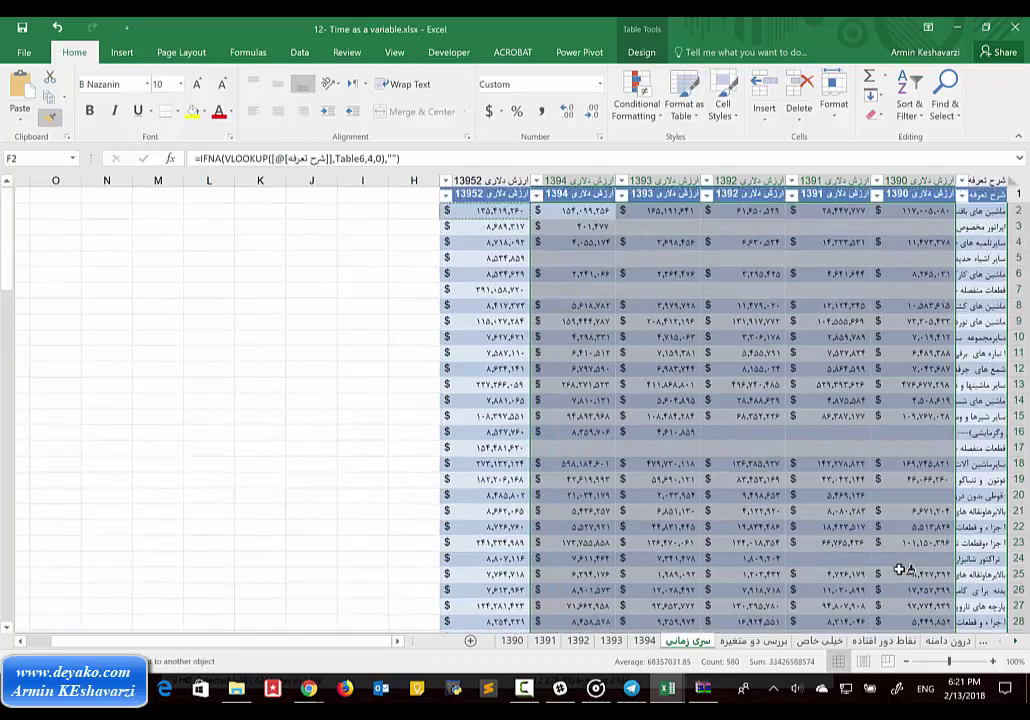
click(580, 260)
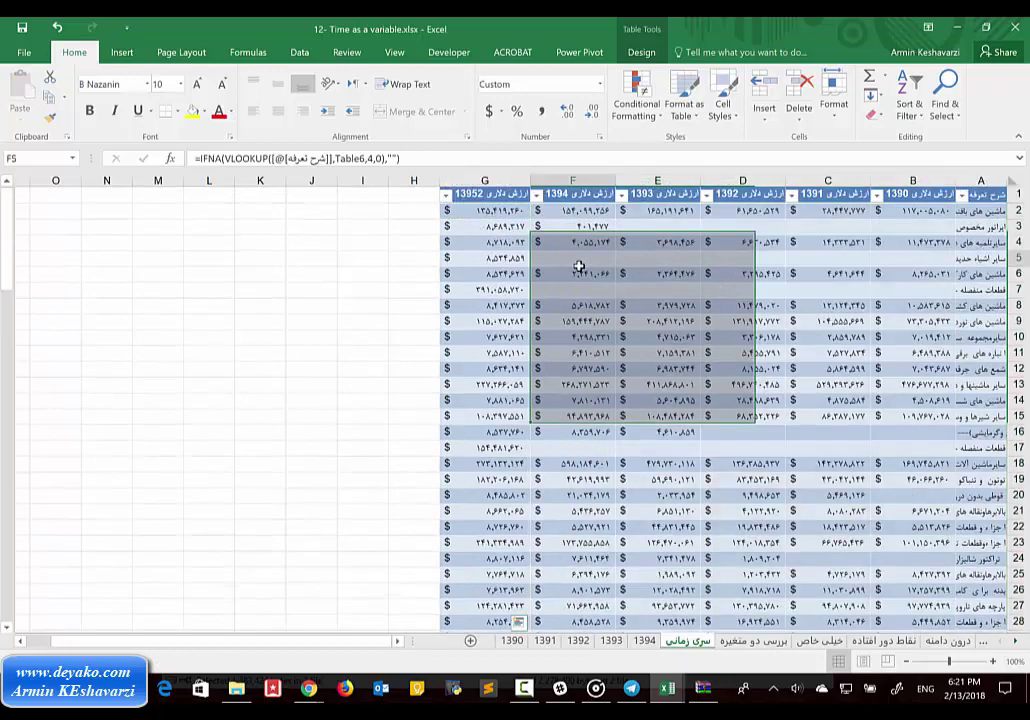
drag(953, 183, 889, 198)
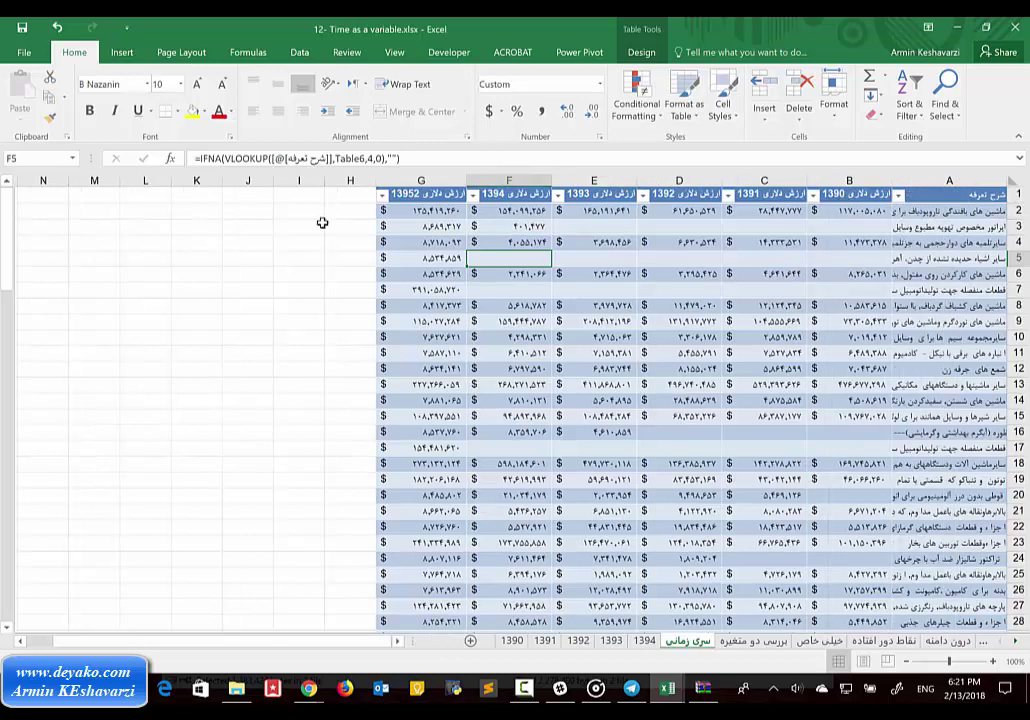
drag(324, 181, 254, 182)
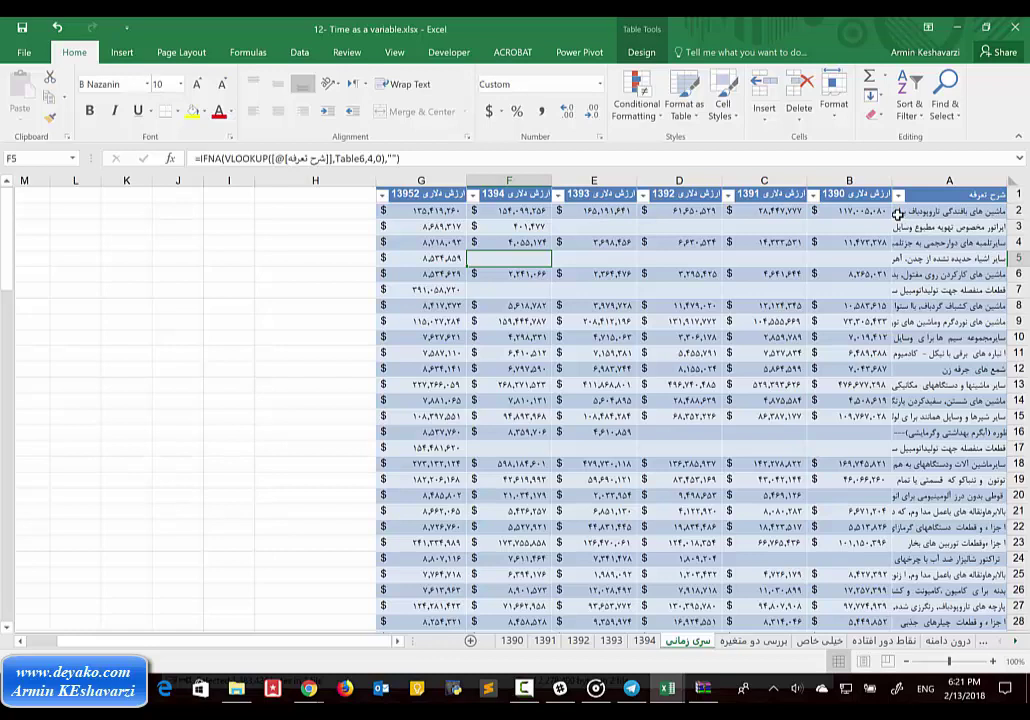
In Sketchpad, extend the zigzag line across the lower time-versus-dollar graph, then close it
click(897, 688)
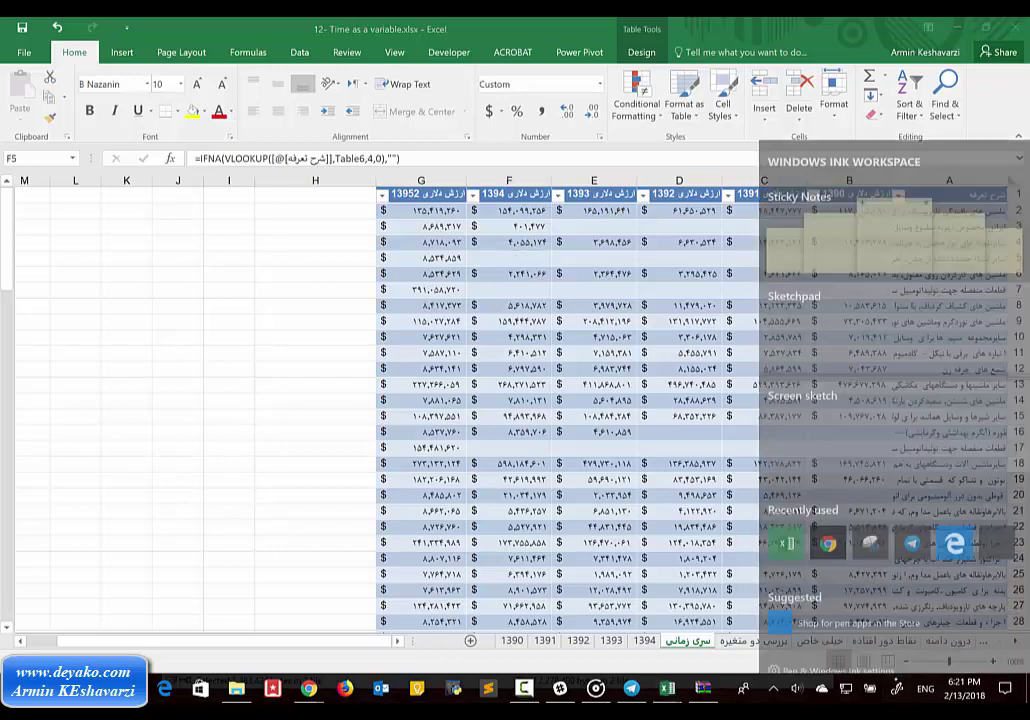
click(895, 311)
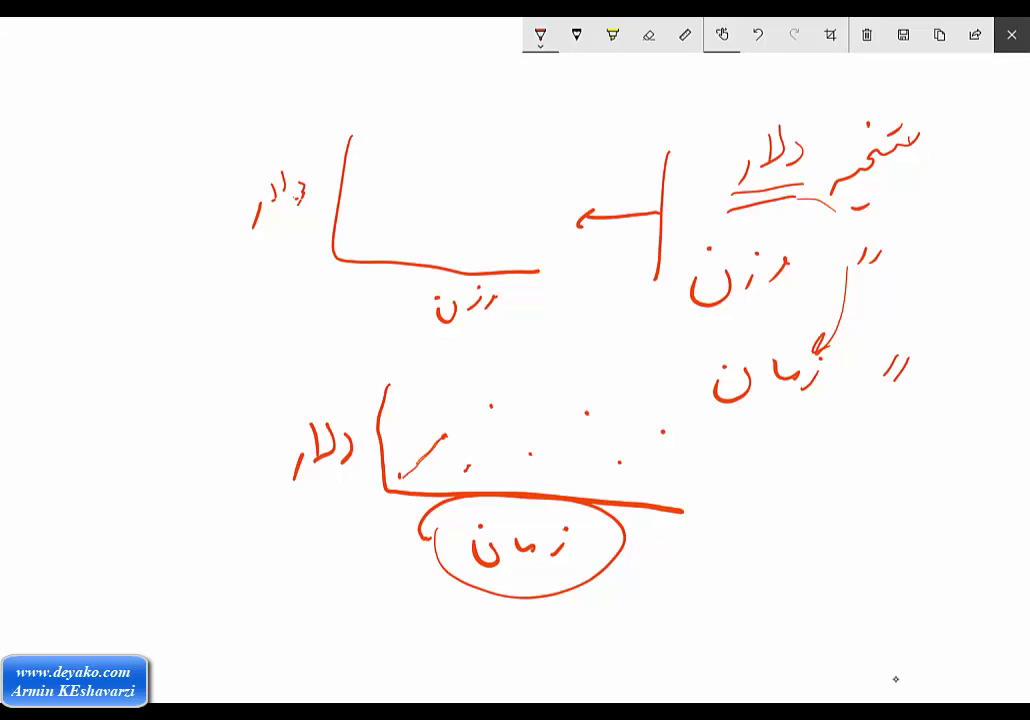
mouse_move(491, 406)
mouse_down()
mouse_move(531, 454)
mouse_move(600, 423)
mouse_up()
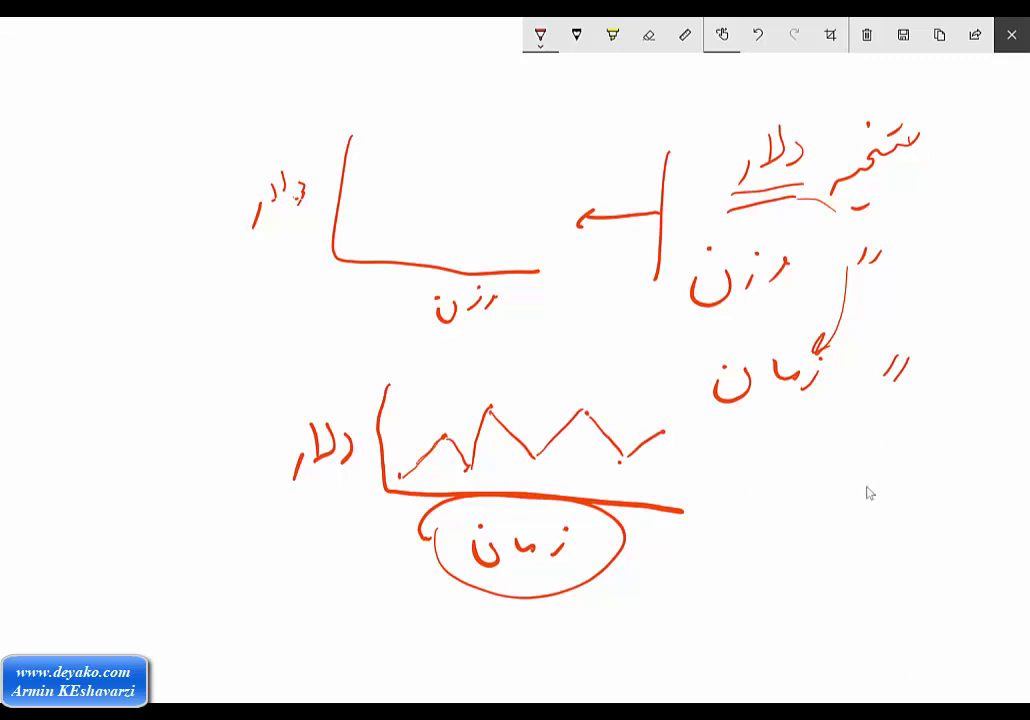
click(1012, 34)
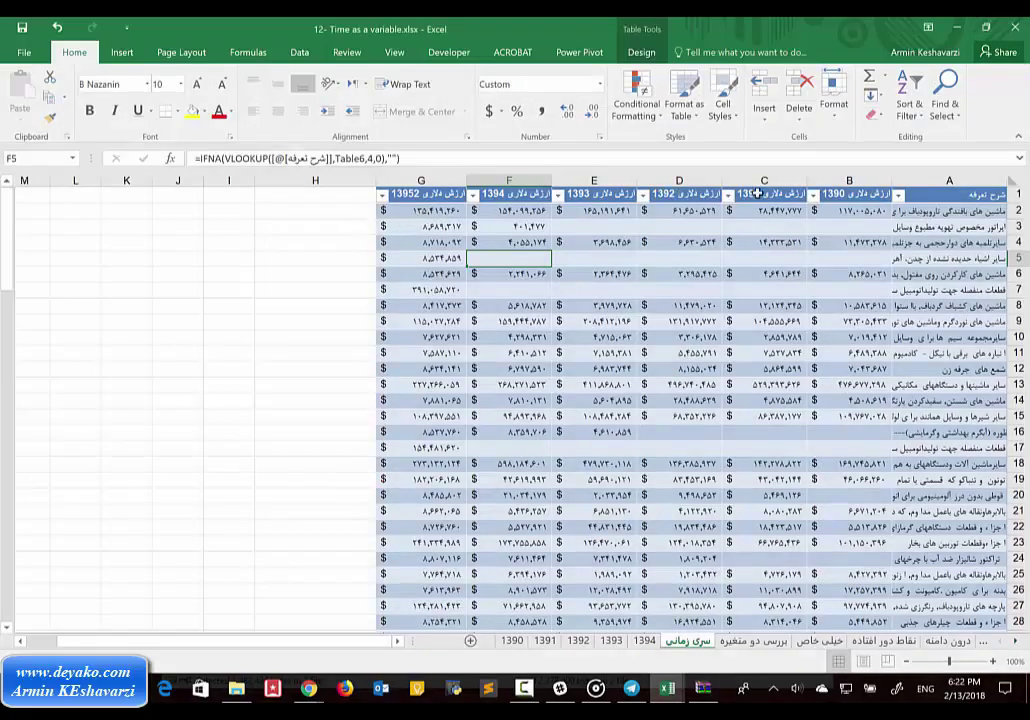
Insert a 2-D line chart of the first item's yearly values C2:G2
drag(767, 210, 420, 210)
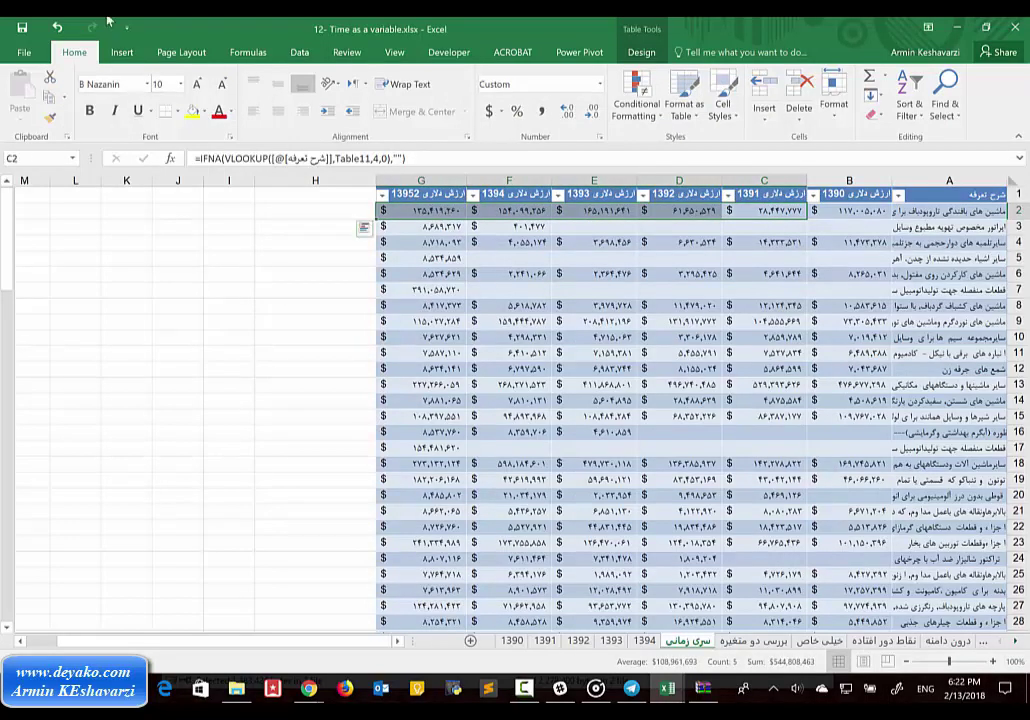
click(121, 52)
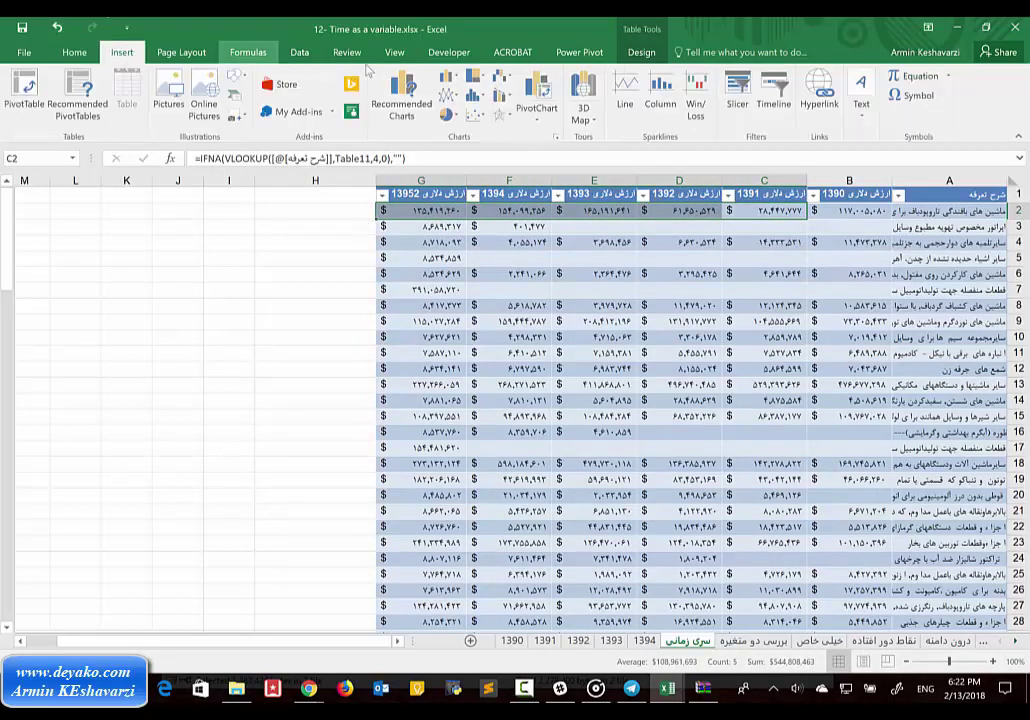
click(449, 96)
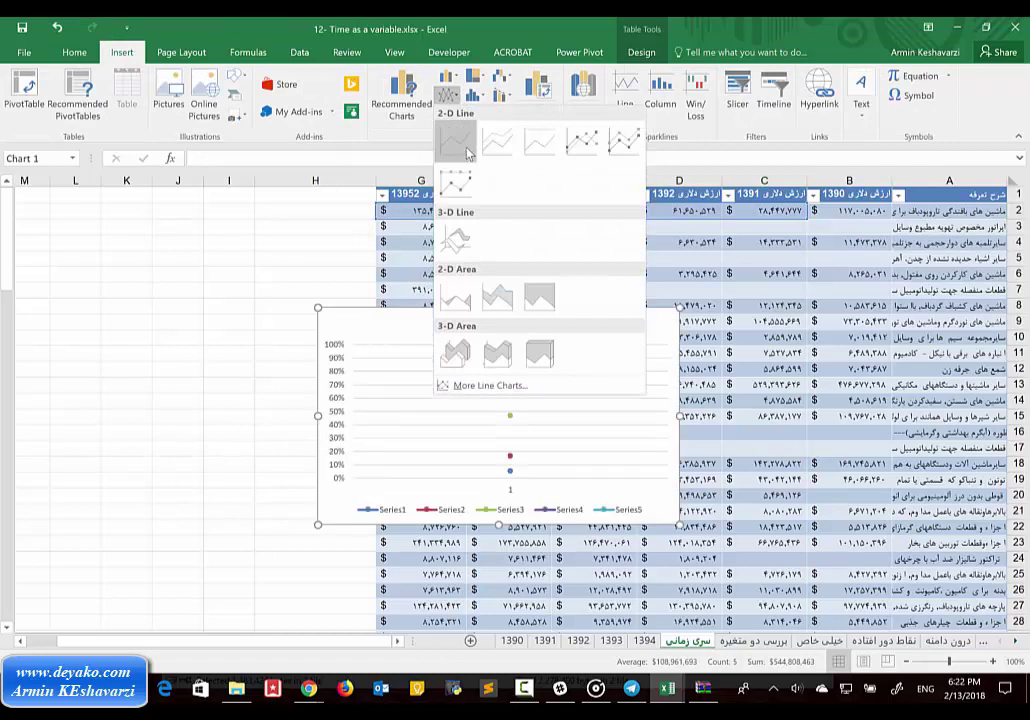
click(466, 152)
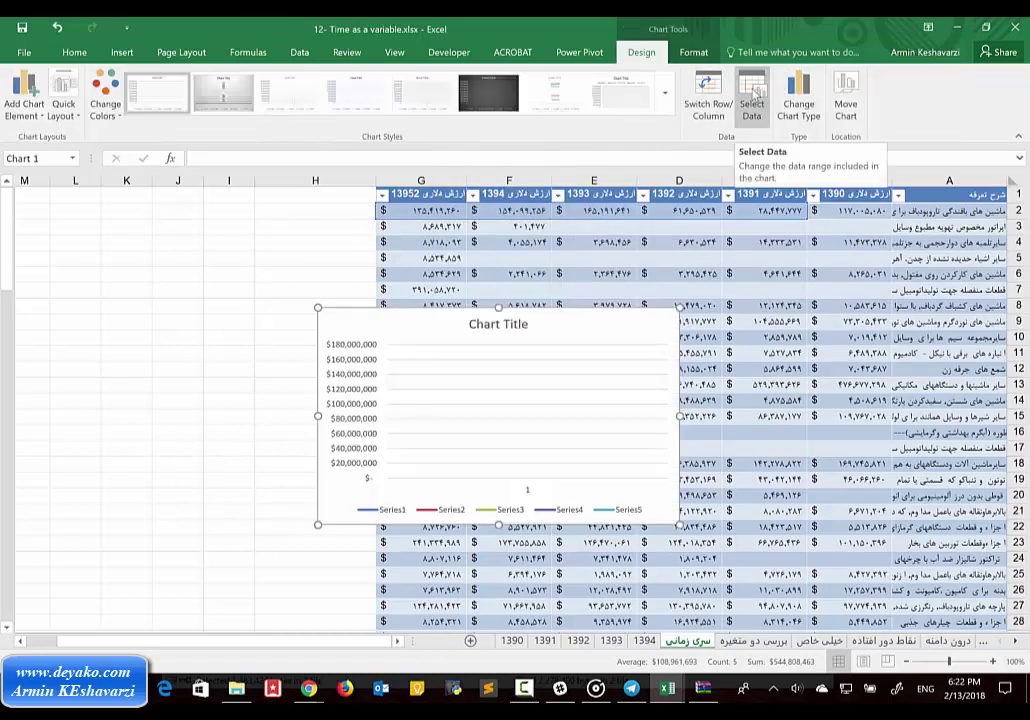
Replace the chart's series with one named from A2 using C2:G2, and axis labels C1:G1
click(752, 96)
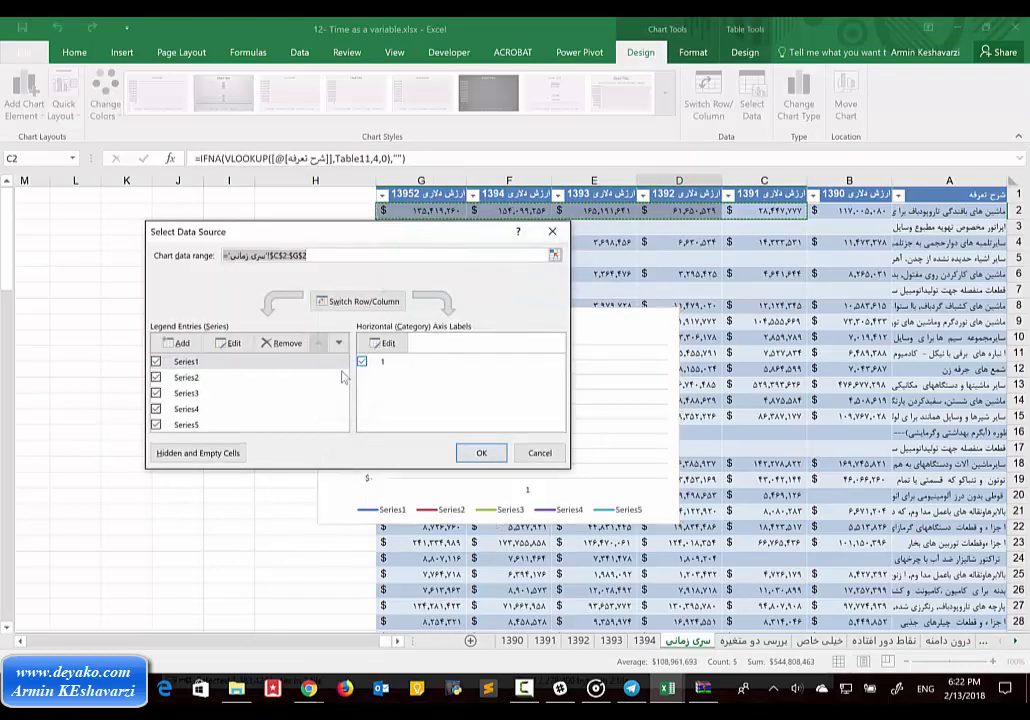
click(262, 344)
click(262, 344)
click(262, 344)
click(262, 344)
click(262, 344)
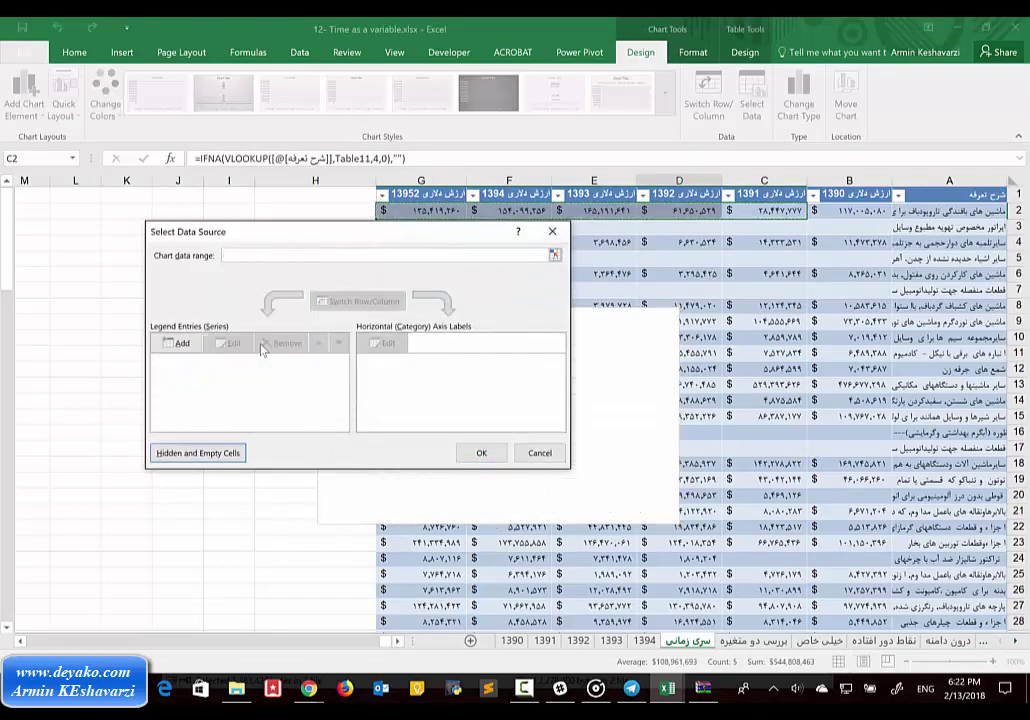
click(181, 345)
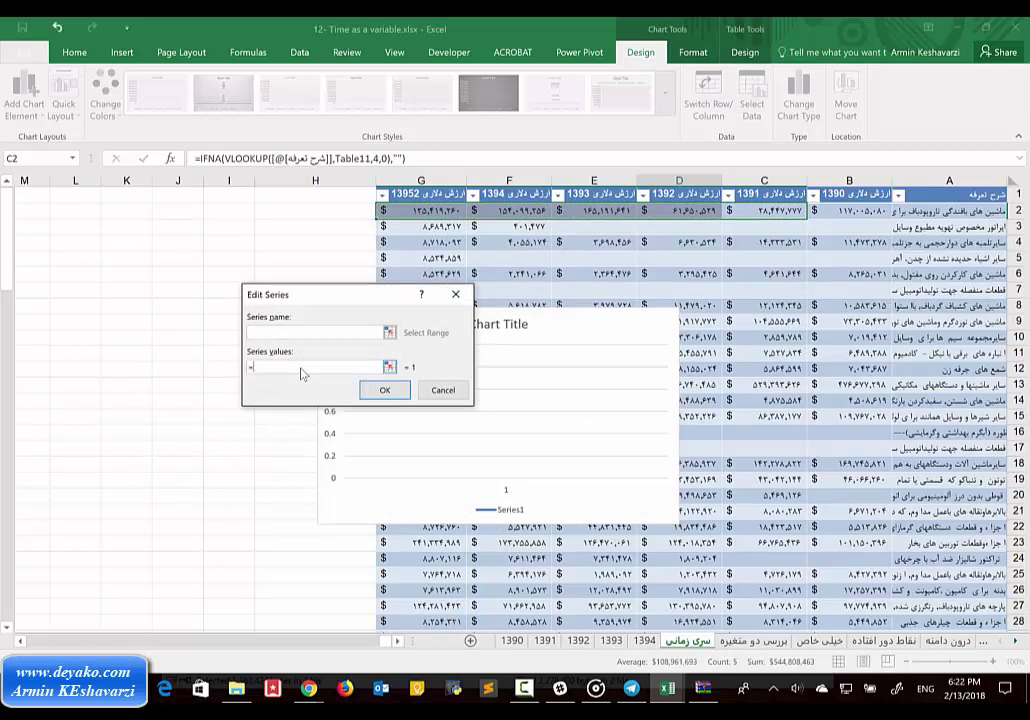
mouse_move(764, 210)
mouse_down()
mouse_move(509, 197)
mouse_move(439, 207)
mouse_up()
click(315, 332)
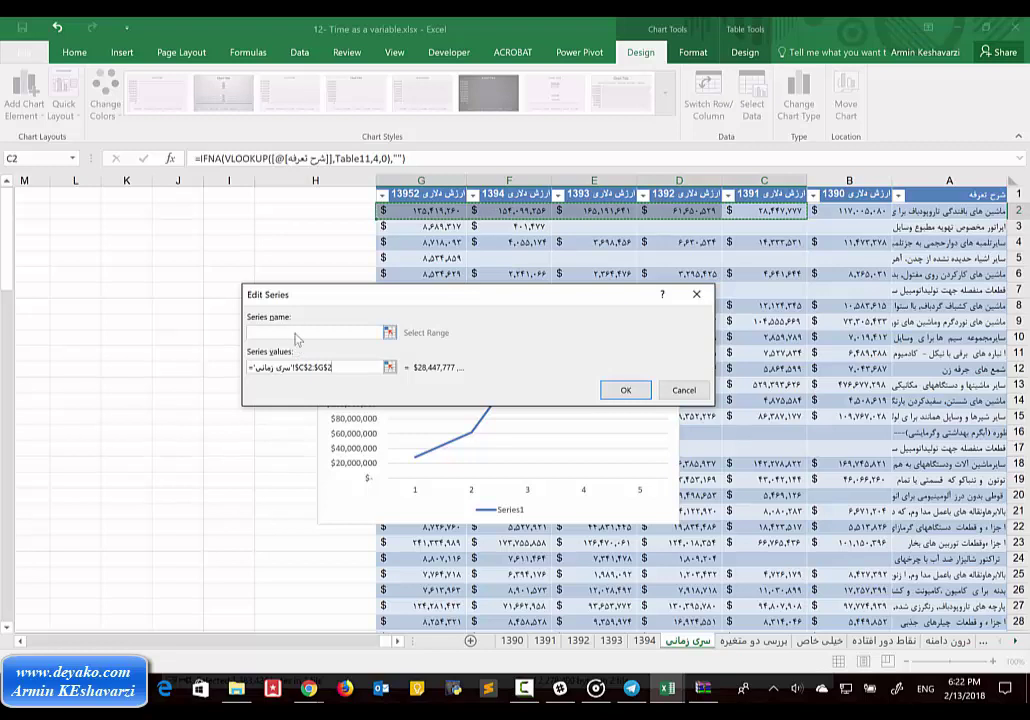
click(930, 211)
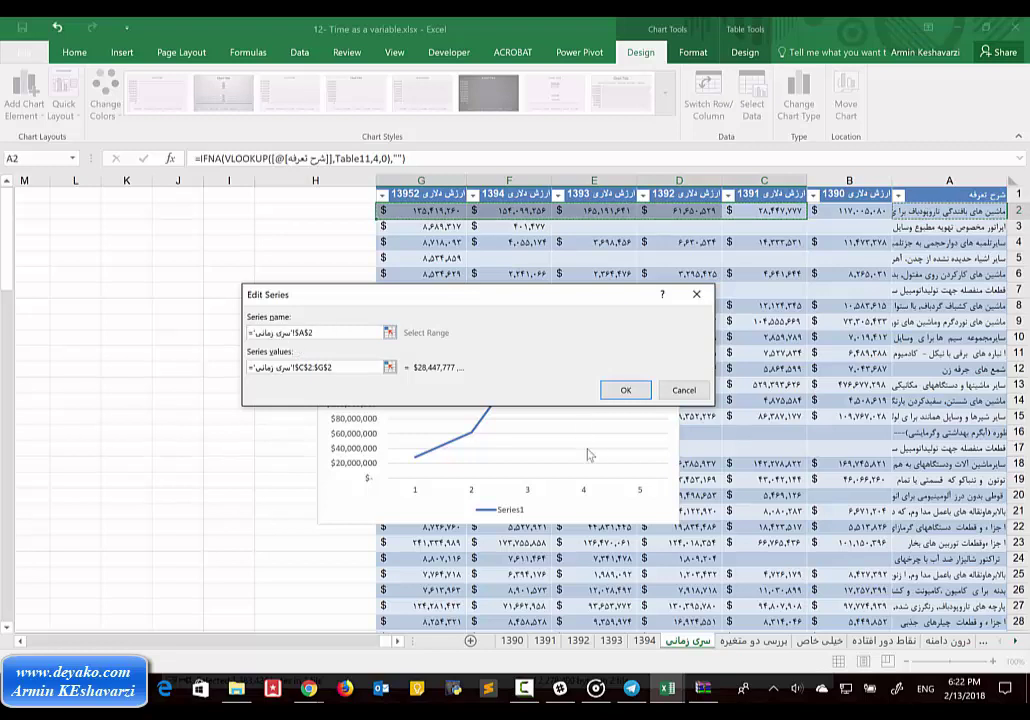
click(627, 391)
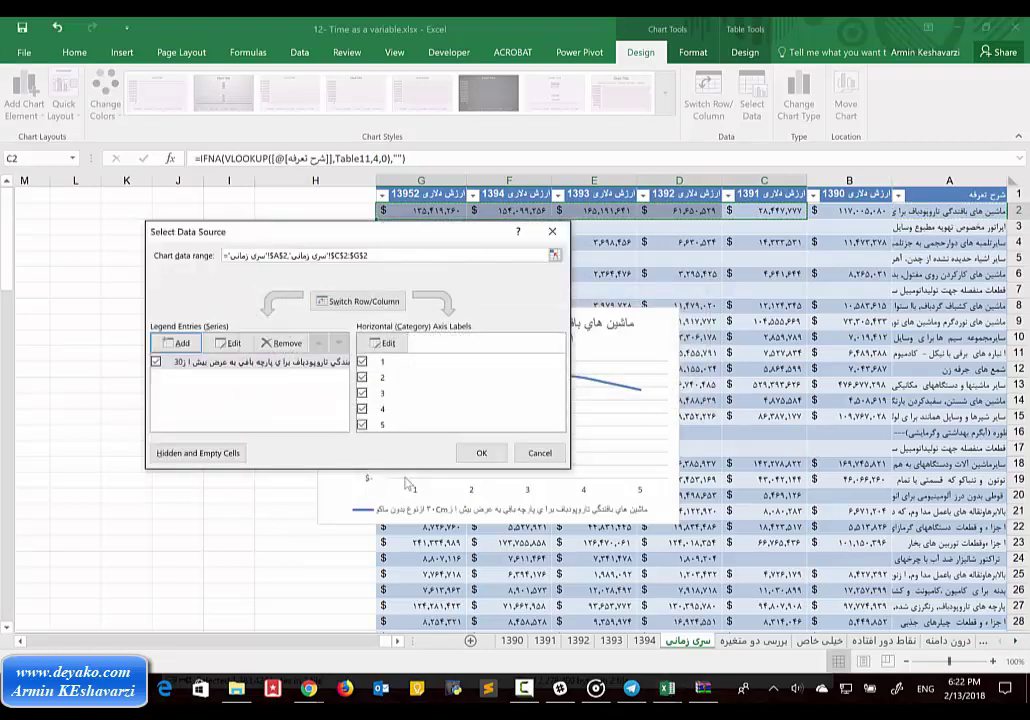
click(386, 343)
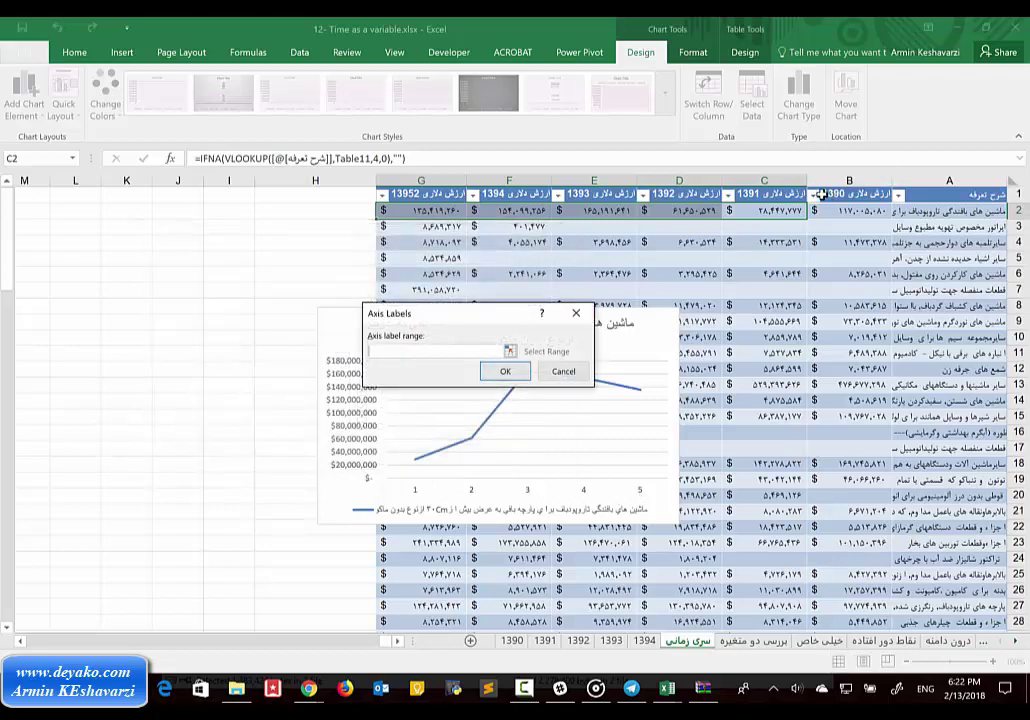
drag(772, 195, 435, 195)
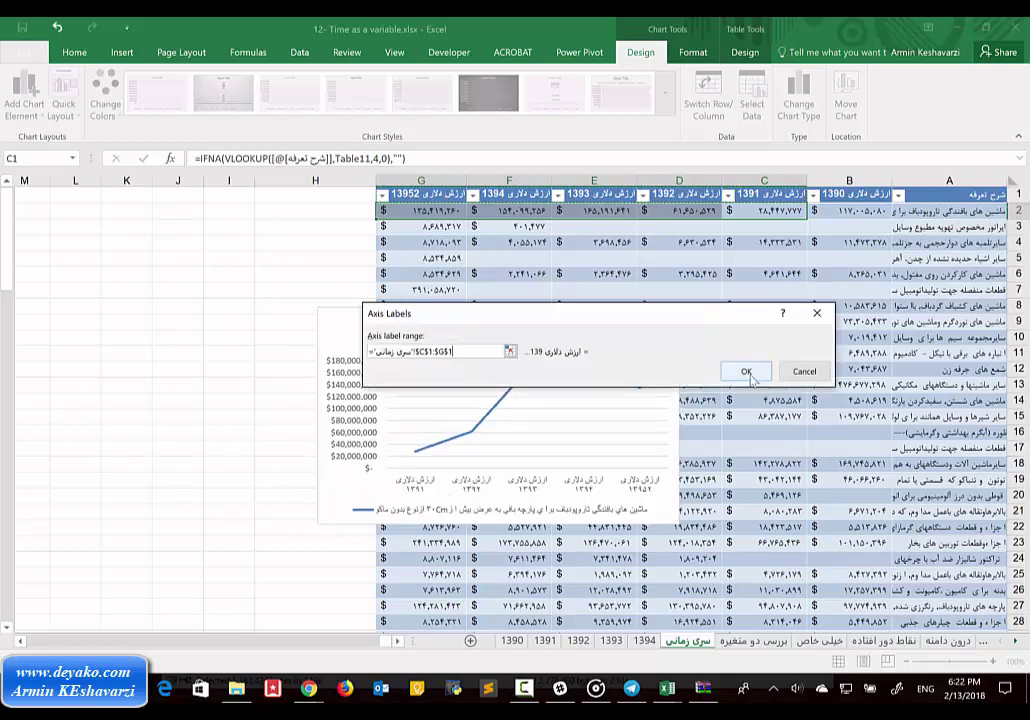
click(746, 372)
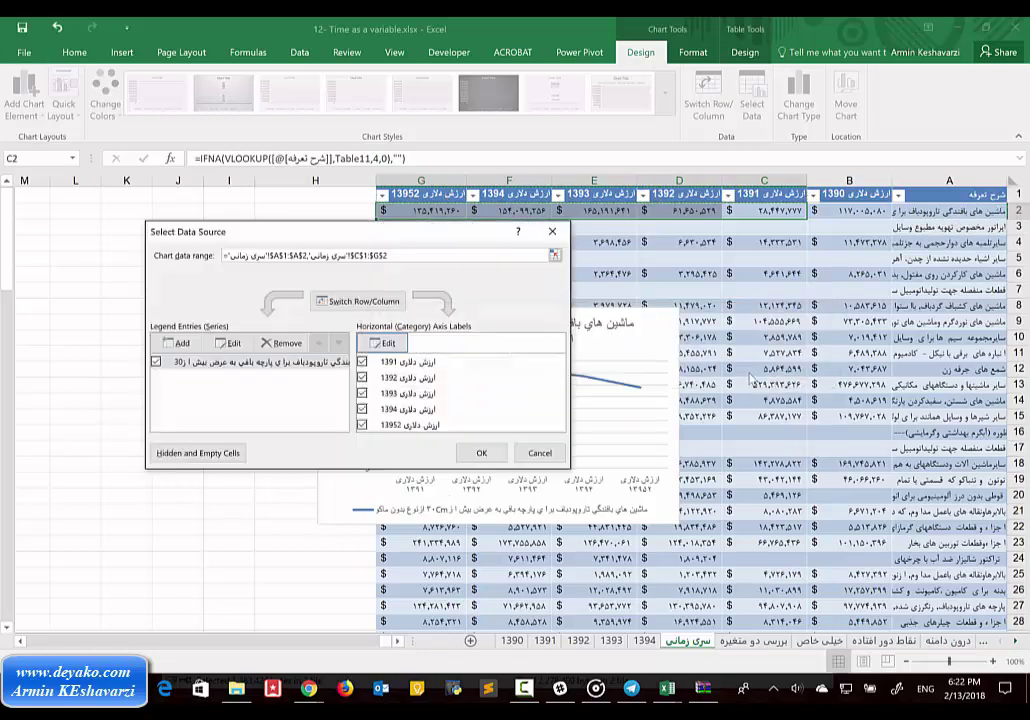
click(481, 452)
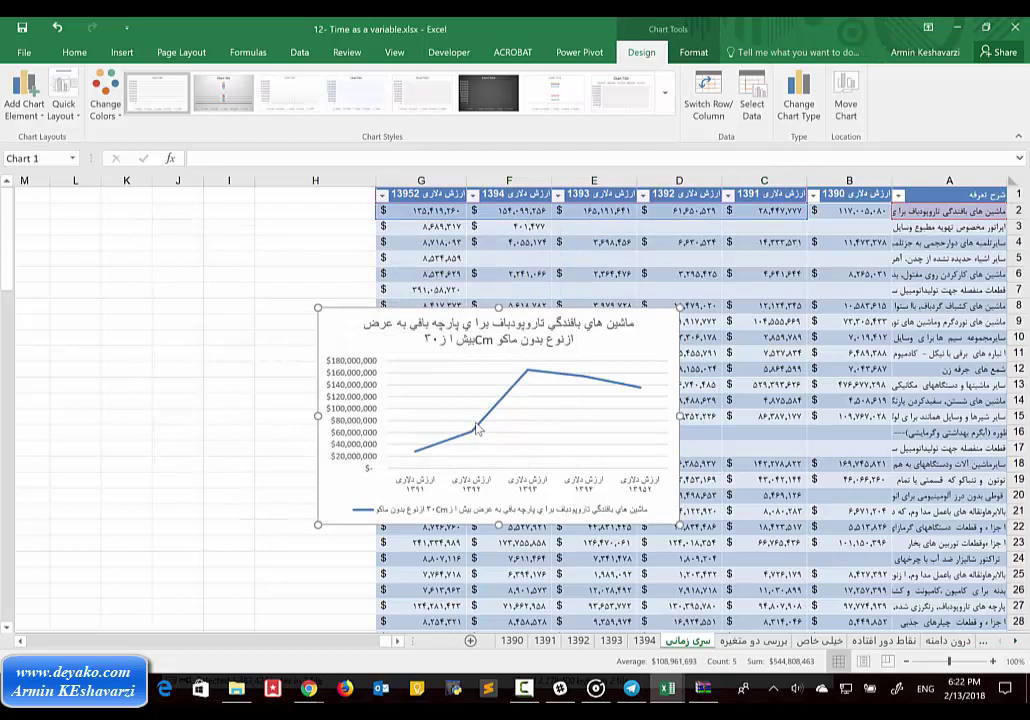
click(418, 458)
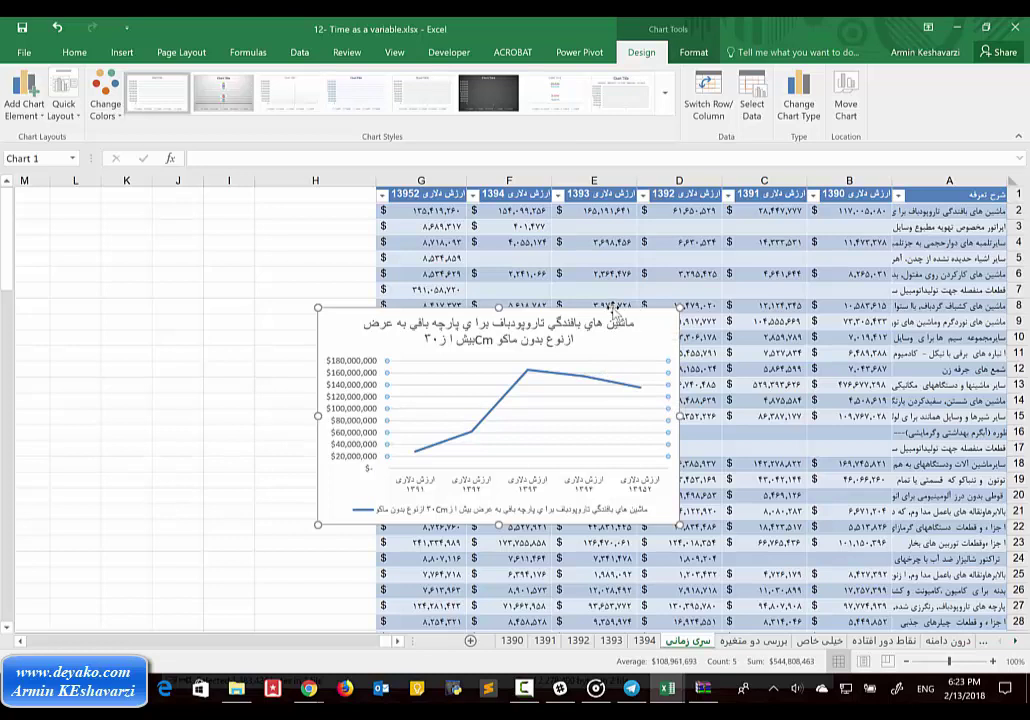
Drag the line chart off the table onto the empty columns, then select cell H2
drag(615, 313, 317, 248)
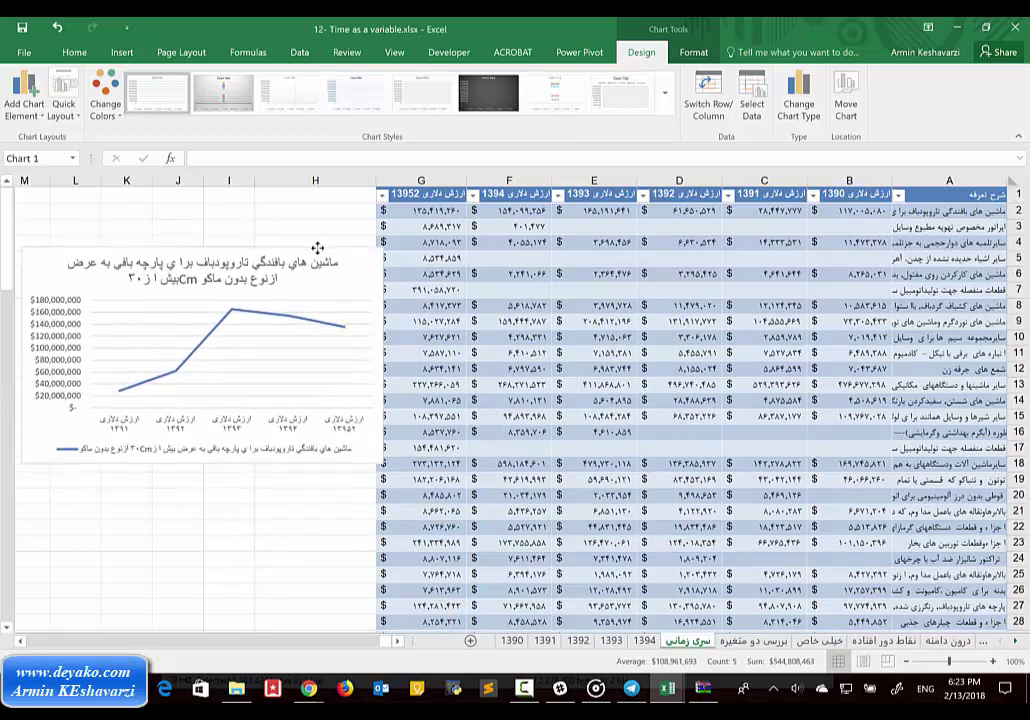
drag(317, 248, 161, 267)
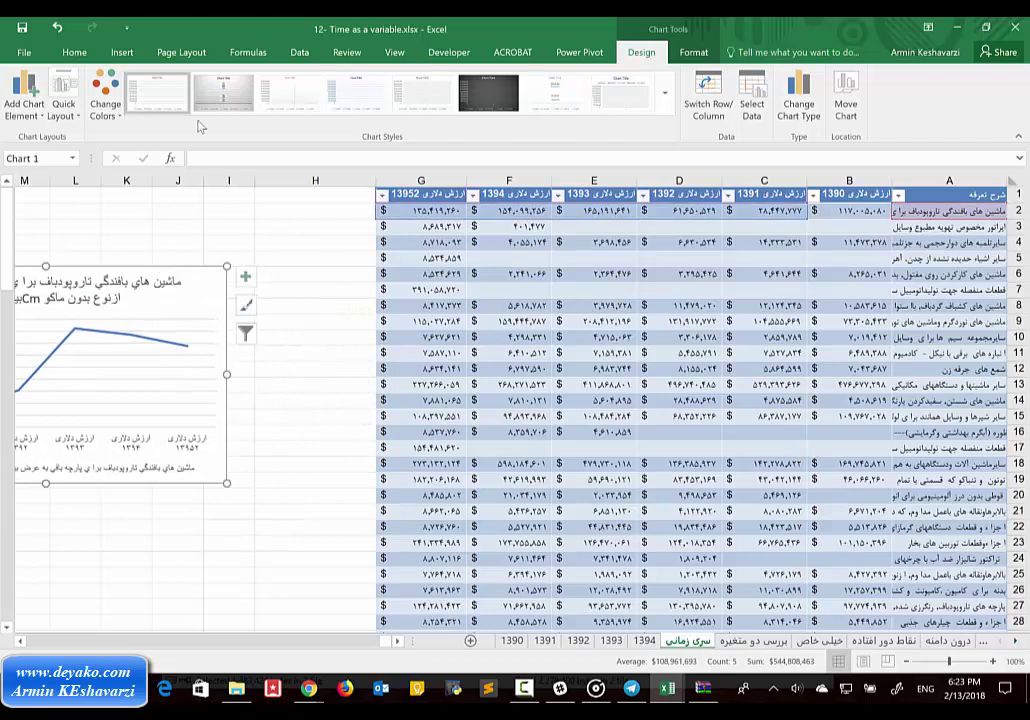
click(74, 51)
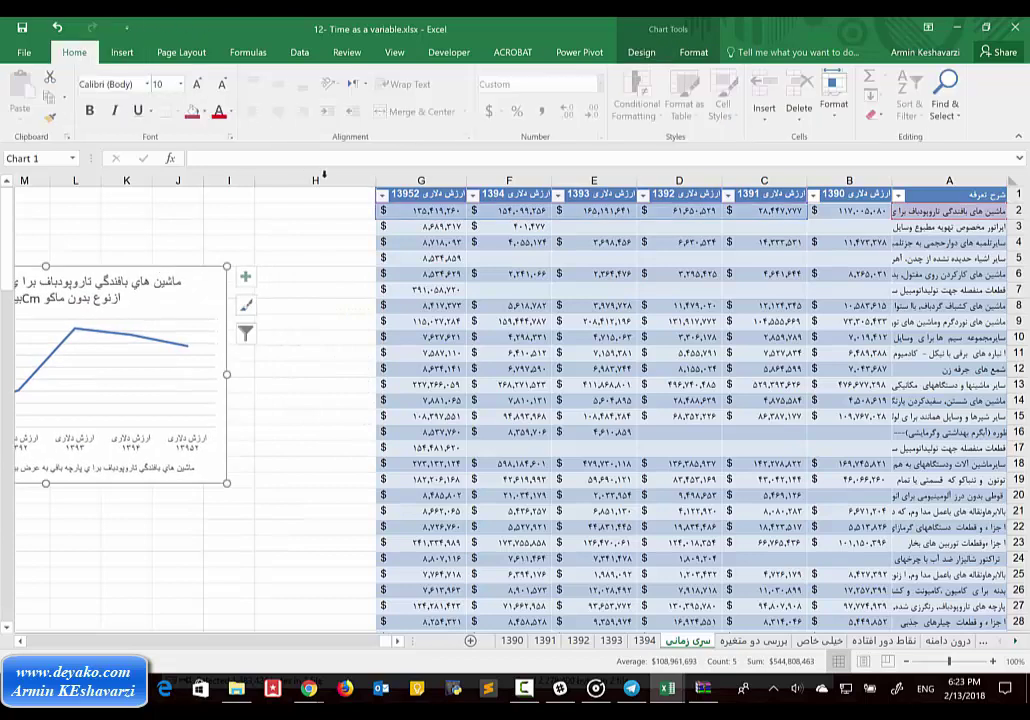
click(344, 207)
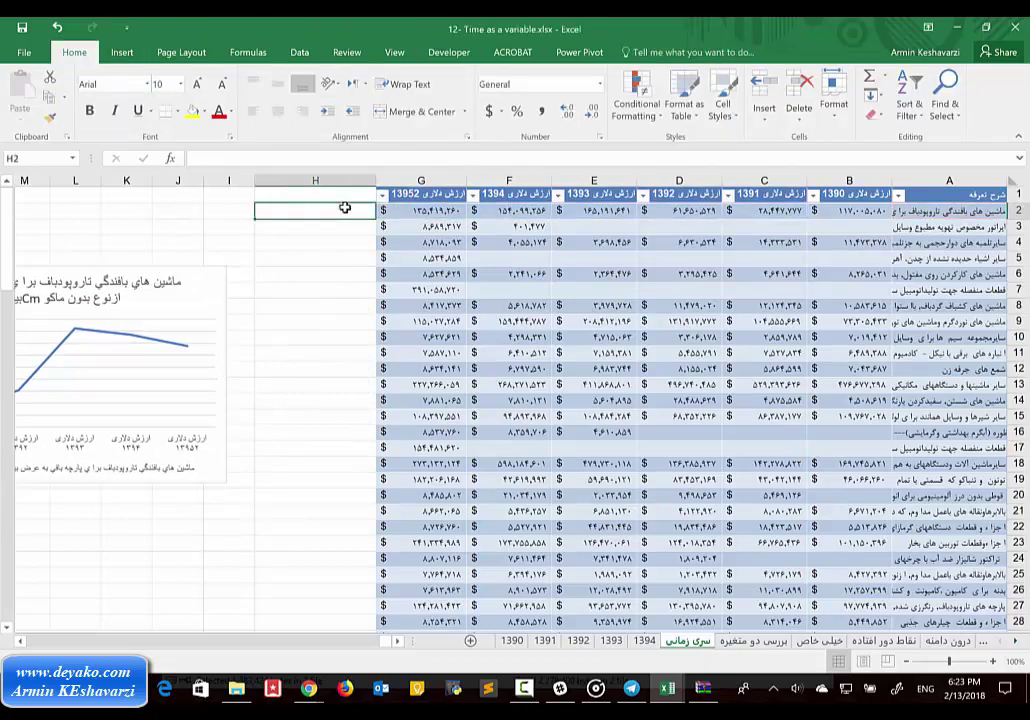
Insert a line sparkline of B2:G2 in cell H2, then delete the line chart
click(116, 55)
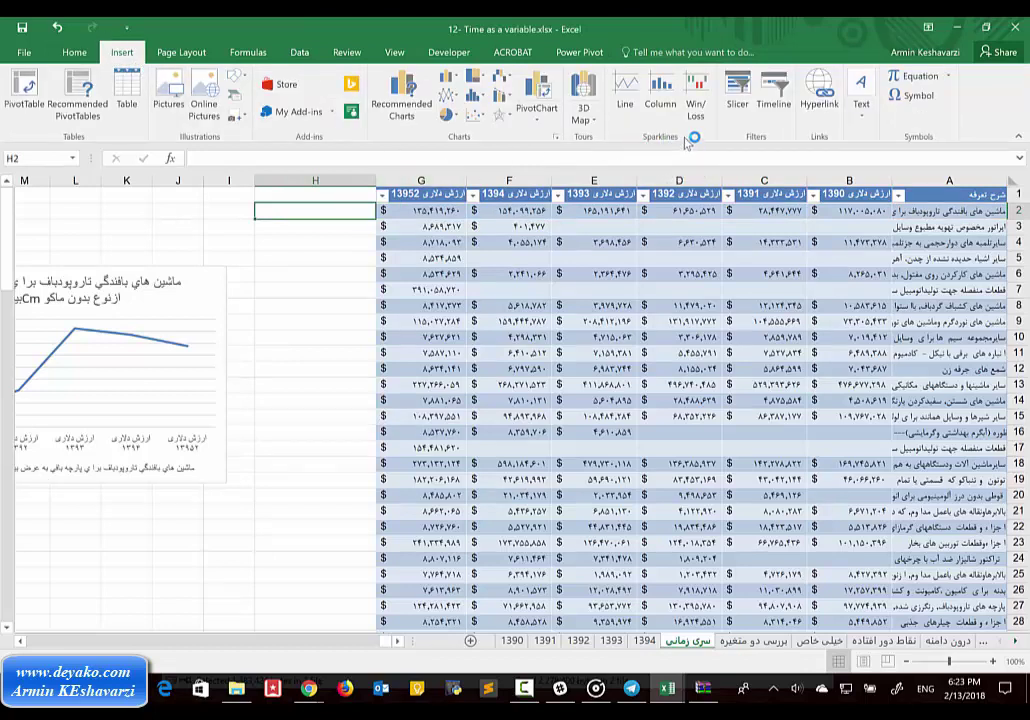
click(626, 88)
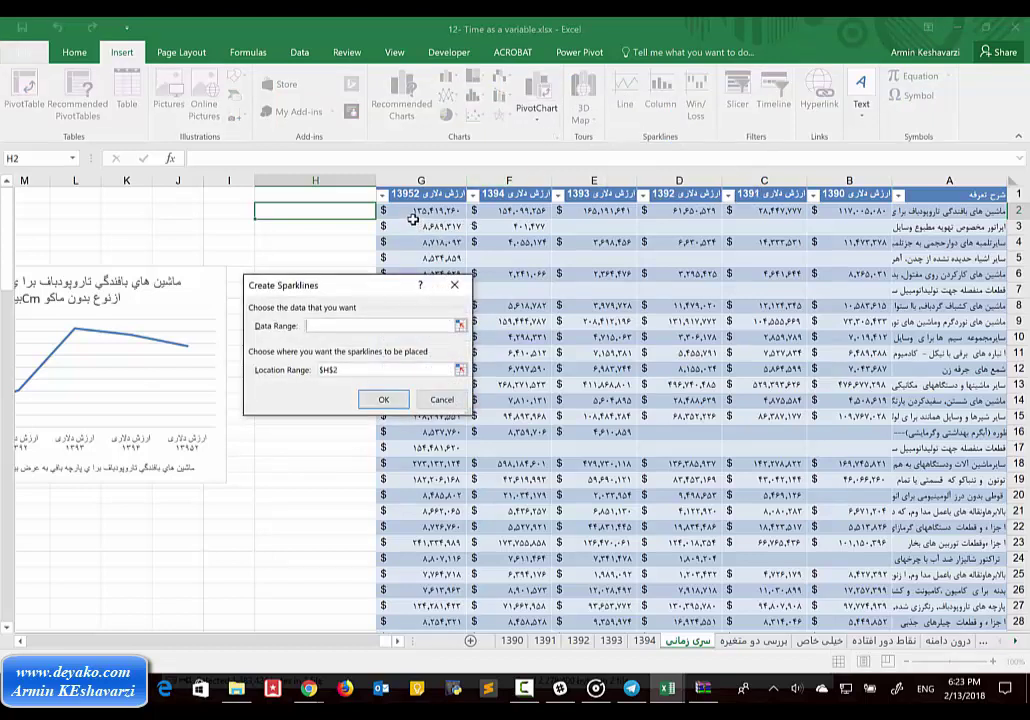
drag(417, 210, 837, 210)
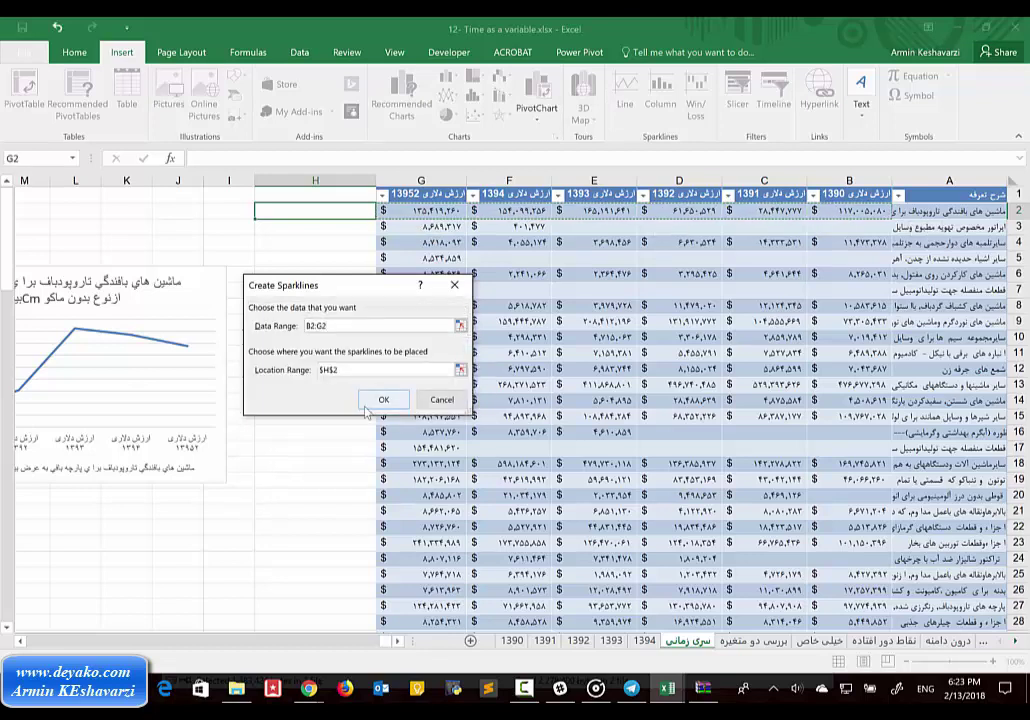
click(381, 397)
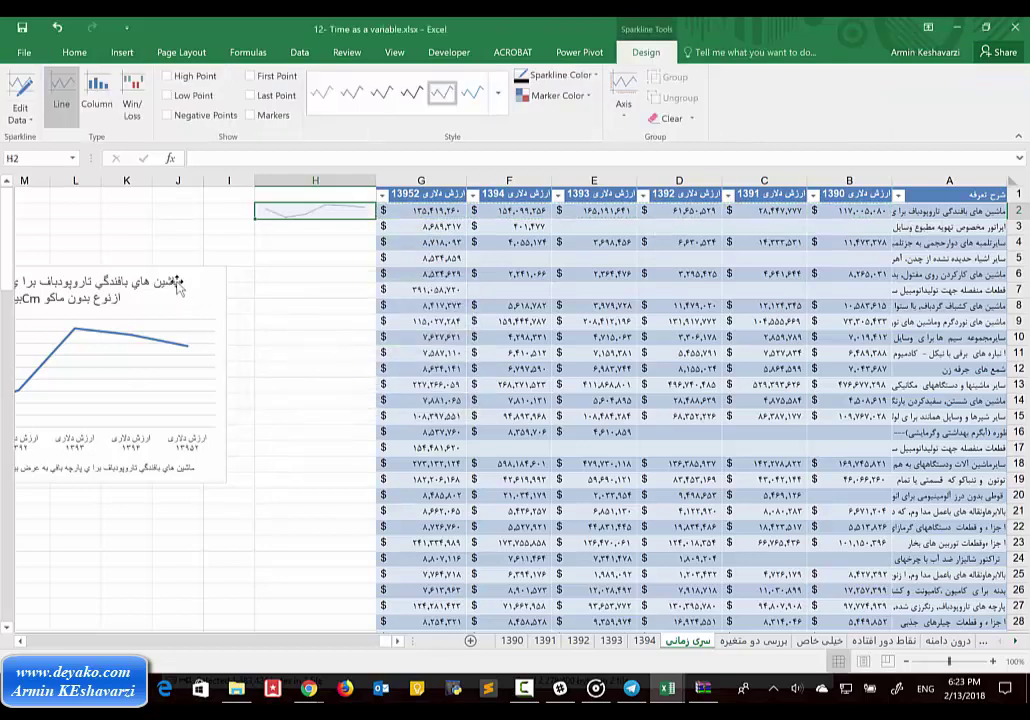
drag(210, 273, 416, 293)
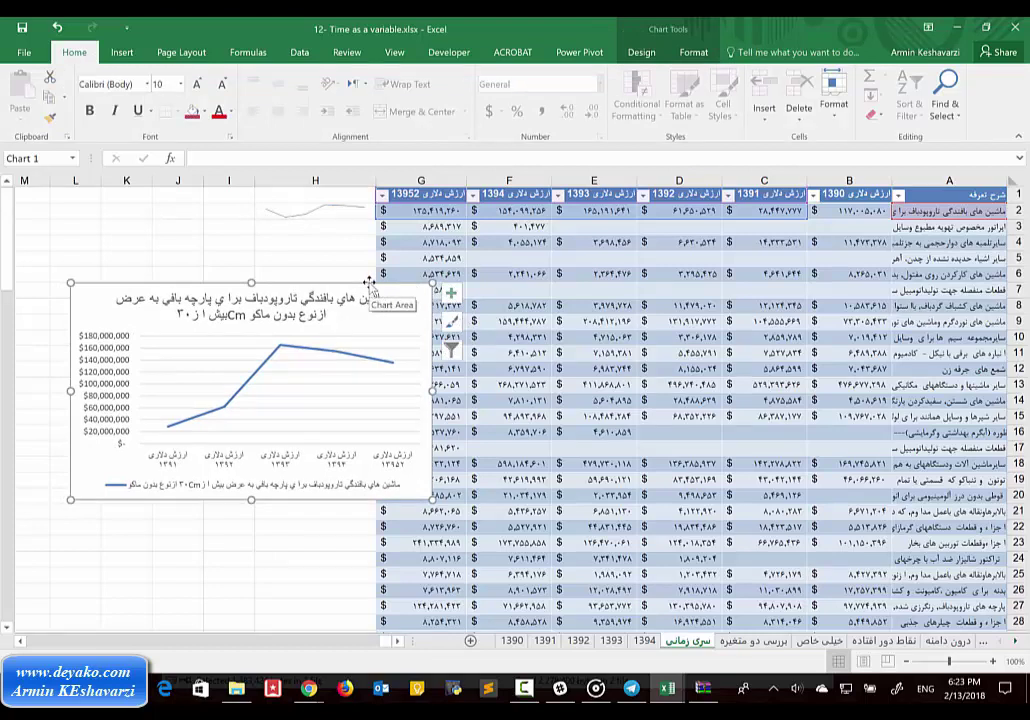
key(Delete)
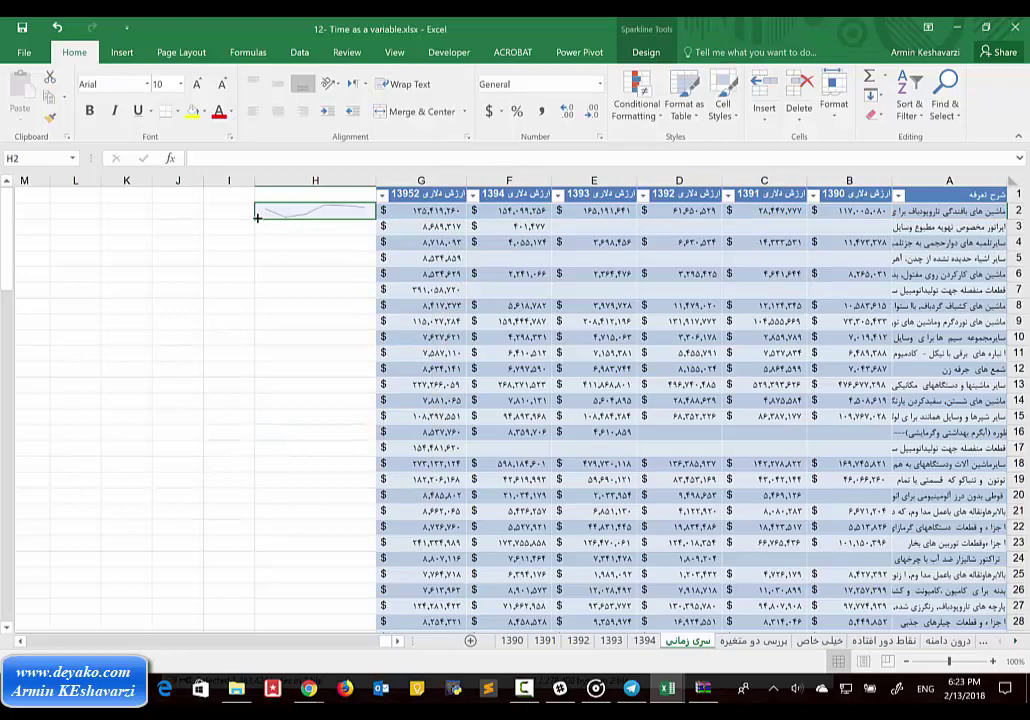
Fill the H2 sparkline down column H for every tariff item
mouse_move(257, 216)
mouse_down()
mouse_move(240, 700)
mouse_move(316, 531)
mouse_up()
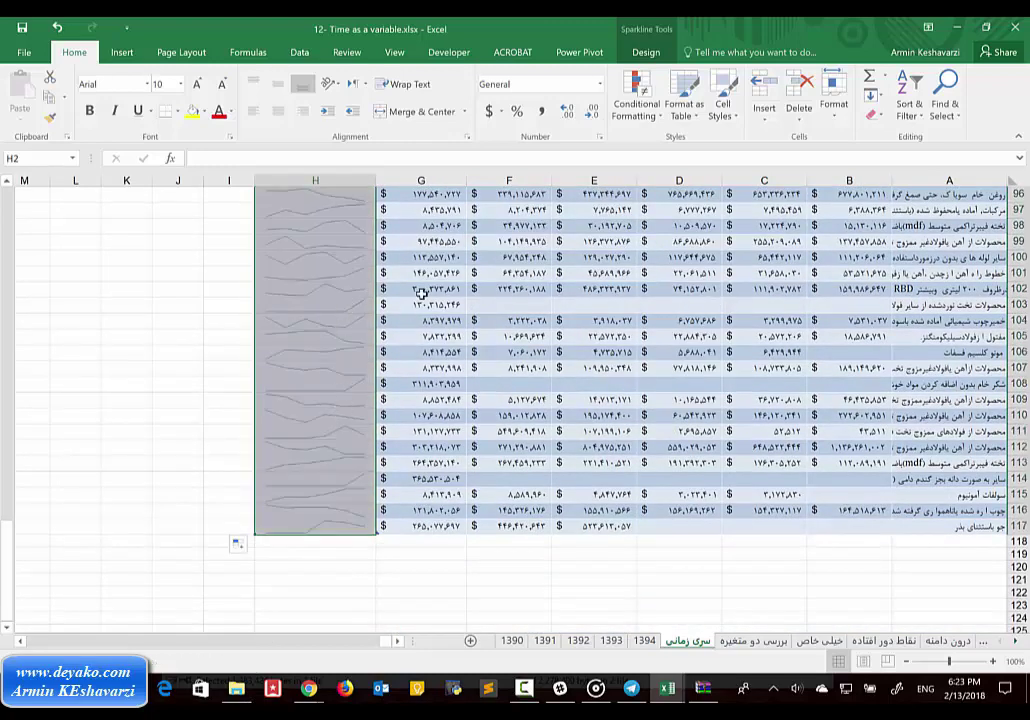
scroll(422, 292, up, 13)
scroll(422, 292, up, 8)
scroll(422, 292, up, 10)
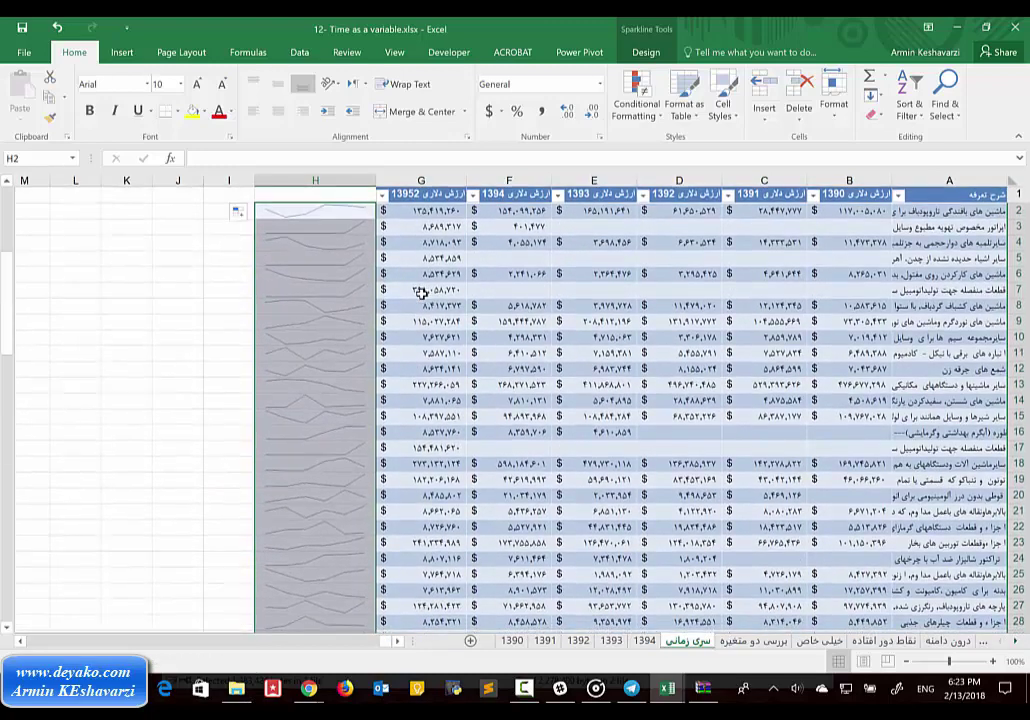
click(345, 213)
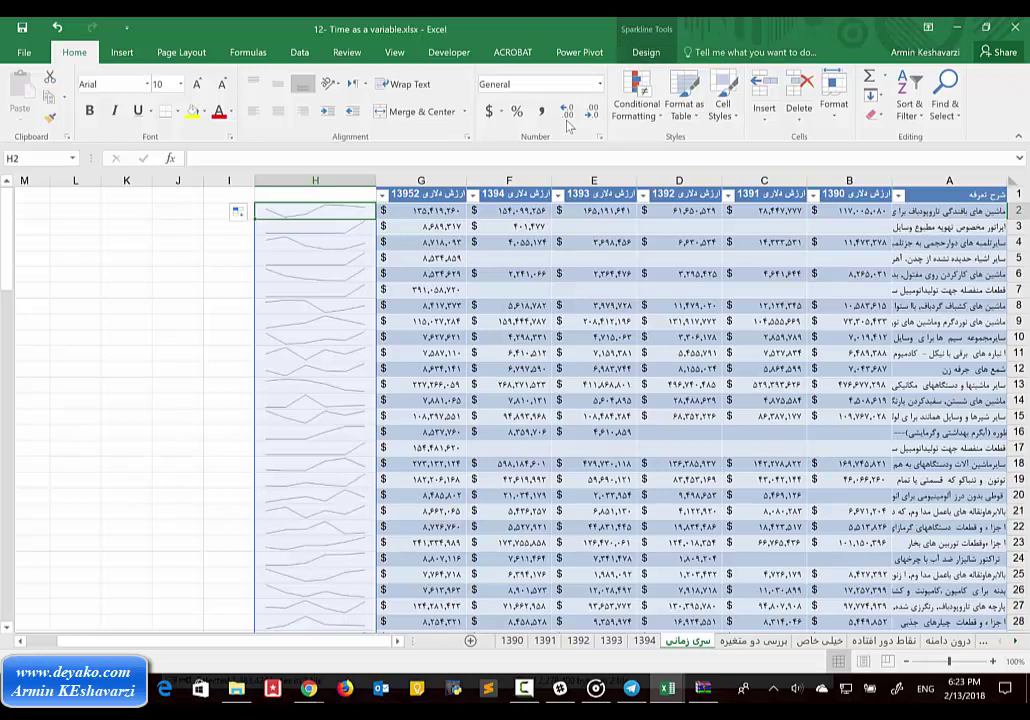
Find the table's last row, 117, and select the sparkline cells H2:H117
key(ctrl+Down)
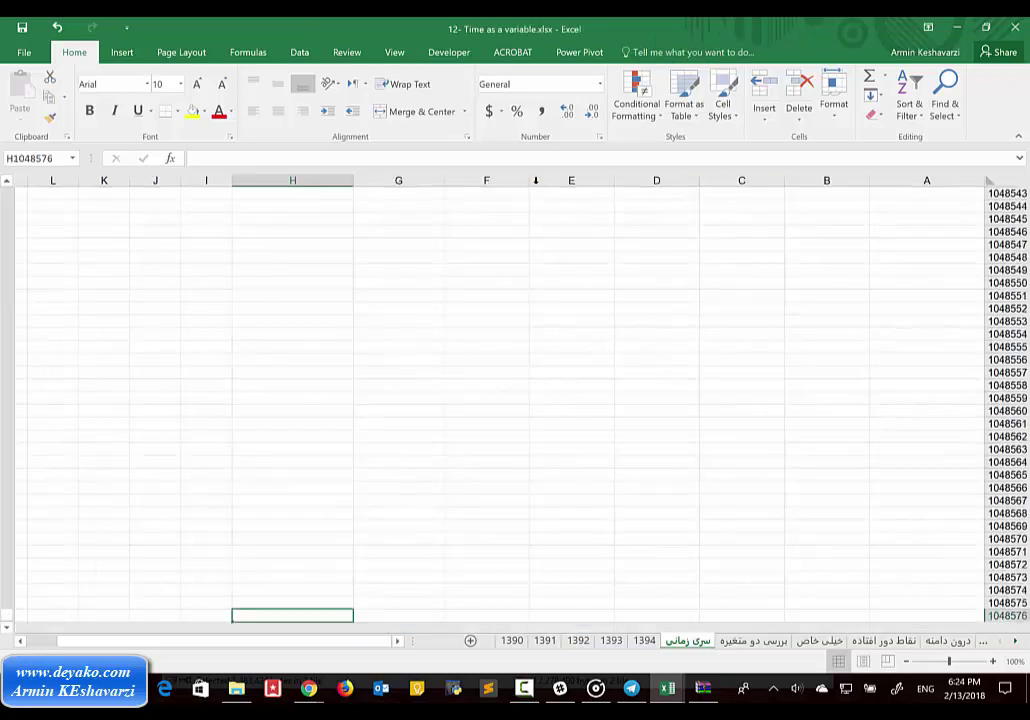
key(ctrl+Up)
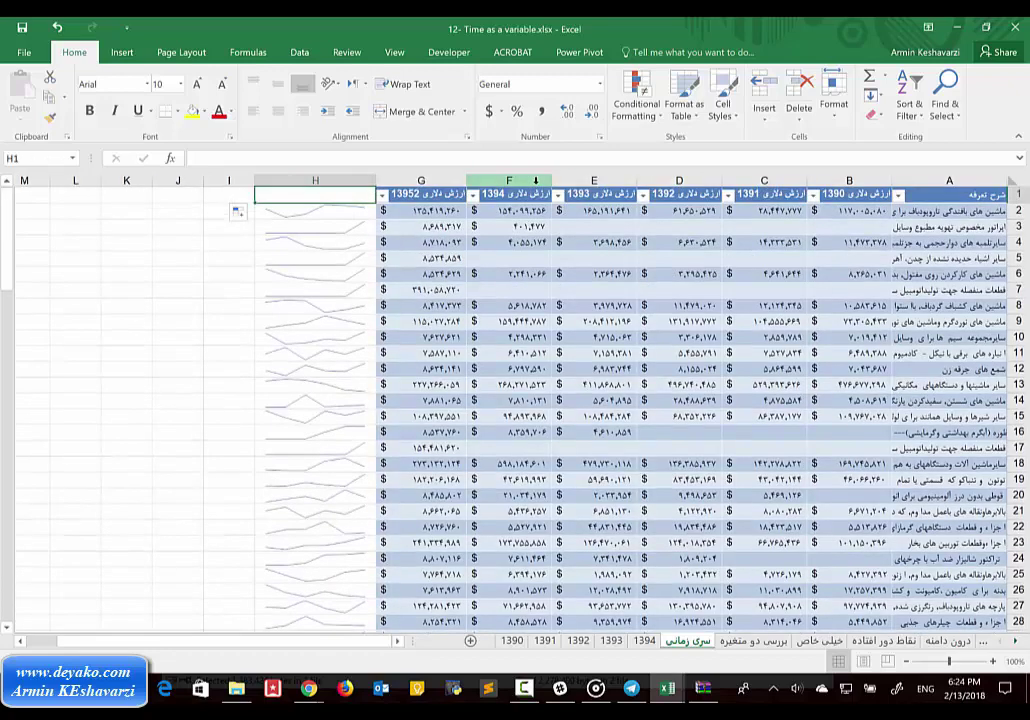
key(ctrl+Right)
key(ctrl+Down)
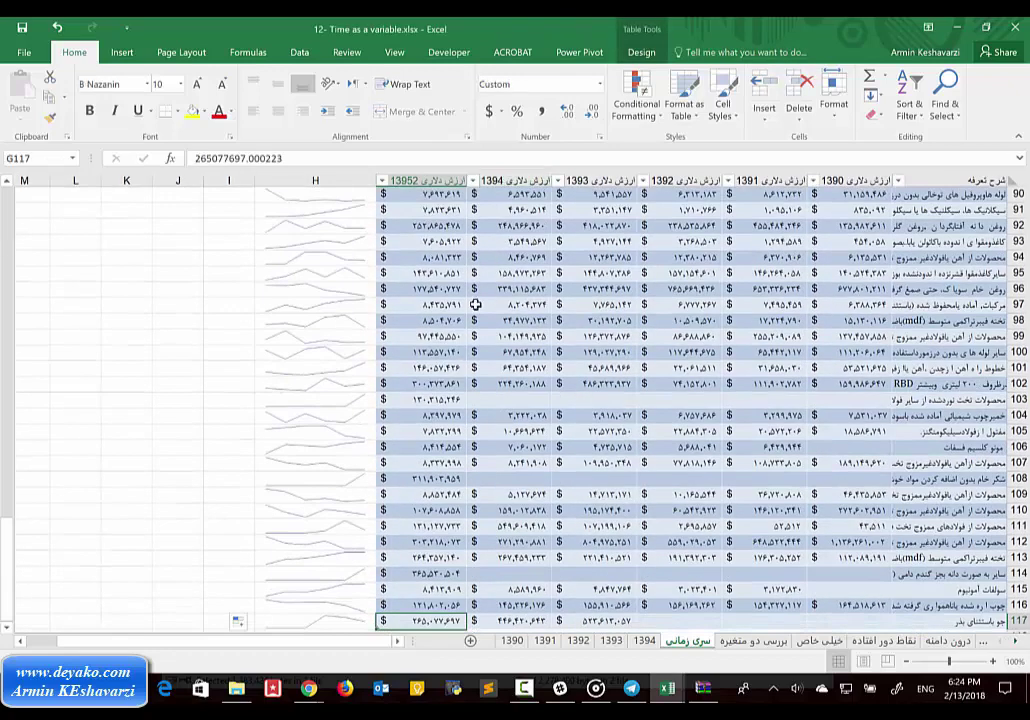
key(Left)
key(ctrl+shift+Up)
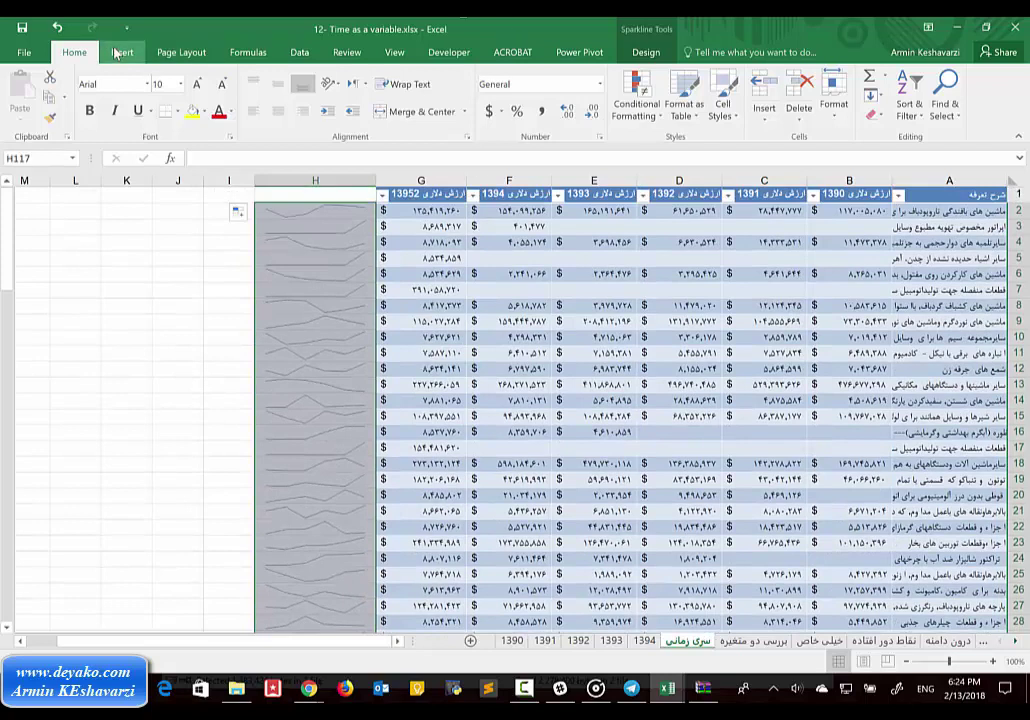
Turn on the horizontal axis for the column H sparklines, skipping a custom date range
click(650, 52)
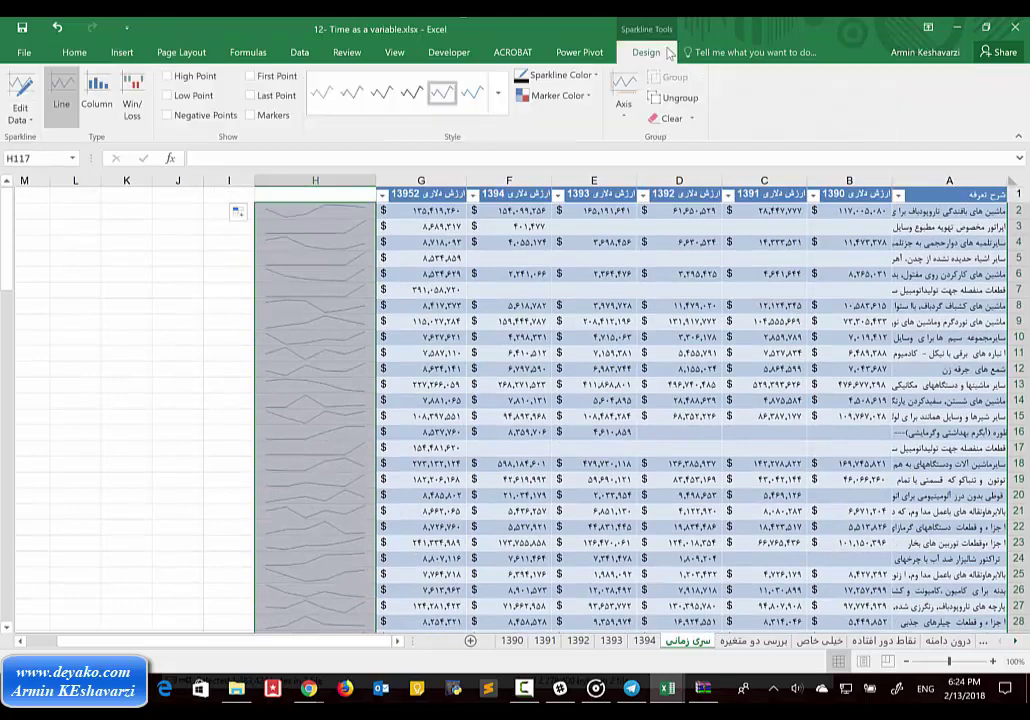
click(634, 92)
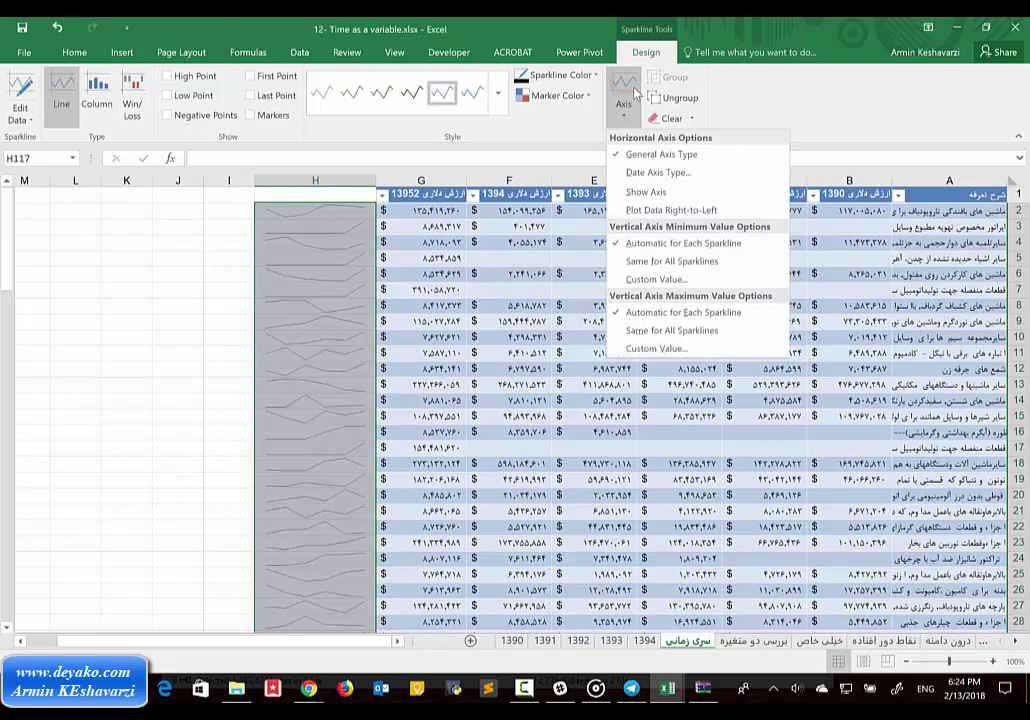
click(652, 173)
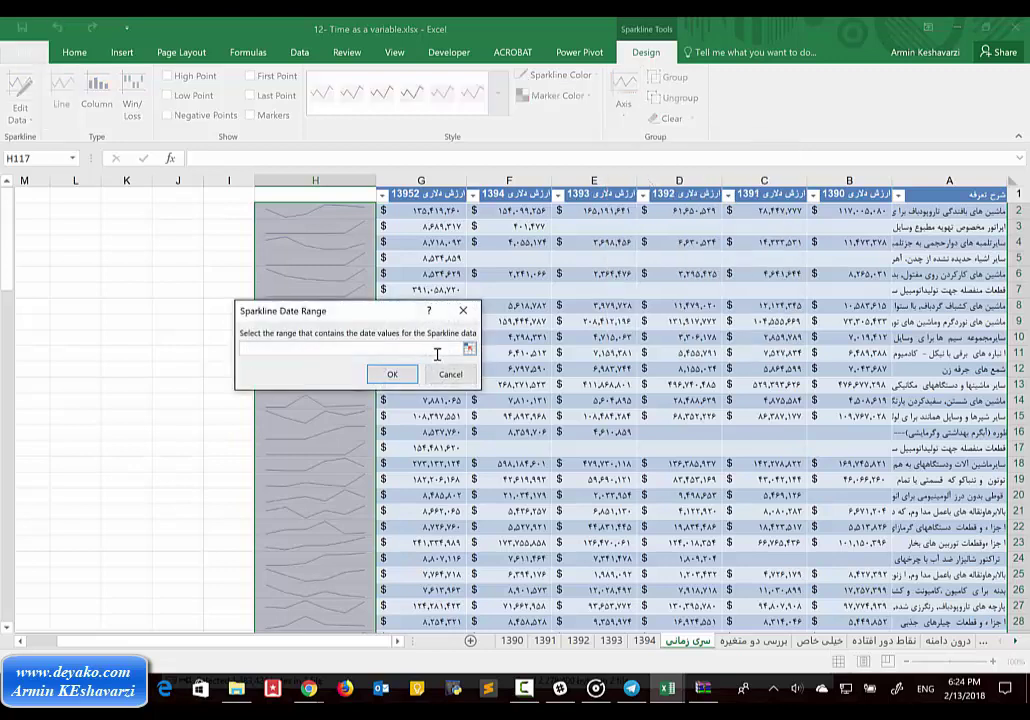
click(448, 376)
click(624, 92)
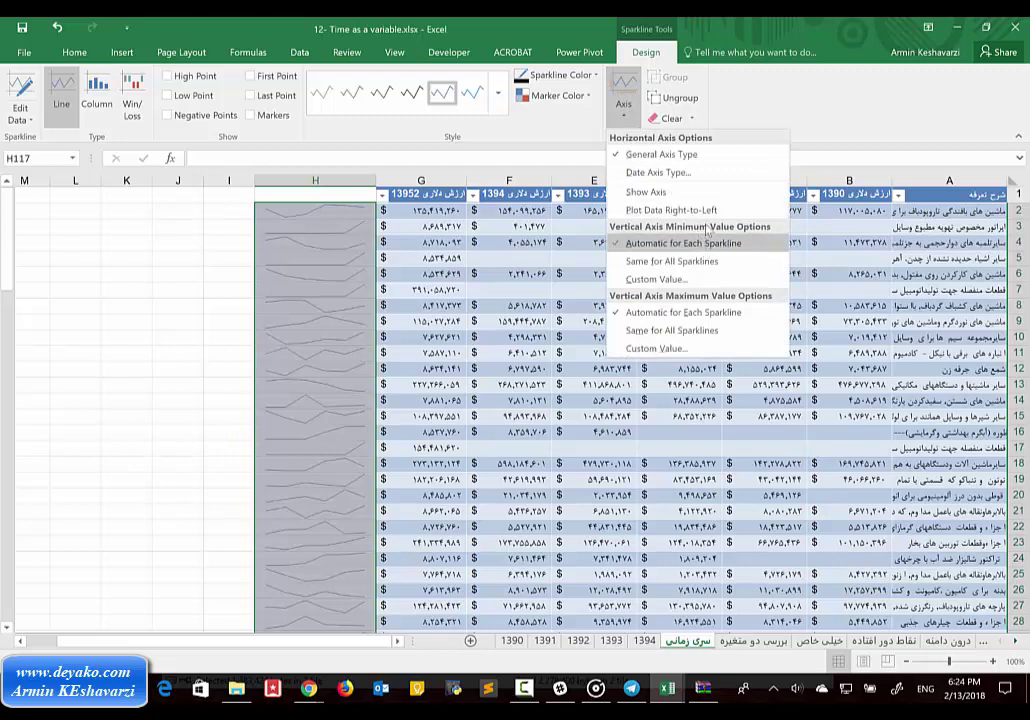
click(683, 197)
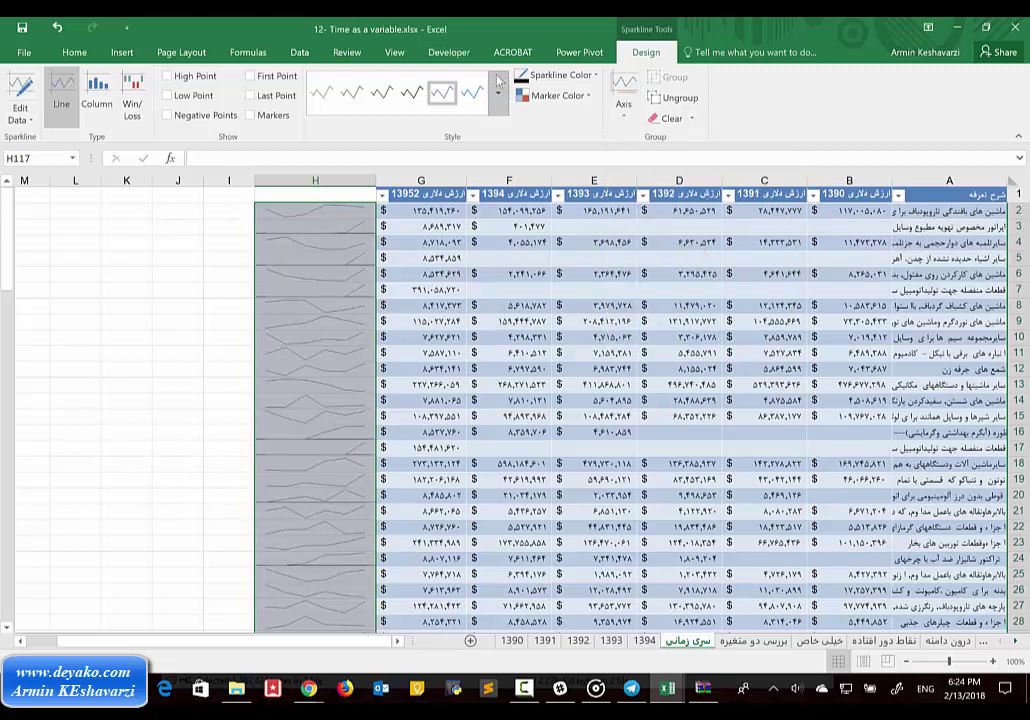
Set the sparkline line weight to 2¼ pt
click(574, 79)
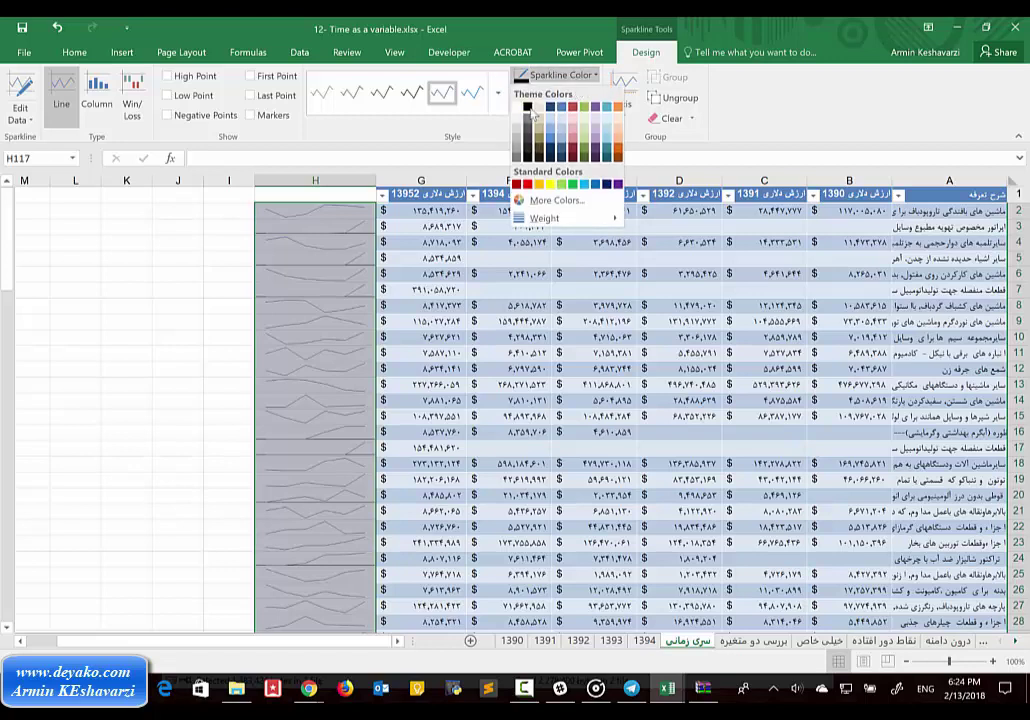
click(575, 77)
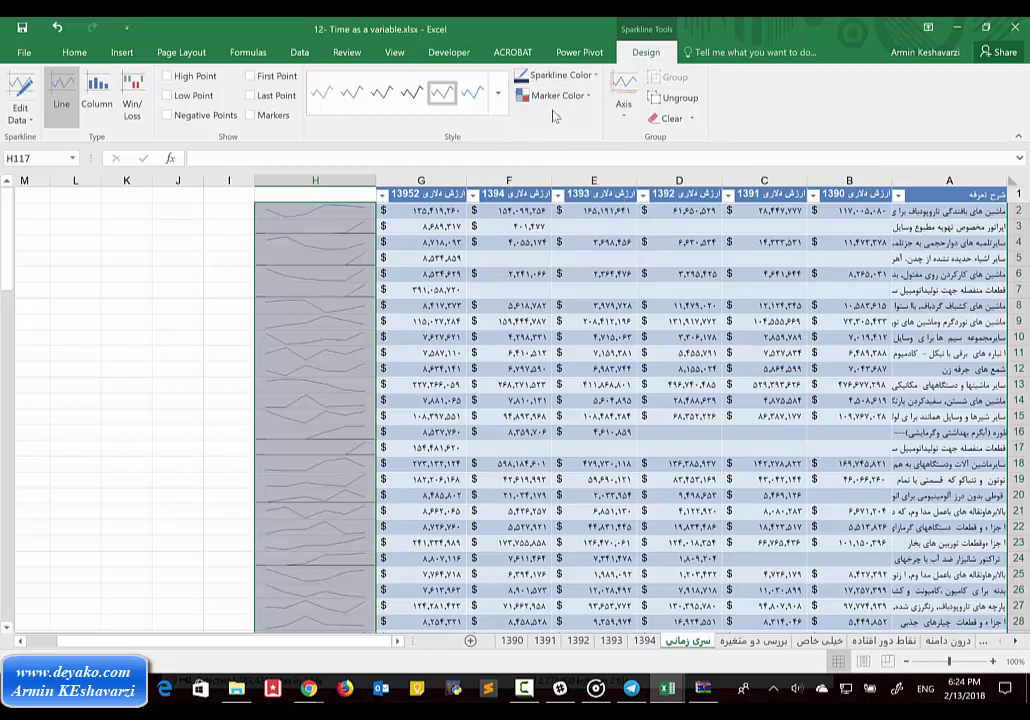
click(577, 80)
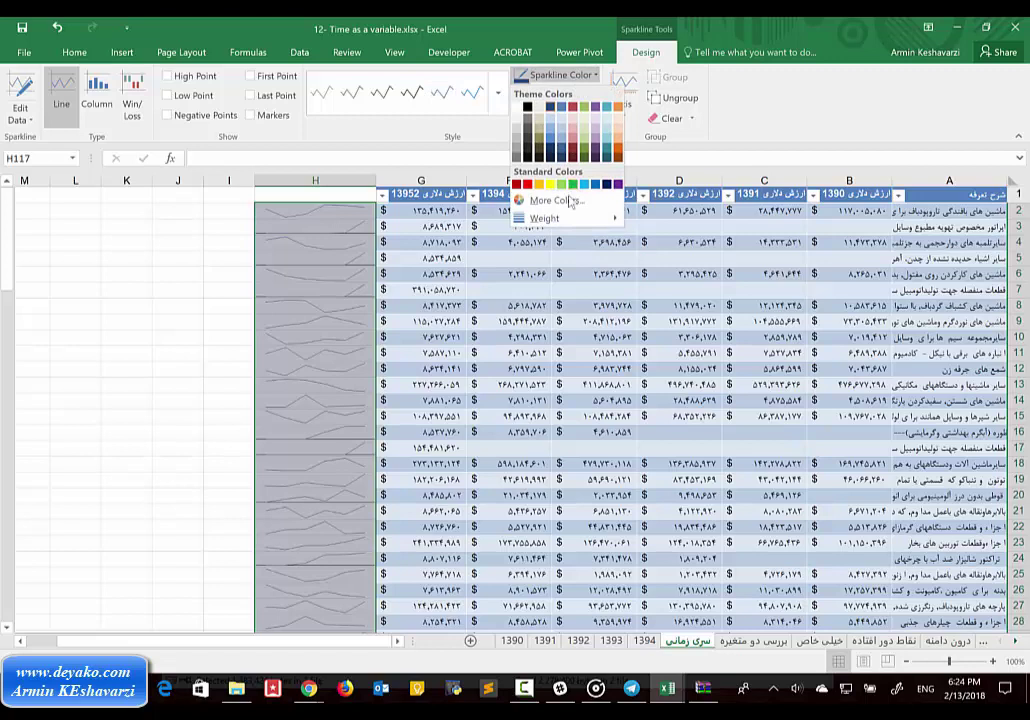
mouse_move(550, 218)
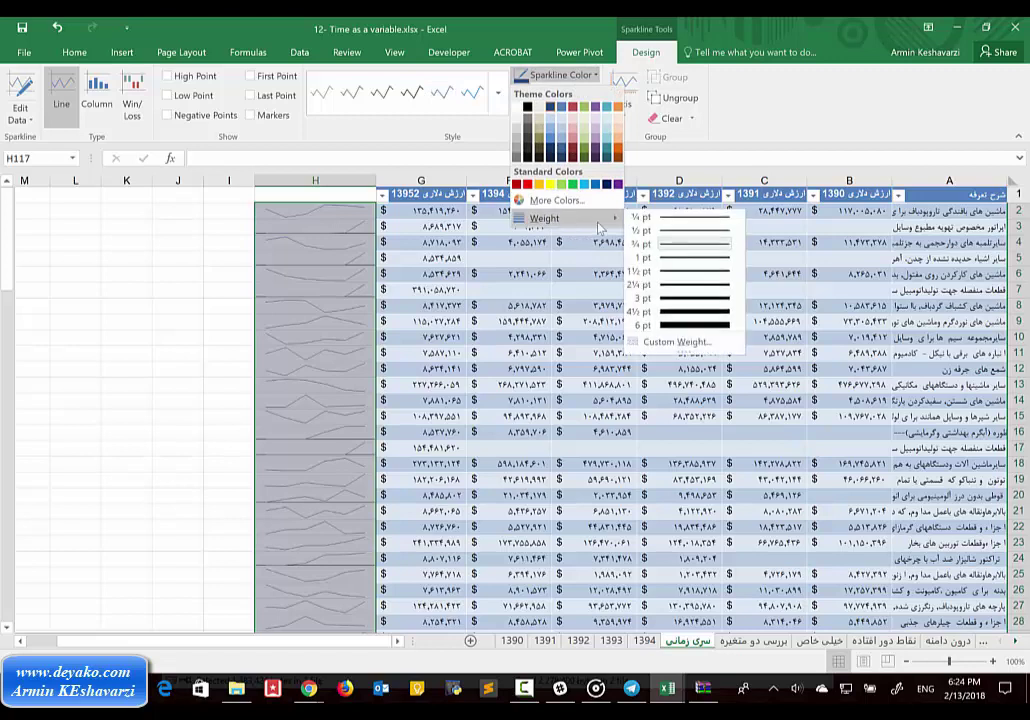
click(676, 287)
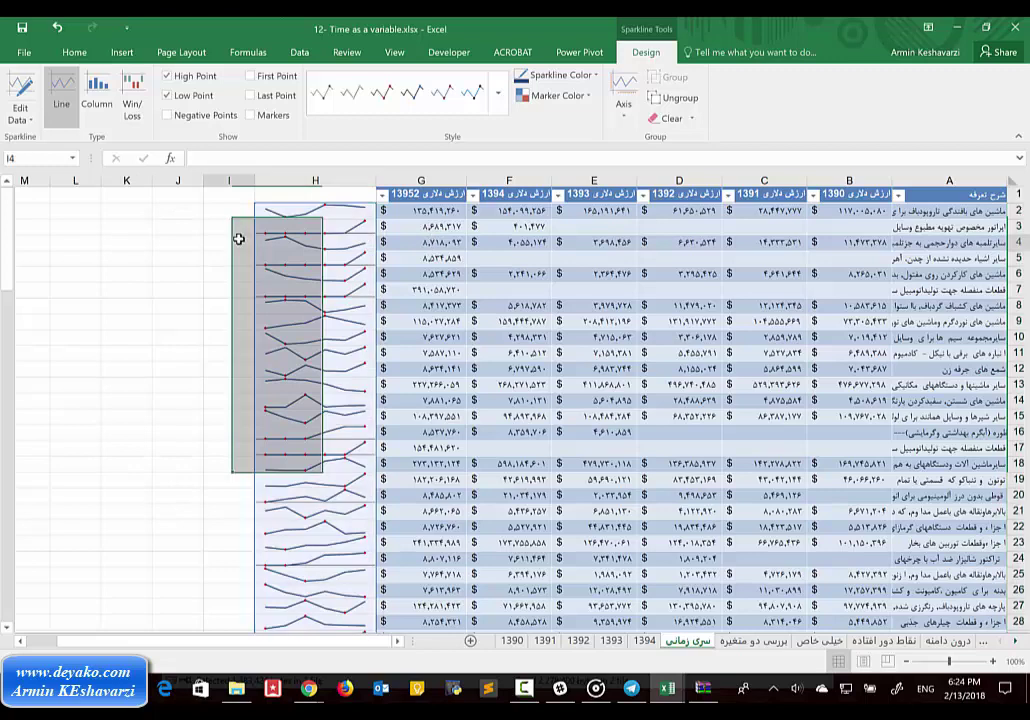
click(237, 238)
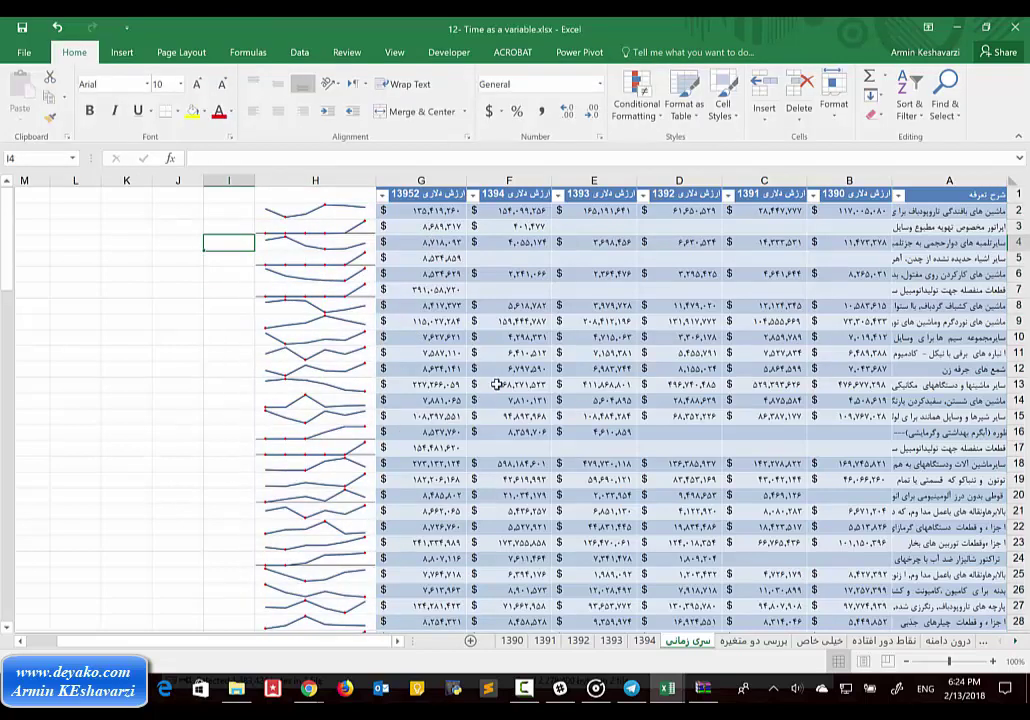
click(1019, 210)
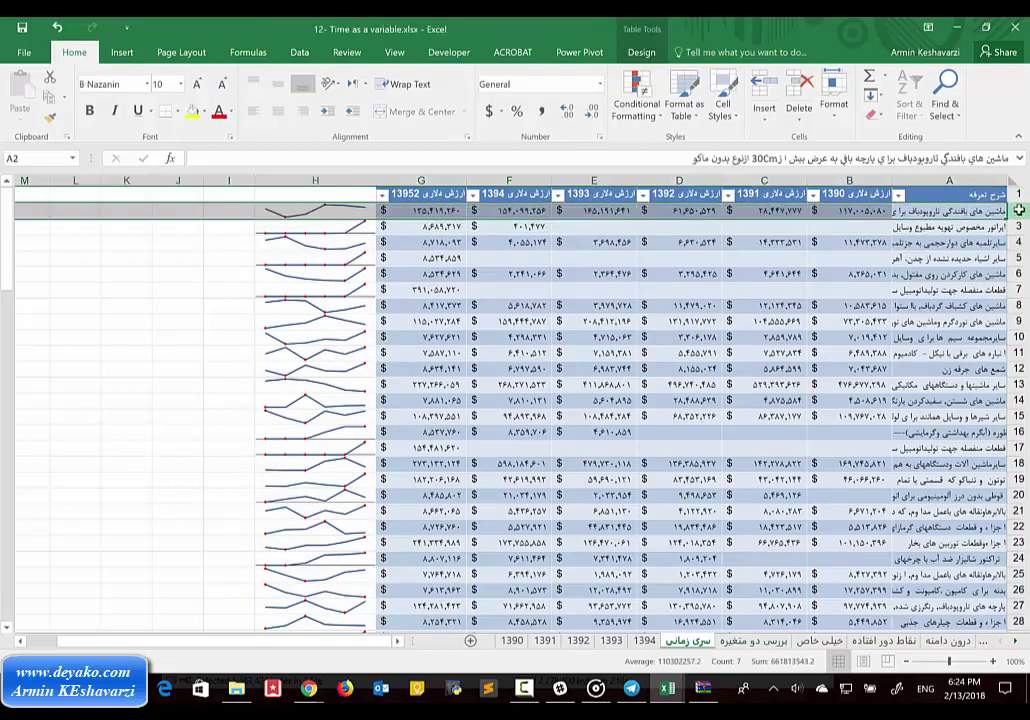
drag(1019, 210, 1013, 601)
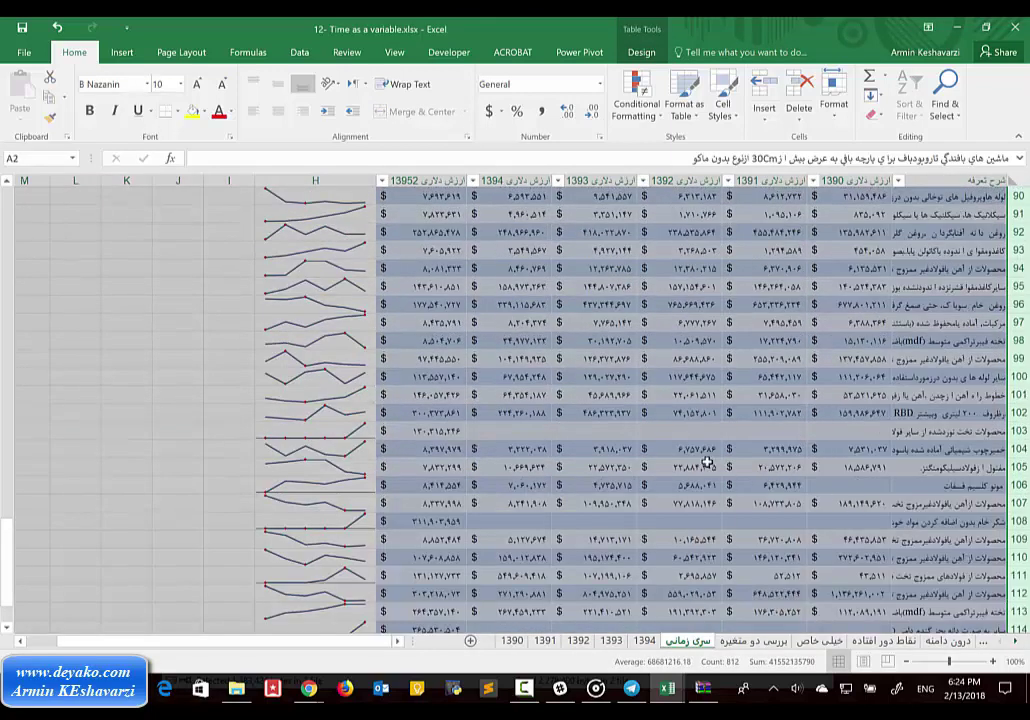
scroll(706, 463, up, 5)
click(706, 463)
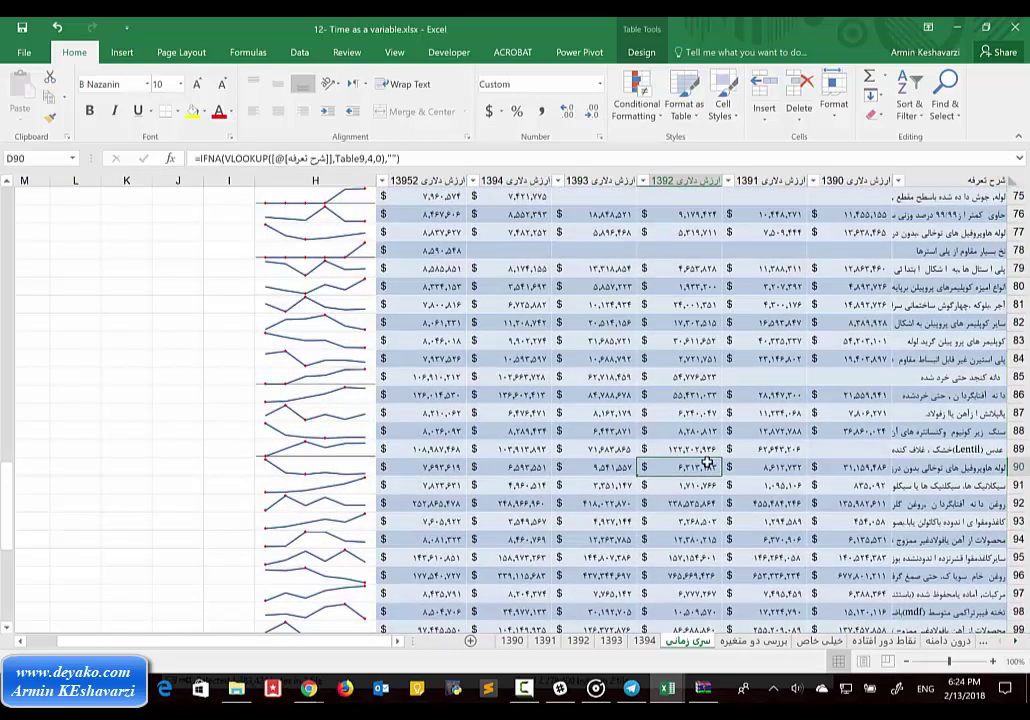
key(ctrl+Up)
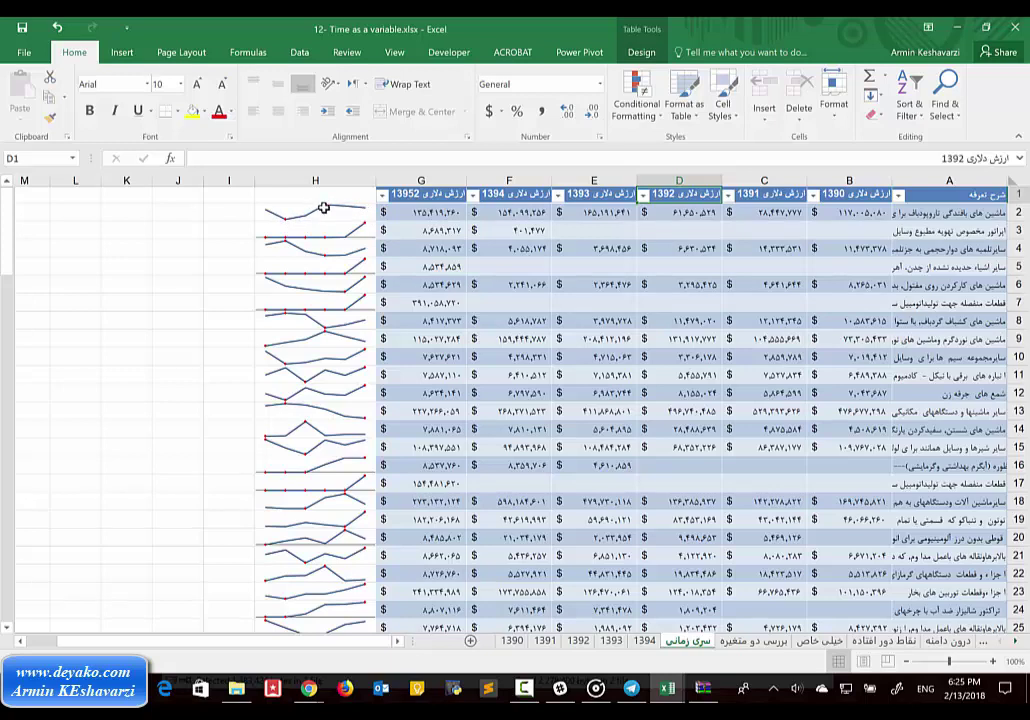
click(325, 209)
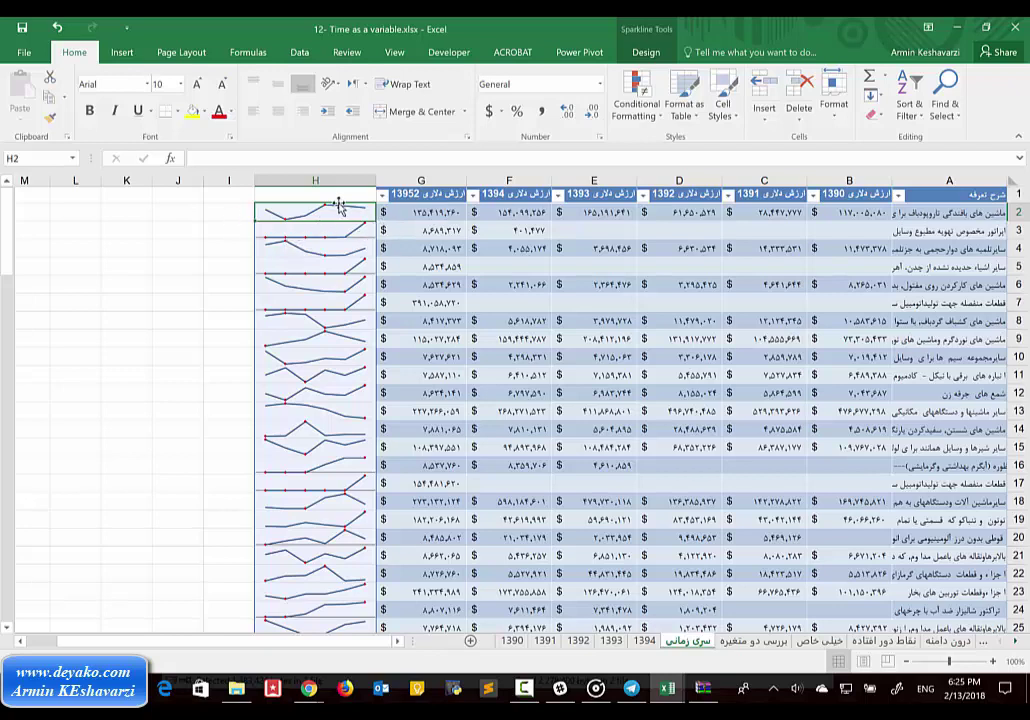
Select all the sparkline cells from H2 to H117
key(ctrl+shift+Down)
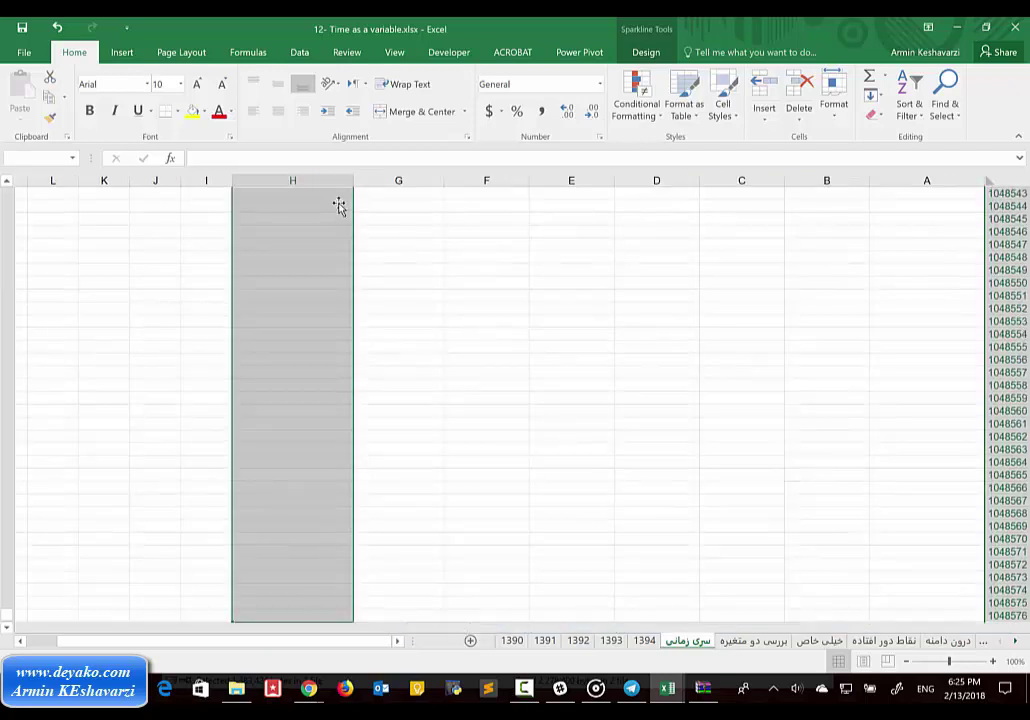
key(ctrl+shift+Up)
key(shift+Down)
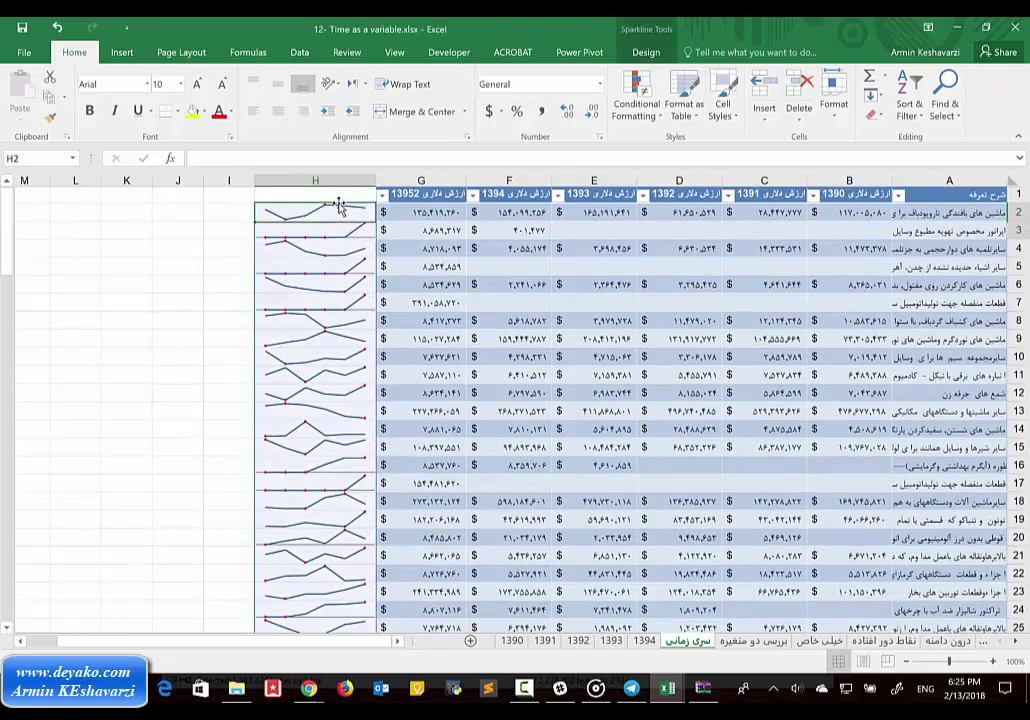
key(shift+Down)
key(Left)
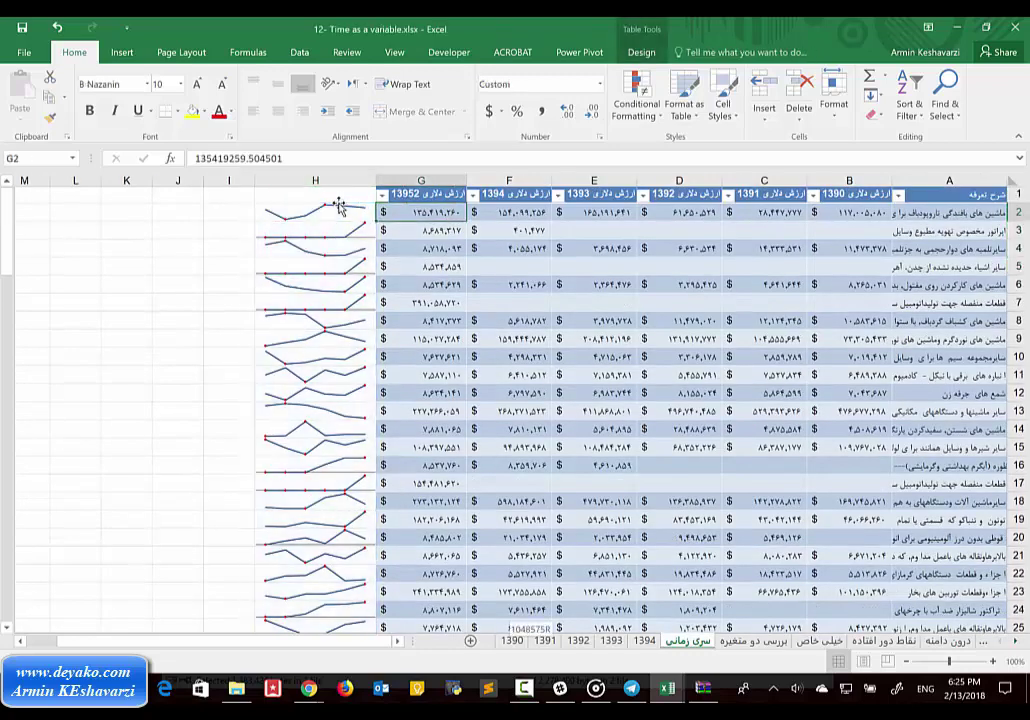
key(ctrl+shift+Down)
click(291, 612)
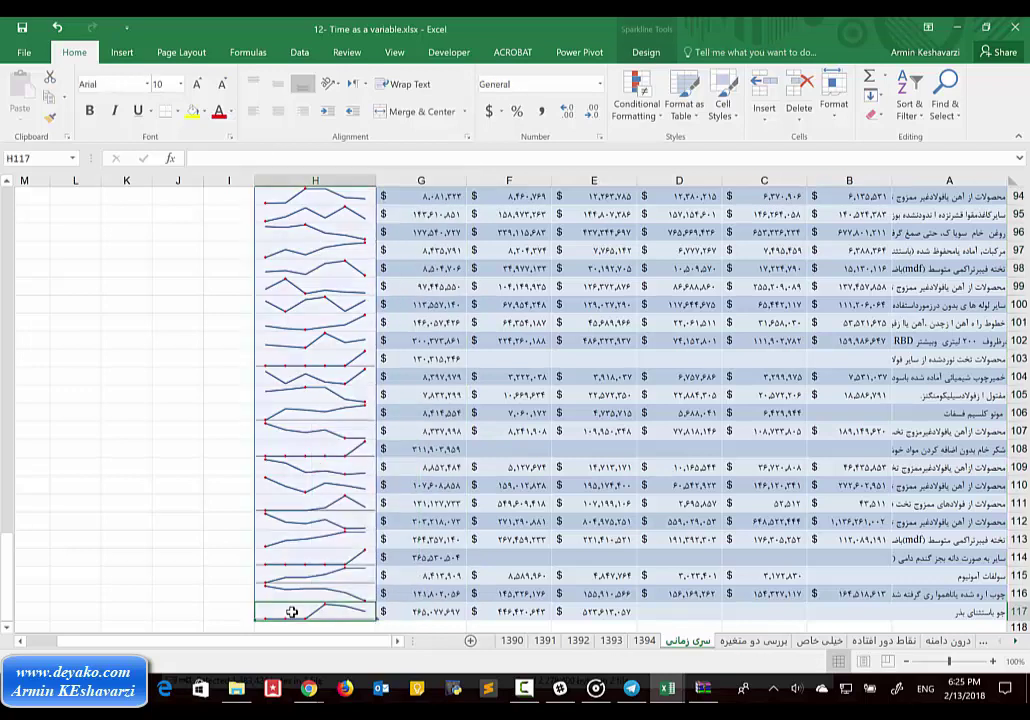
key(ctrl+shift+Up)
key(ctrl+shift+Down)
key(ctrl+shift+Down)
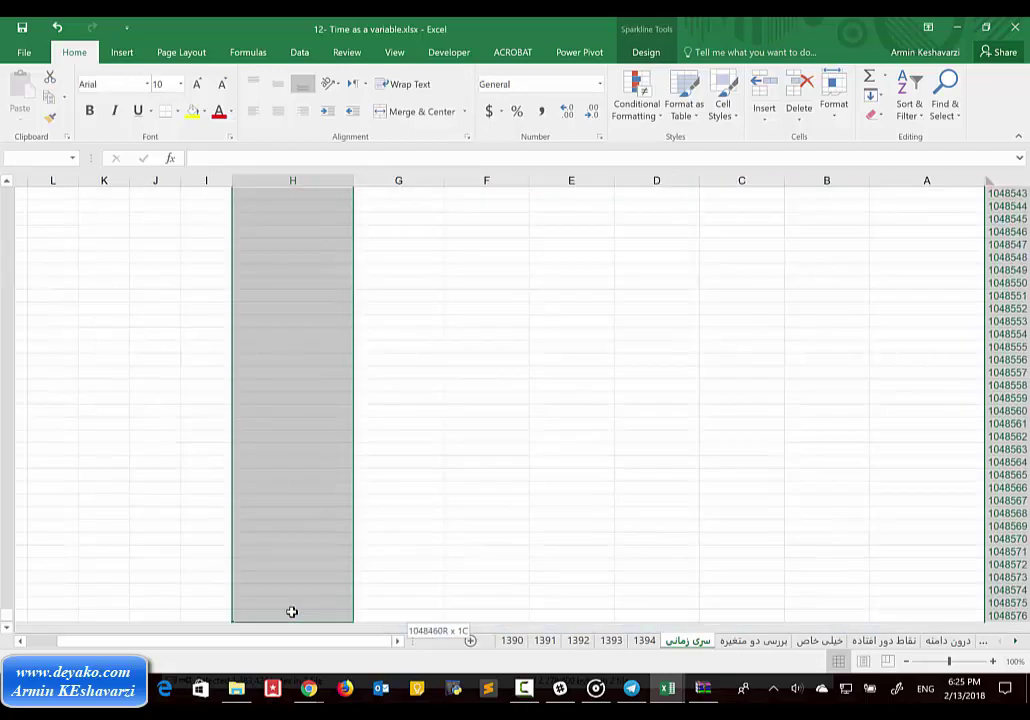
key(ctrl+shift+Up)
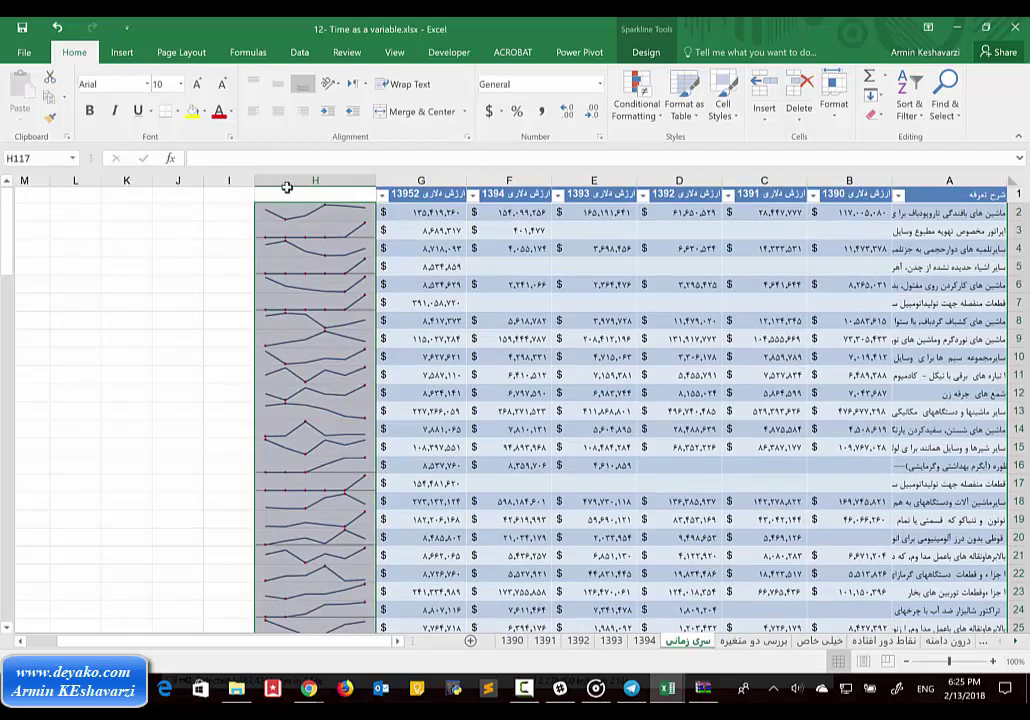
Mark each sparkline's first and last points, then check H5 and deselect
click(645, 52)
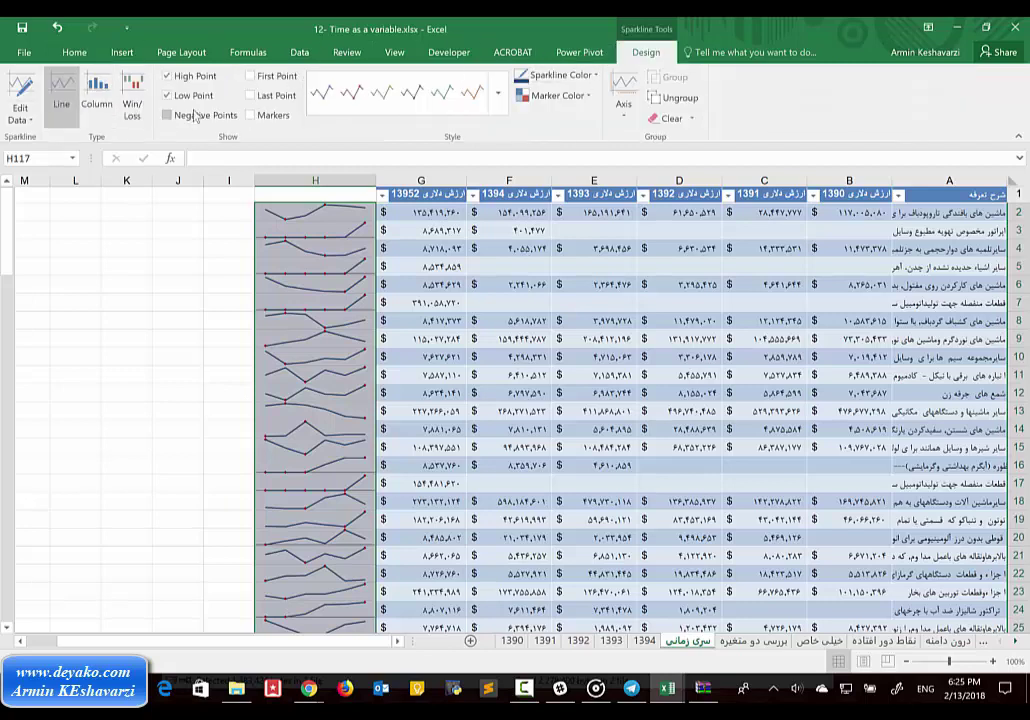
click(250, 76)
click(250, 96)
click(343, 261)
click(478, 341)
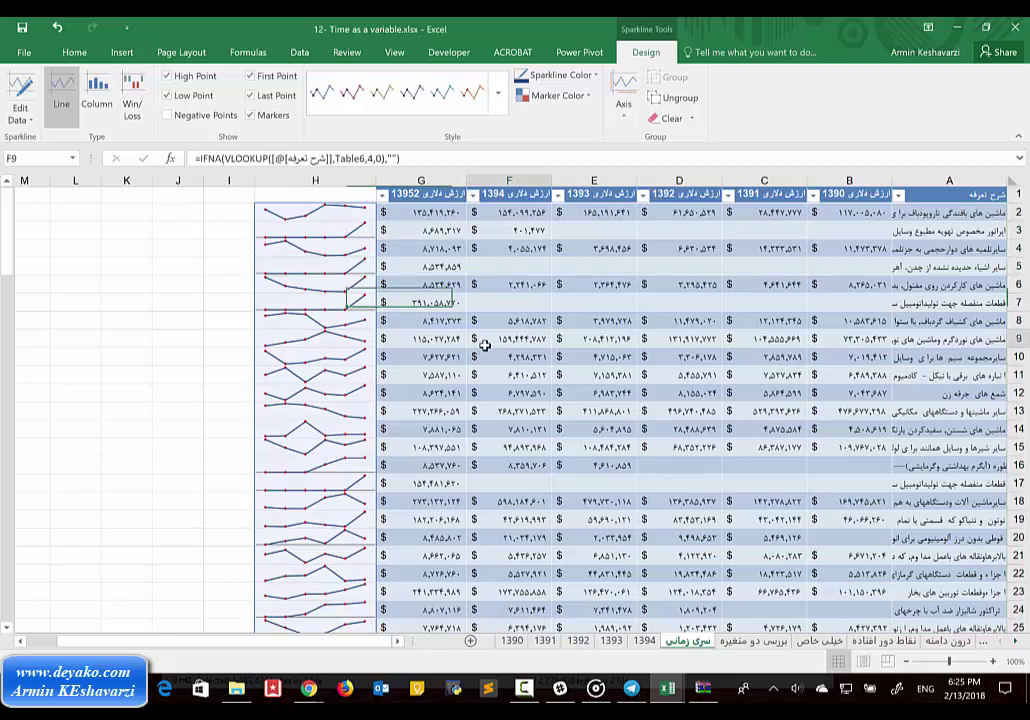
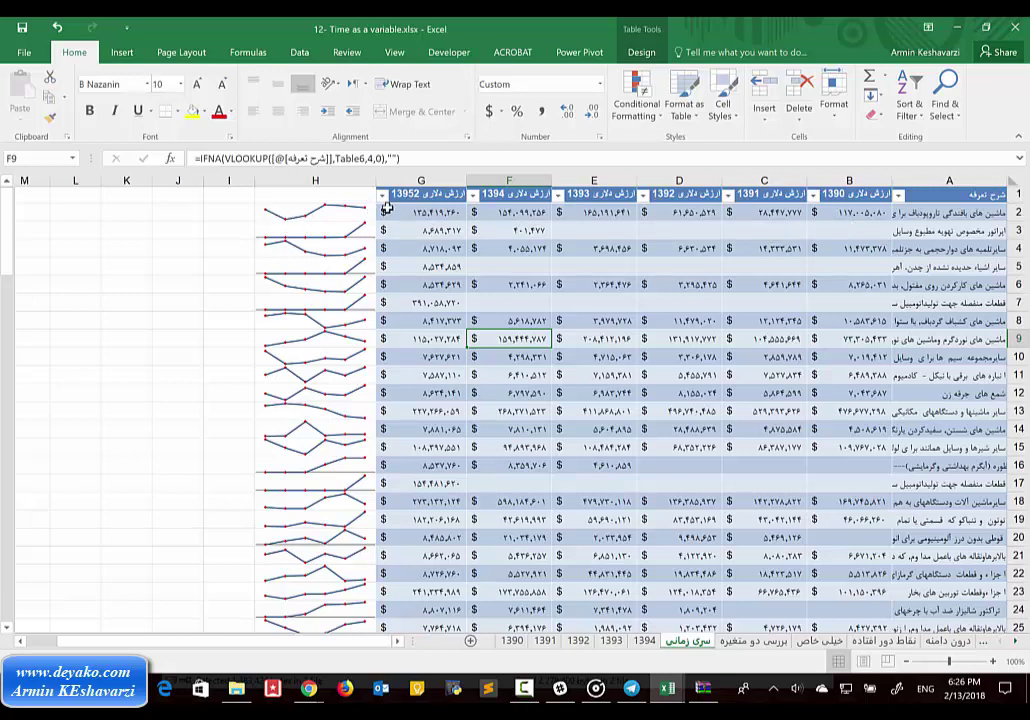
Capture the Excel sheet with its sparkline column as a Windows Ink screen sketch
key(super+w)
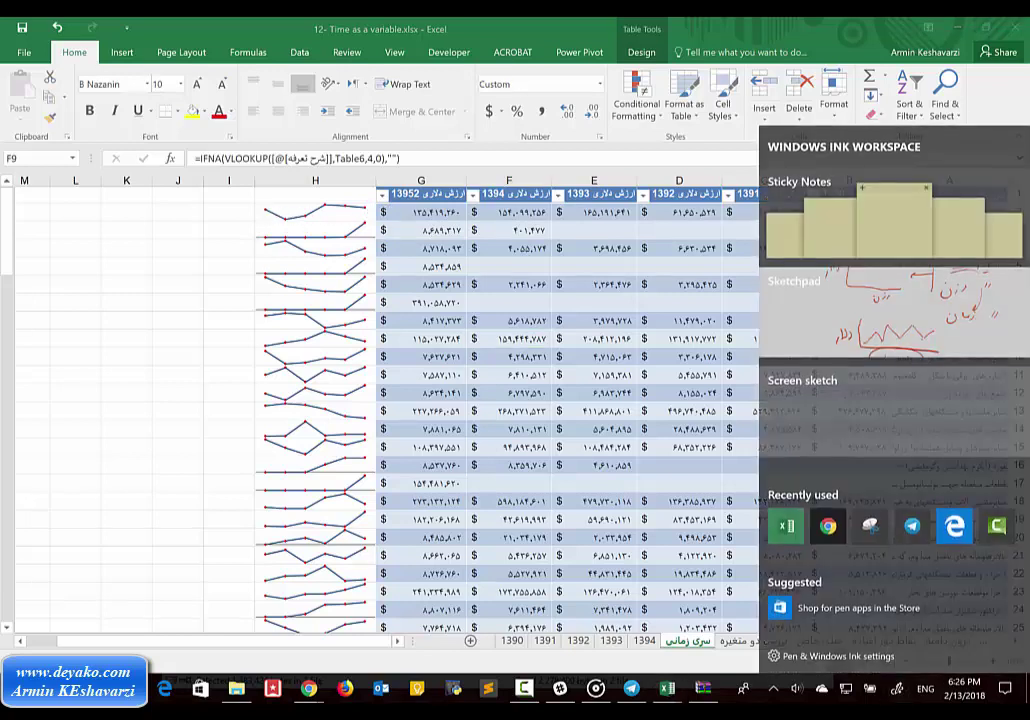
click(893, 410)
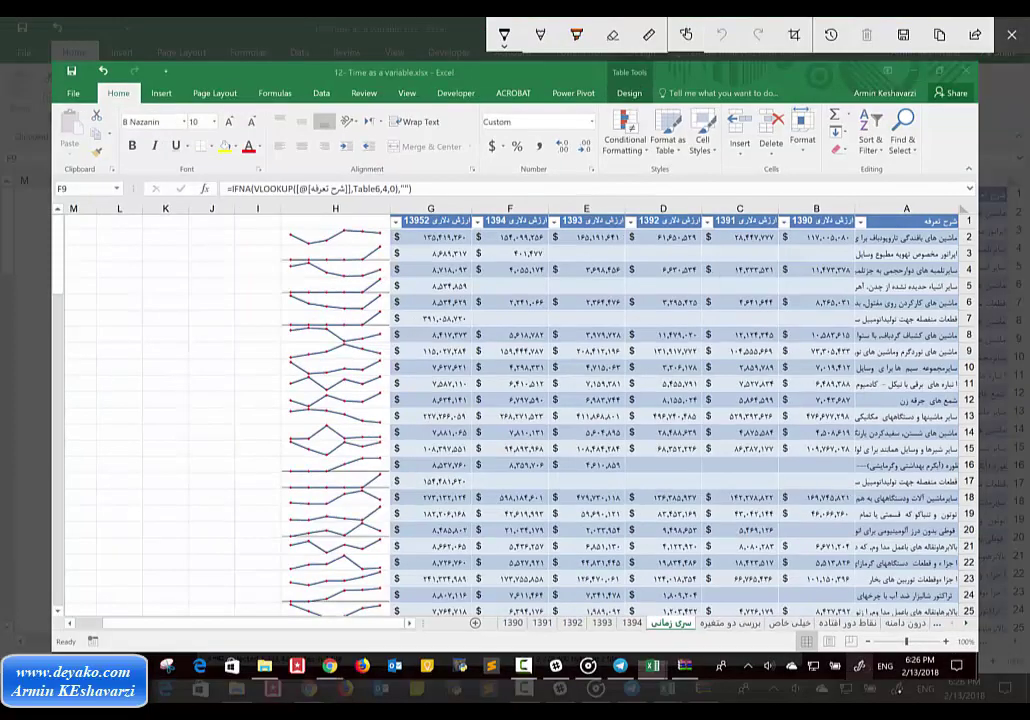
Handwrite black Persian notes beside the sparklines, left of column H
mouse_move(288, 240)
mouse_down()
mouse_move(226, 238)
mouse_move(200, 248)
mouse_move(205, 265)
mouse_move(135, 268)
mouse_move(110, 310)
mouse_up()
drag(150, 228, 134, 262)
drag(152, 232, 138, 262)
drag(152, 311, 153, 319)
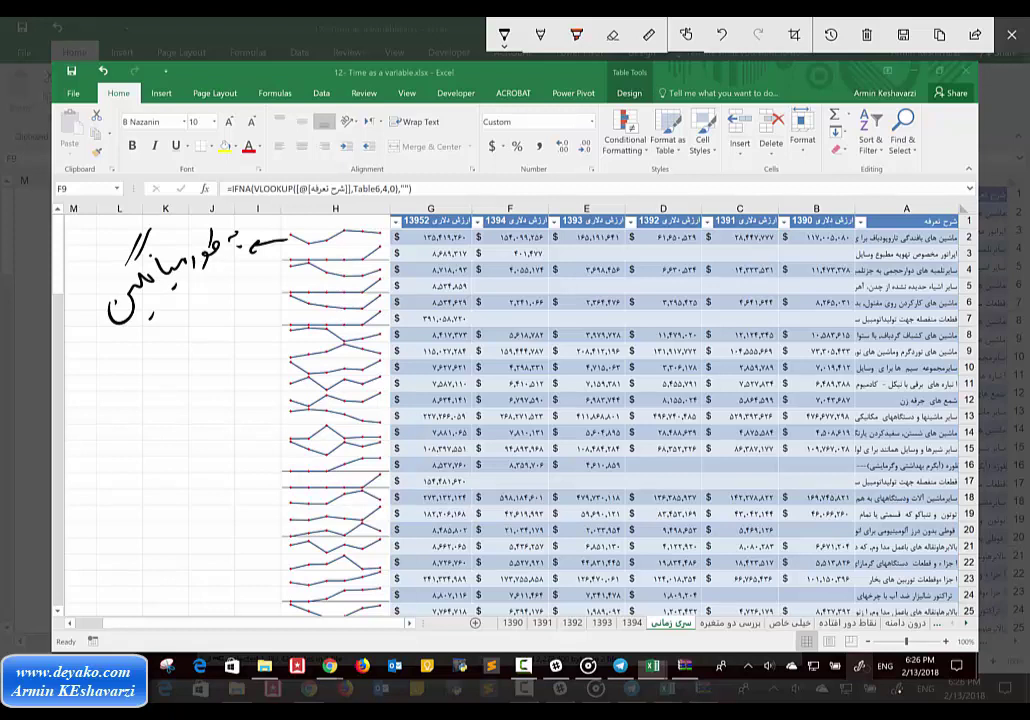
mouse_move(98, 322)
mouse_down()
mouse_move(88, 348)
mouse_move(74, 350)
mouse_move(68, 392)
mouse_up()
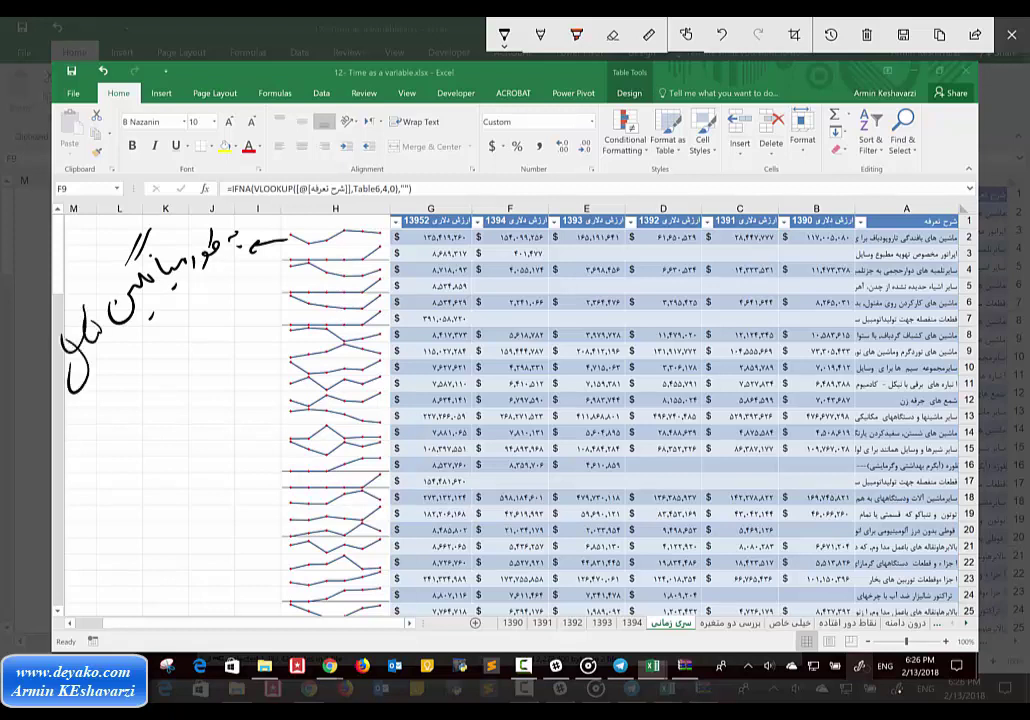
drag(232, 300, 190, 330)
mouse_move(180, 338)
mouse_down()
mouse_move(157, 386)
mouse_move(140, 394)
mouse_up()
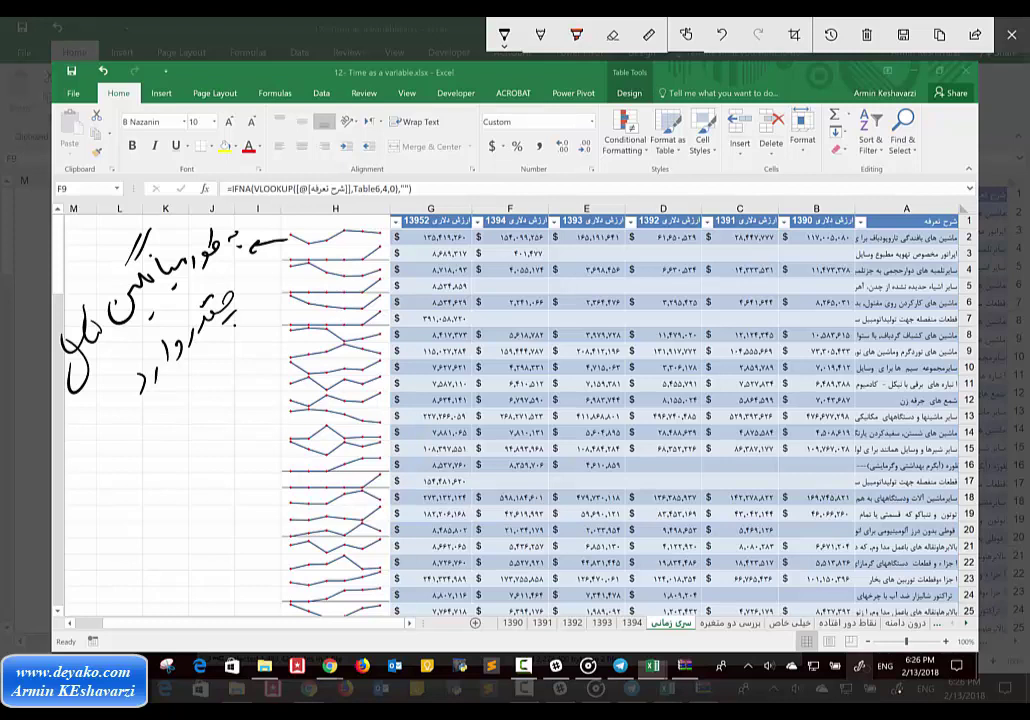
Draw three diagonal lines across the notes and add short words near column H
drag(91, 455, 292, 296)
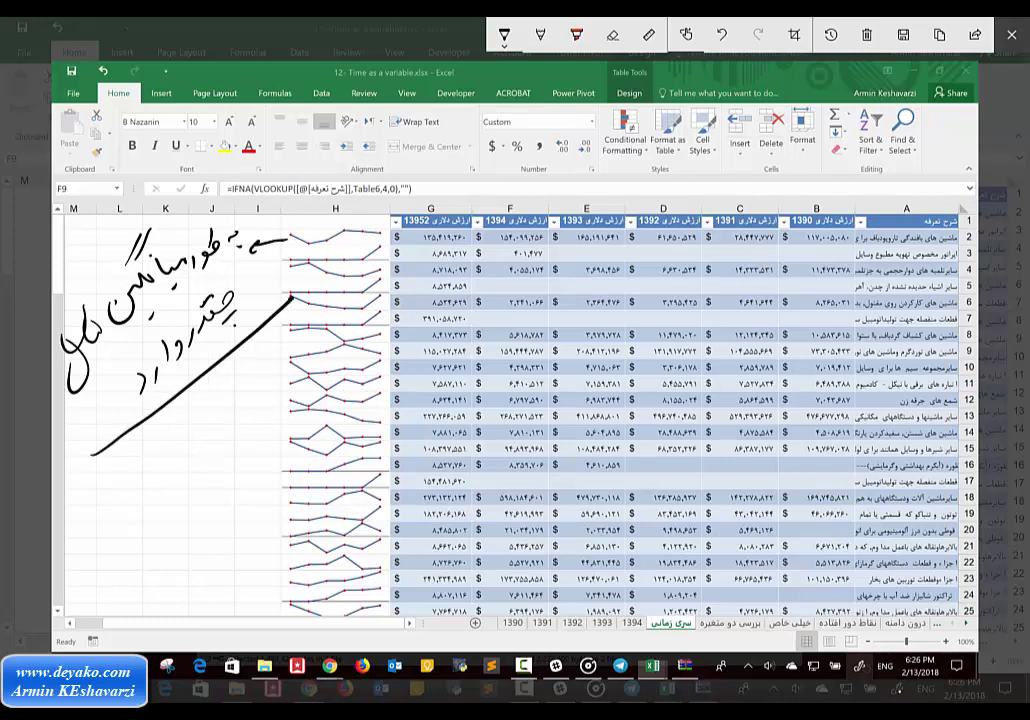
mouse_move(270, 358)
mouse_down()
mouse_move(196, 440)
mouse_move(122, 490)
mouse_up()
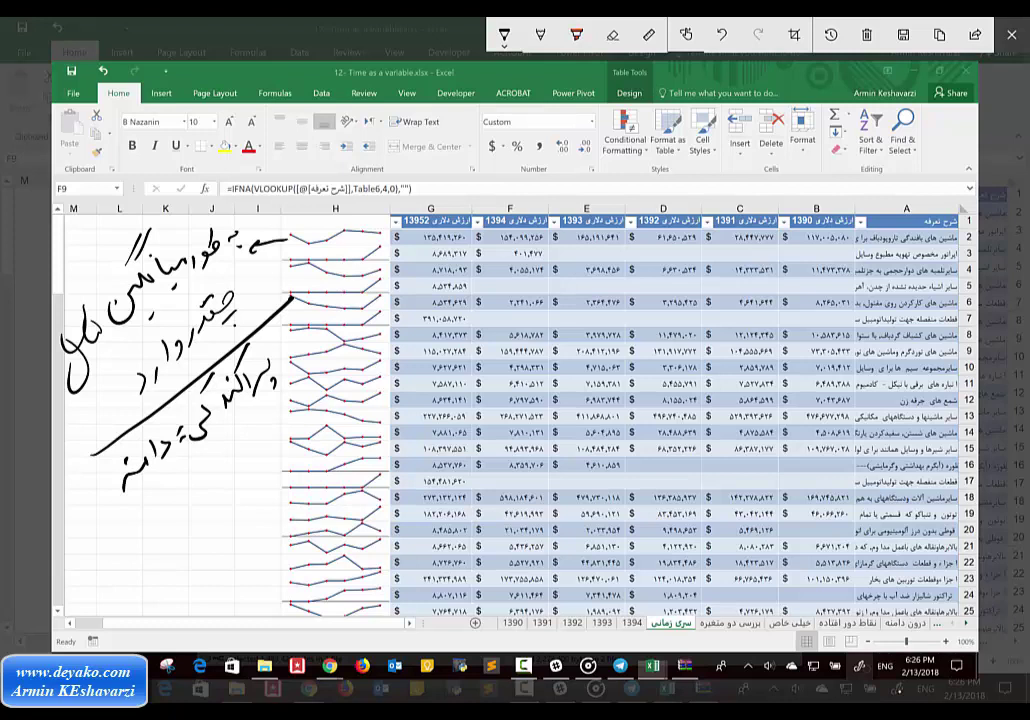
drag(305, 370, 136, 512)
mouse_move(278, 440)
mouse_down()
mouse_move(260, 470)
mouse_move(272, 479)
mouse_move(152, 552)
mouse_up()
mouse_move(142, 546)
mouse_down()
mouse_move(118, 573)
mouse_move(143, 579)
mouse_move(95, 572)
mouse_move(118, 578)
mouse_up()
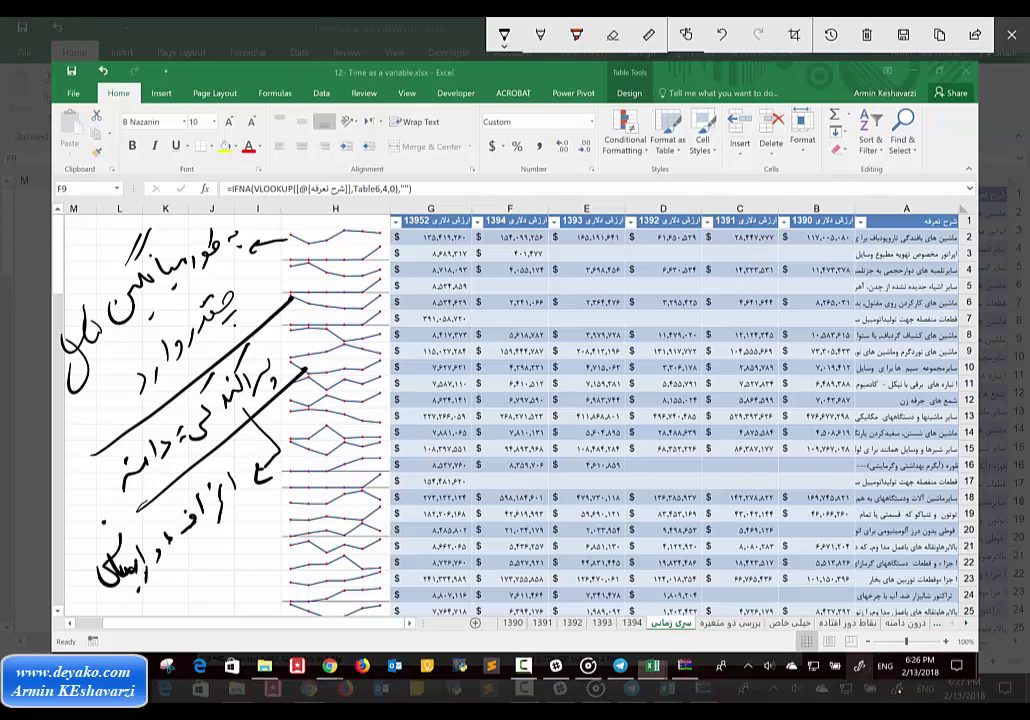
drag(384, 408, 112, 612)
drag(349, 463, 294, 538)
drag(318, 468, 308, 490)
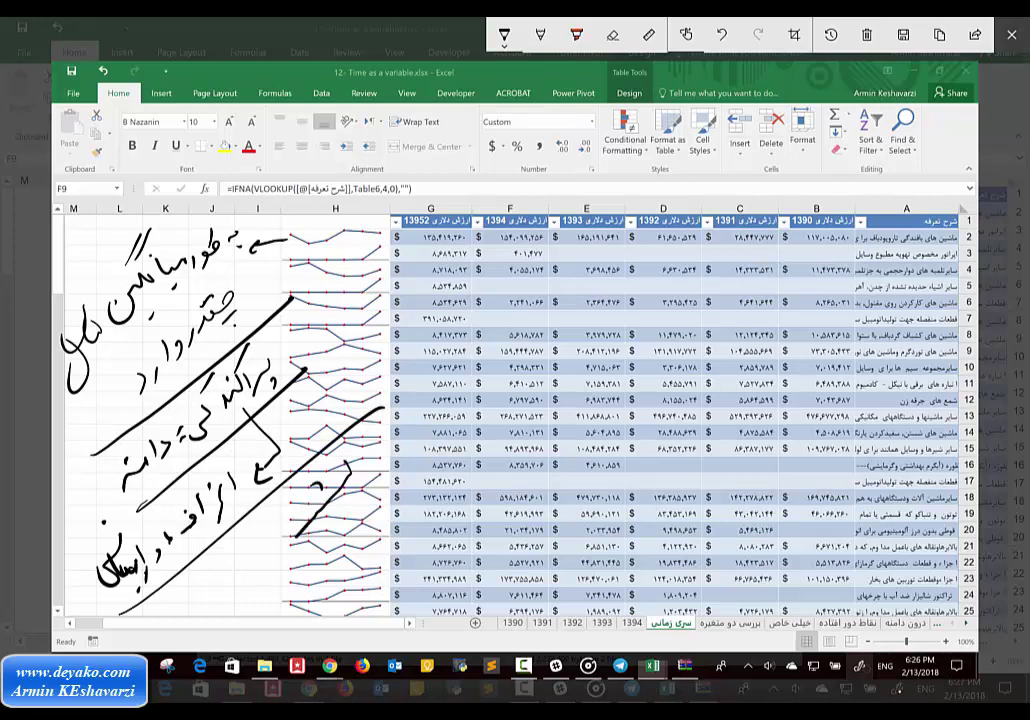
mouse_move(256, 556)
mouse_down()
mouse_move(272, 546)
mouse_move(247, 578)
mouse_up()
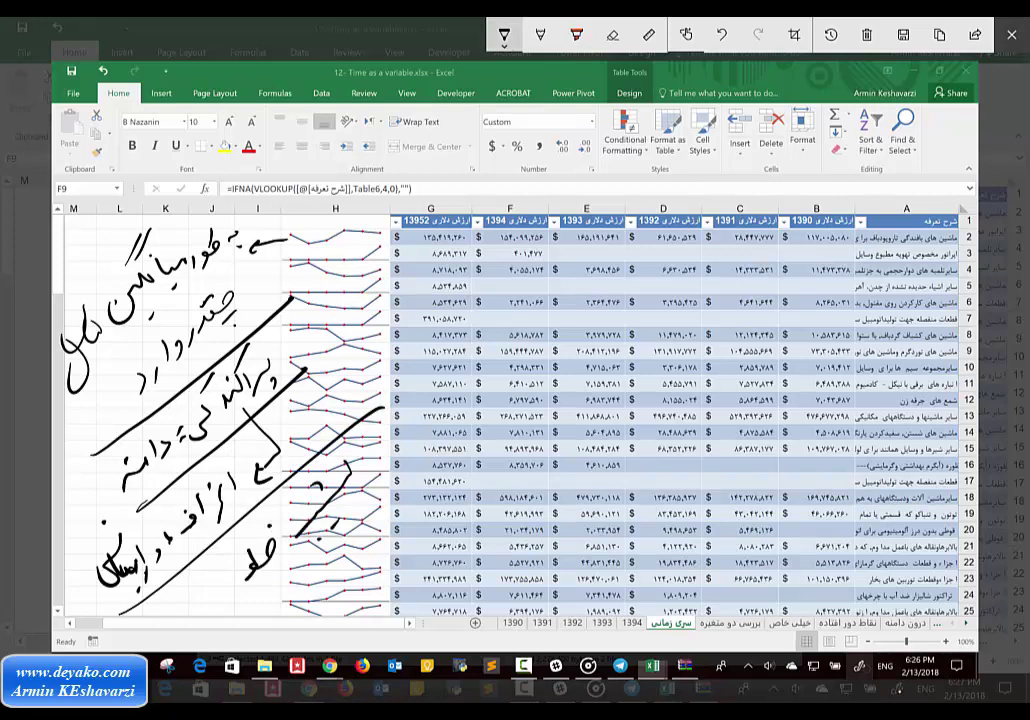
Switch the ink to red and draw an arrow up toward the formula with a note
click(504, 35)
click(403, 106)
mouse_move(242, 278)
mouse_down()
mouse_move(256, 292)
mouse_move(291, 186)
mouse_up()
drag(322, 130, 258, 182)
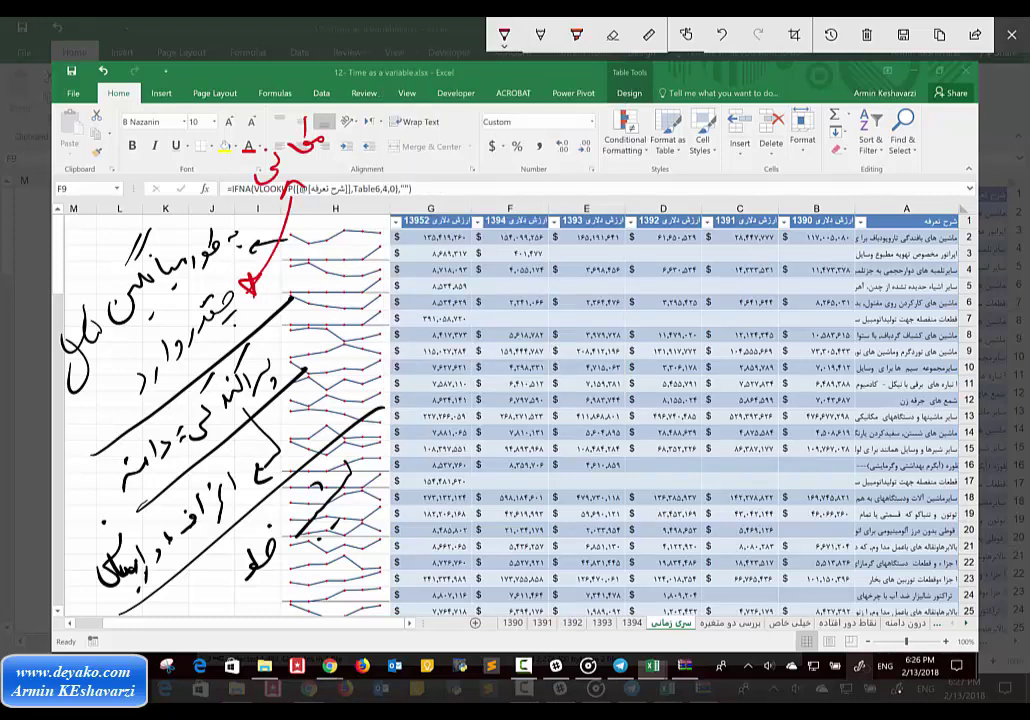
Draw a red curve across the top, redo the red words there, and line toward column G
drag(320, 135, 460, 100)
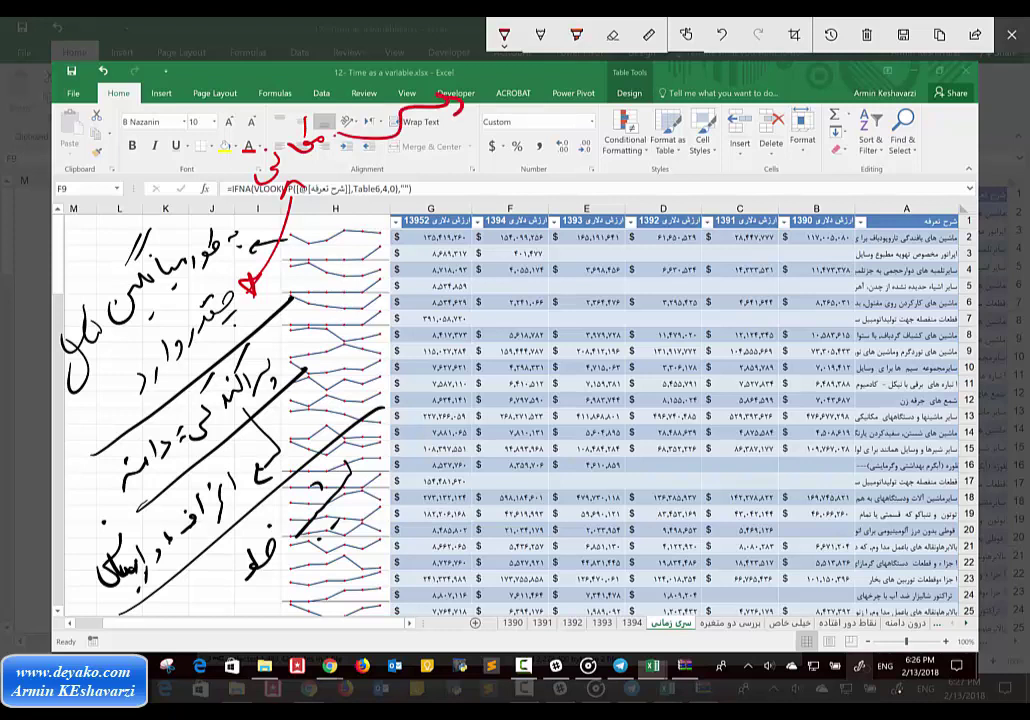
mouse_move(545, 100)
mouse_down()
mouse_move(590, 90)
mouse_move(492, 118)
mouse_up()
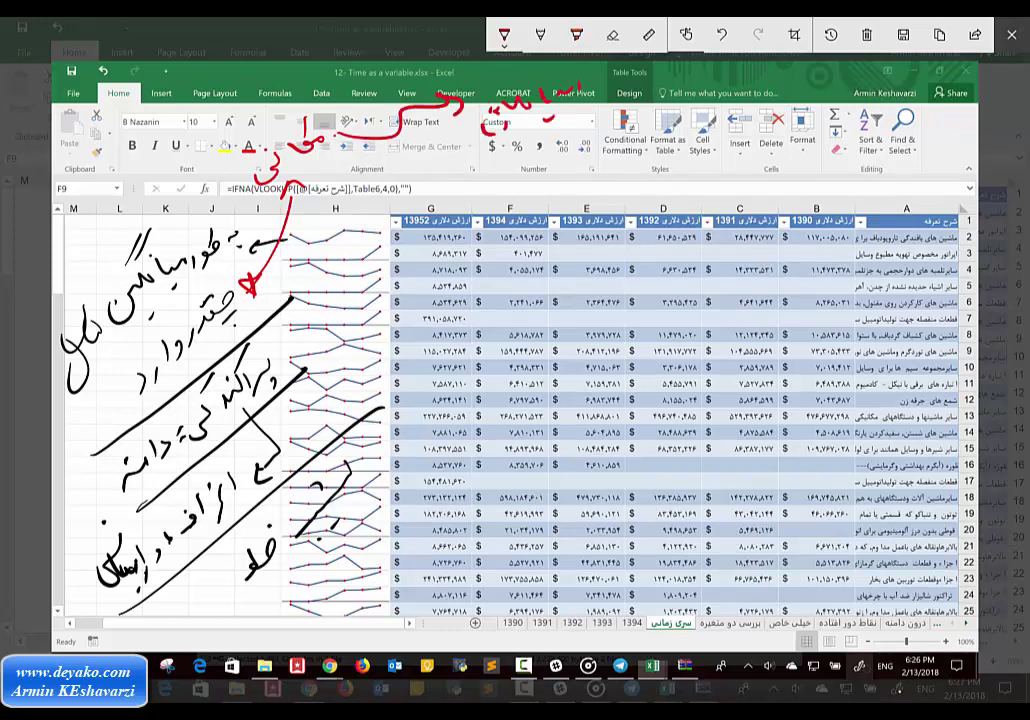
drag(575, 88, 510, 128)
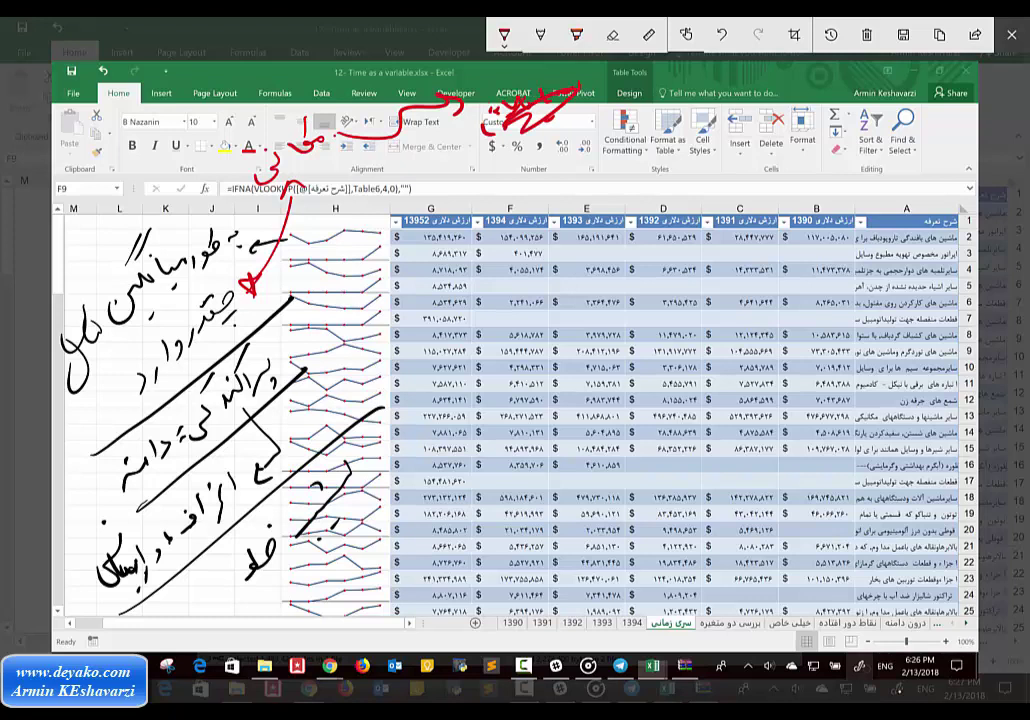
drag(575, 90, 505, 125)
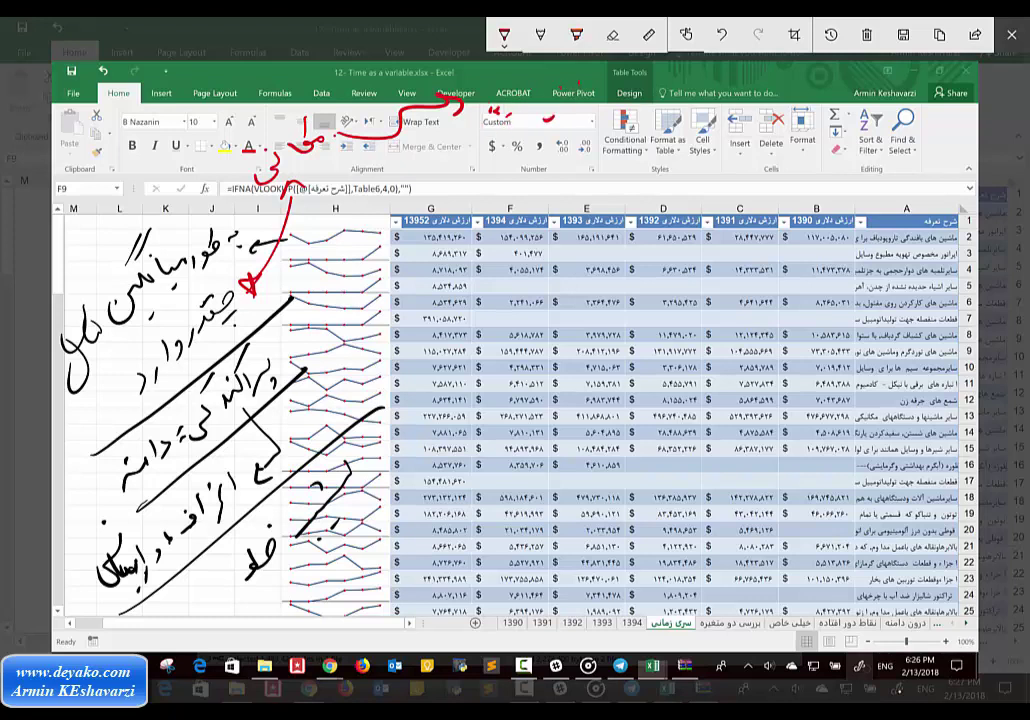
drag(560, 82, 478, 128)
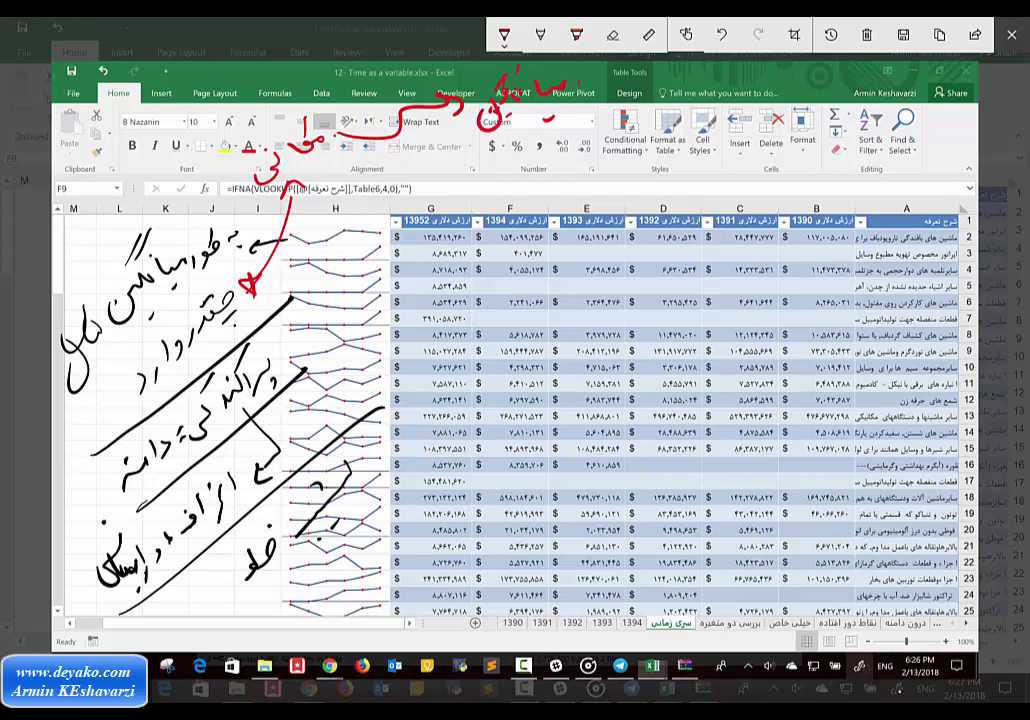
drag(390, 127, 470, 205)
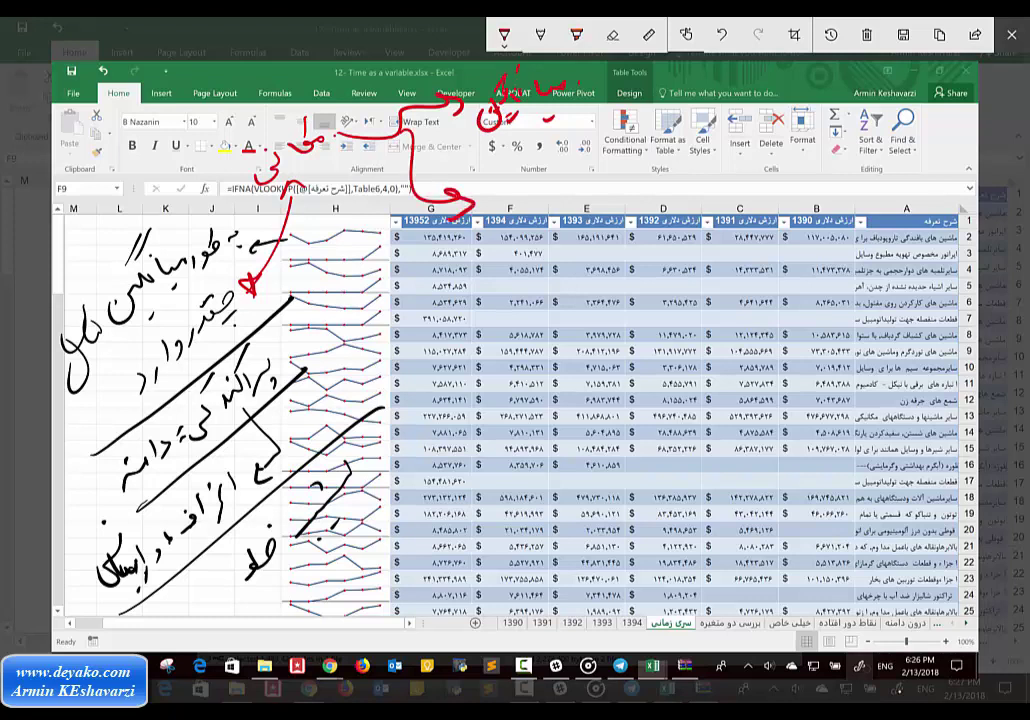
Write red words above columns E–F and a red note above the table's right side
mouse_move(606, 176)
mouse_down()
mouse_move(572, 200)
mouse_move(586, 203)
mouse_up()
drag(600, 190, 542, 198)
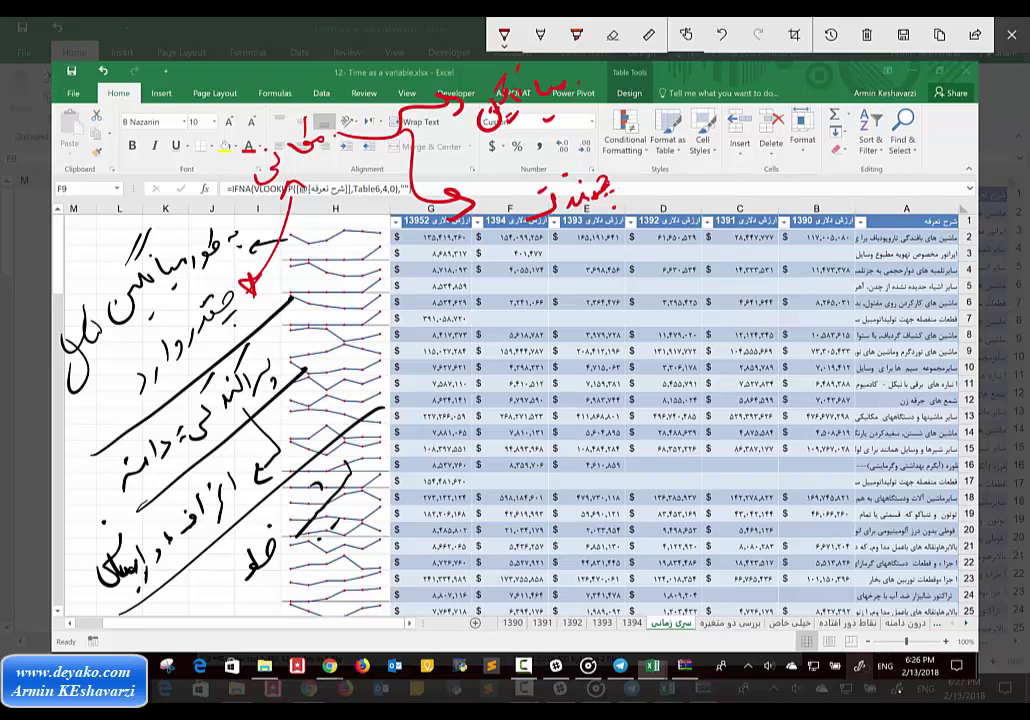
mouse_move(676, 145)
mouse_down()
mouse_move(658, 168)
mouse_move(688, 132)
mouse_up()
mouse_move(753, 120)
mouse_down()
mouse_move(738, 146)
mouse_move(800, 121)
mouse_move(782, 132)
mouse_up()
Draw red arrows down column G and along row 4, circle the first note, and curve through the sparklines
drag(337, 162, 520, 272)
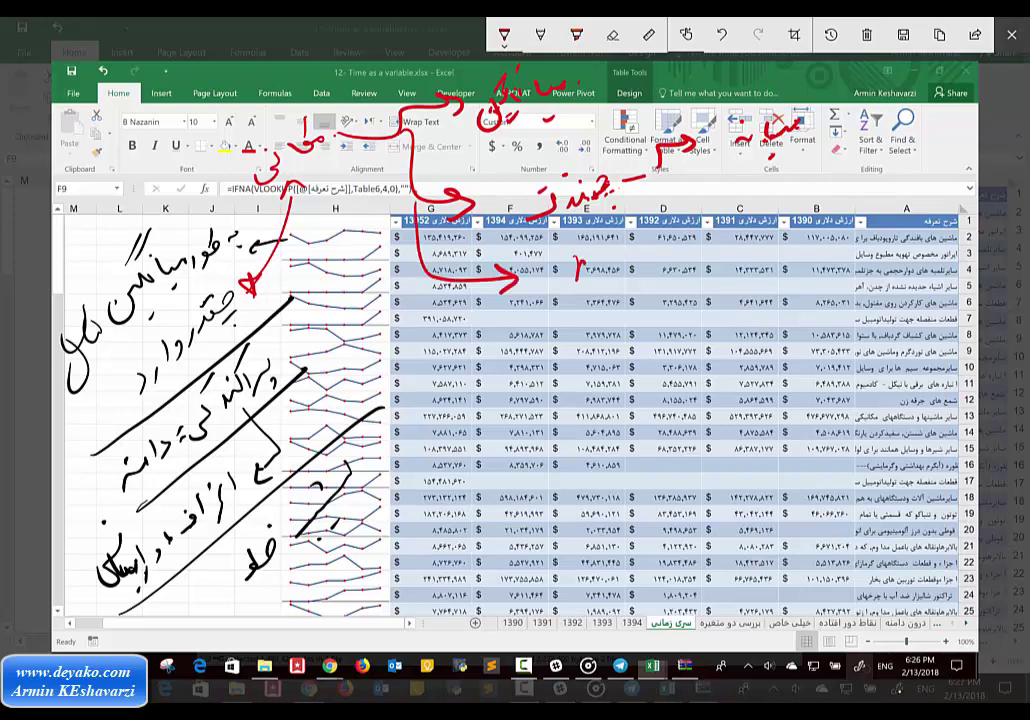
mouse_move(575, 263)
mouse_down()
mouse_move(555, 295)
mouse_move(585, 262)
mouse_move(645, 268)
mouse_up()
mouse_move(818, 240)
mouse_down()
mouse_move(705, 305)
mouse_move(660, 310)
mouse_move(585, 360)
mouse_up()
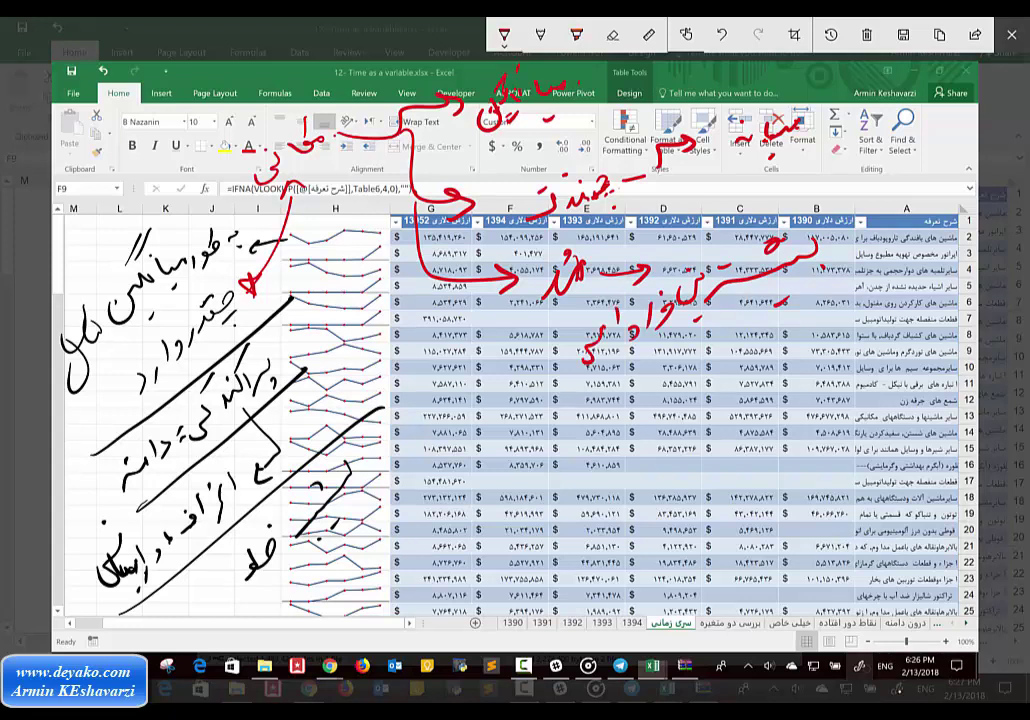
drag(245, 78, 335, 100)
mouse_move(290, 328)
mouse_down()
mouse_move(328, 395)
mouse_move(335, 525)
mouse_up()
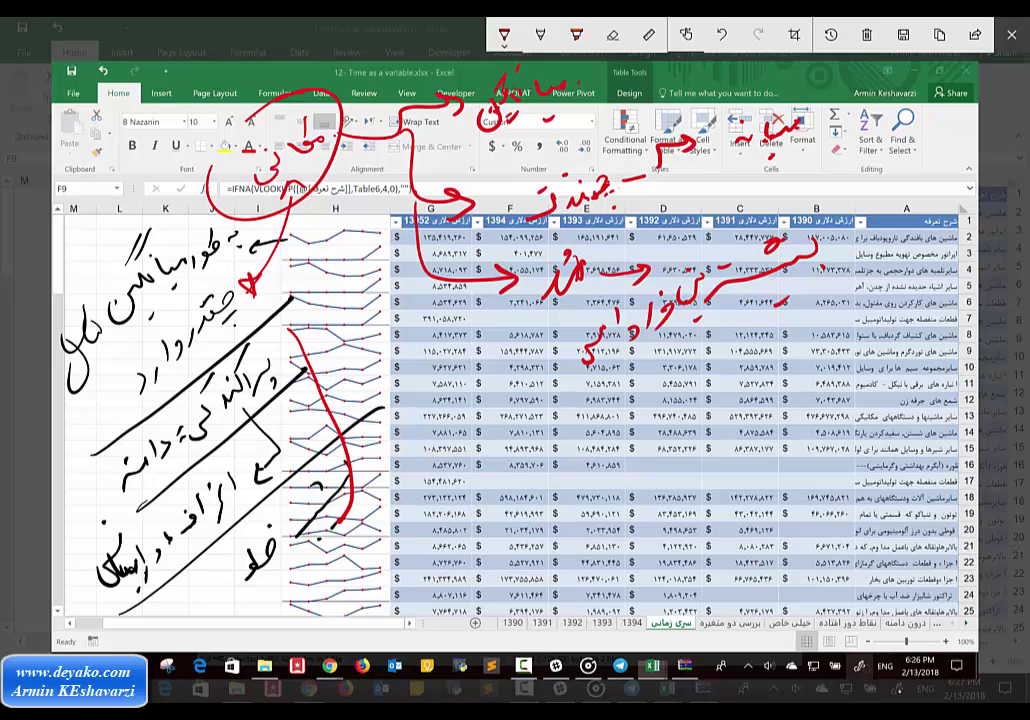
Replace the last curve with a red arrow toward row 16 and write 'معیارها' beside rows 15–16
key(ctrl+z)
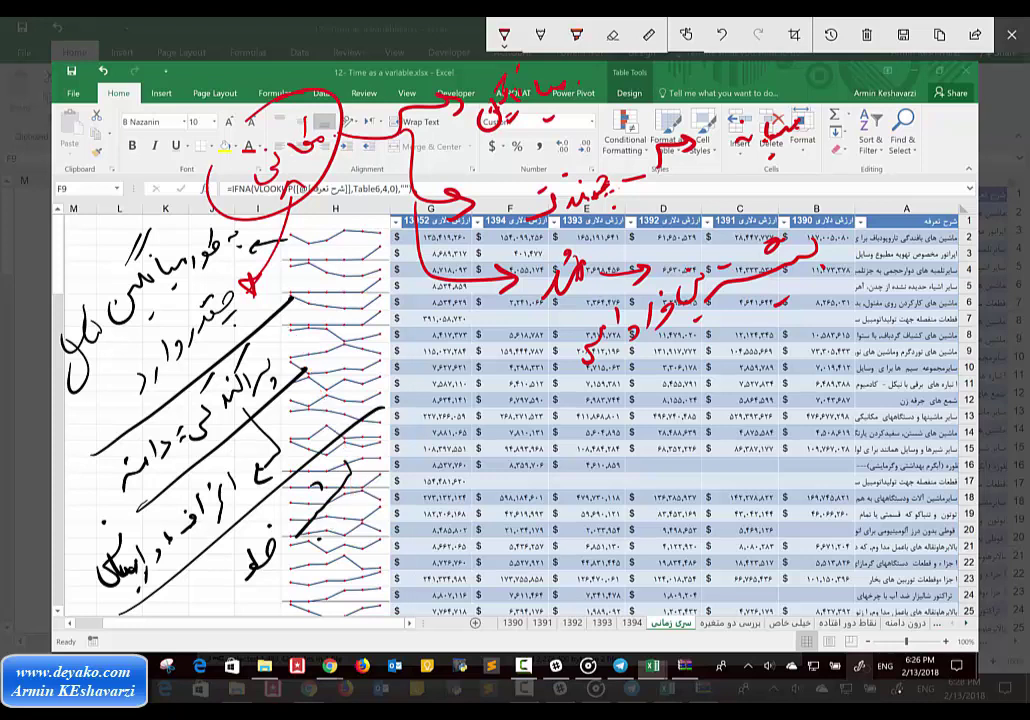
drag(297, 343, 288, 438)
drag(300, 368, 528, 463)
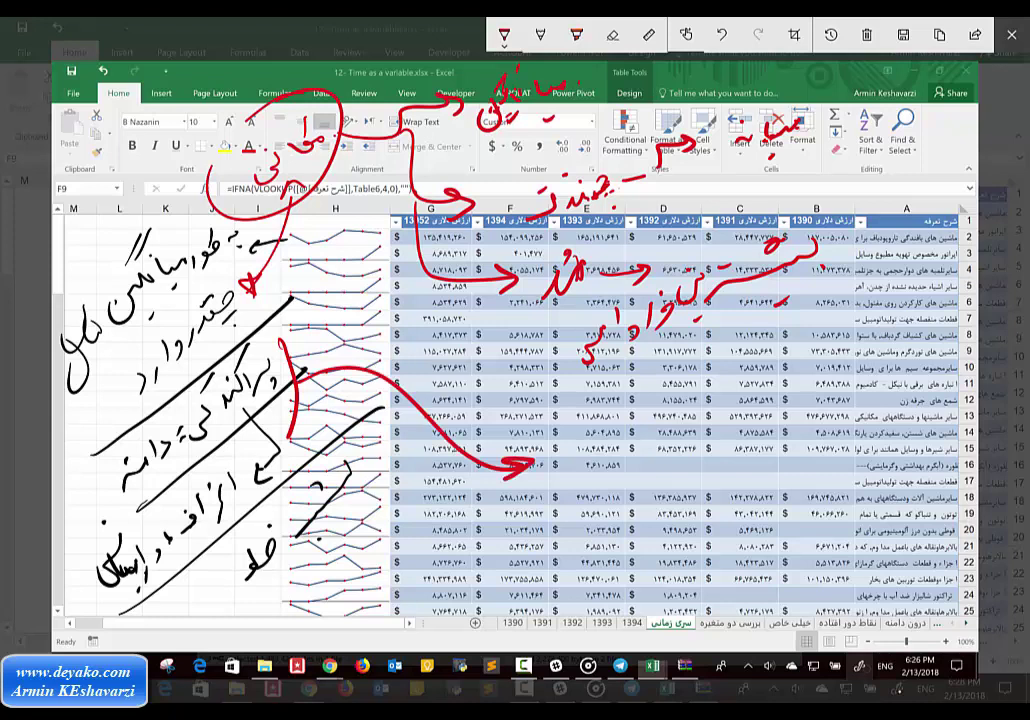
mouse_move(773, 452)
mouse_down()
mouse_move(705, 465)
mouse_move(658, 496)
mouse_move(606, 476)
mouse_up()
drag(640, 420, 618, 478)
mouse_move(605, 430)
mouse_down()
mouse_move(585, 485)
mouse_move(538, 502)
mouse_up()
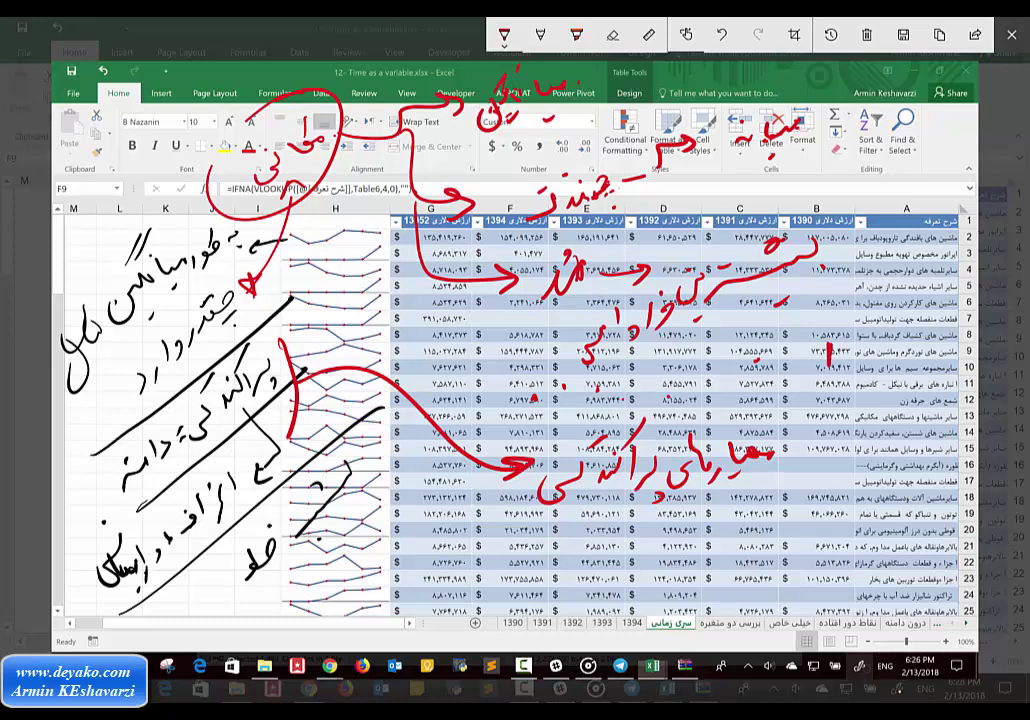
Mark column B, bracket the phrase, circle the rows 18–23 values, then close the sketch
drag(829, 347, 835, 386)
drag(778, 420, 940, 517)
mouse_move(815, 476)
mouse_down()
mouse_move(820, 483)
mouse_move(845, 450)
mouse_move(815, 462)
mouse_up()
drag(593, 510, 697, 582)
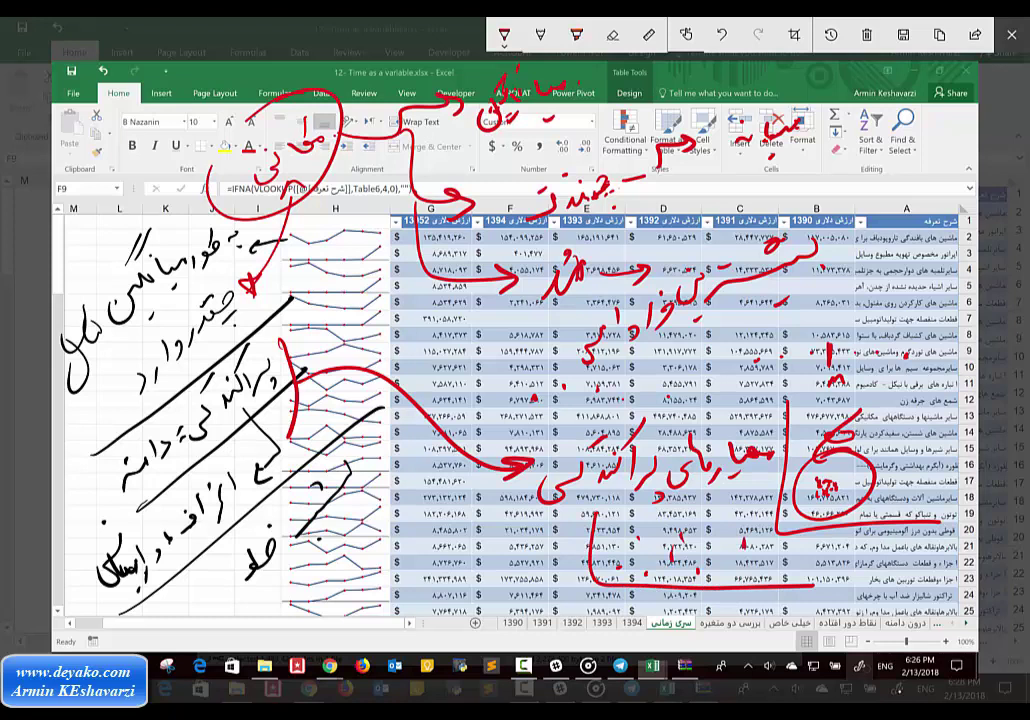
drag(678, 532, 684, 544)
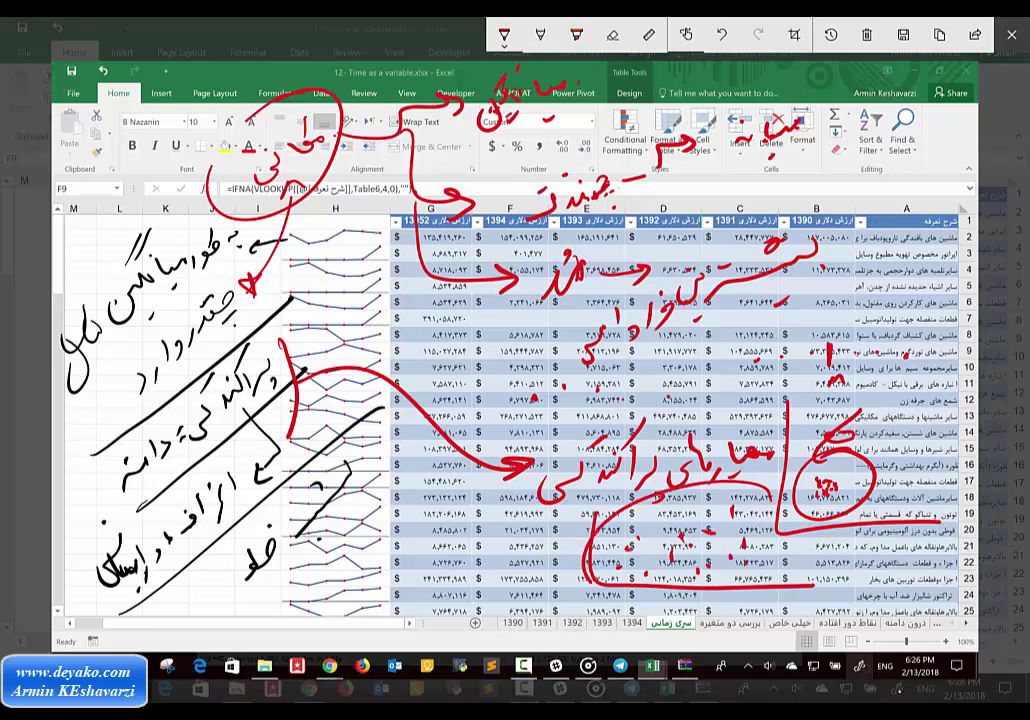
drag(705, 498, 645, 497)
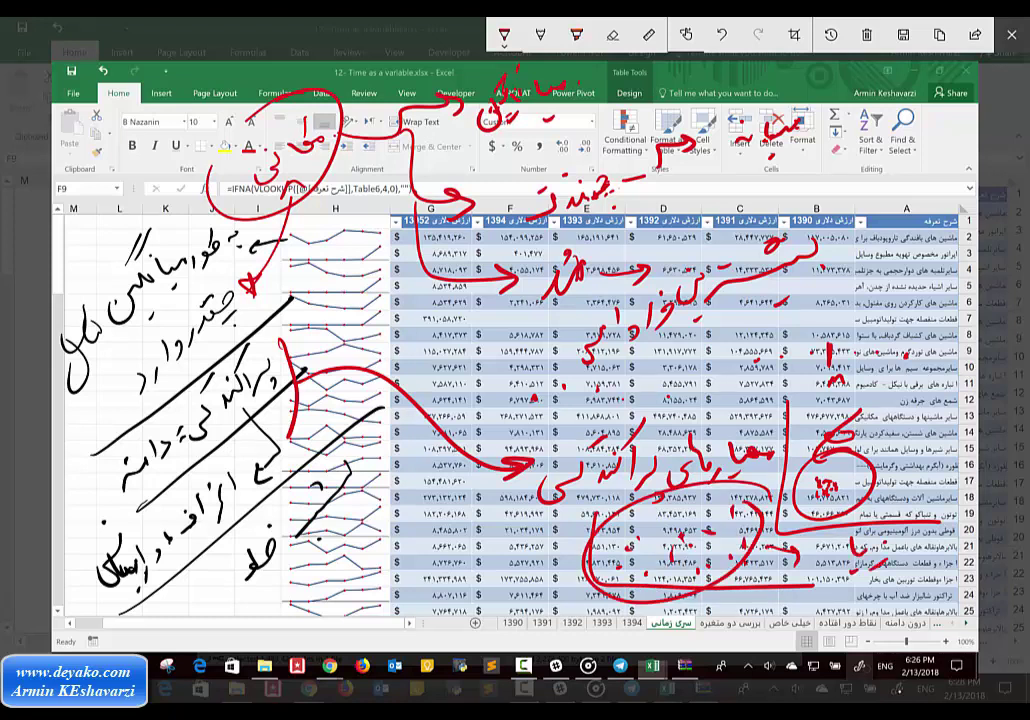
drag(817, 552, 840, 556)
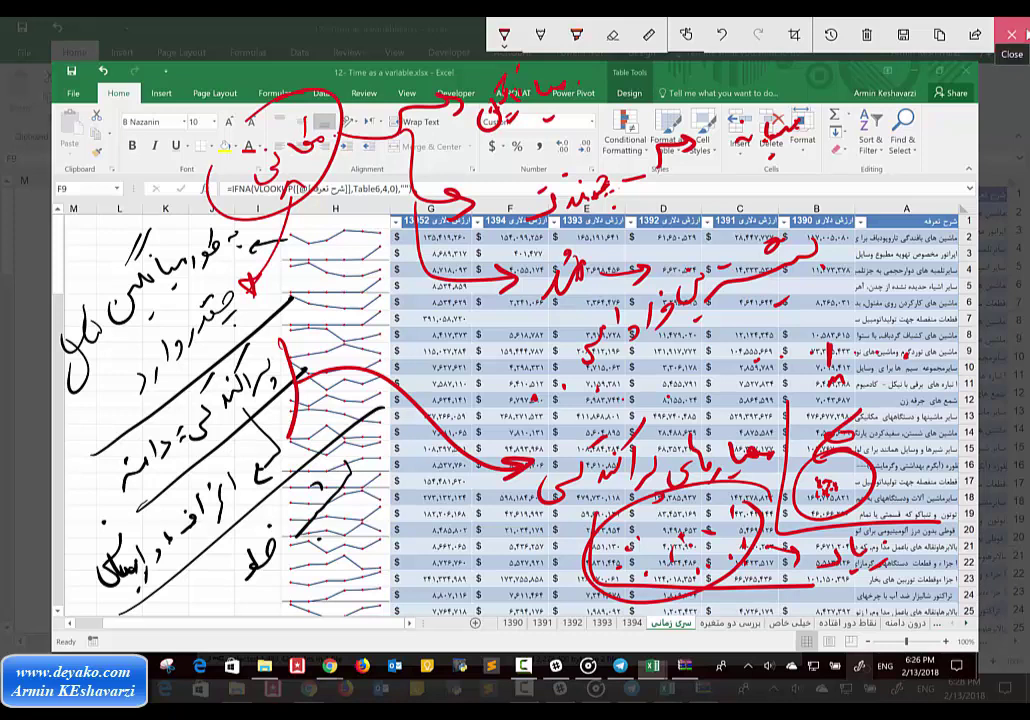
click(1012, 34)
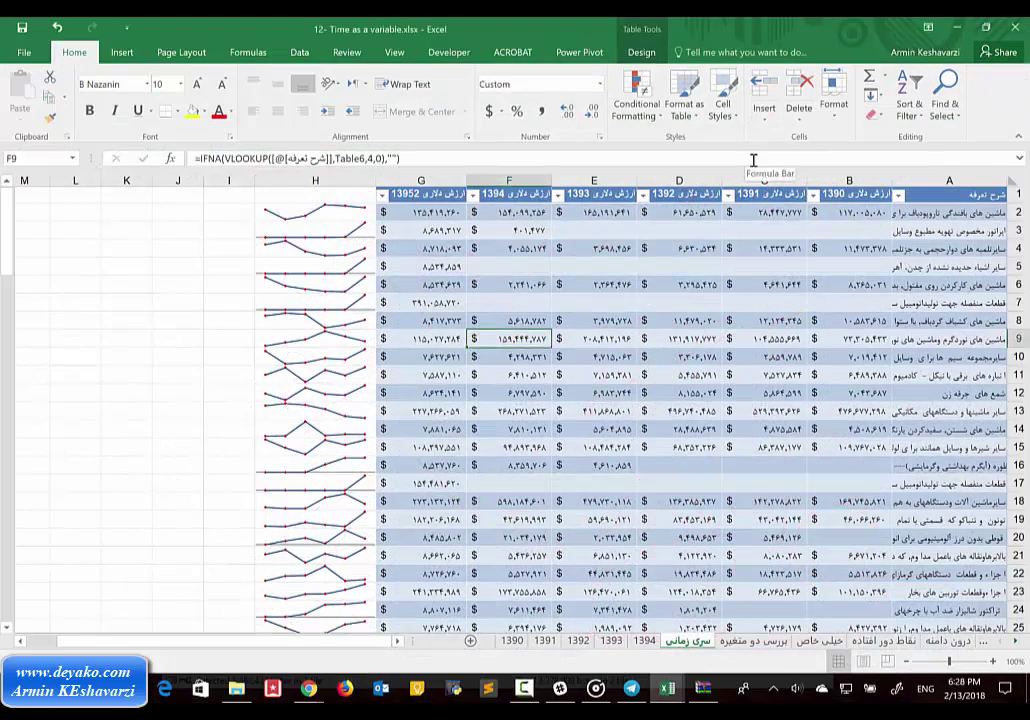
Take a fresh screen sketch of the sparkline table, retaking it once
key(super+w)
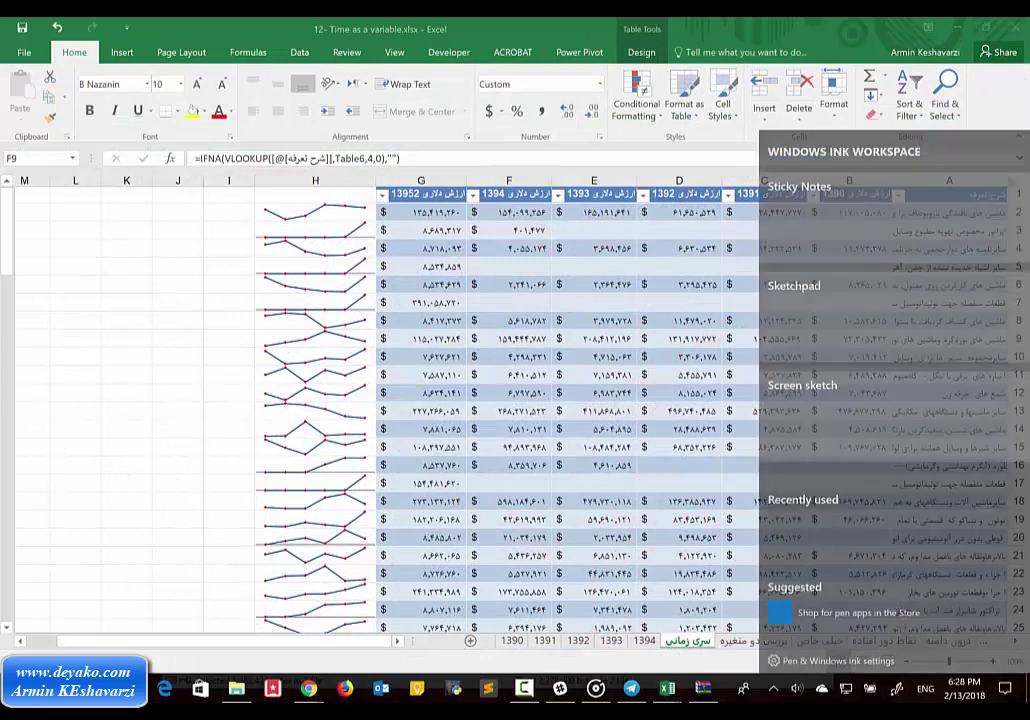
click(893, 410)
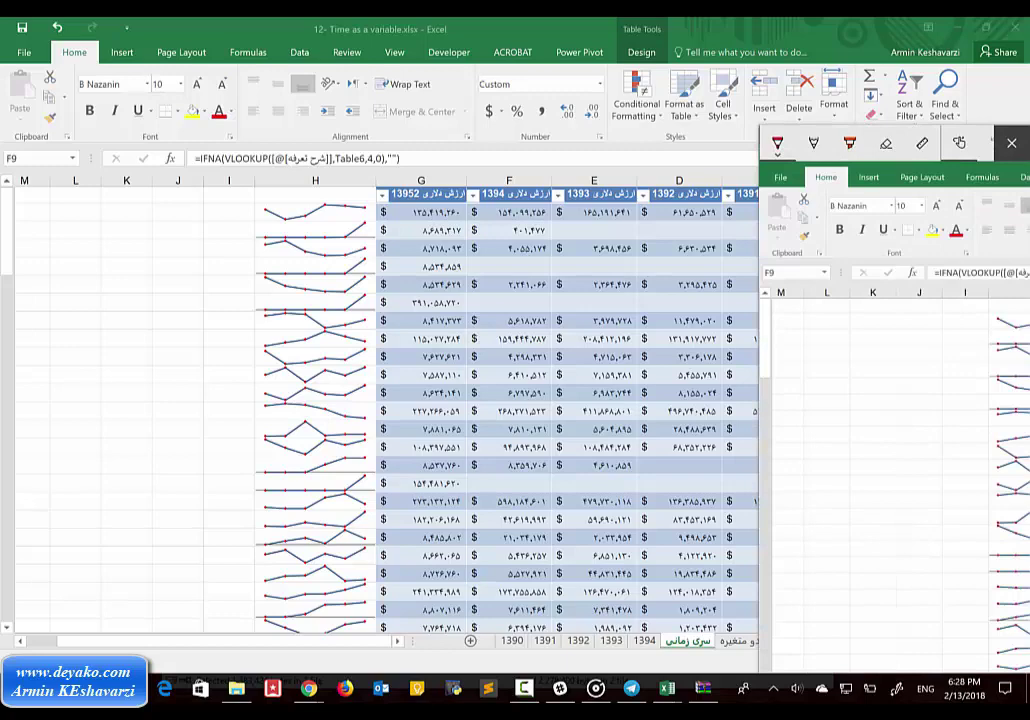
key(super+w)
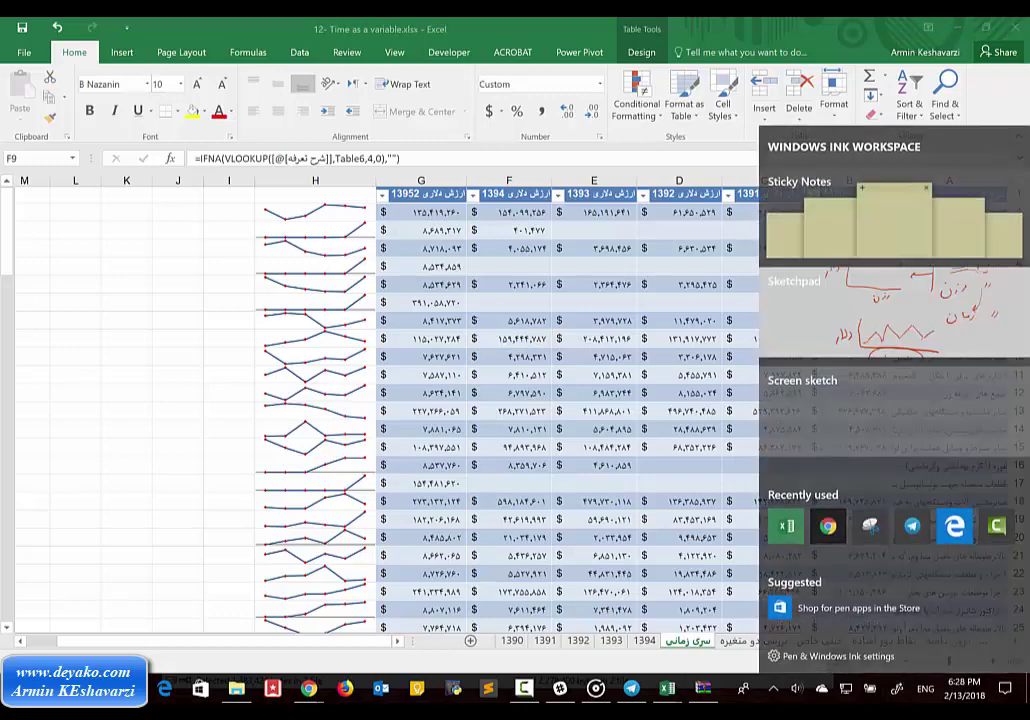
click(893, 410)
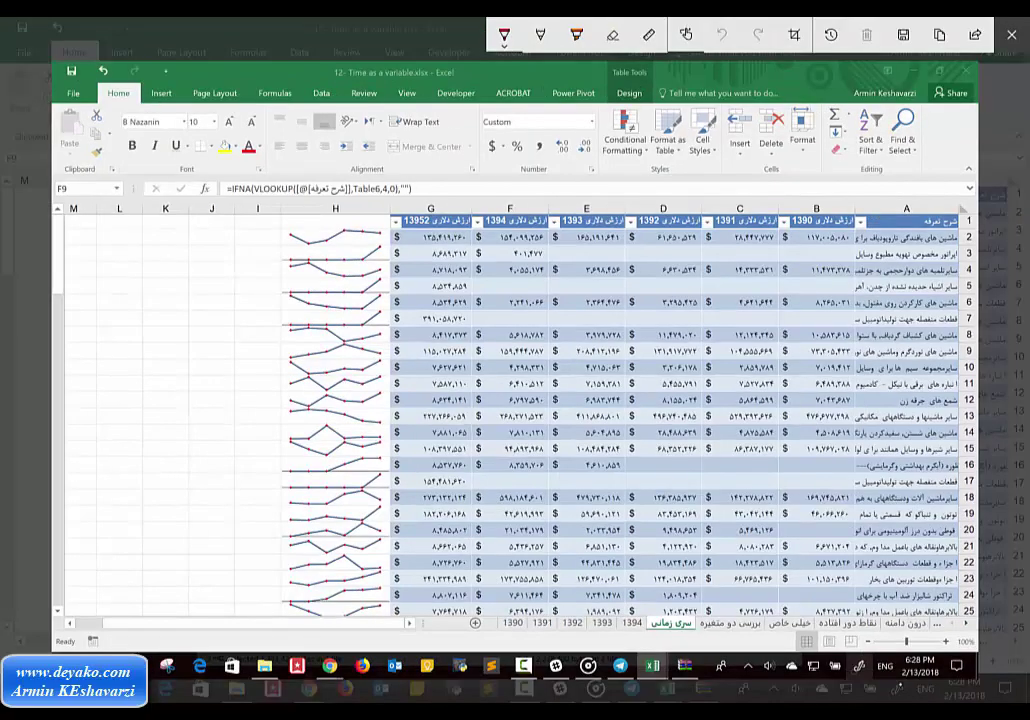
Trace the row 8–9 sparklines, write 'صعود' and 'نزول' near column E, and circle columns D–G
drag(290, 358, 386, 347)
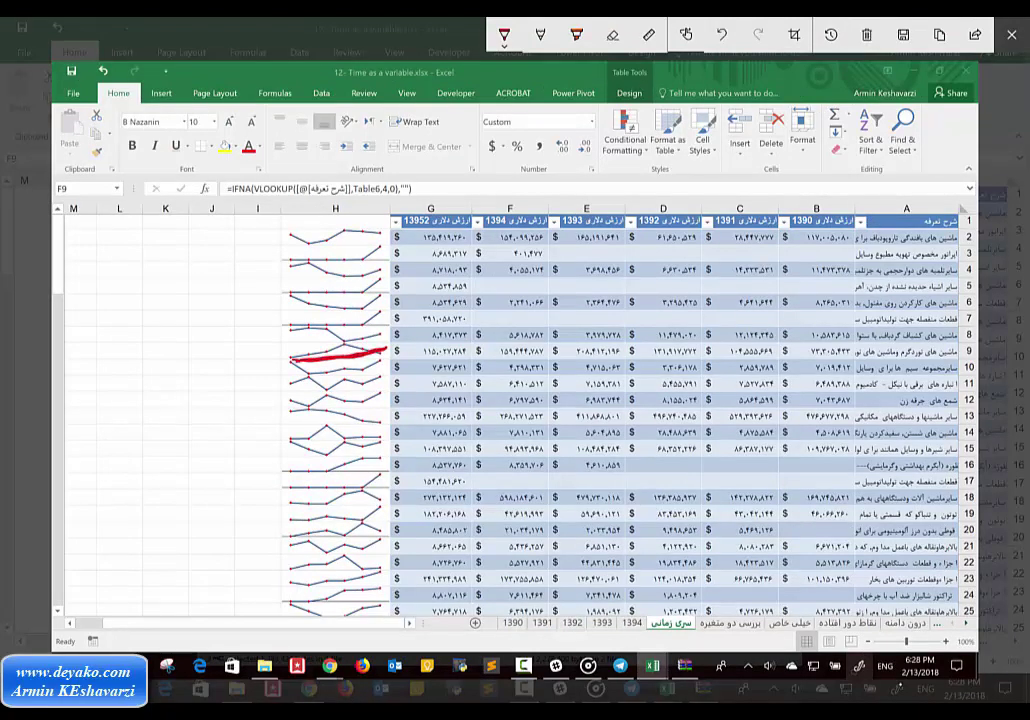
mouse_move(286, 324)
mouse_down()
mouse_move(362, 344)
mouse_move(415, 324)
mouse_move(474, 337)
mouse_up()
click(505, 323)
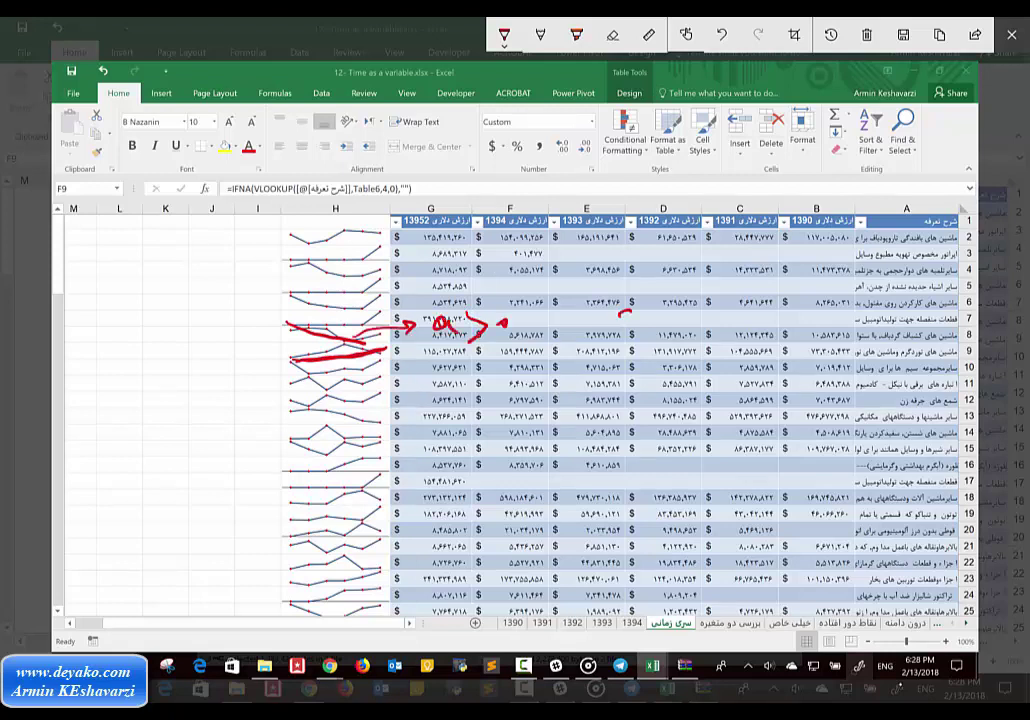
drag(630, 312, 545, 333)
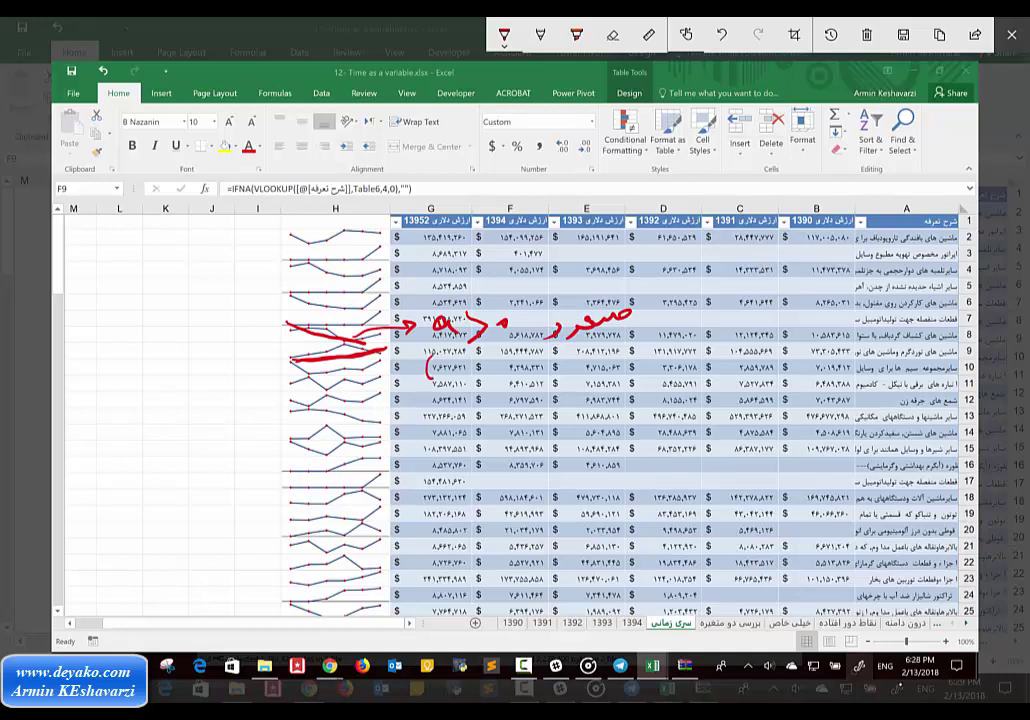
drag(446, 356, 432, 376)
mouse_move(492, 360)
mouse_down()
mouse_move(494, 380)
mouse_move(518, 364)
mouse_up()
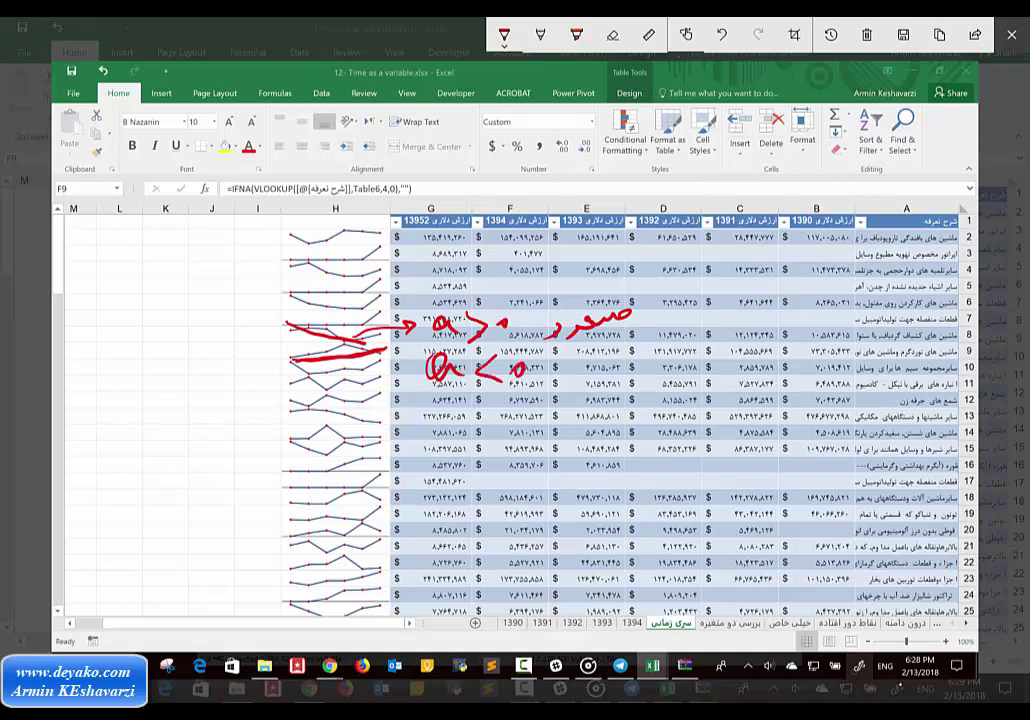
drag(642, 358, 585, 398)
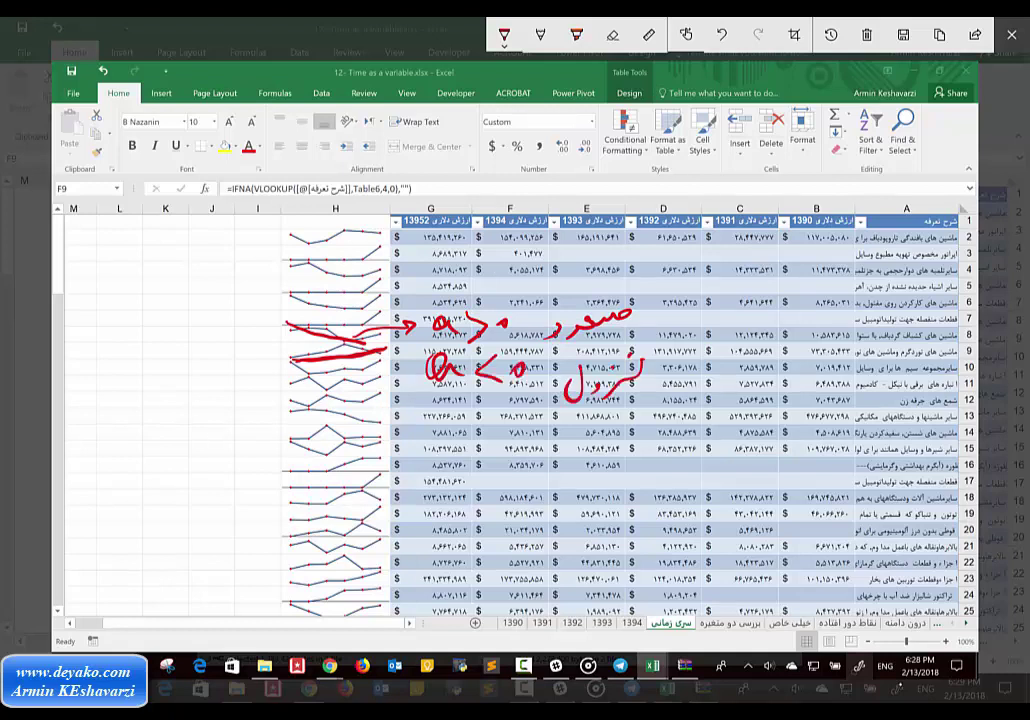
drag(600, 237, 545, 240)
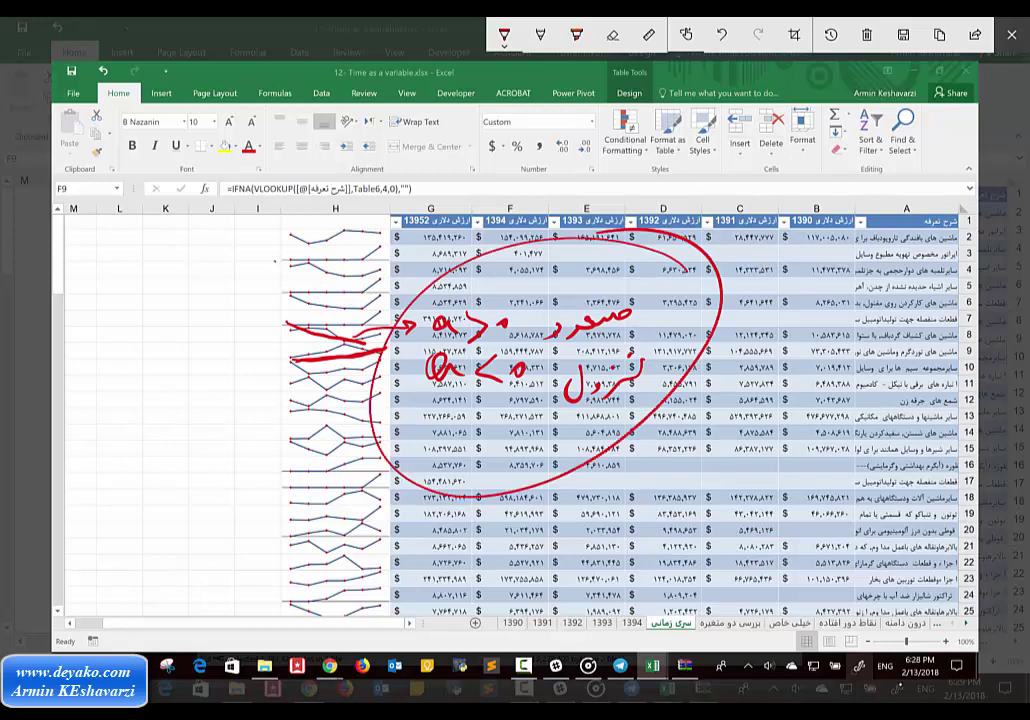
Cross out the row 1–4 sparklines, mark rows 18–21, and underline rows 8–9 with a percentage mark
drag(275, 262, 390, 218)
drag(283, 225, 350, 298)
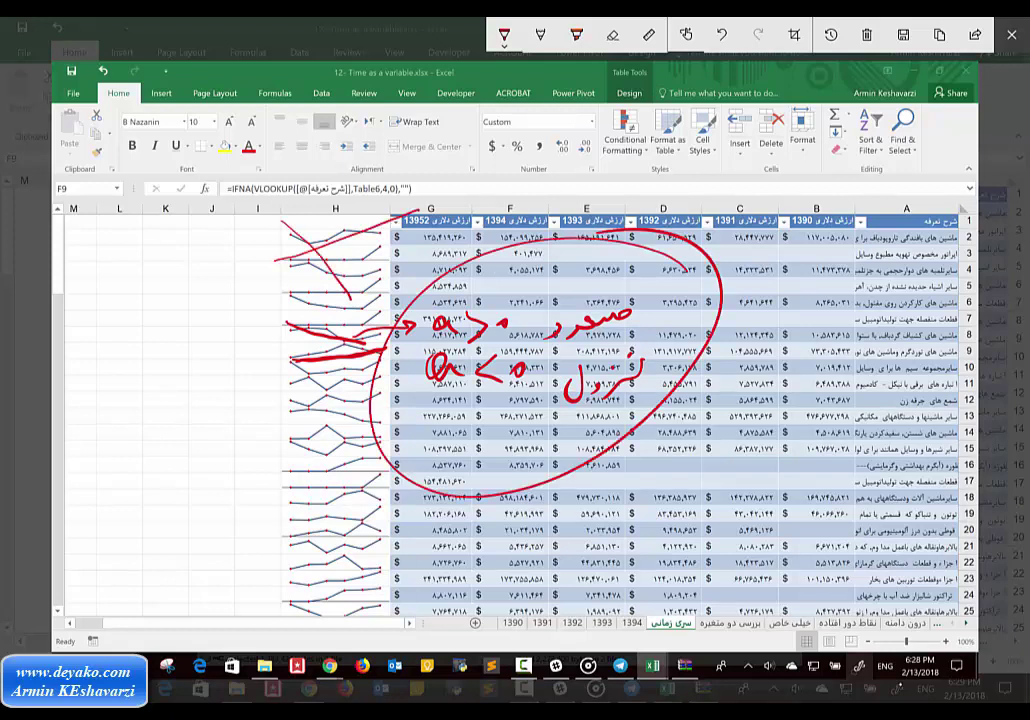
drag(256, 522, 455, 547)
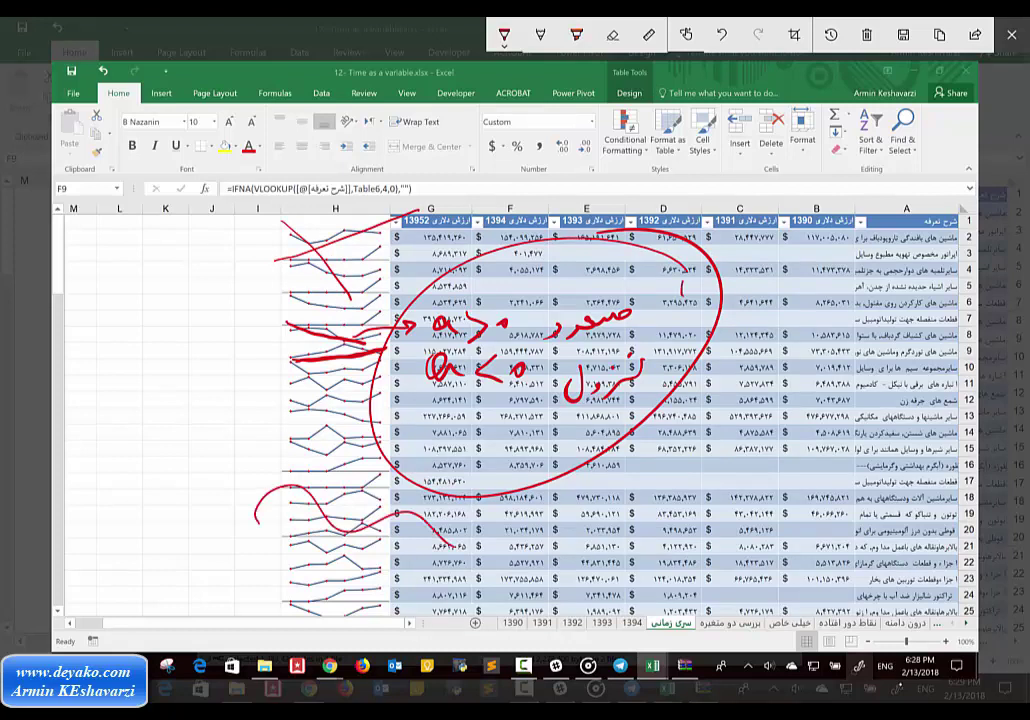
drag(653, 294, 670, 287)
mouse_move(685, 316)
mouse_down()
mouse_move(662, 331)
mouse_move(787, 357)
mouse_up()
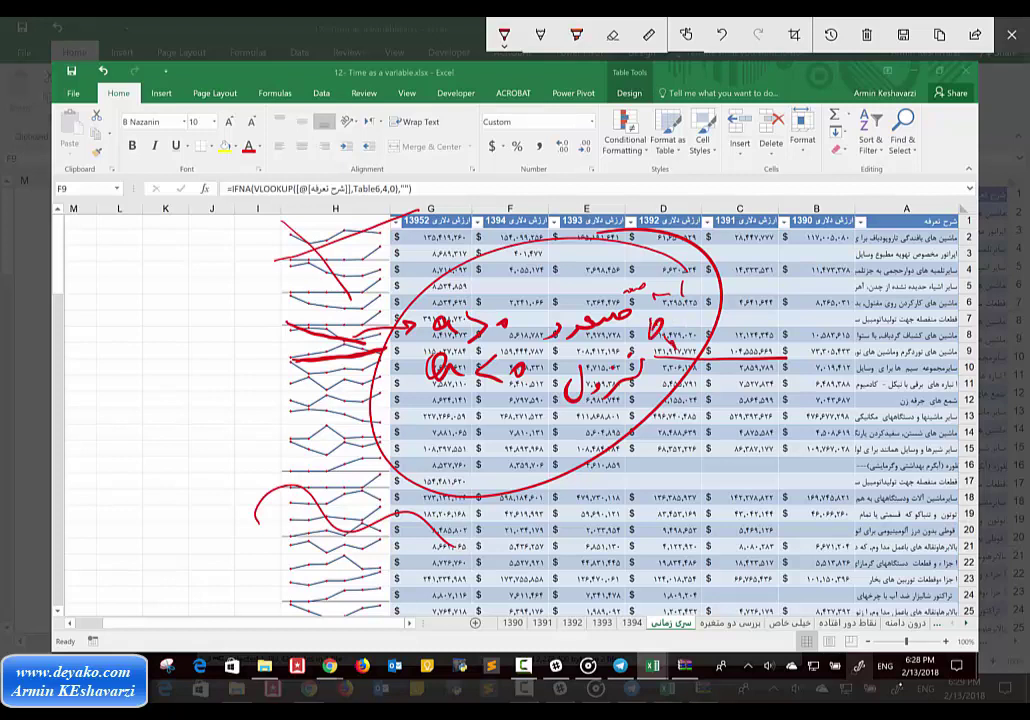
drag(660, 322, 652, 336)
drag(725, 335, 878, 337)
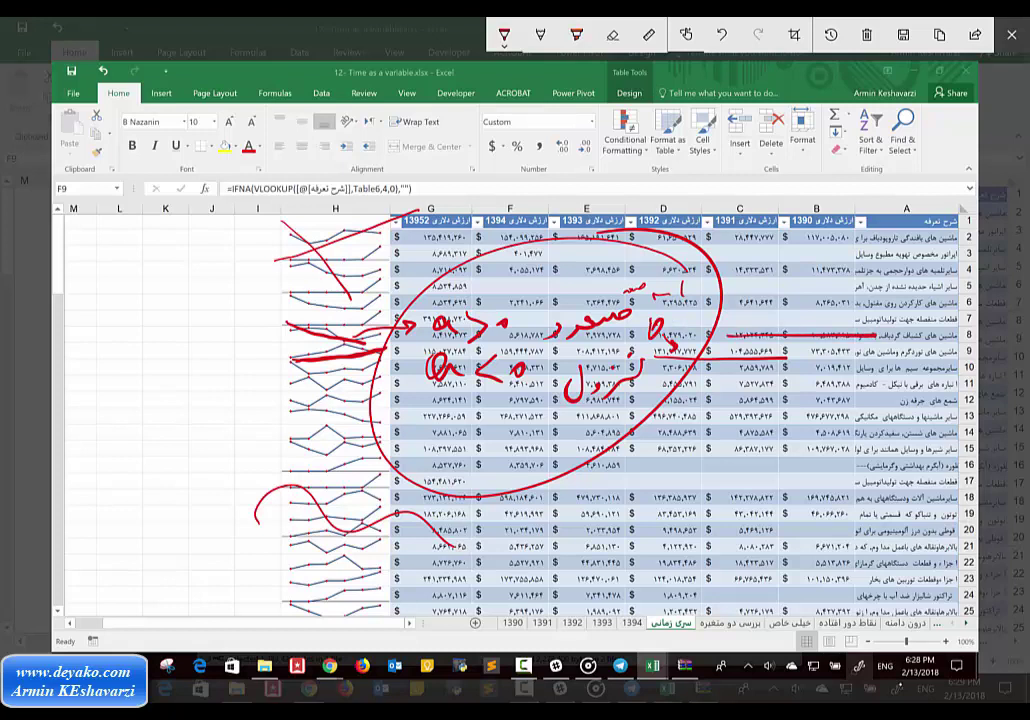
mouse_move(690, 406)
mouse_down()
mouse_move(685, 431)
mouse_move(792, 437)
mouse_up()
Close the marked-up sketch and capture a new unmarked screen sketch of the sparkline sheet
click(1011, 34)
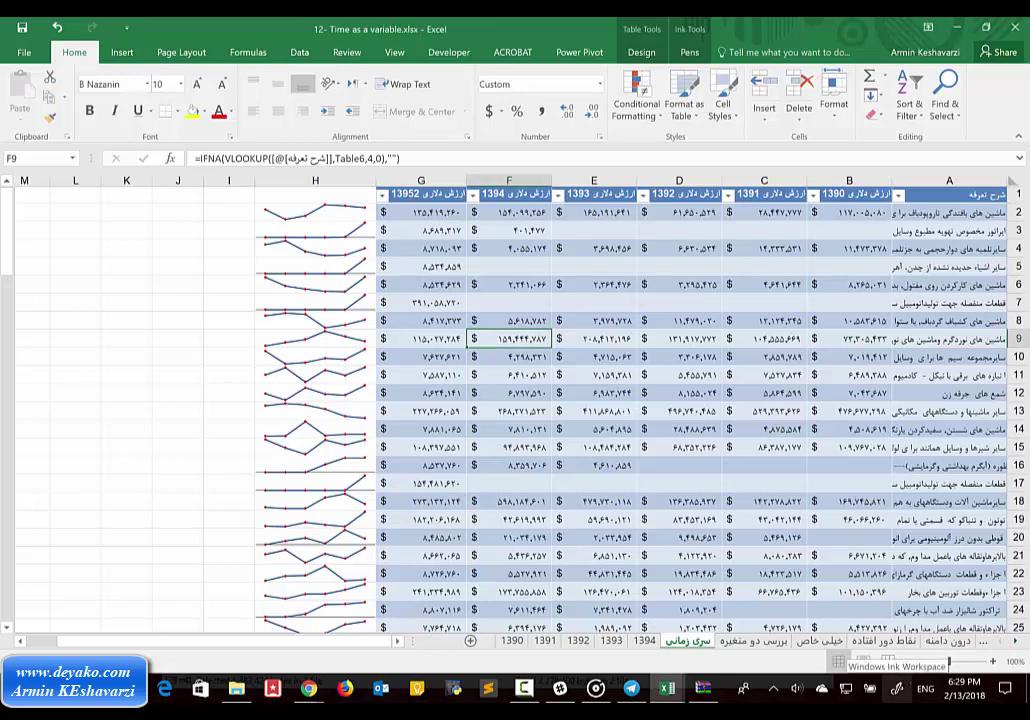
click(897, 688)
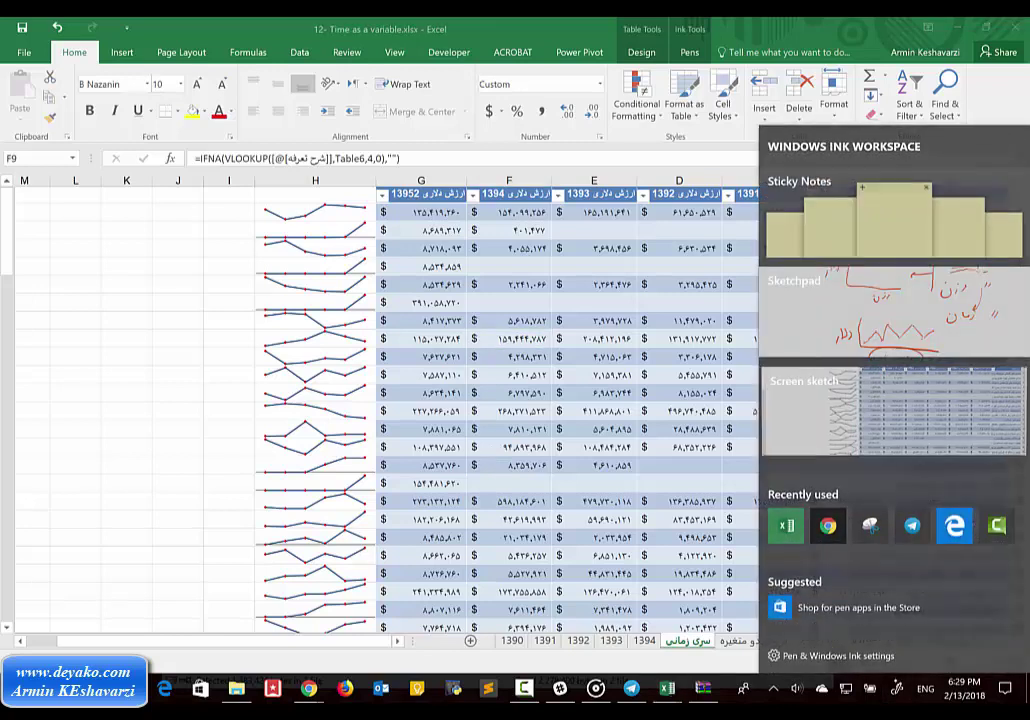
click(893, 410)
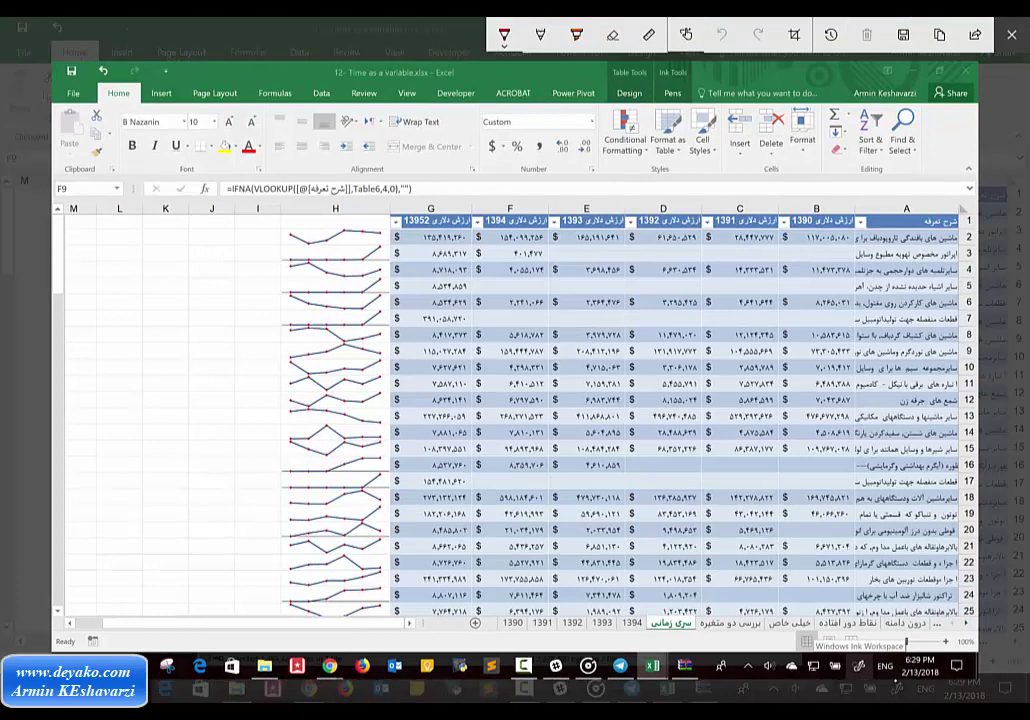
Underline the row 2 sparkline in red, add check marks and a note near column G, undoing a loop
mouse_move(291, 233)
mouse_down()
mouse_move(292, 243)
mouse_move(286, 224)
mouse_up()
mouse_move(381, 230)
mouse_down()
mouse_move(381, 244)
mouse_move(386, 219)
mouse_move(423, 212)
mouse_up()
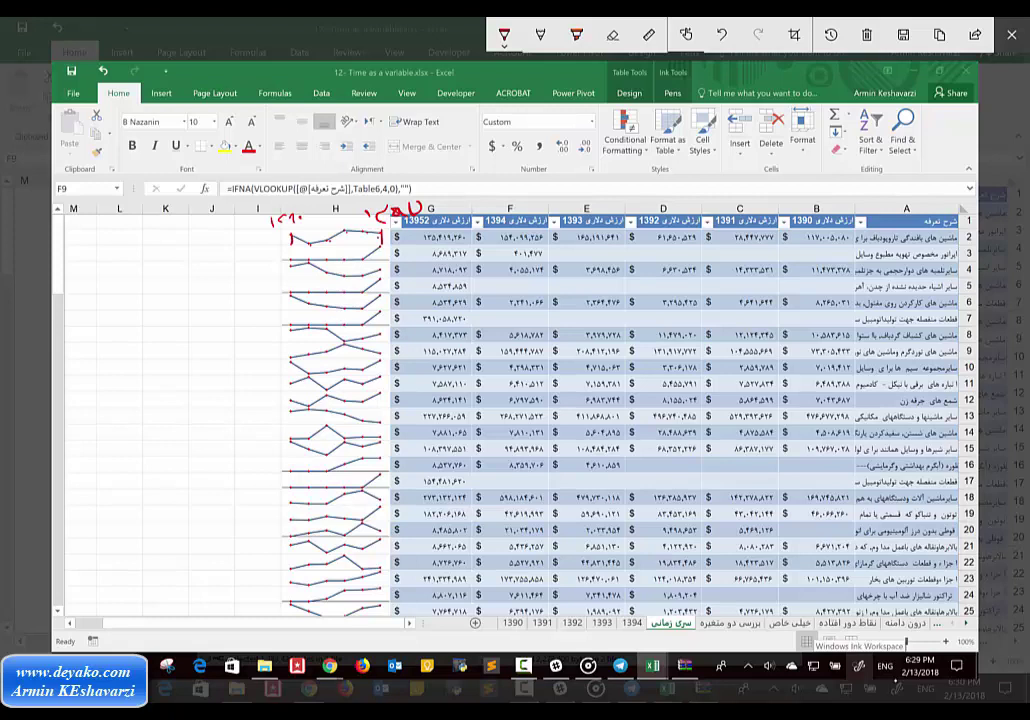
drag(350, 234, 379, 232)
drag(414, 232, 470, 206)
mouse_move(533, 156)
mouse_down()
mouse_move(545, 168)
mouse_move(505, 165)
mouse_move(528, 150)
mouse_move(515, 175)
mouse_up()
mouse_move(522, 127)
mouse_down()
mouse_move(478, 205)
mouse_move(390, 252)
mouse_up()
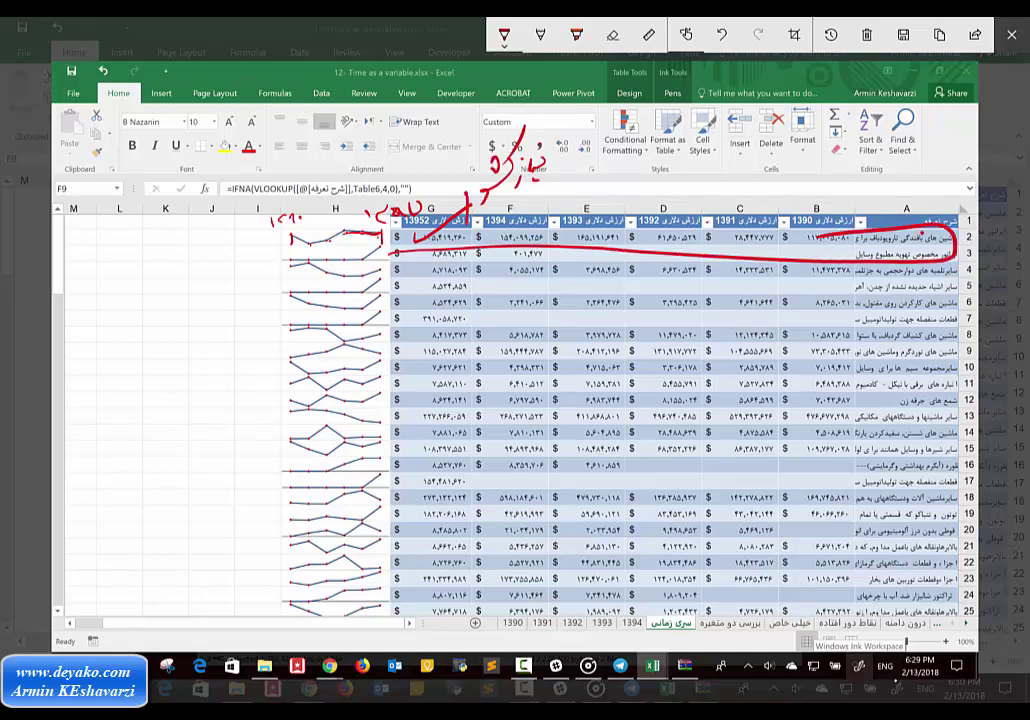
key(ctrl+z)
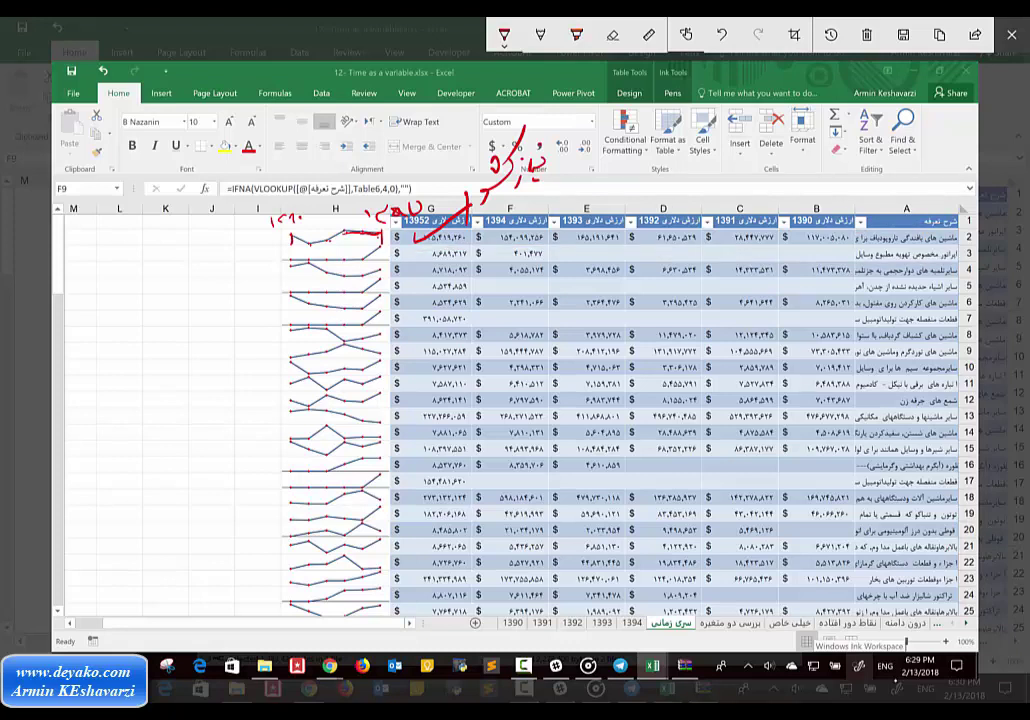
Underline rows 2–3, circle the row 3 values in F and G, and mark the row 3 sparkline
drag(385, 238, 290, 262)
drag(382, 240, 368, 264)
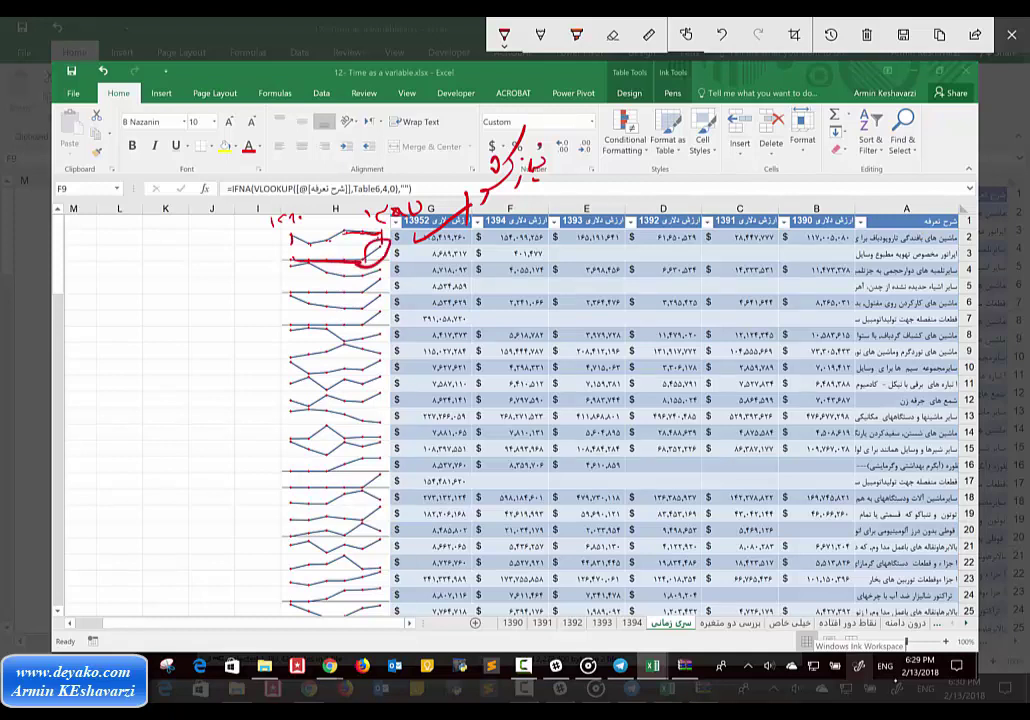
drag(580, 254, 857, 259)
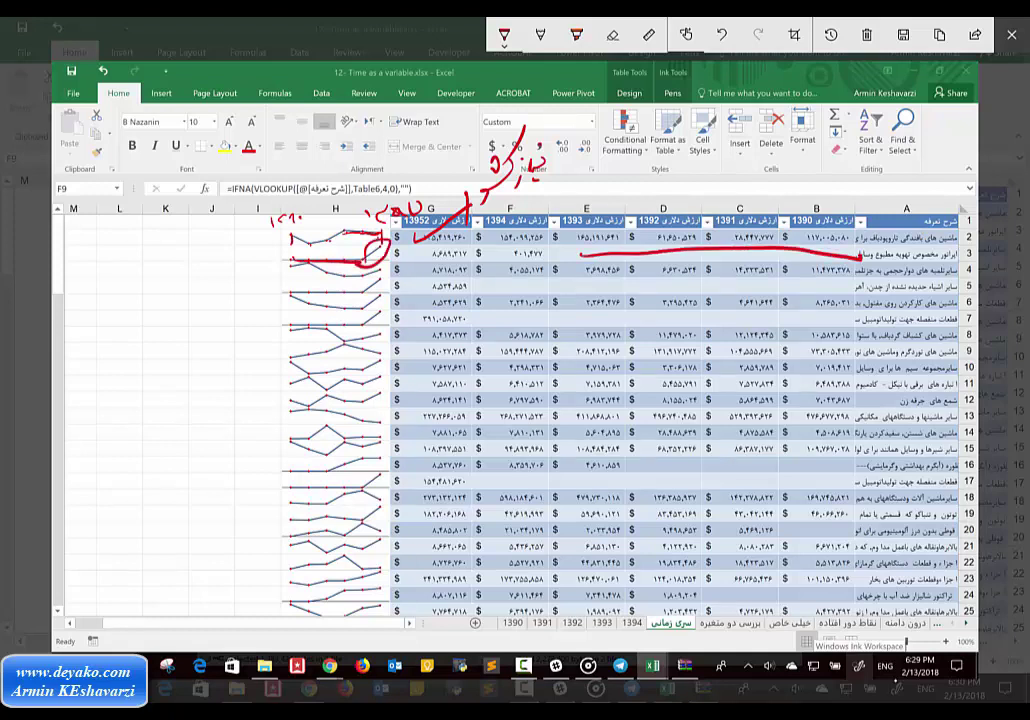
drag(430, 236, 412, 252)
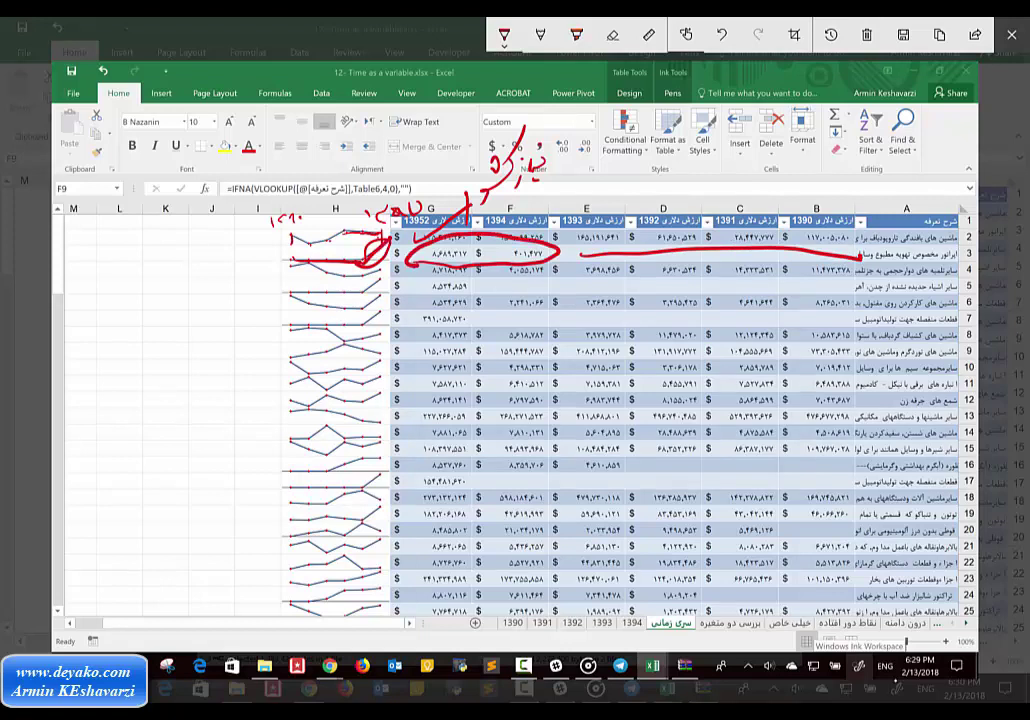
key(ctrl+z)
drag(358, 254, 366, 258)
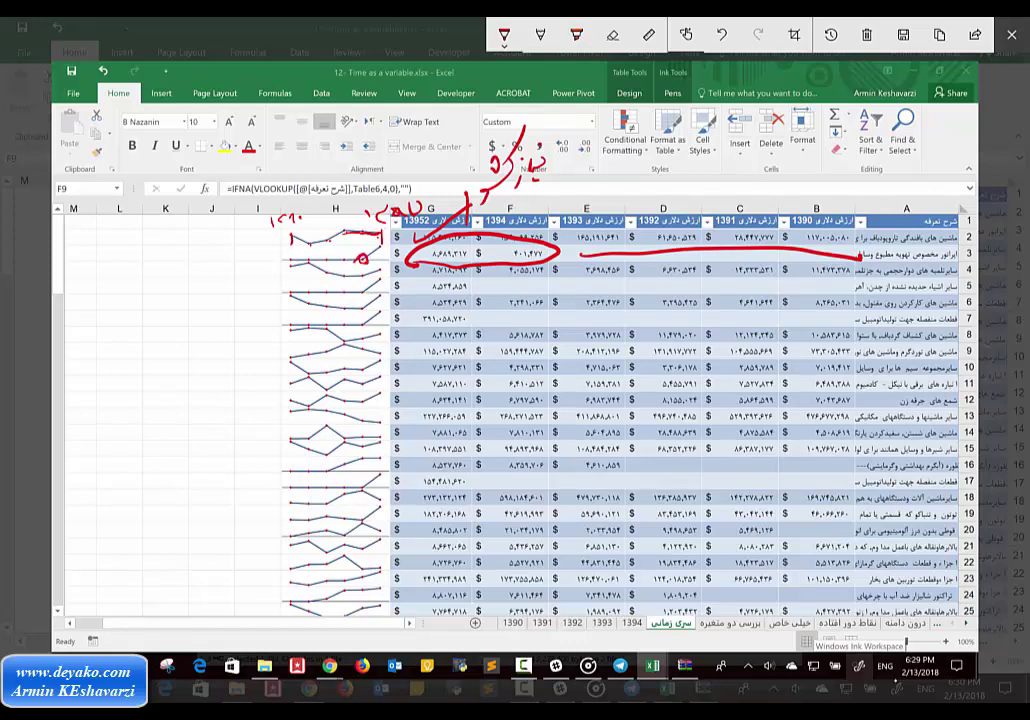
drag(440, 263, 468, 243)
Draw red arrows from the circled values toward column J, row 16 and upward, and label near columns J–L
drag(287, 252, 205, 238)
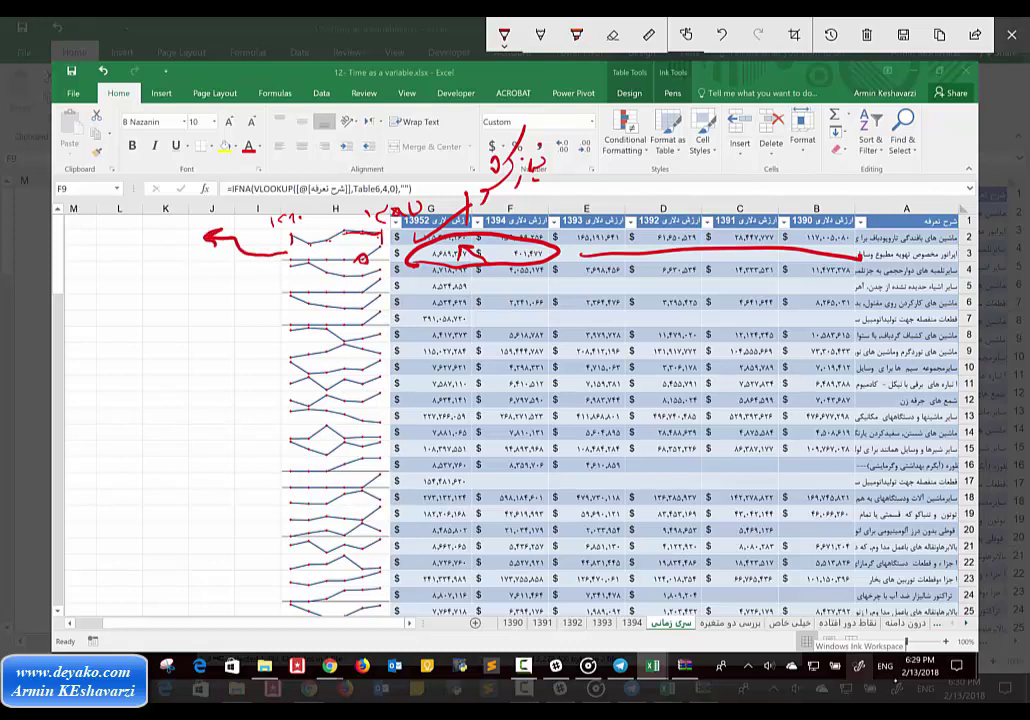
drag(400, 262, 557, 471)
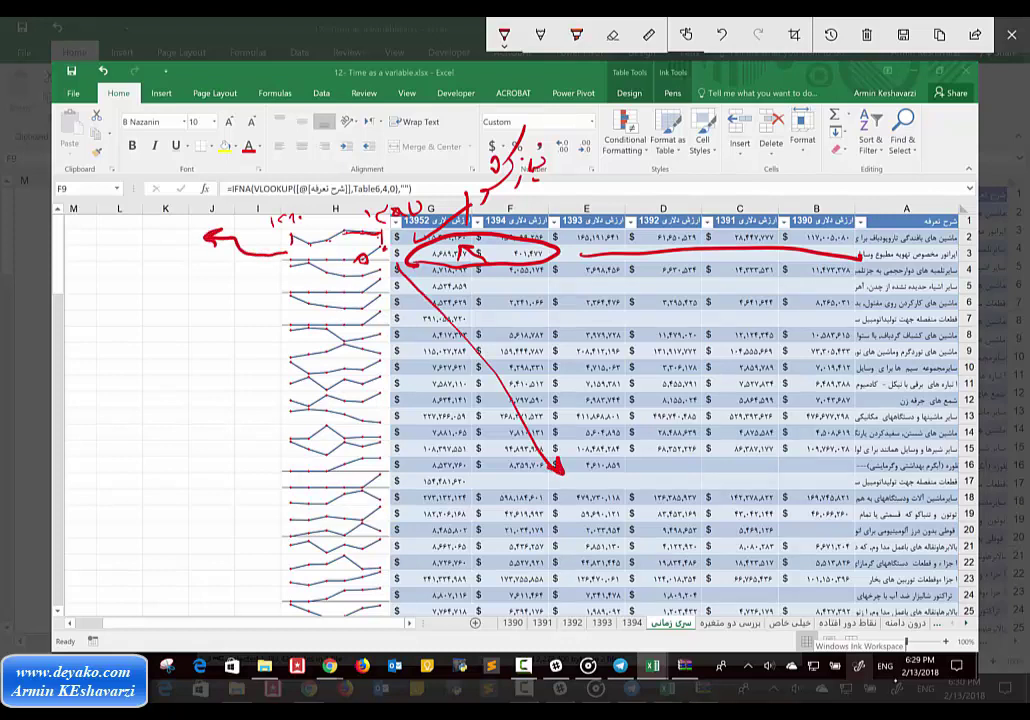
drag(372, 252, 600, 95)
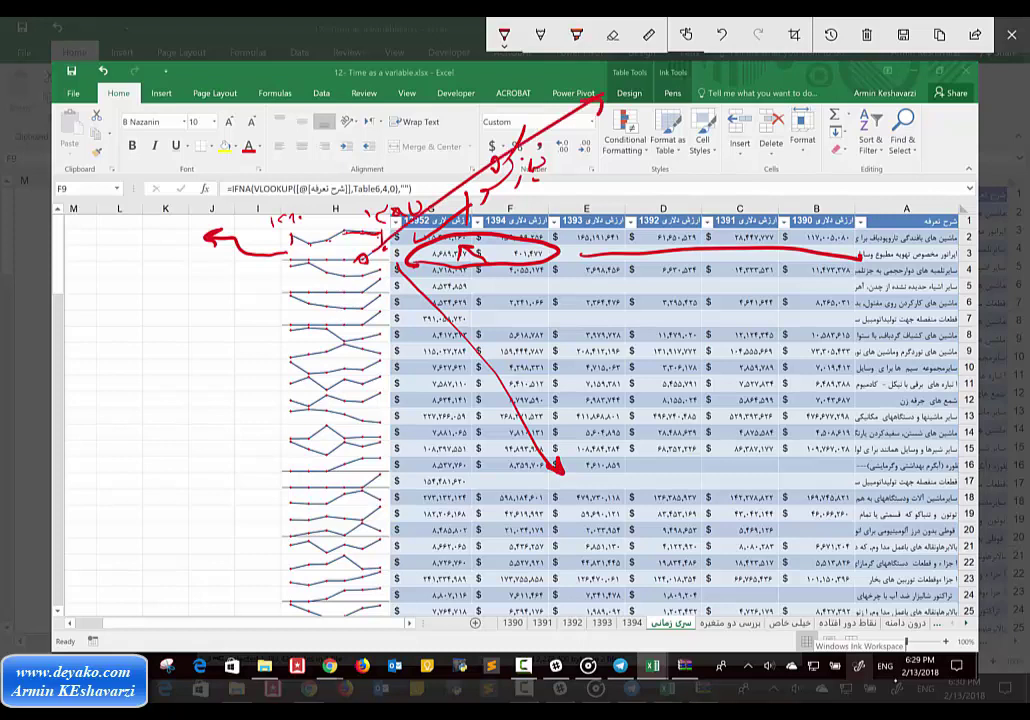
drag(186, 232, 165, 257)
drag(166, 213, 138, 289)
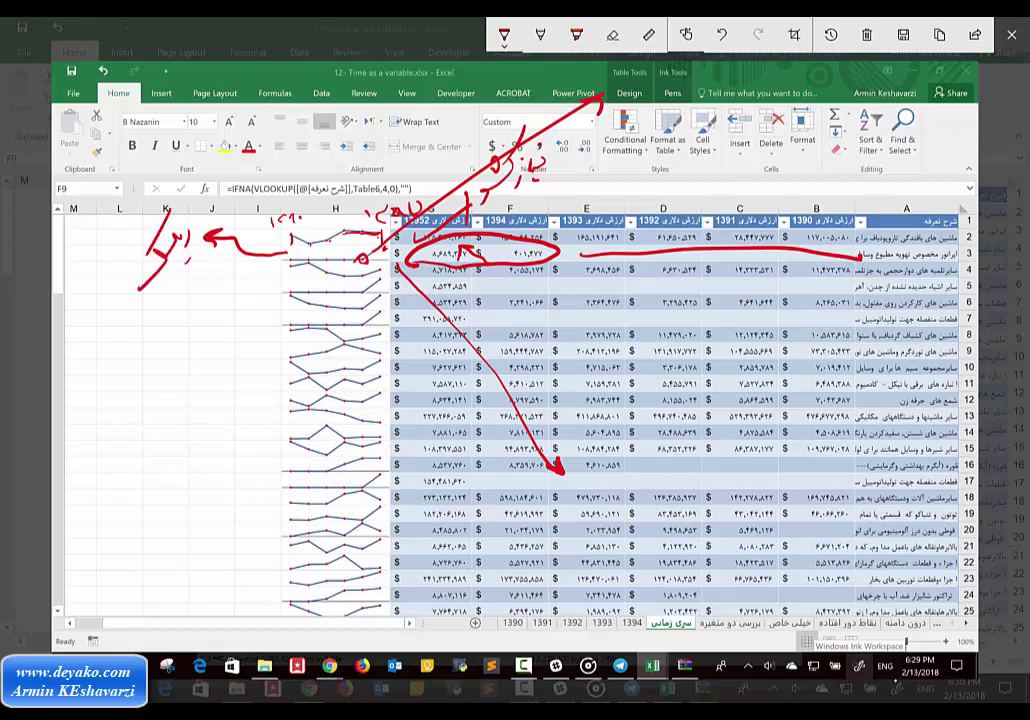
Draw an arrow down from the left-pointing arrow and write a circled handwritten note beneath it
drag(245, 248, 213, 318)
mouse_move(195, 330)
mouse_down()
mouse_move(174, 345)
mouse_move(184, 359)
mouse_move(140, 395)
mouse_up()
mouse_move(138, 338)
mouse_down()
mouse_move(118, 428)
mouse_move(124, 345)
mouse_up()
mouse_move(105, 425)
mouse_down()
mouse_move(98, 458)
mouse_move(74, 468)
mouse_up()
mouse_move(220, 366)
mouse_down()
mouse_move(224, 382)
mouse_move(206, 398)
mouse_move(188, 466)
mouse_move(166, 456)
mouse_move(126, 490)
mouse_move(122, 508)
mouse_up()
mouse_move(80, 365)
mouse_down()
mouse_move(122, 560)
mouse_move(222, 495)
mouse_up()
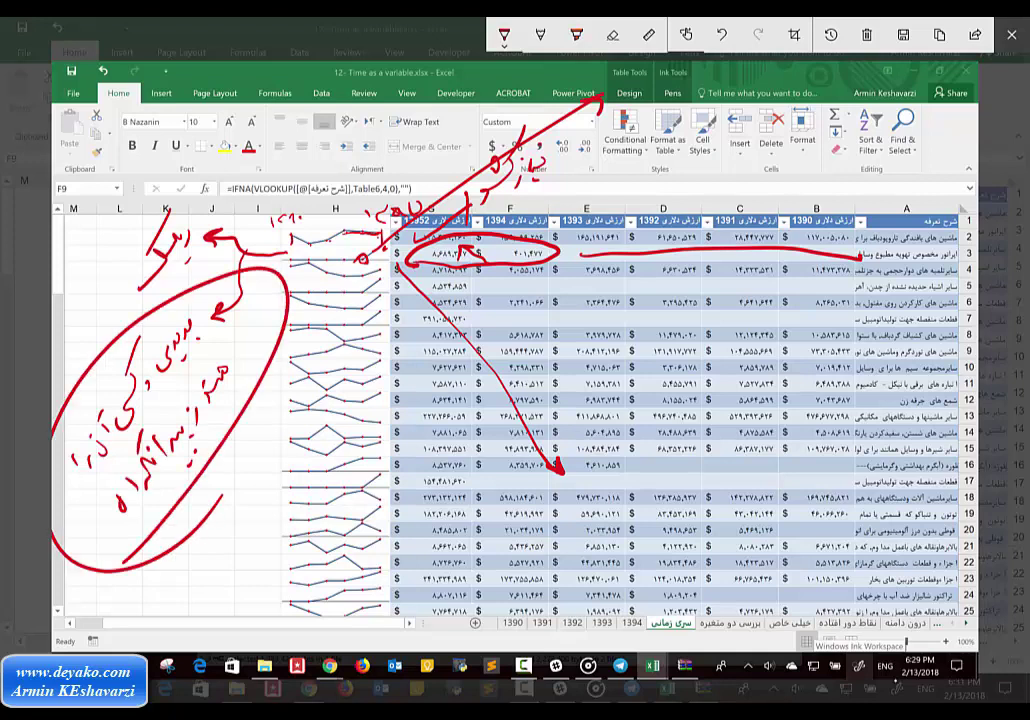
drag(214, 306, 230, 330)
Erase several earlier annotations, loop the row 3 underline end, and extend the column G mark
mouse_move(480, 252)
mouse_down()
mouse_move(400, 205)
mouse_move(430, 135)
mouse_move(300, 205)
mouse_up()
drag(382, 238, 344, 272)
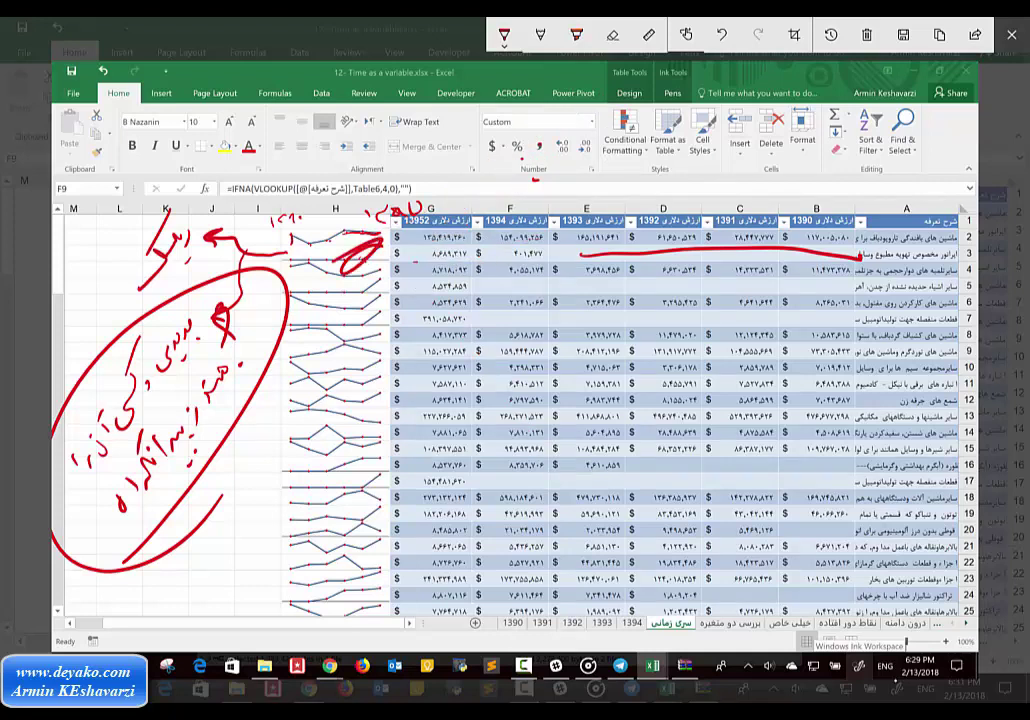
drag(858, 256, 918, 248)
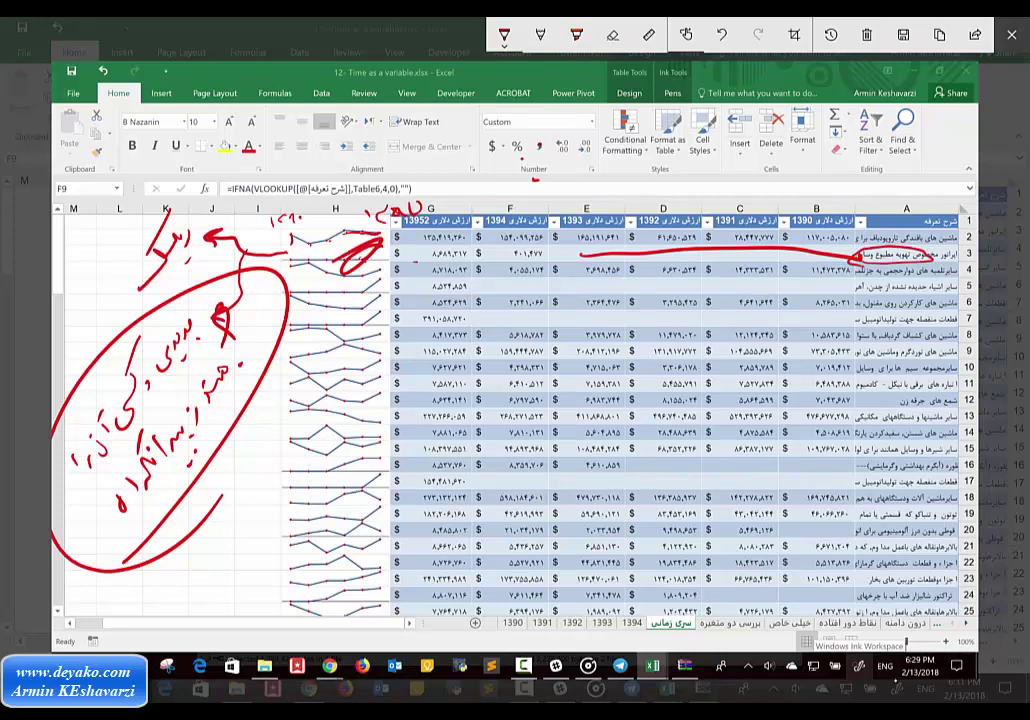
key(ctrl+z)
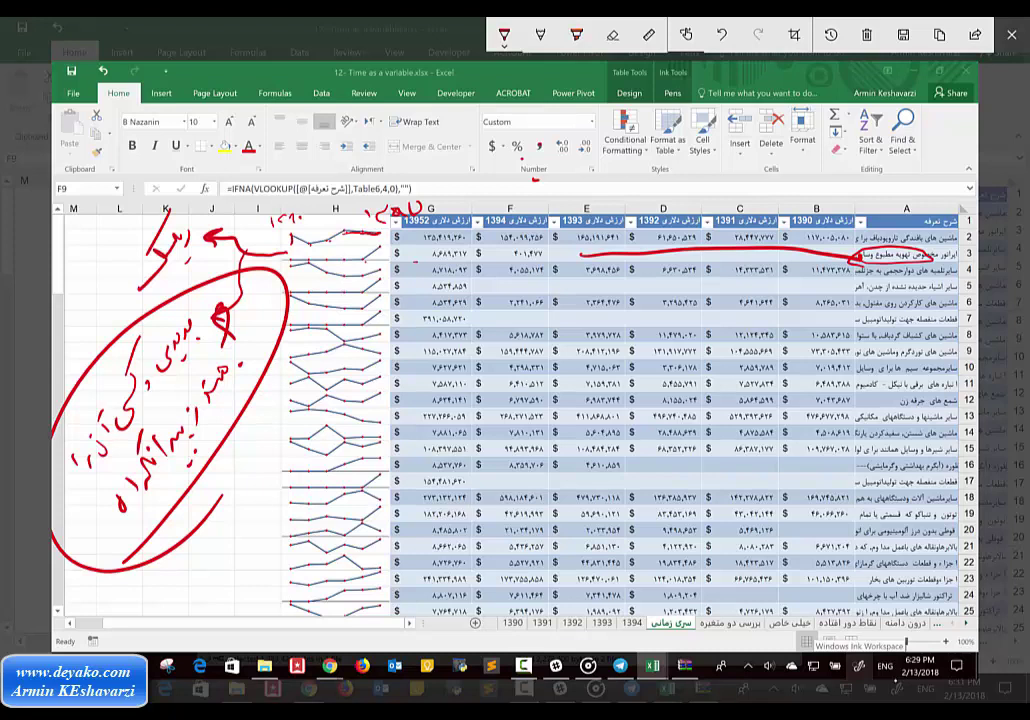
drag(395, 232, 430, 203)
Write a circled Persian phrase with an arrow above column B row 2, then close the sketch
drag(812, 250, 848, 198)
mouse_move(815, 160)
mouse_down()
mouse_move(811, 182)
mouse_move(790, 194)
mouse_move(700, 212)
mouse_up()
drag(722, 152, 617, 198)
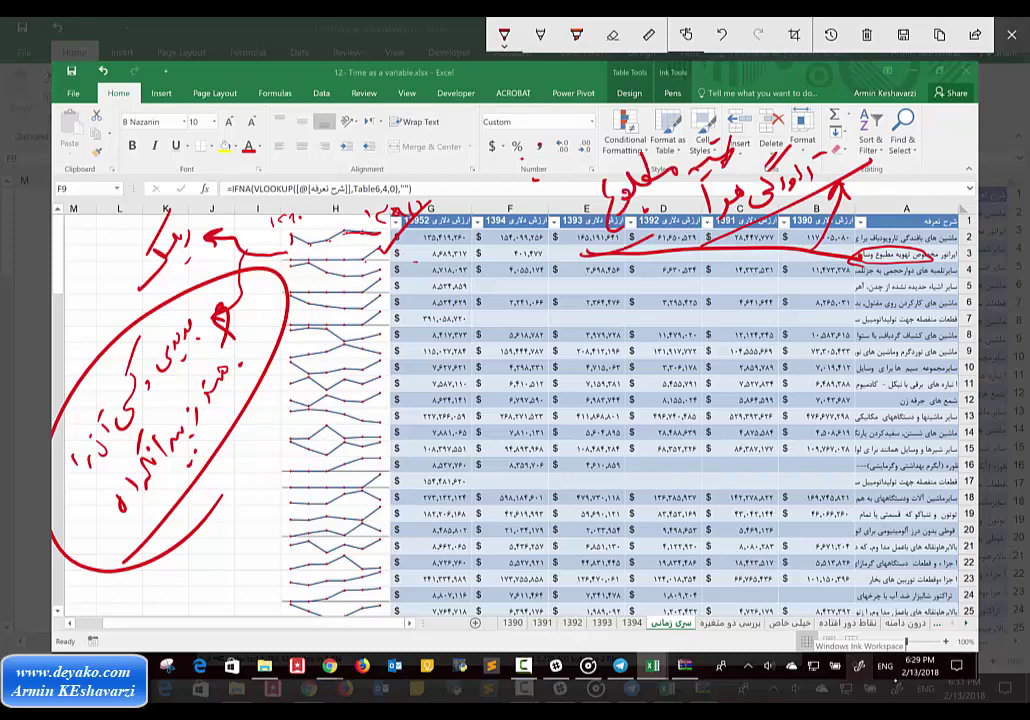
drag(765, 115, 610, 230)
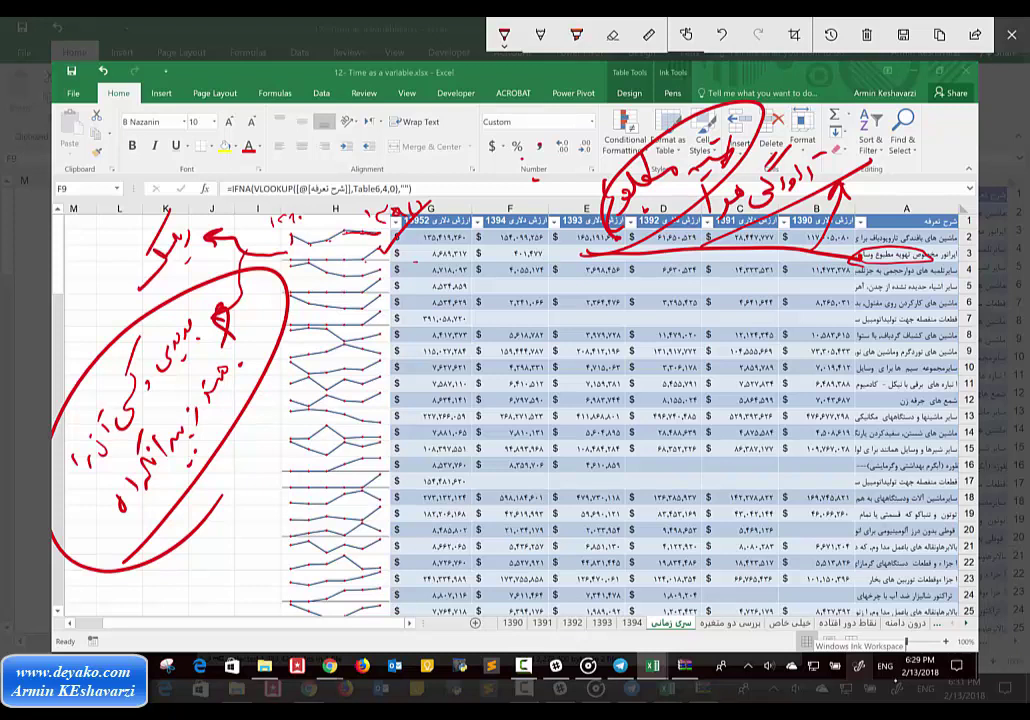
drag(933, 256, 947, 247)
key(Escape)
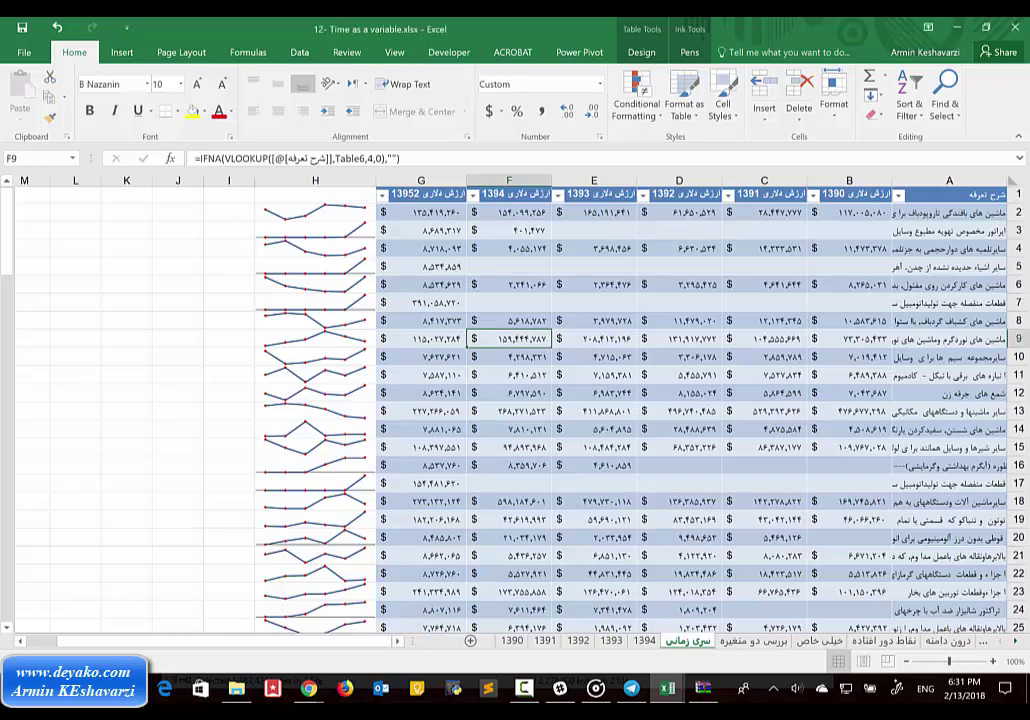